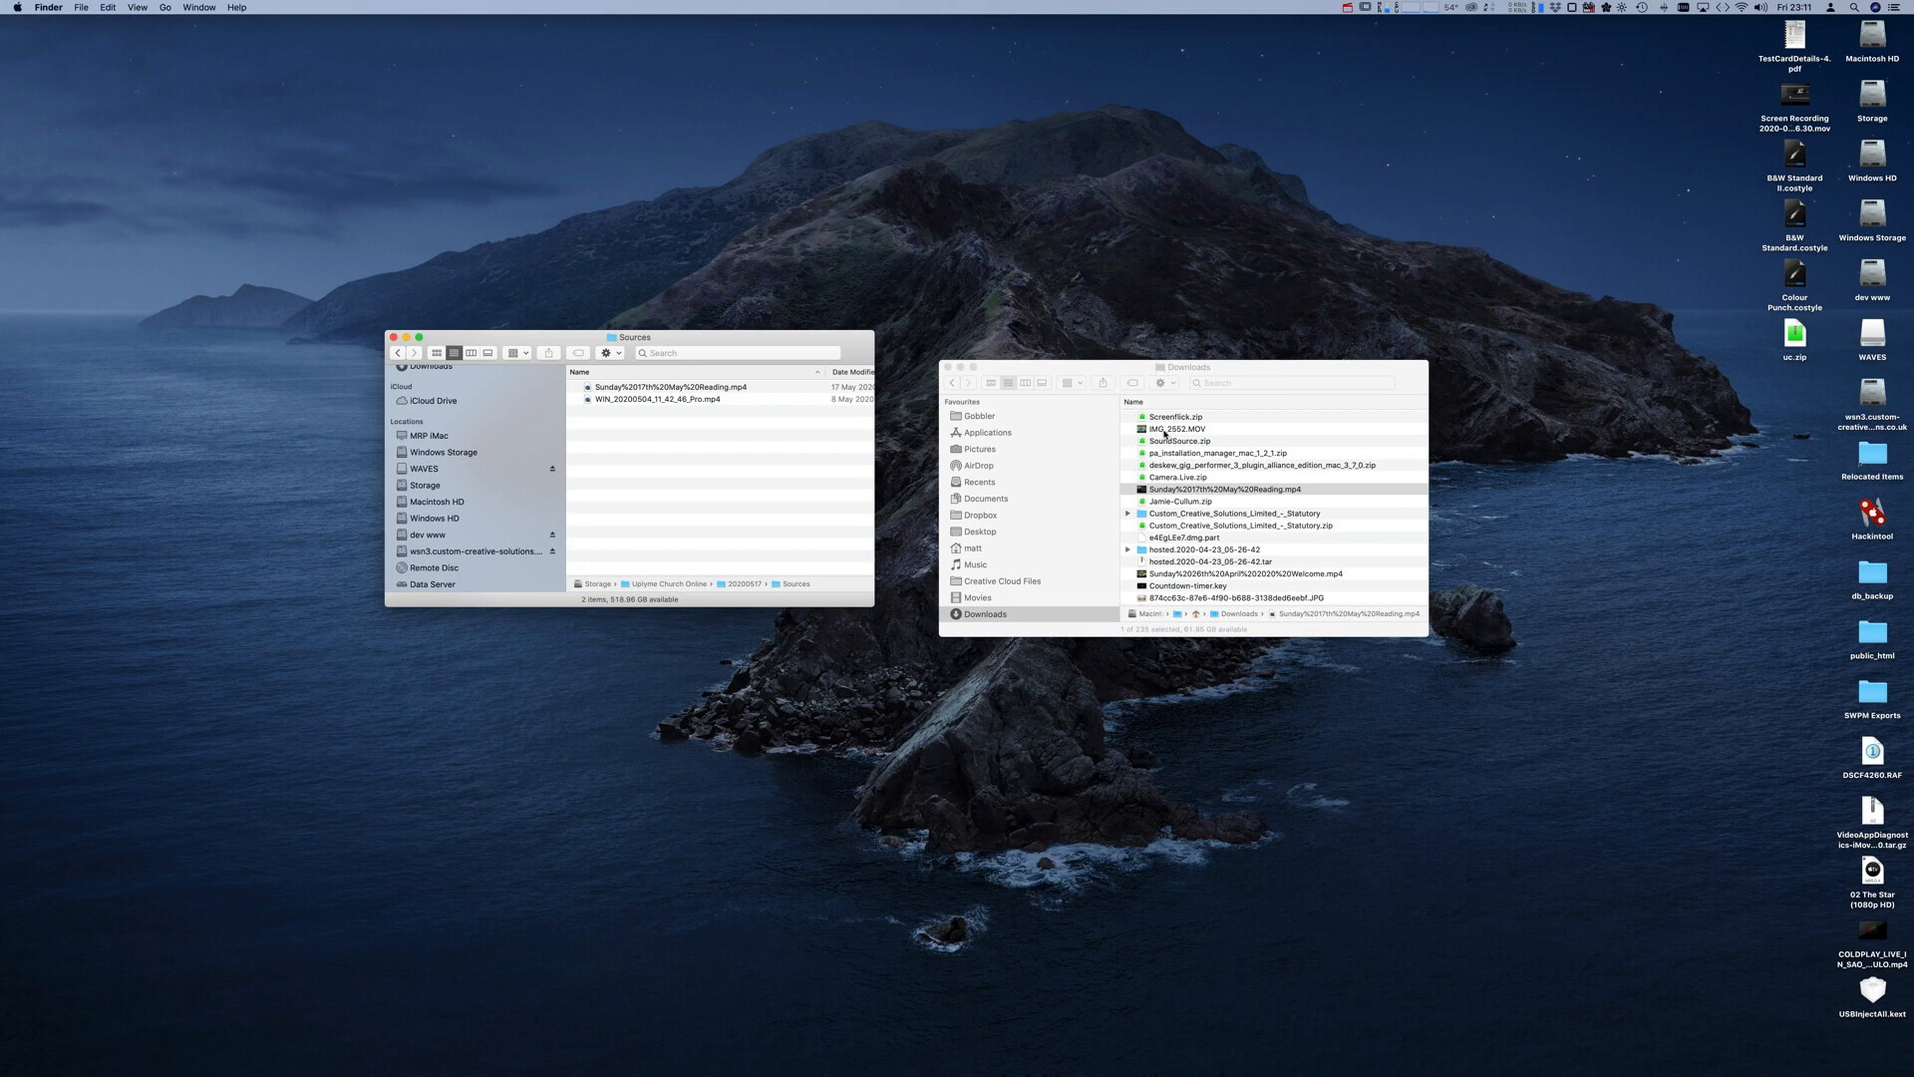
- Copy IMG_2552.MOV from Downloads into the 20200517 Sources folder and rearrange both Finder windows
{"action": "left_click", "coordinate": [1164, 433]}
{"action": "left_click_drag", "start_coordinate": [1164, 432], "coordinate": [735, 439]}
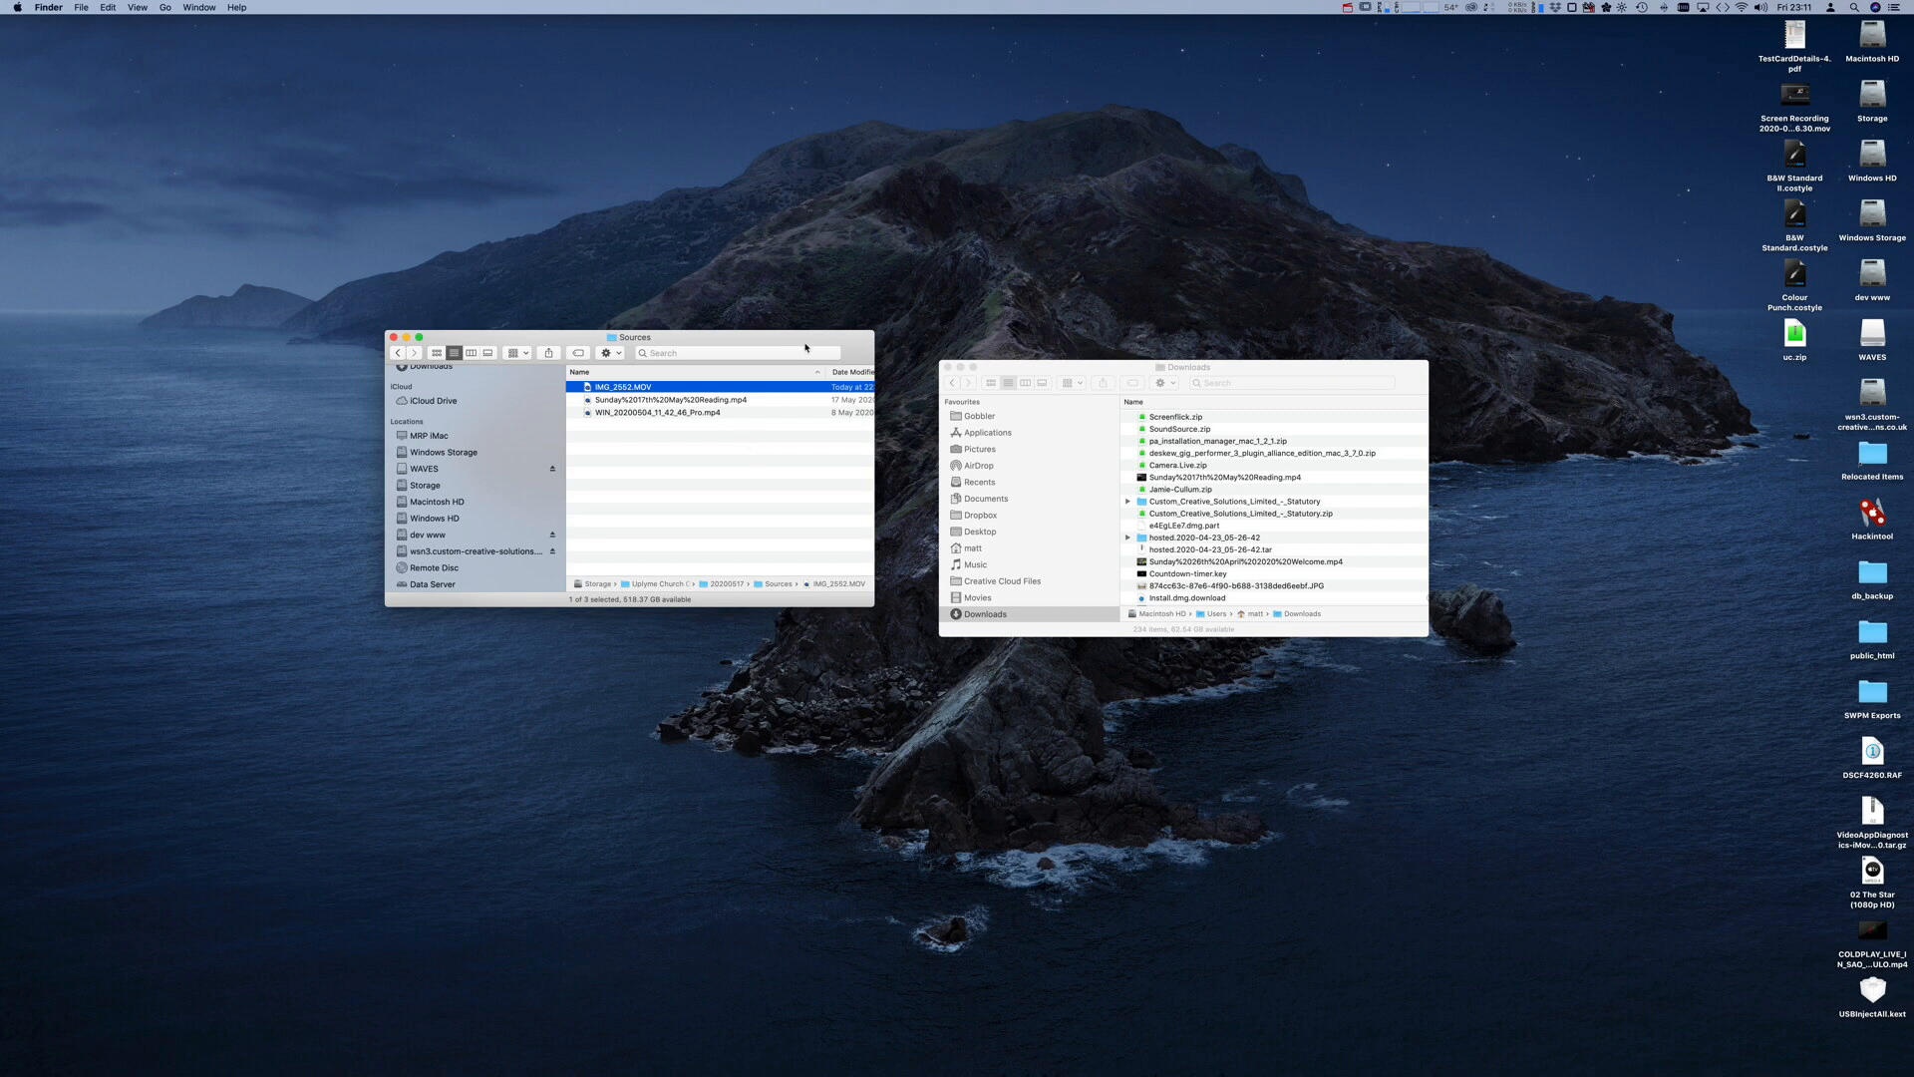
{"action": "left_click_drag", "start_coordinate": [806, 347], "coordinate": [827, 326]}
{"action": "left_click_drag", "start_coordinate": [1076, 373], "coordinate": [1065, 320]}
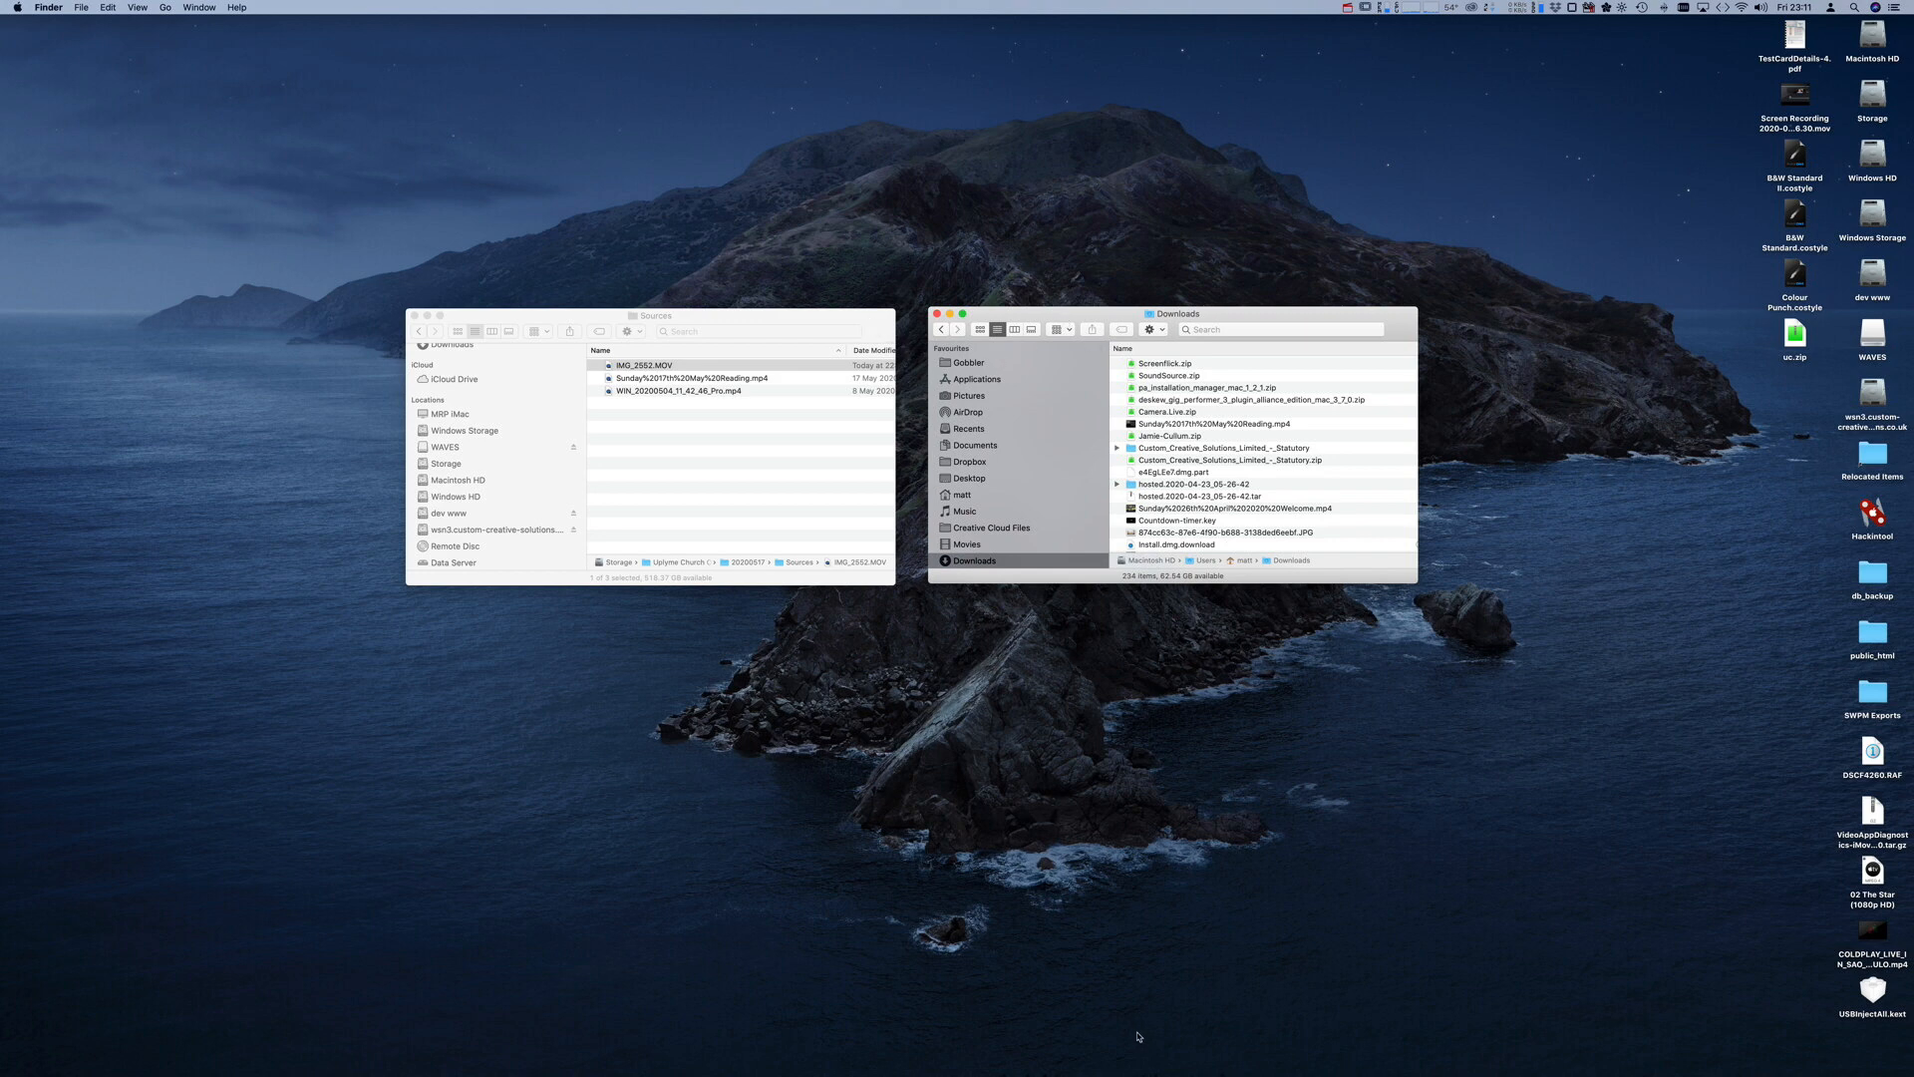
- Launch DaVinci Resolve and open the 20200517 Sermon project from the Project Manager
{"action": "mouse_move", "coordinate": [1525, 1058]}
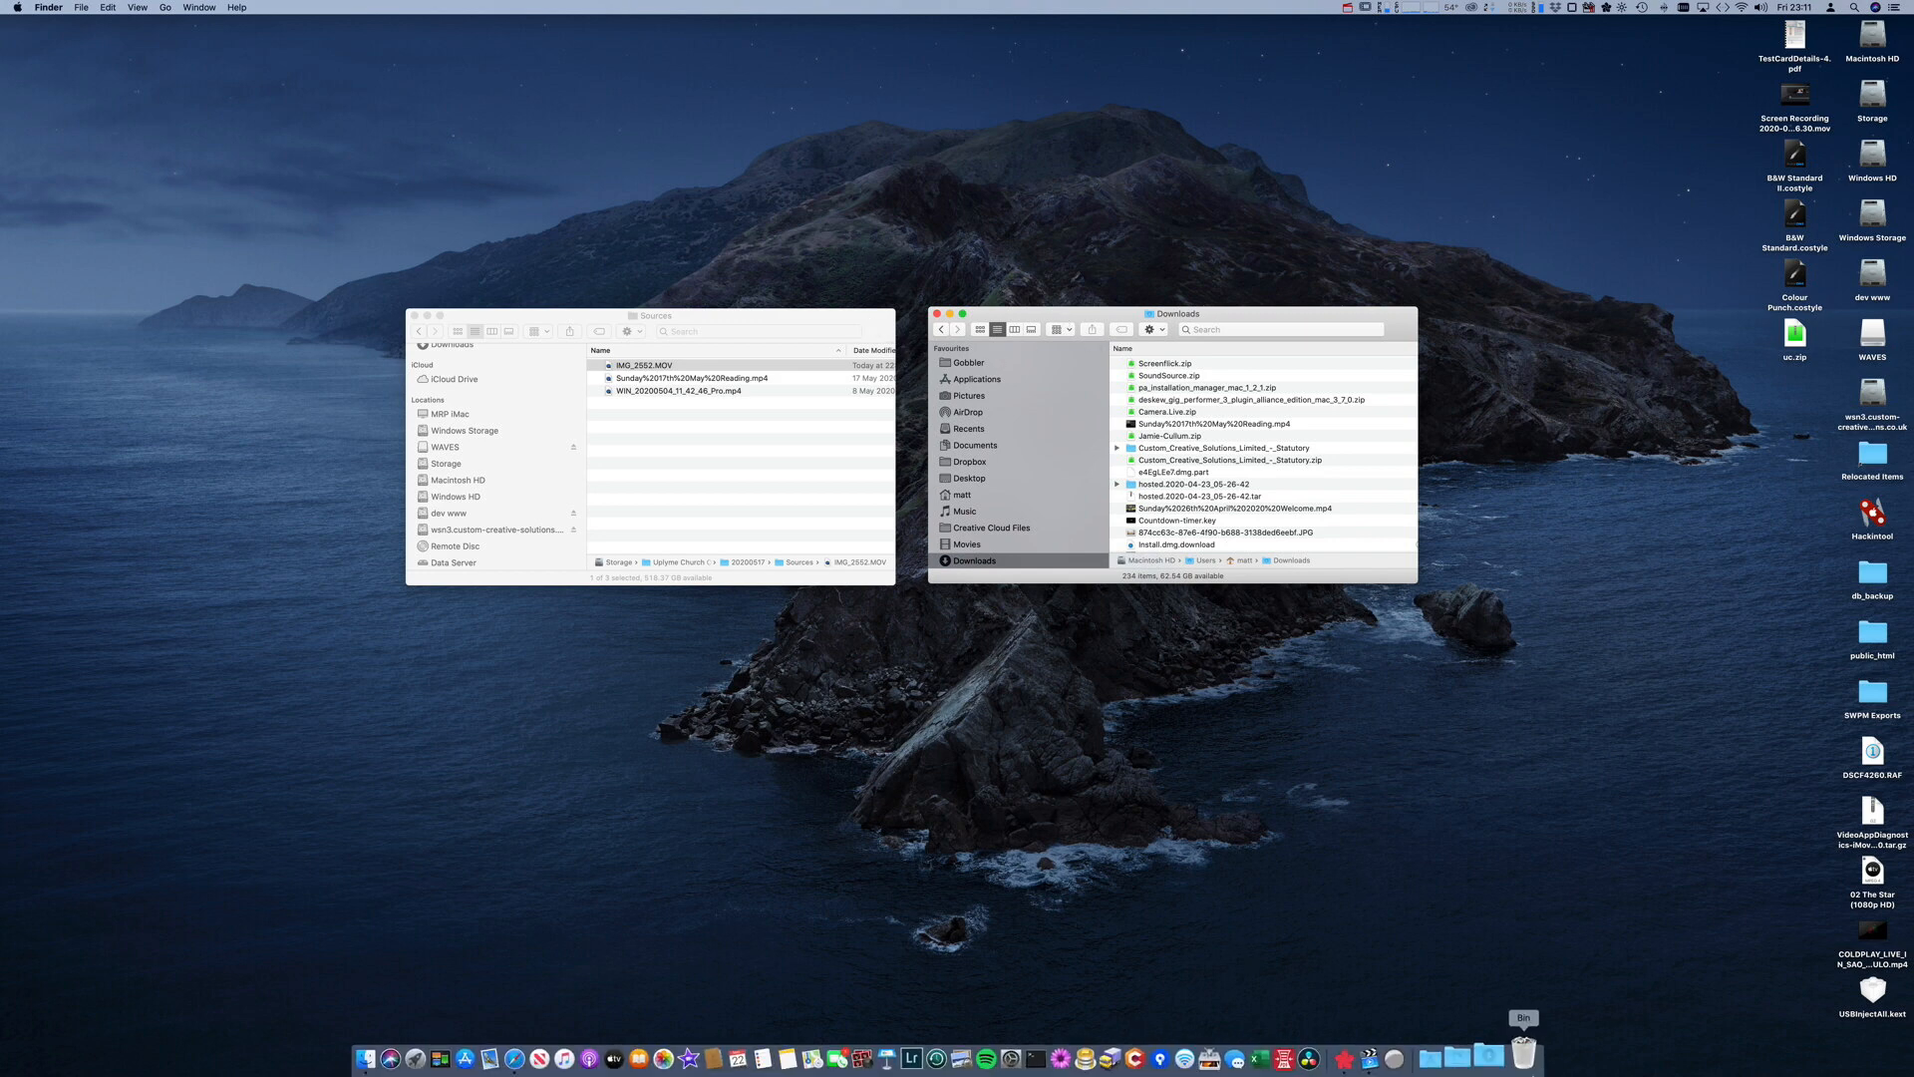
{"action": "left_click", "coordinate": [1330, 1055]}
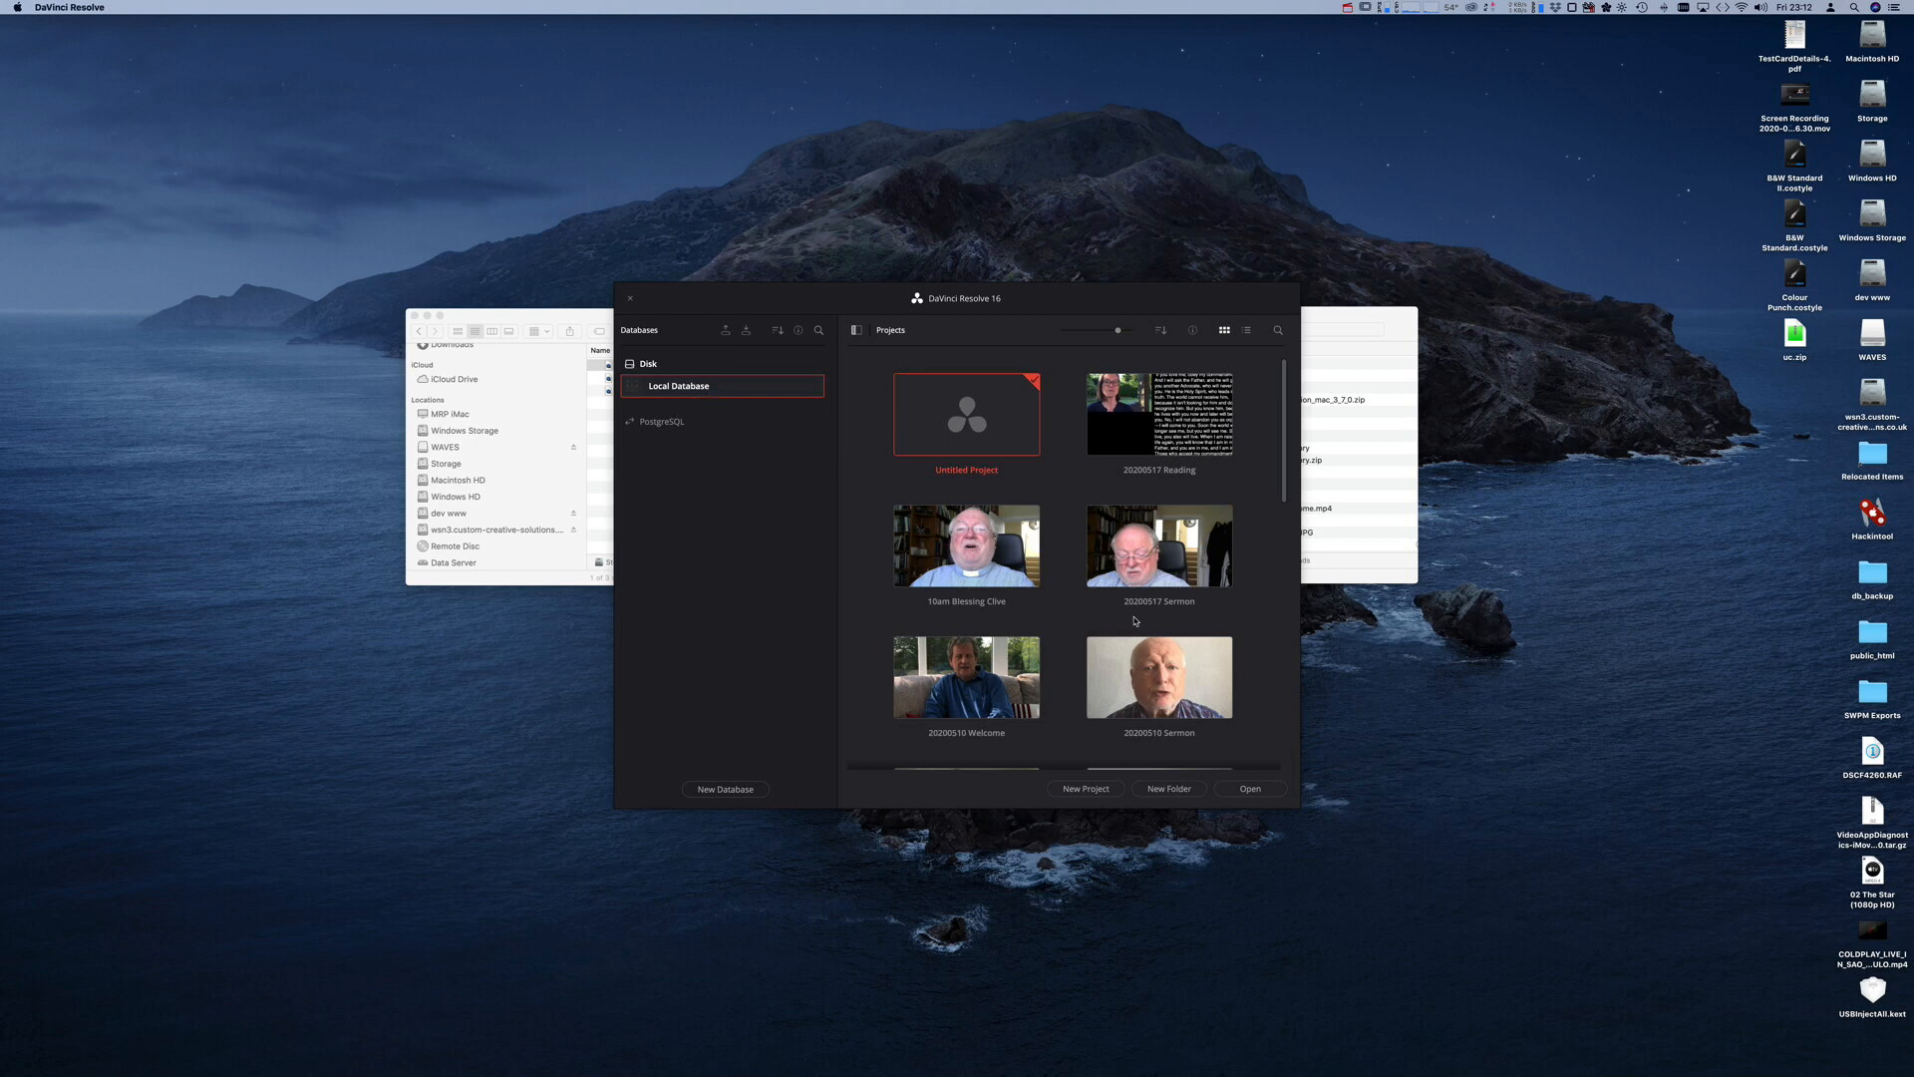
{"action": "left_click", "coordinate": [1172, 570]}
{"action": "left_click", "coordinate": [1250, 789]}
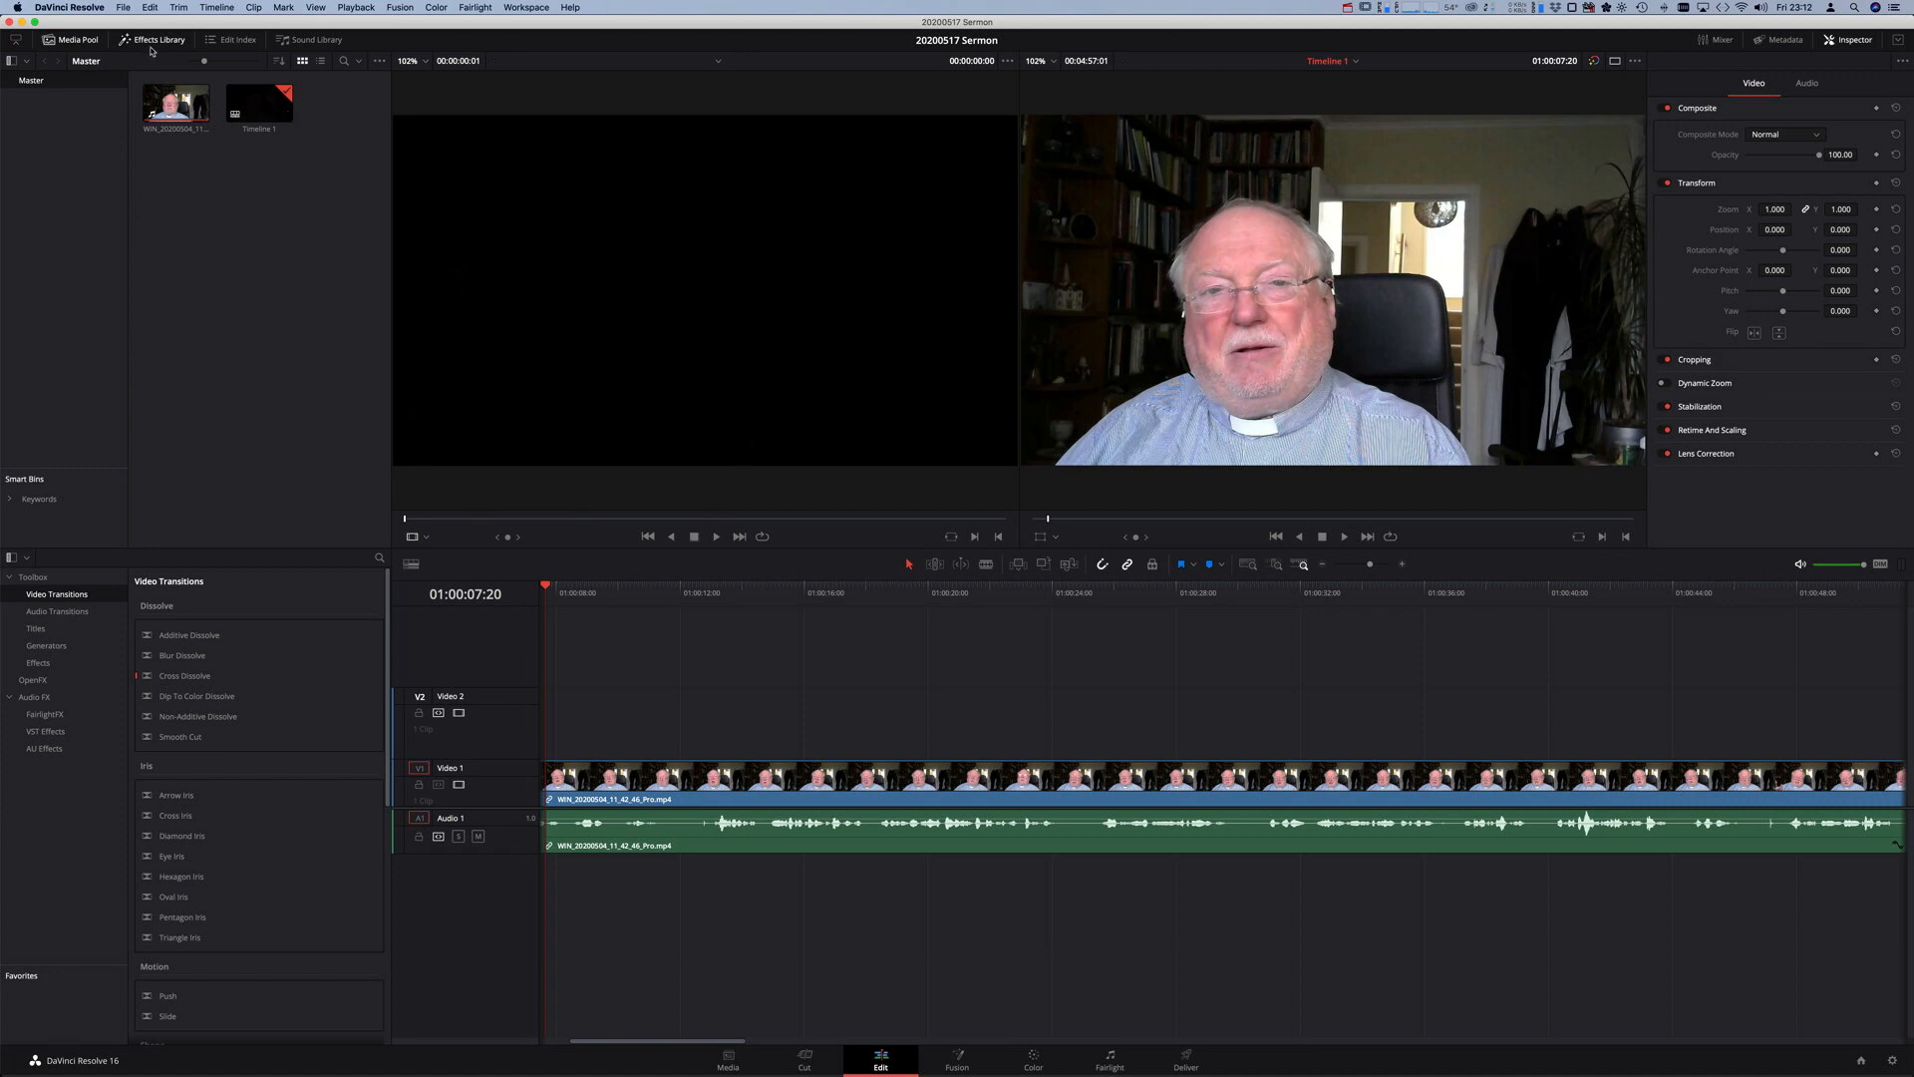
- Open DaVinci Resolve > Preferences from the application menu
{"action": "left_click", "coordinate": [94, 7]}
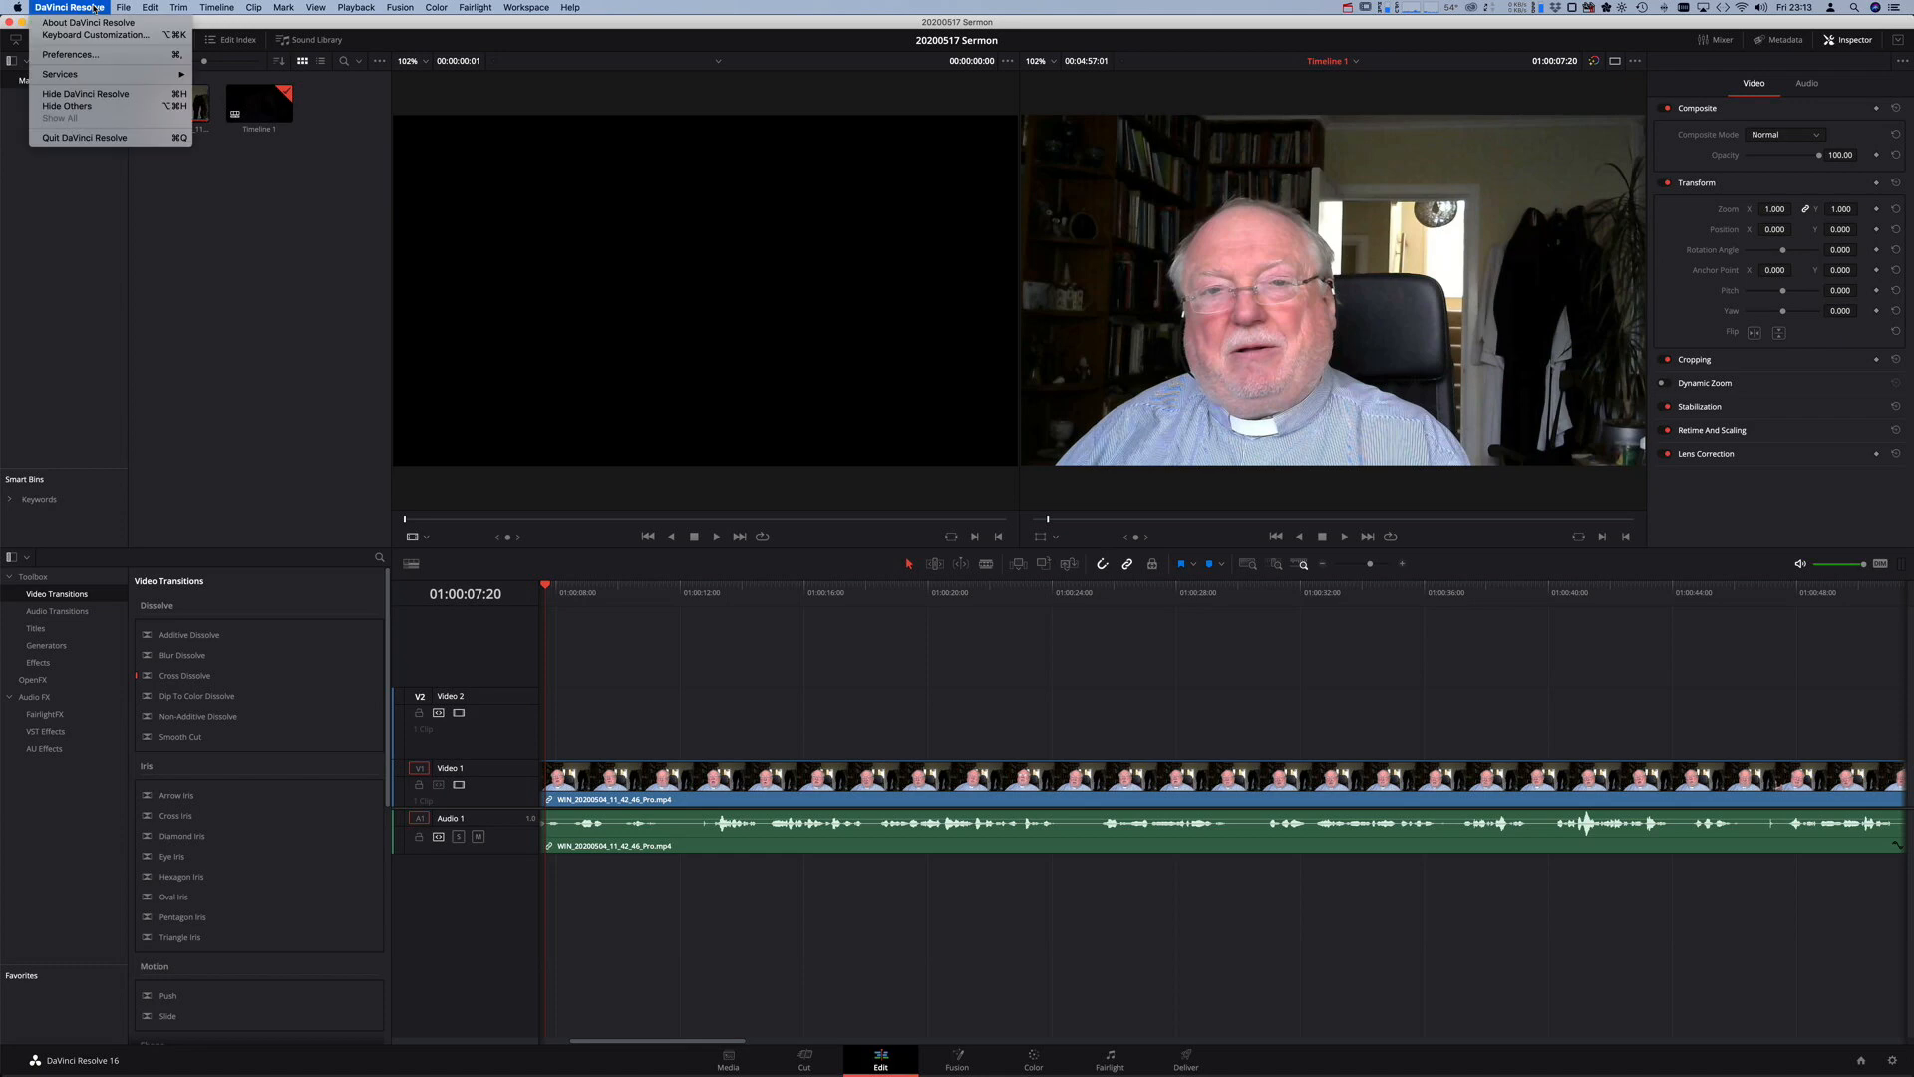
{"action": "left_click", "coordinate": [110, 57]}
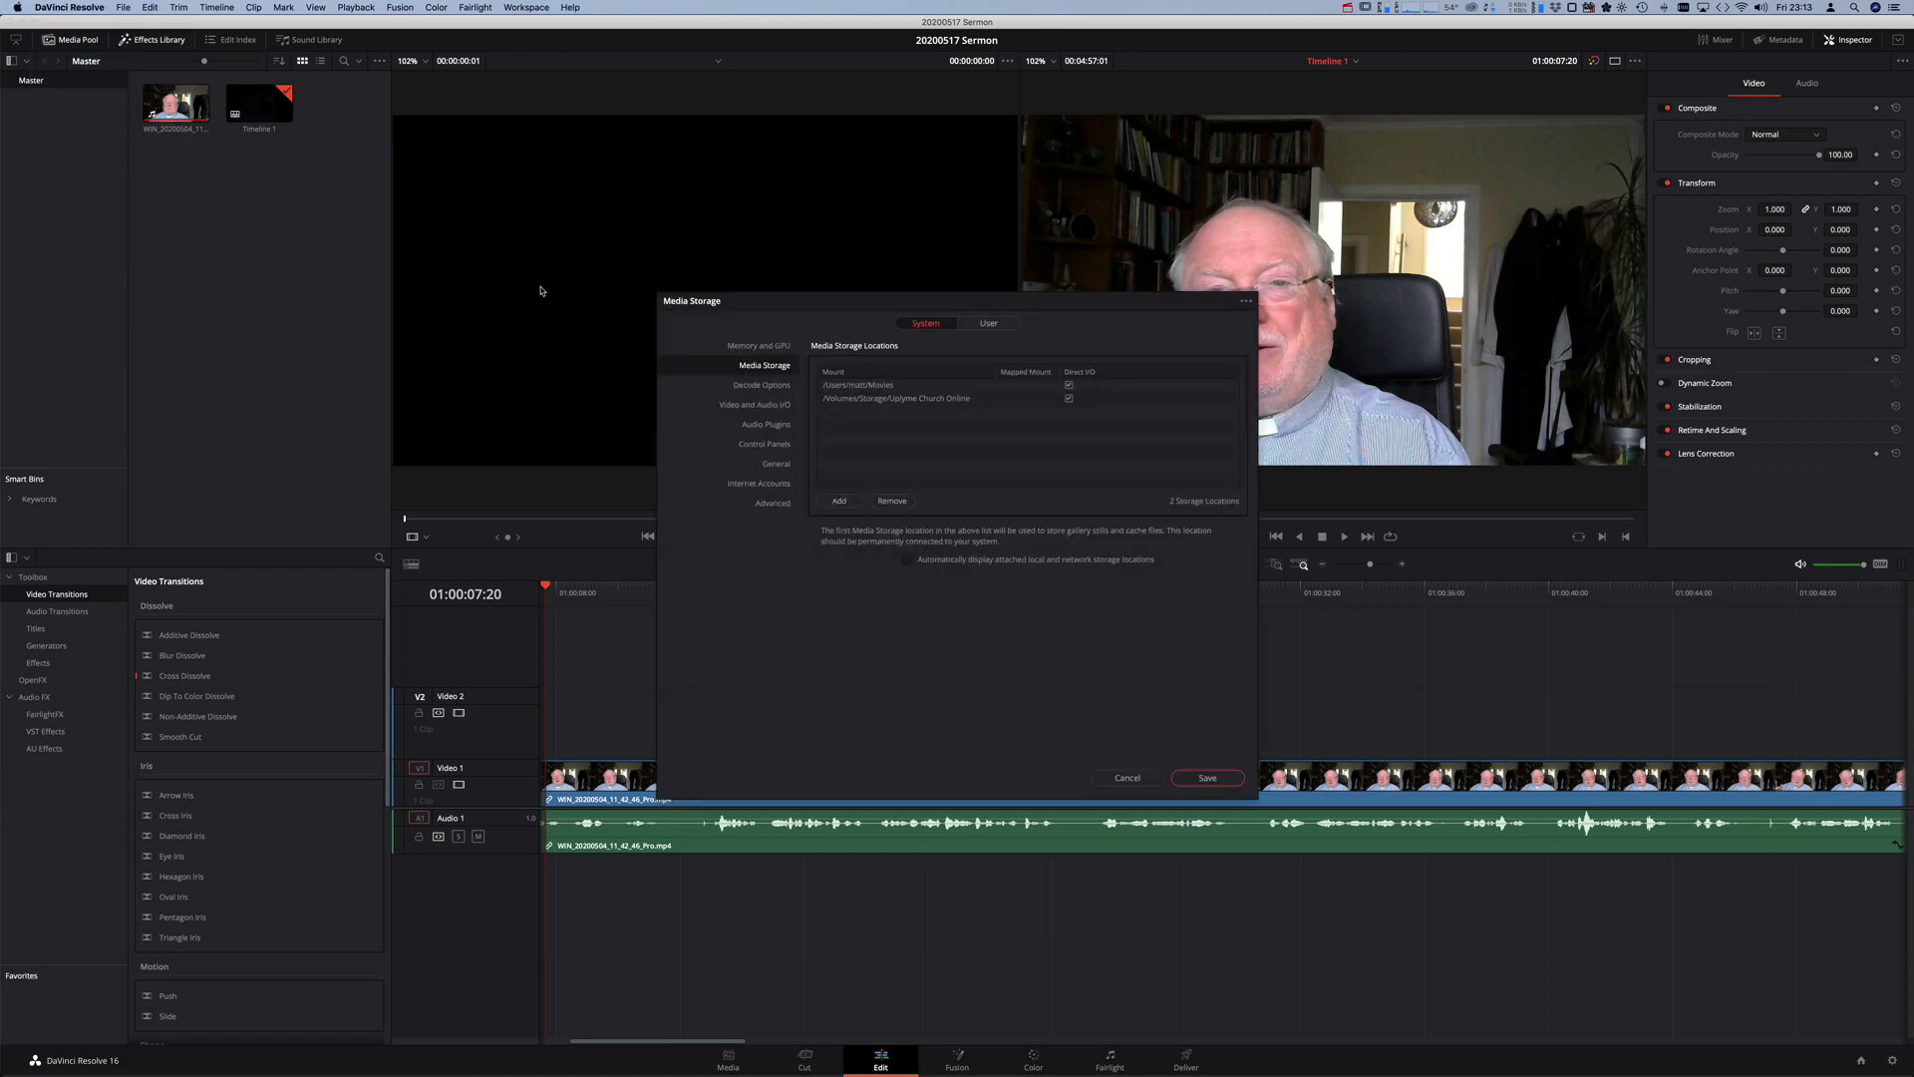
- Inspect the System Media Storage locations, including the Uplyme Church Online entry
{"action": "left_click", "coordinate": [772, 345]}
{"action": "left_click", "coordinate": [773, 365]}
{"action": "left_click", "coordinate": [898, 399]}
{"action": "left_click", "coordinate": [991, 325]}
{"action": "left_click", "coordinate": [924, 327]}
- Cancel adding a new storage location and save the unchanged Preferences
{"action": "left_click", "coordinate": [839, 505]}
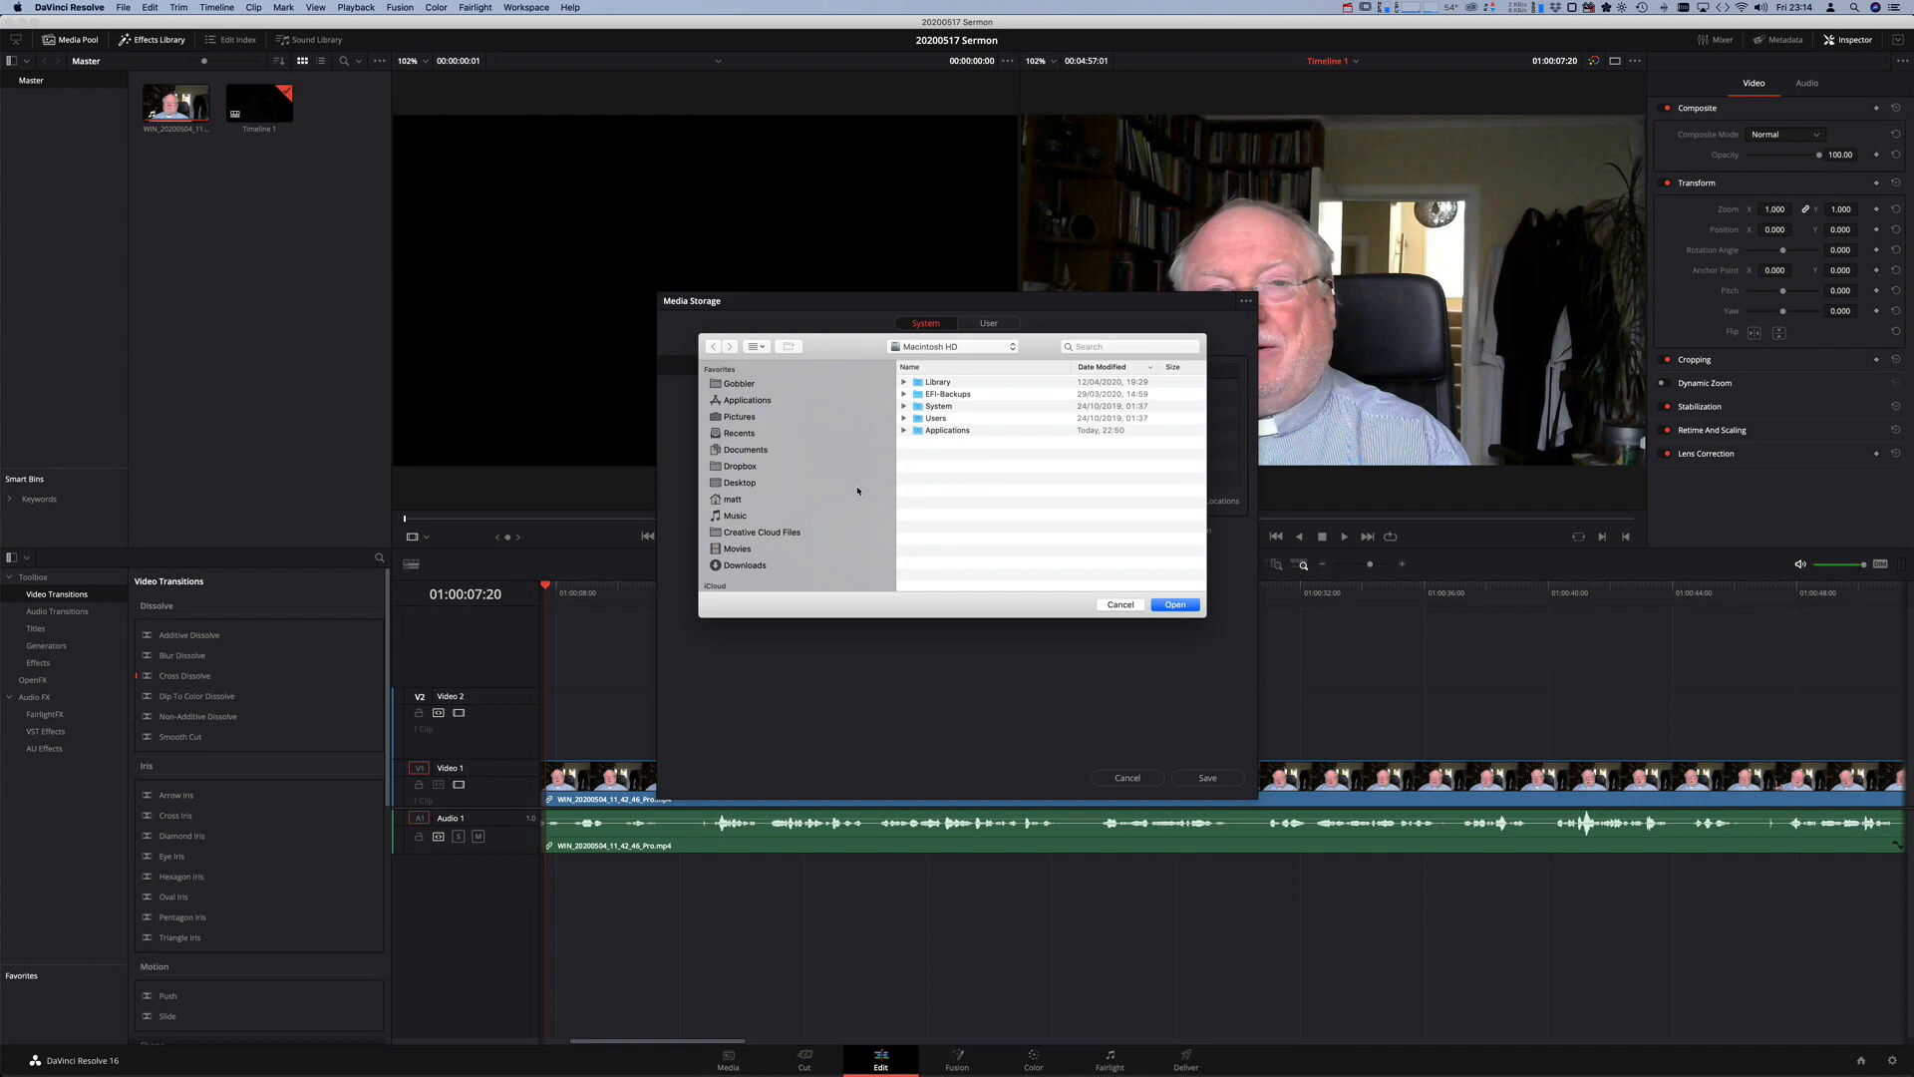
{"action": "left_click", "coordinate": [1119, 605]}
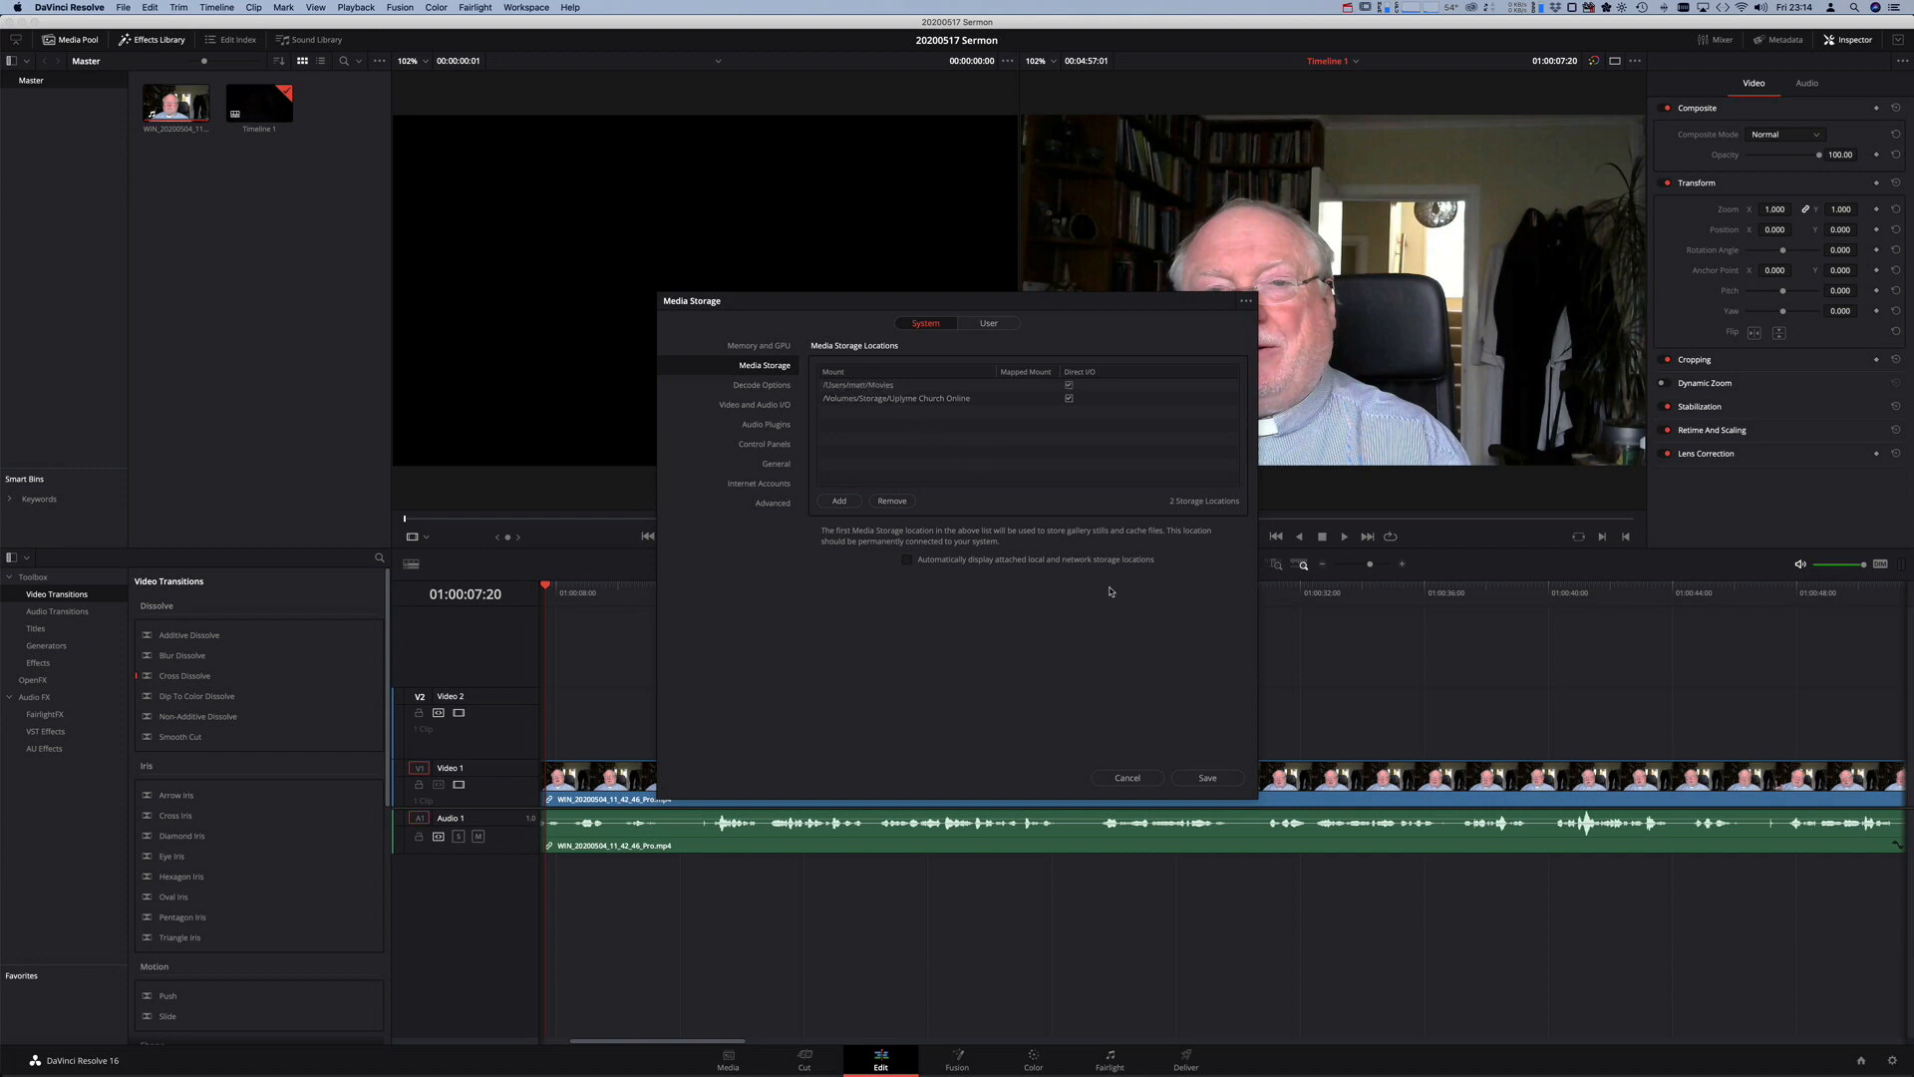
{"action": "left_click", "coordinate": [1218, 786]}
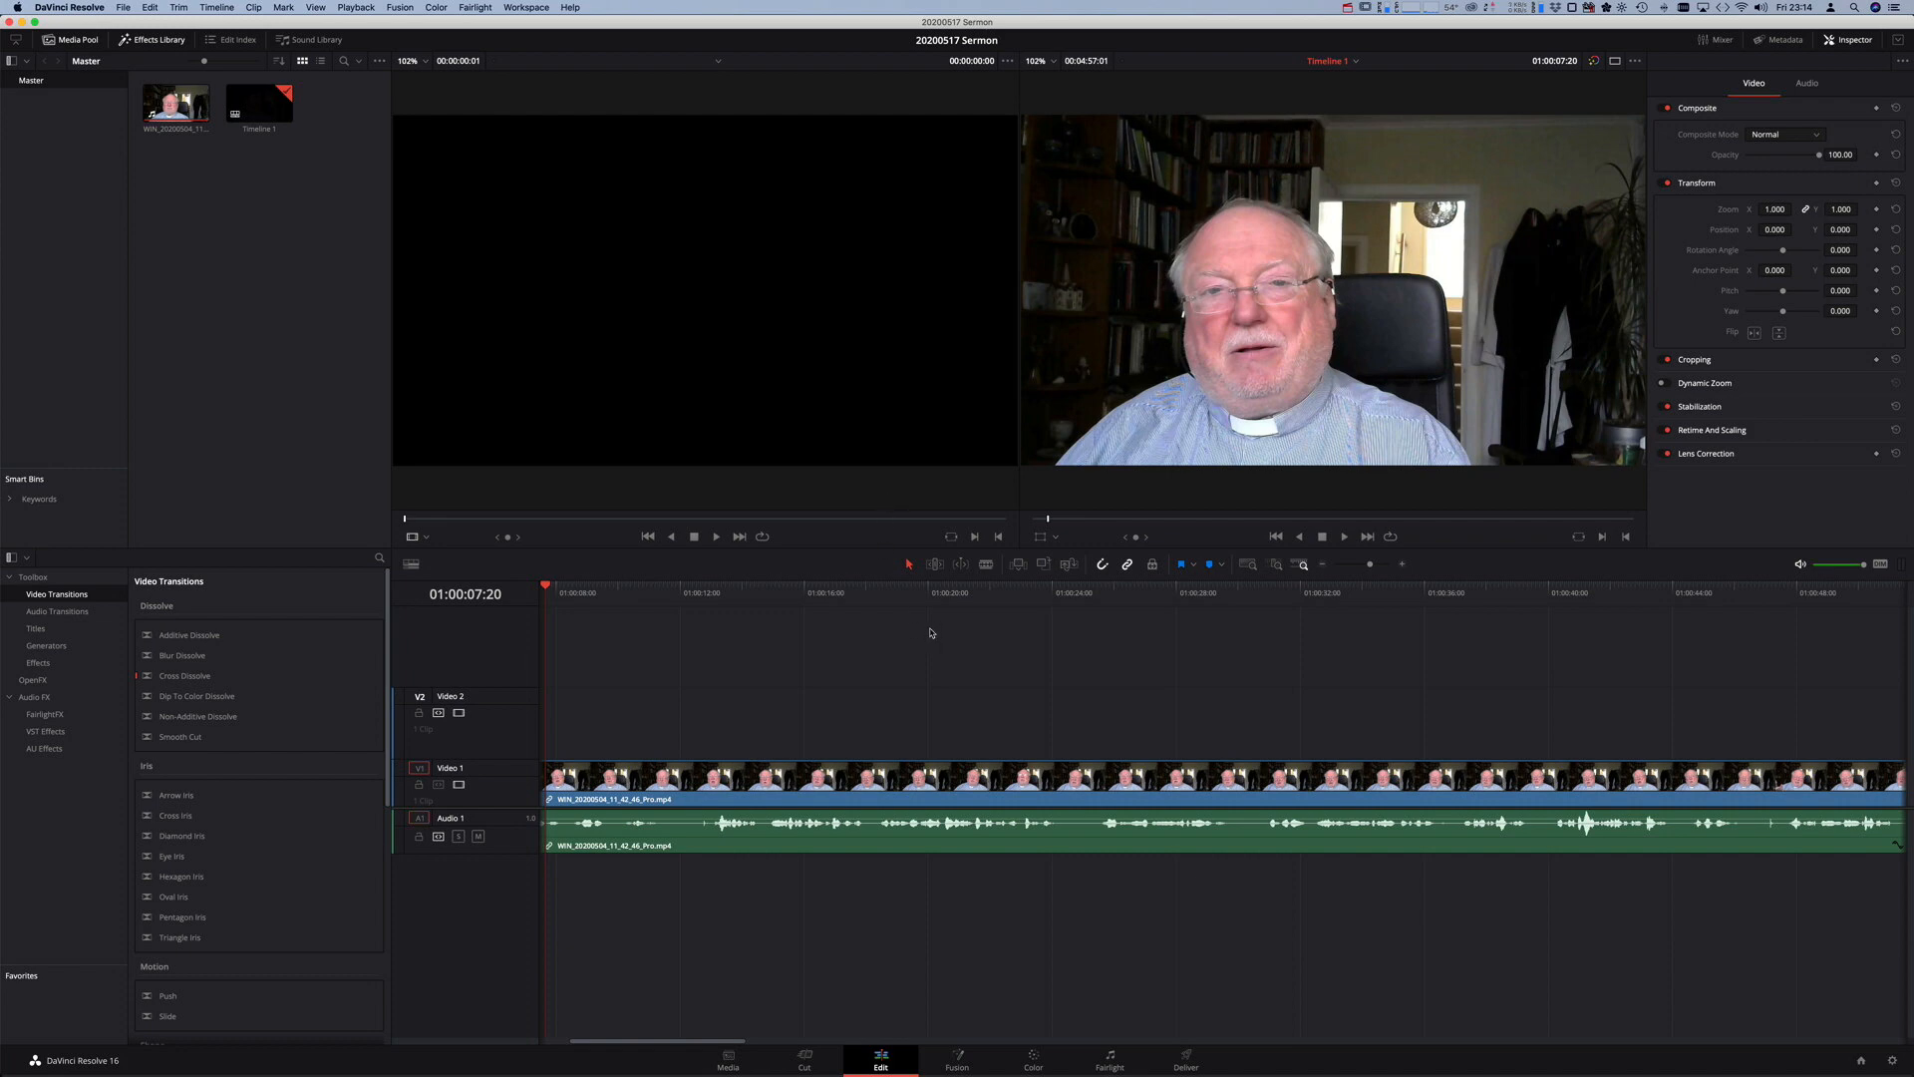
{"action": "scroll", "coordinate": [930, 632], "scroll_direction": "left", "scroll_amount": 5}
{"action": "scroll", "coordinate": [902, 628], "scroll_direction": "right", "scroll_amount": 5}
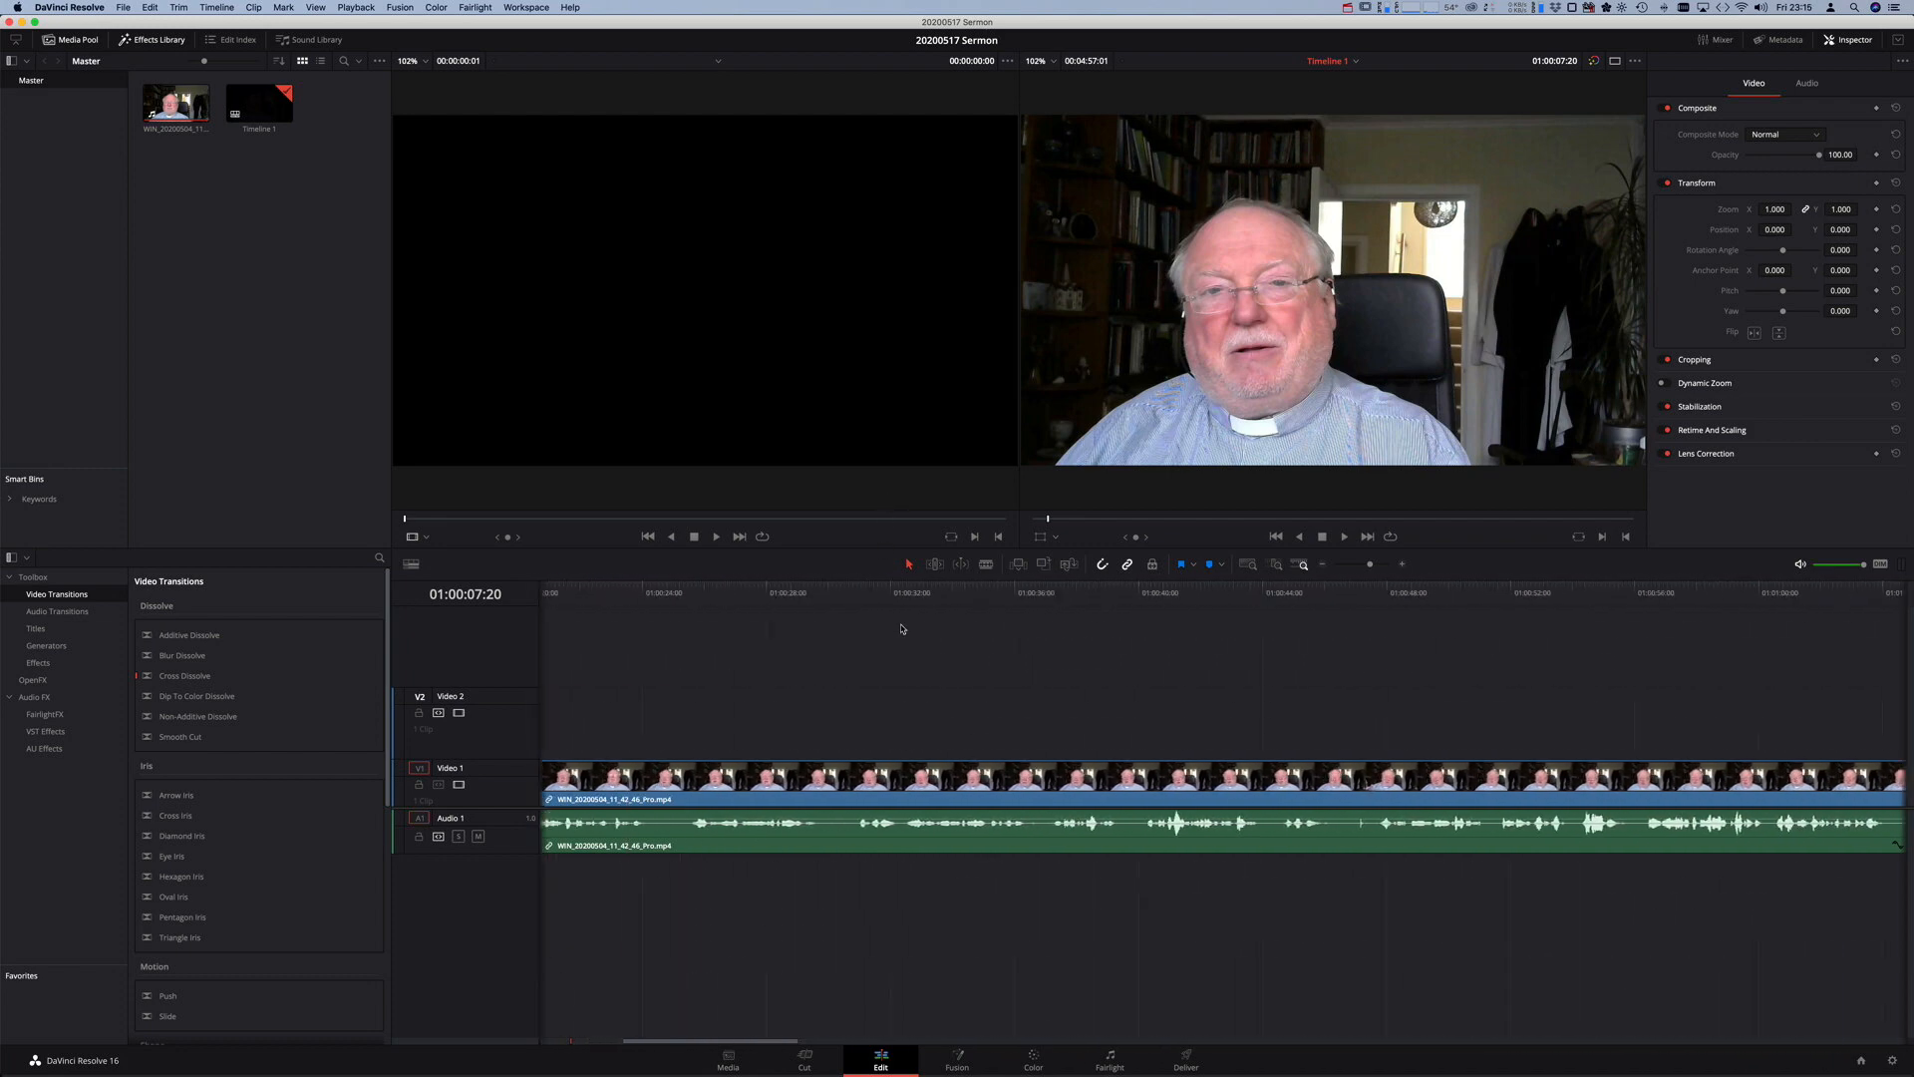
{"action": "scroll", "coordinate": [890, 643], "scroll_direction": "left", "scroll_amount": 5}
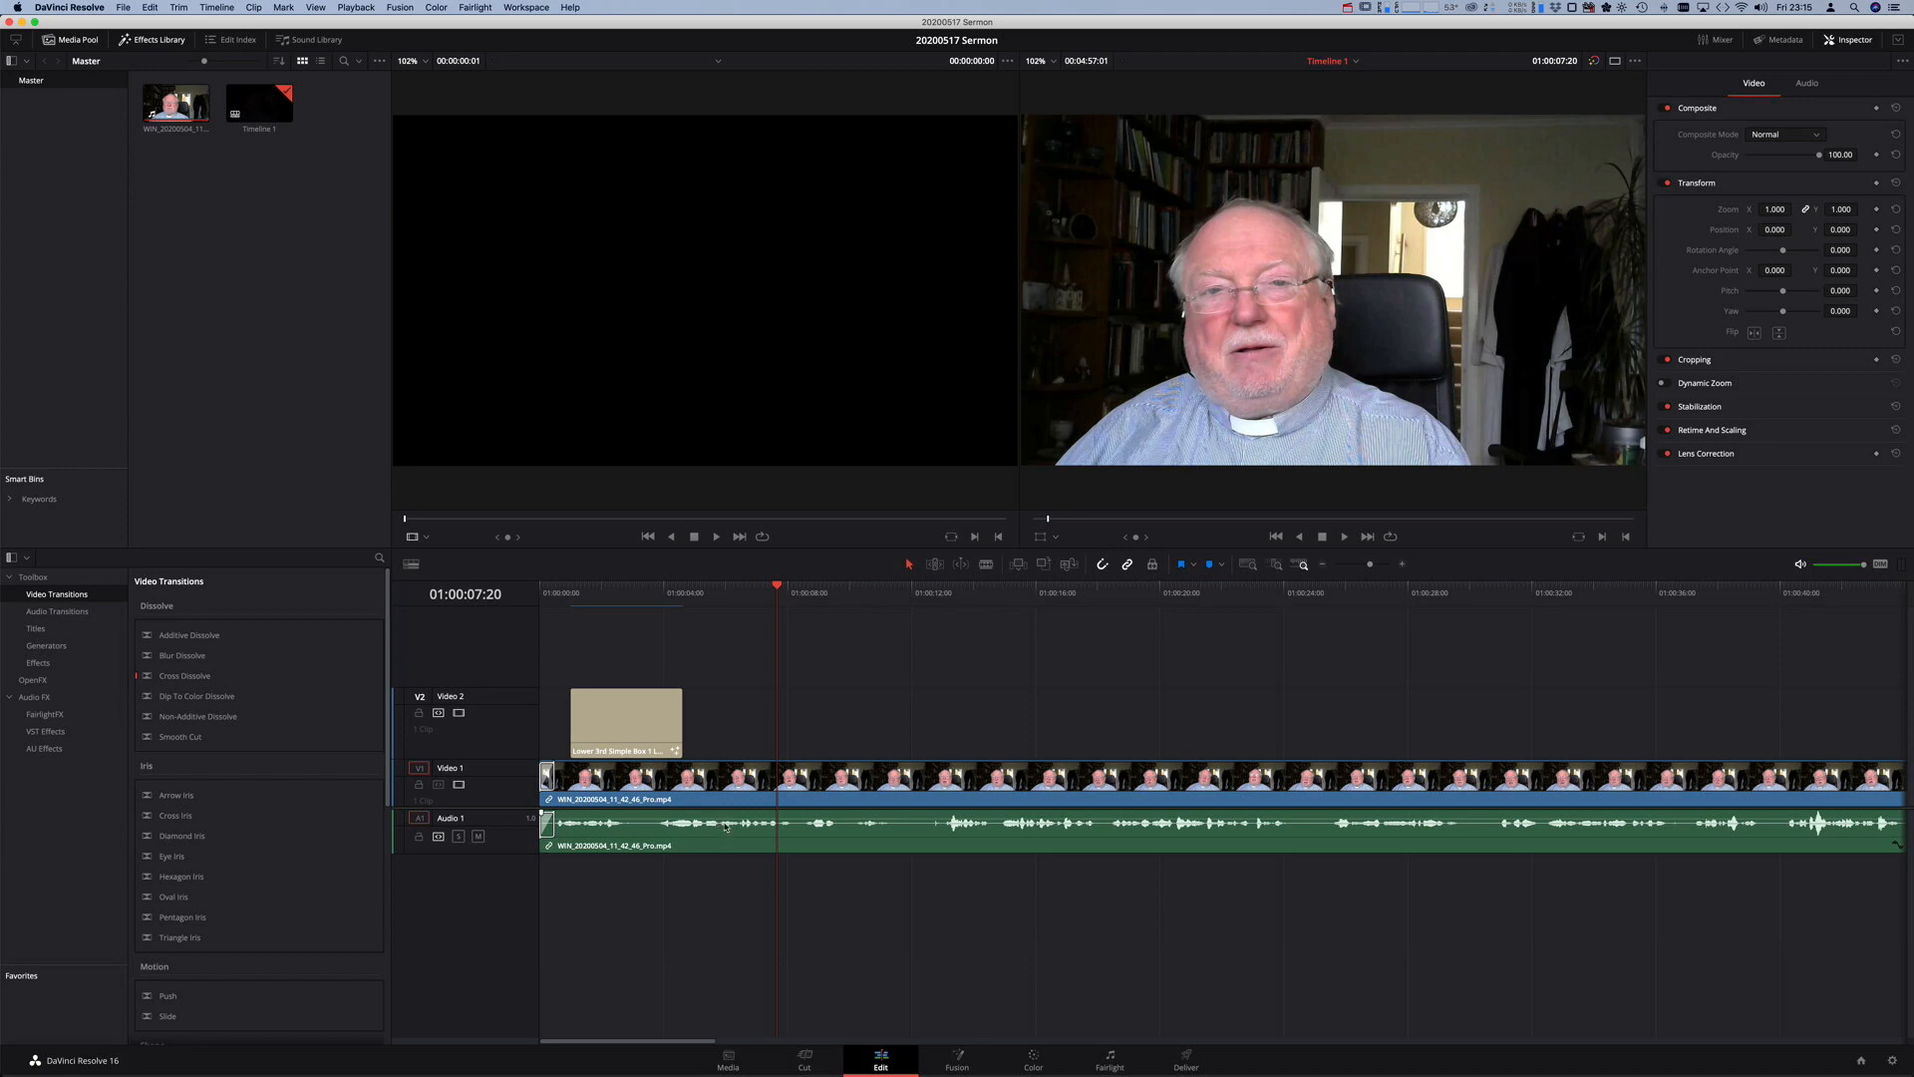
- Preview the green Lower 3rd title on Video 2, then copy the title clip
{"action": "left_click", "coordinate": [653, 720]}
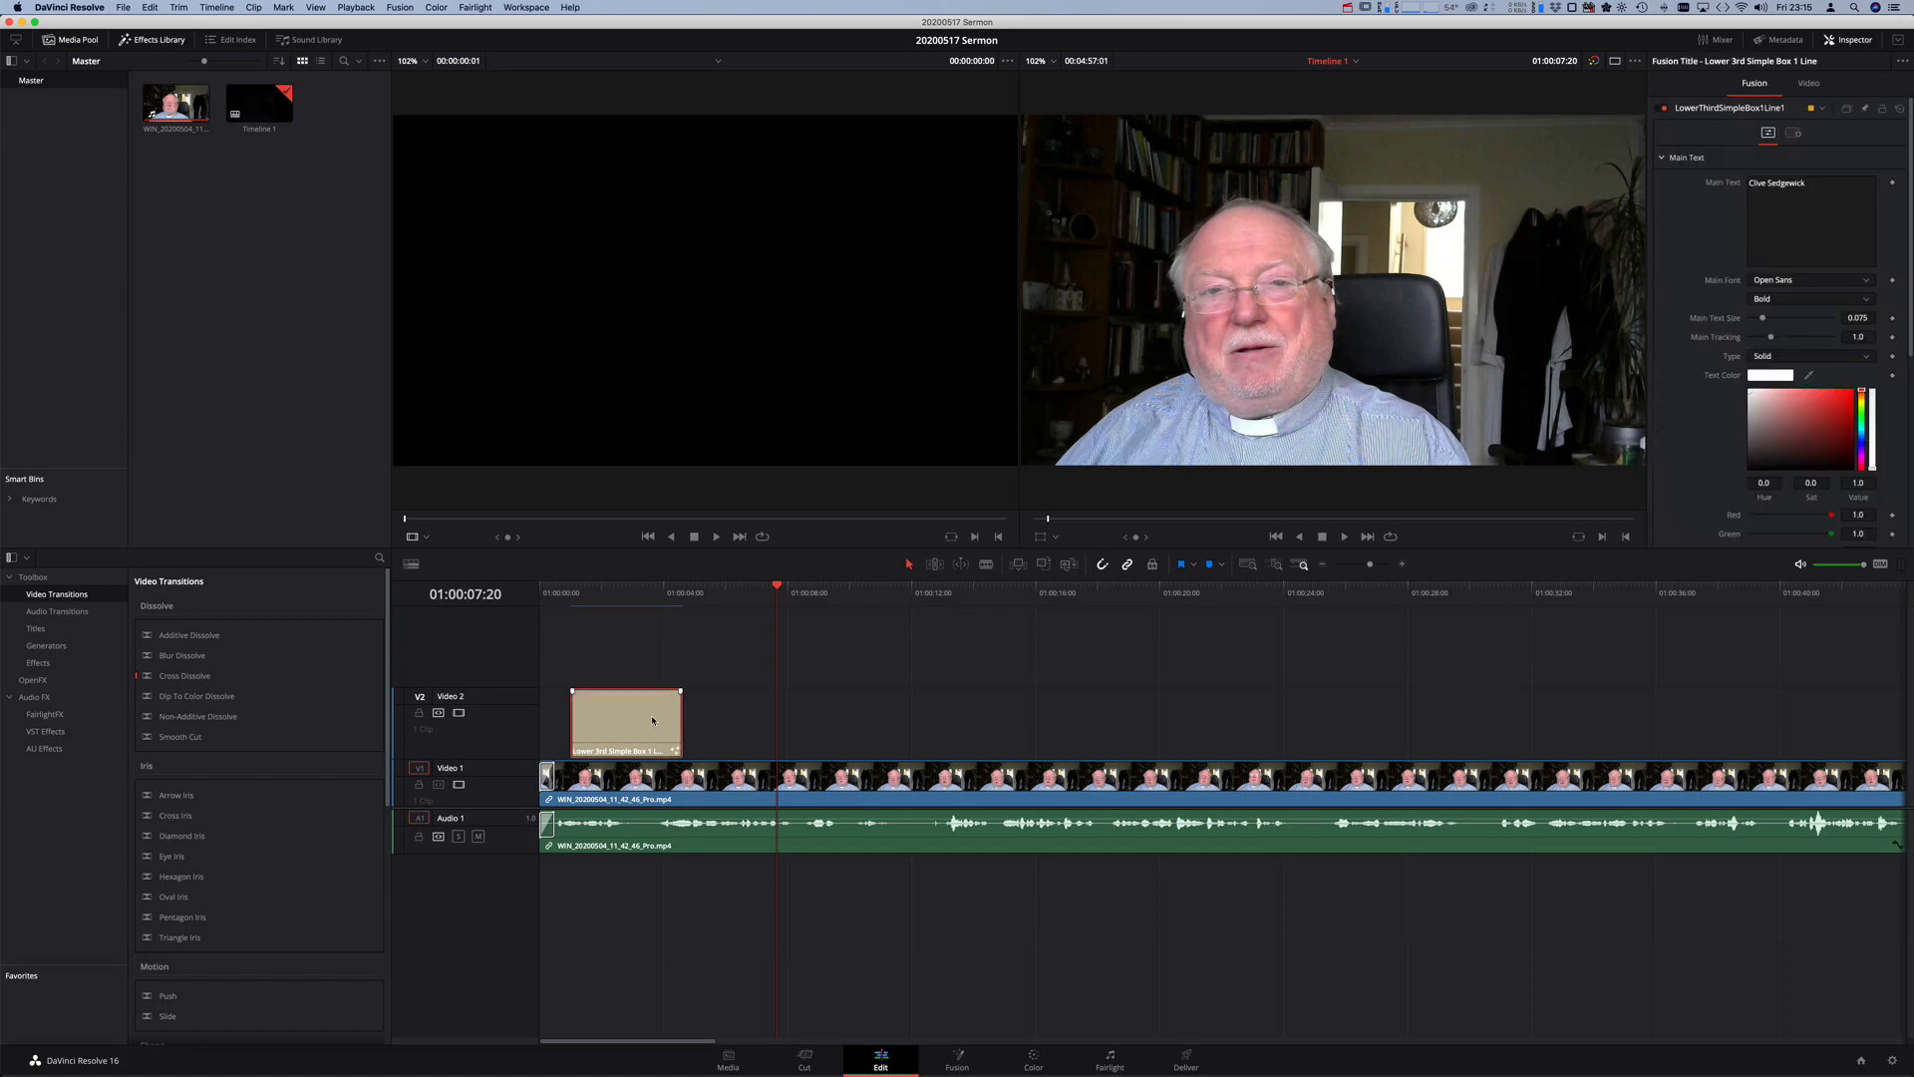
{"action": "left_click", "coordinate": [589, 592]}
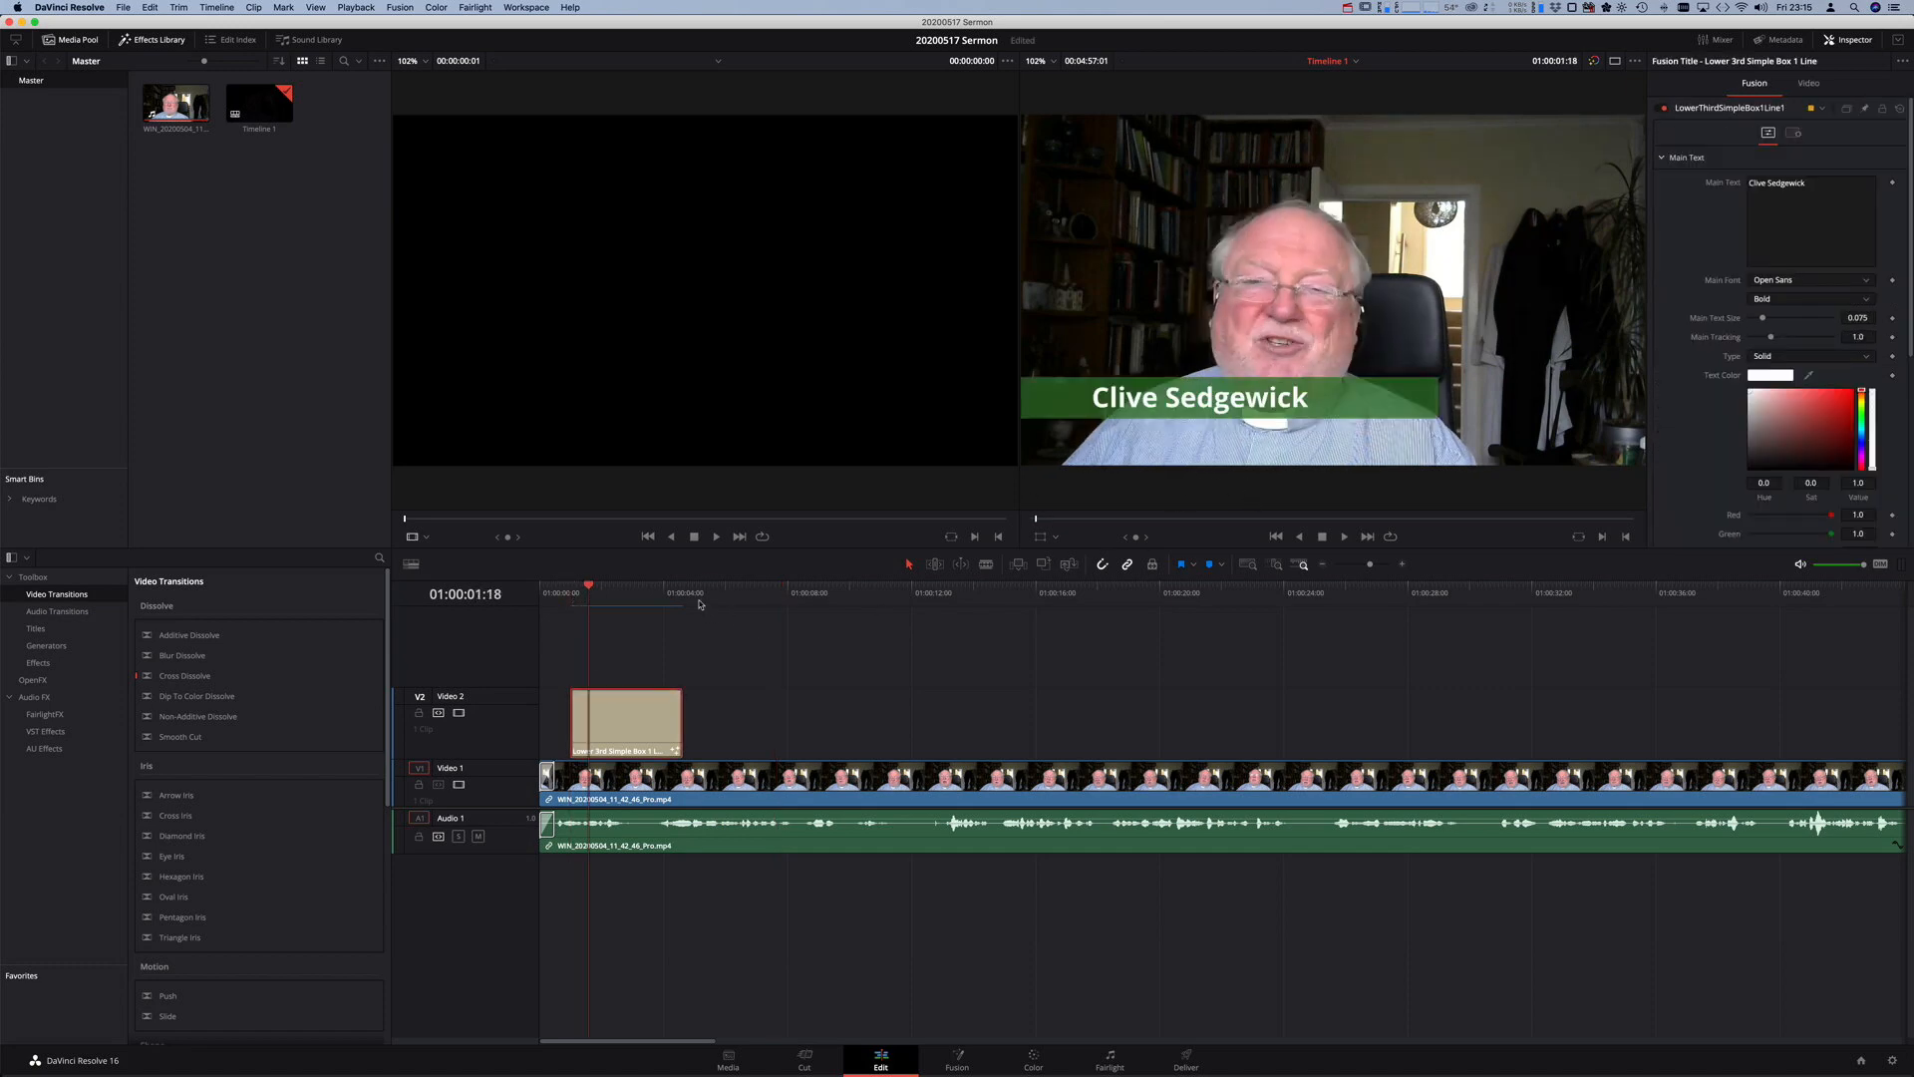
{"action": "left_click", "coordinate": [570, 592]}
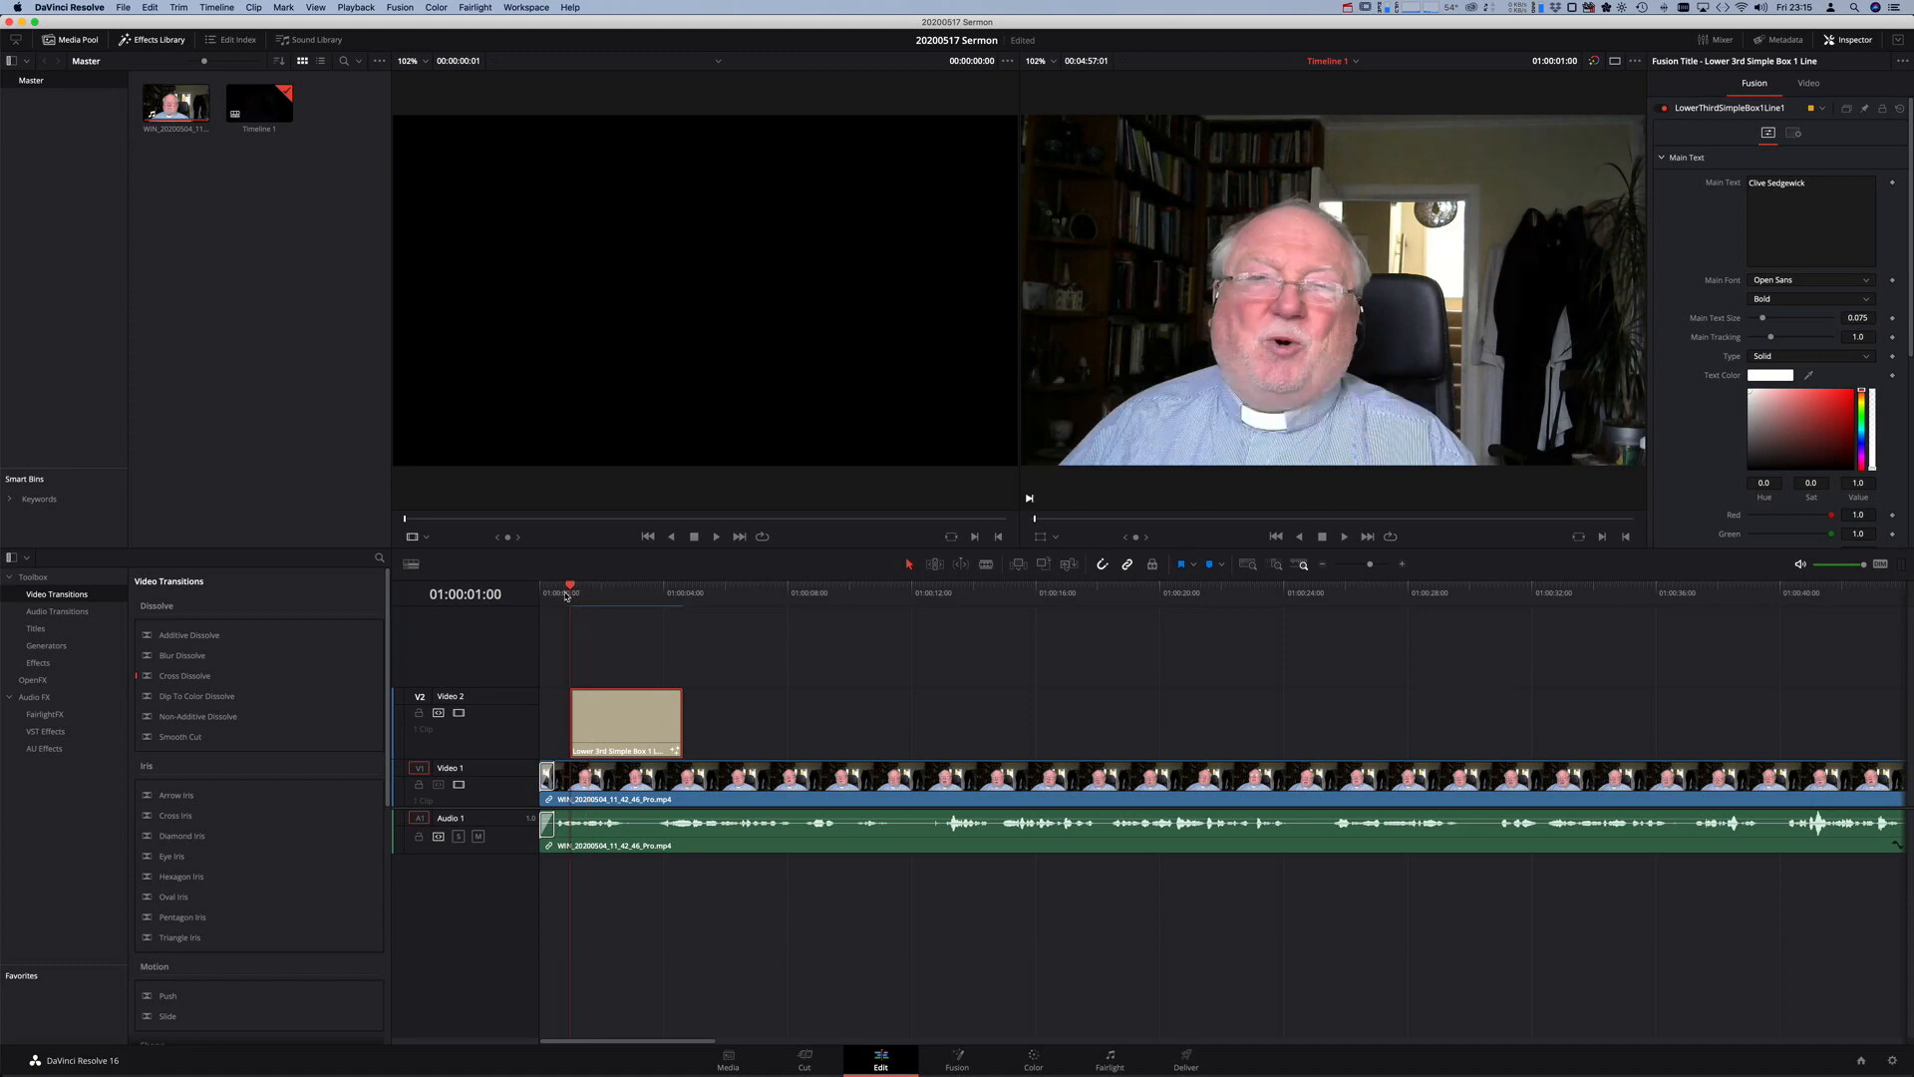
{"action": "left_click", "coordinate": [650, 754]}
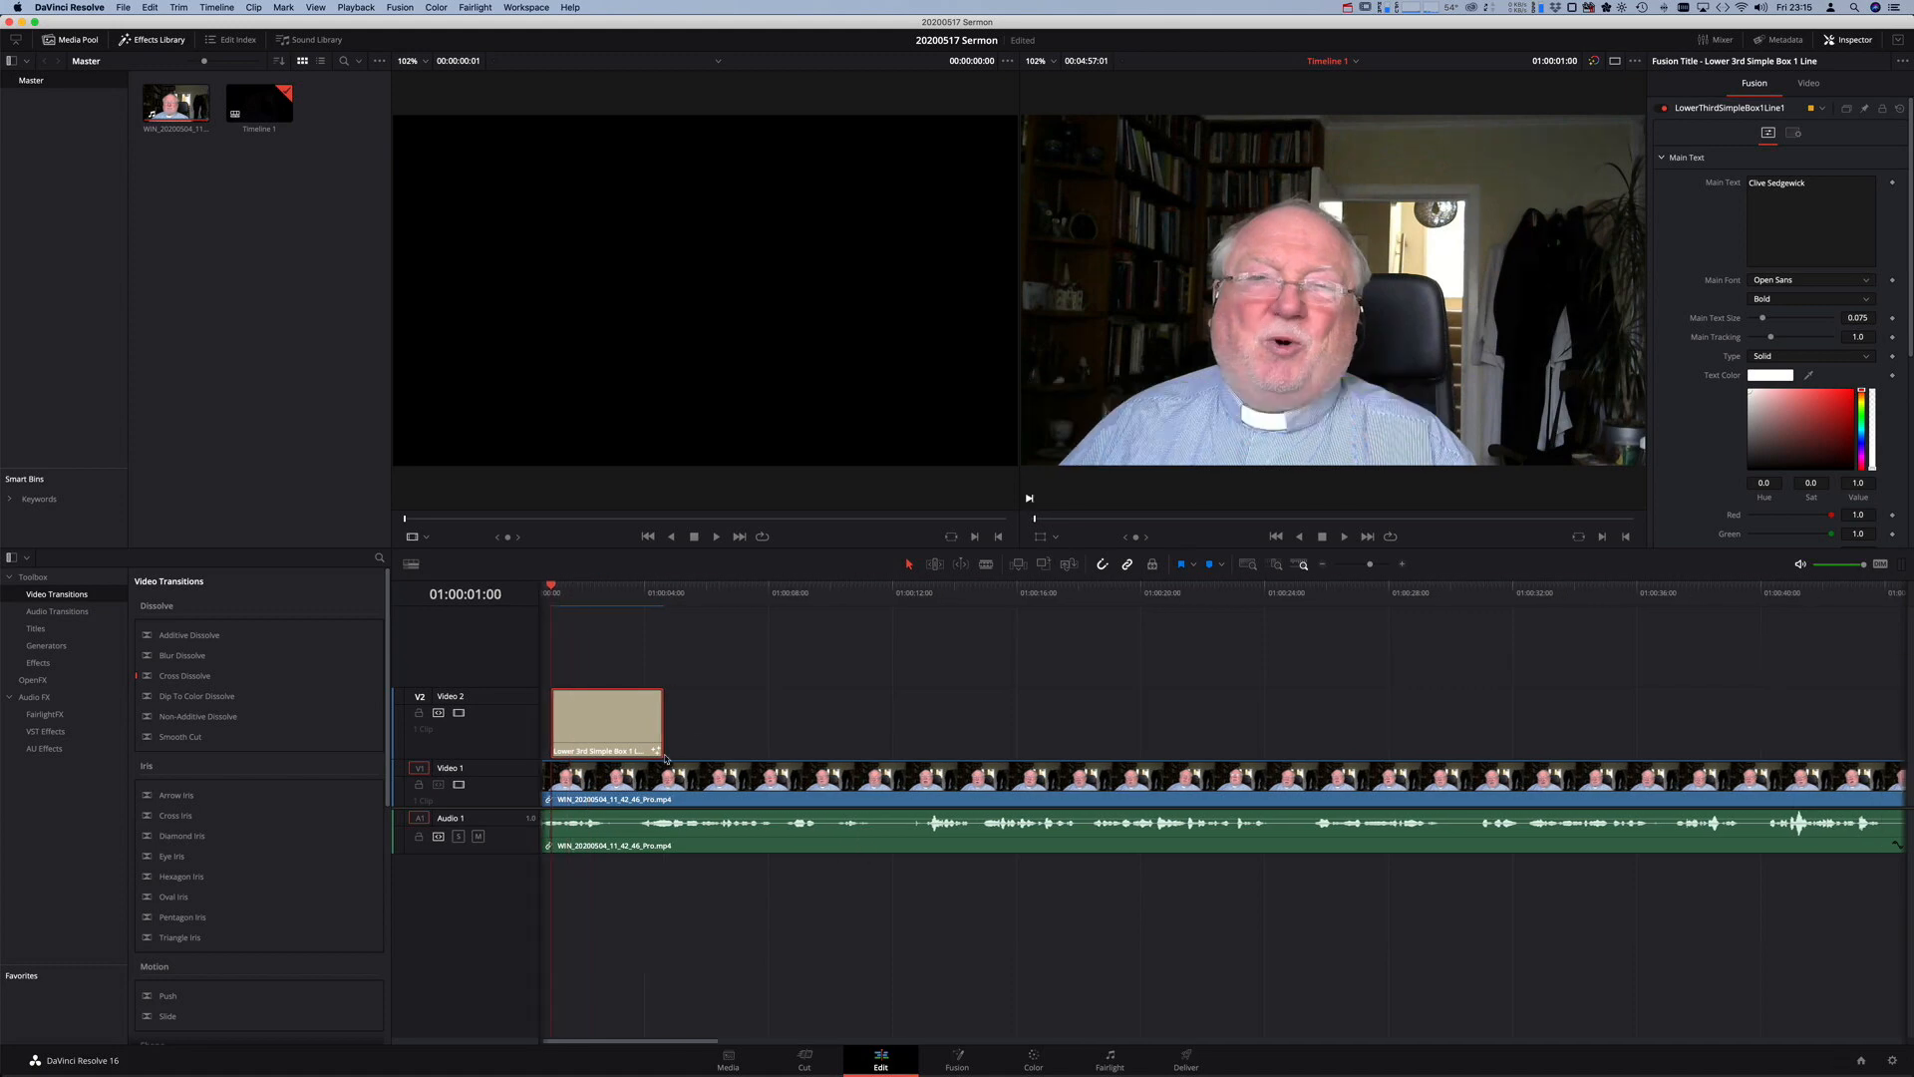
{"action": "right_click", "coordinate": [633, 725]}
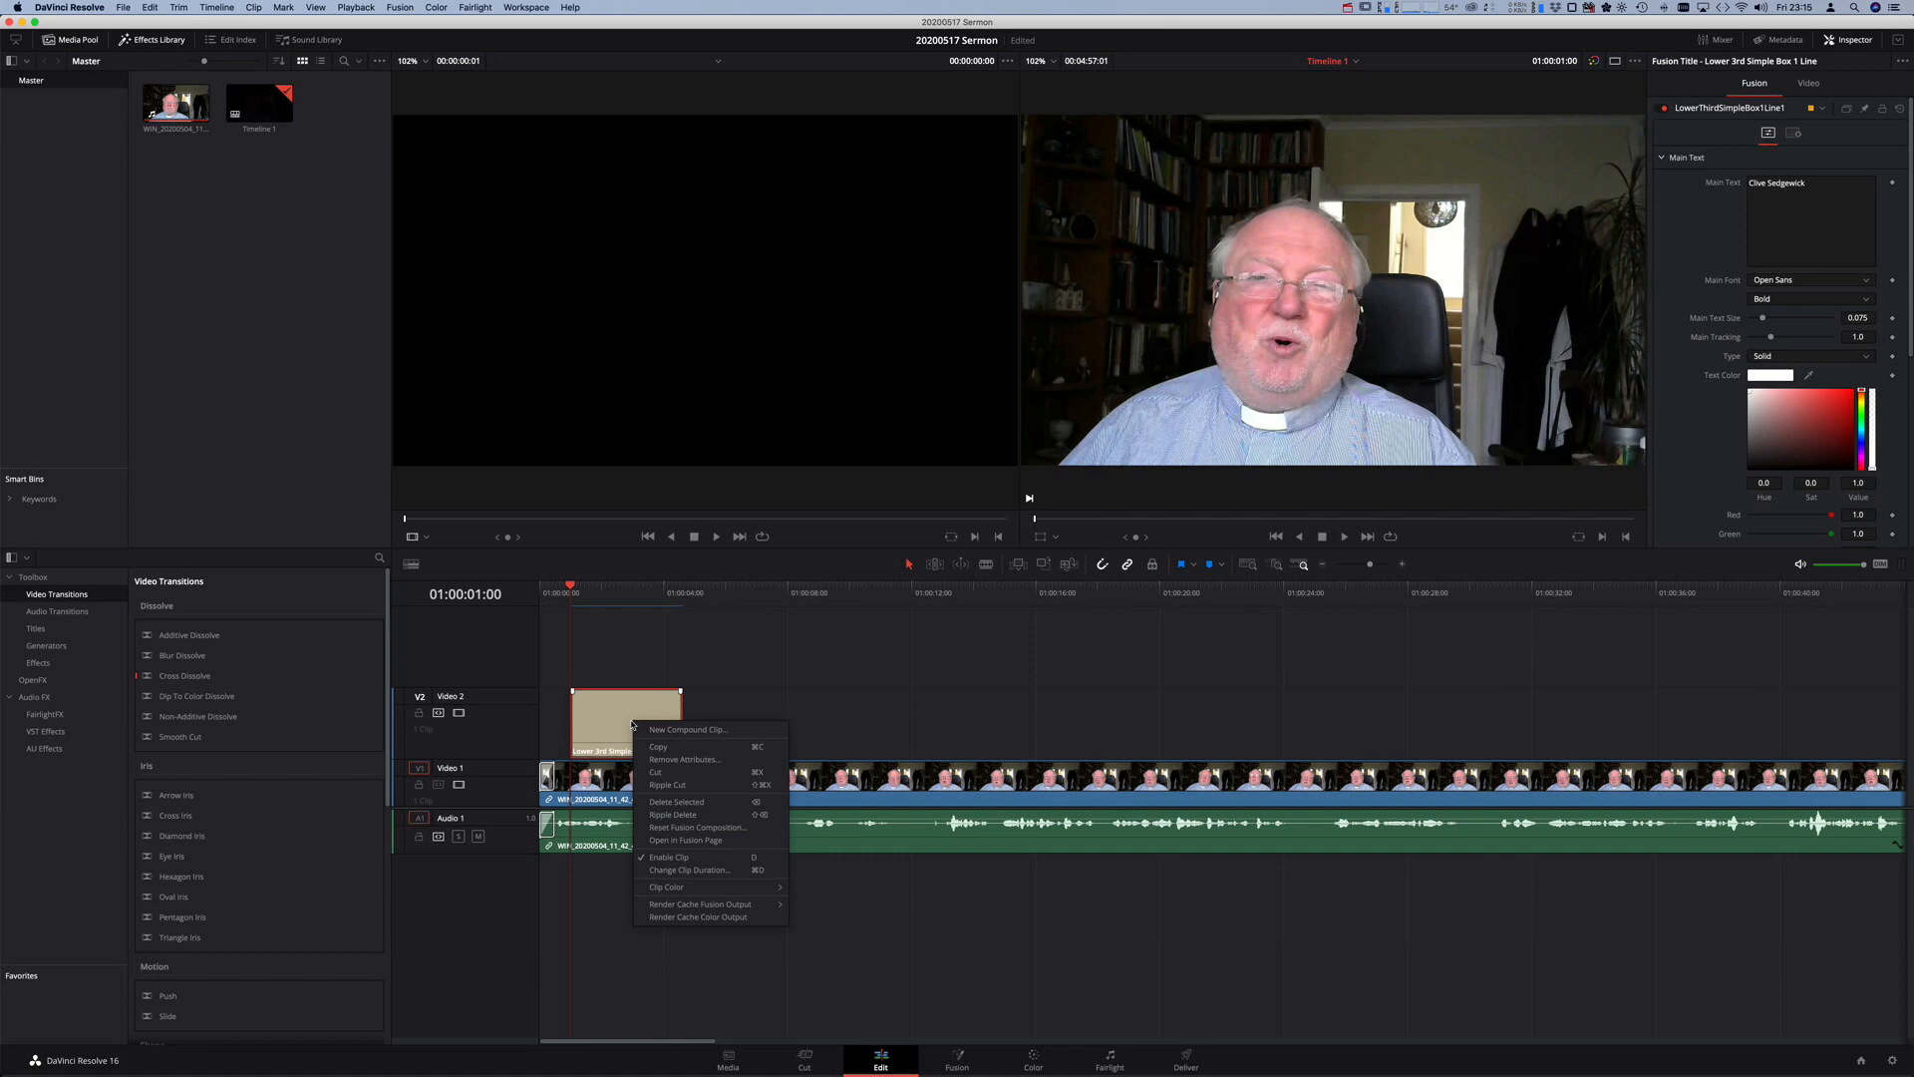
{"action": "left_click", "coordinate": [660, 747]}
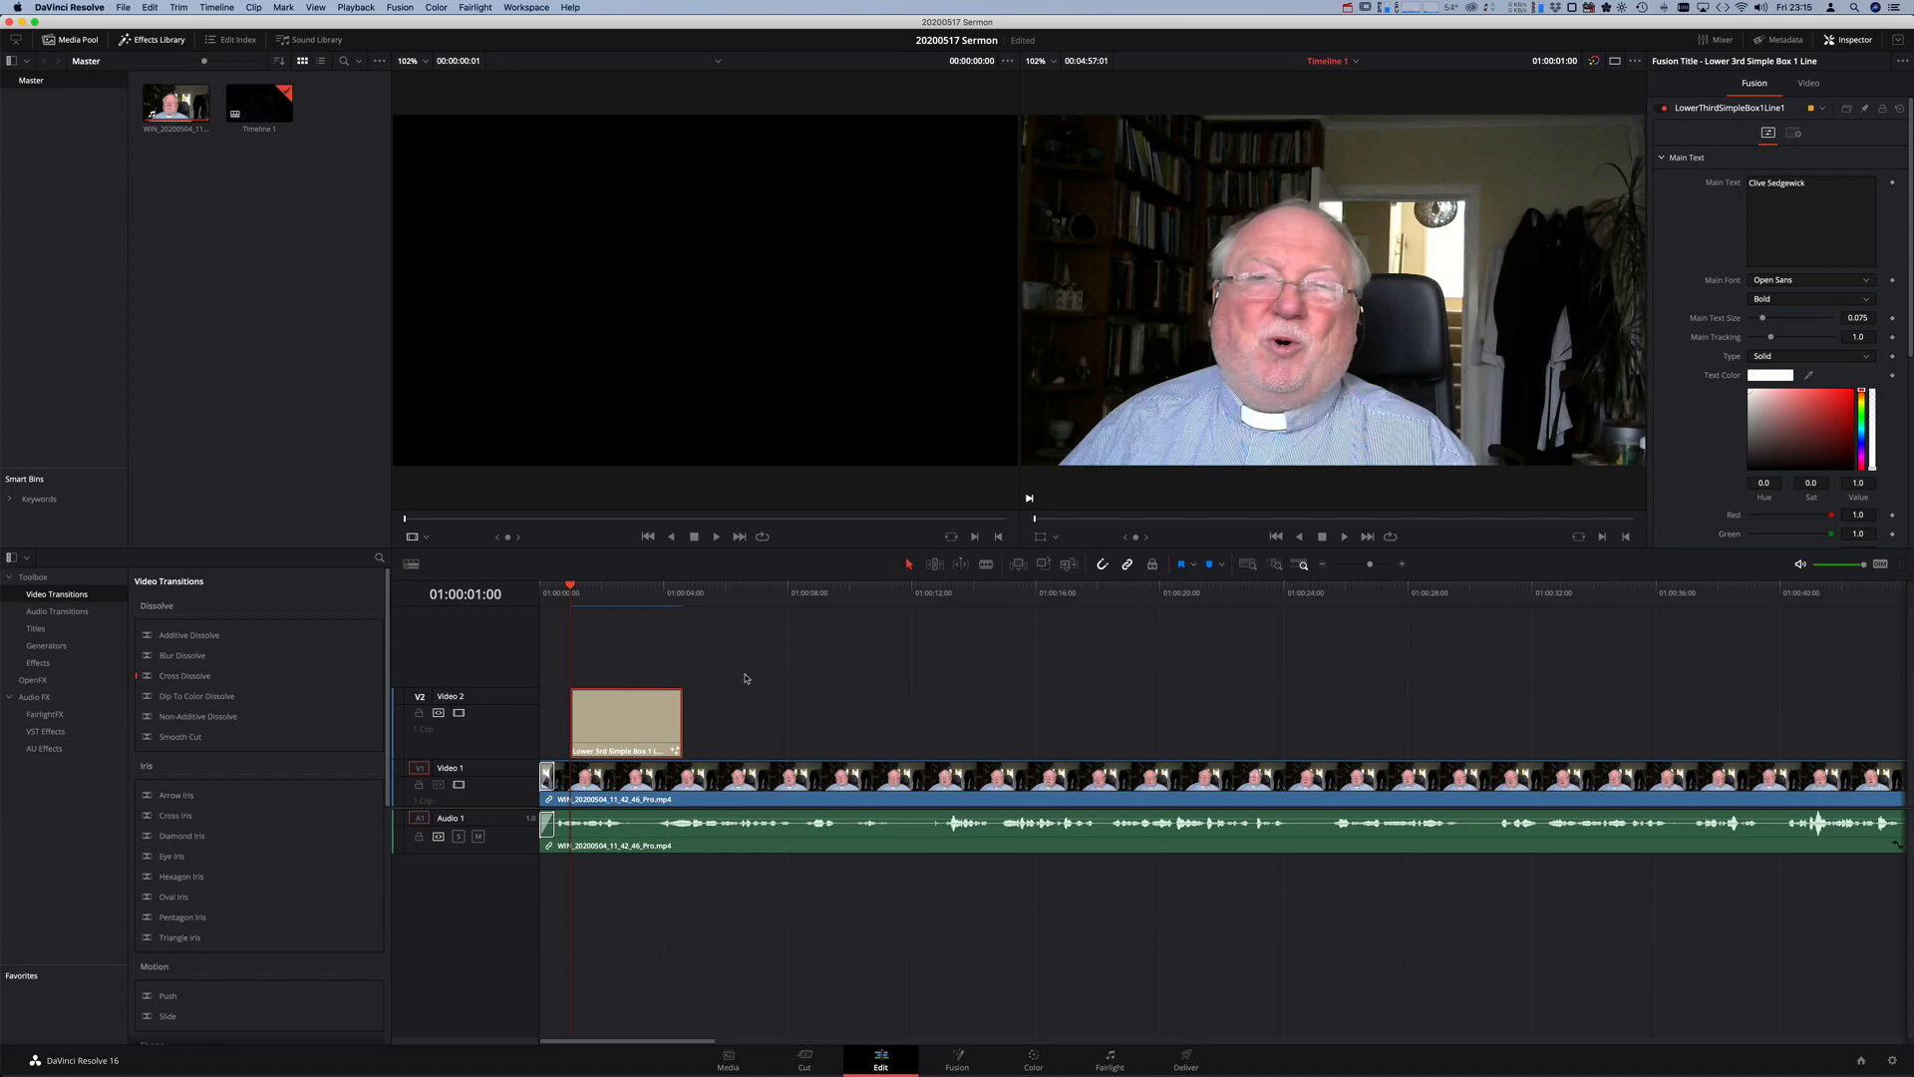
- Back out of a first New Project attempt and open the Project Manager's project list
{"action": "left_click", "coordinate": [123, 7]}
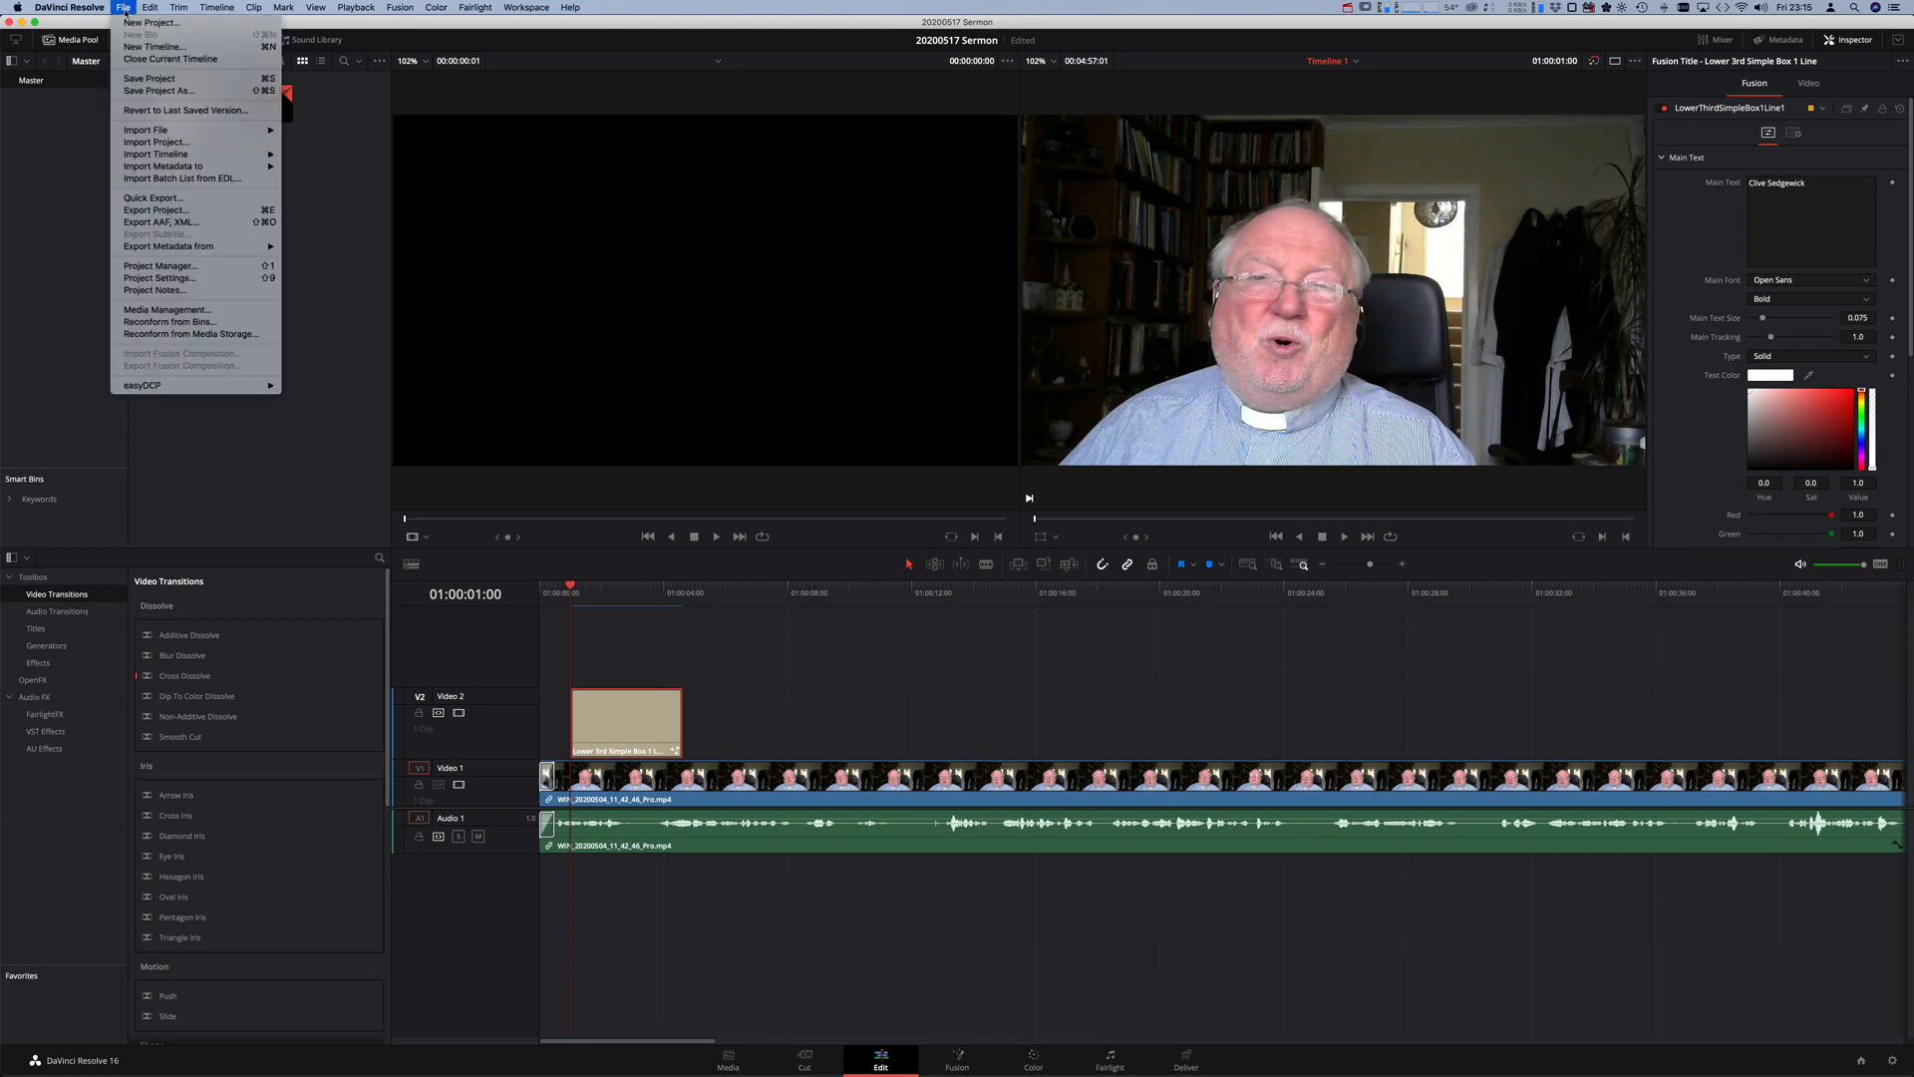
{"action": "left_click", "coordinate": [130, 22]}
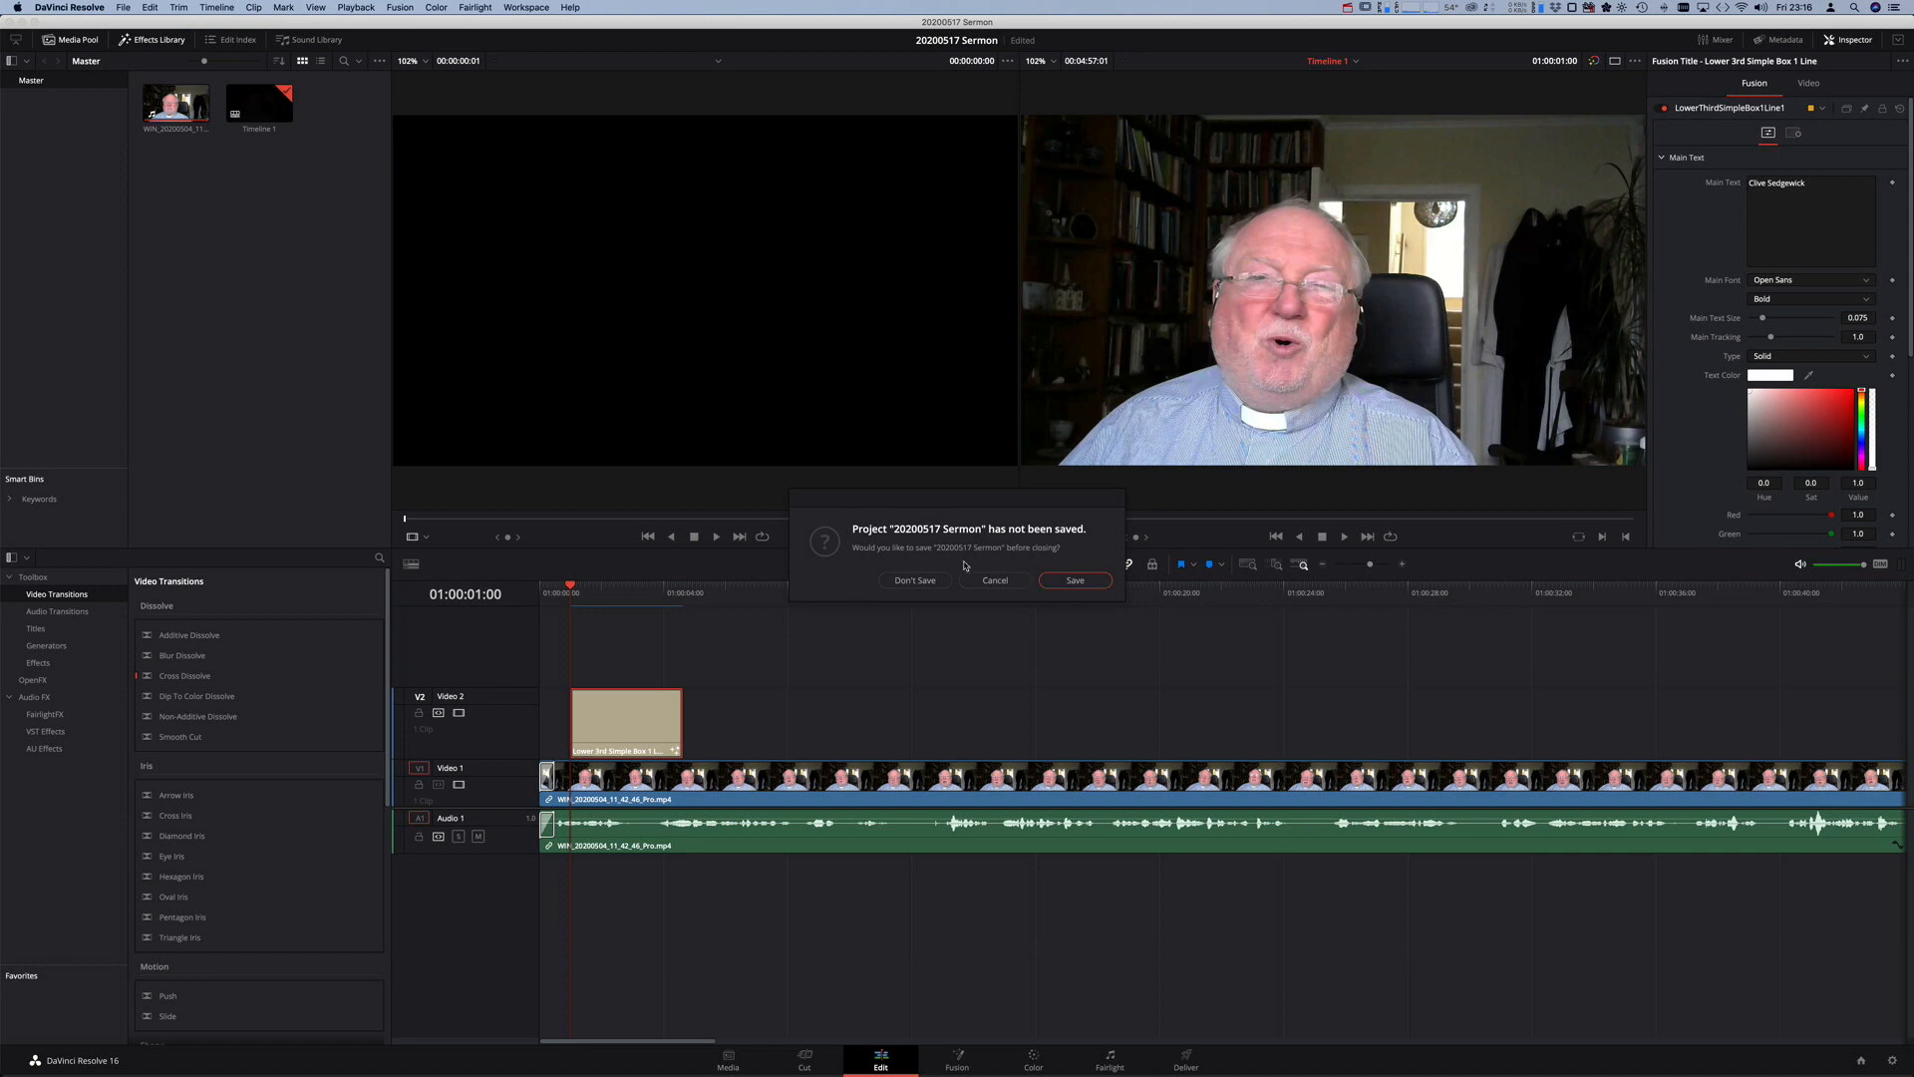
{"action": "left_click", "coordinate": [916, 580]}
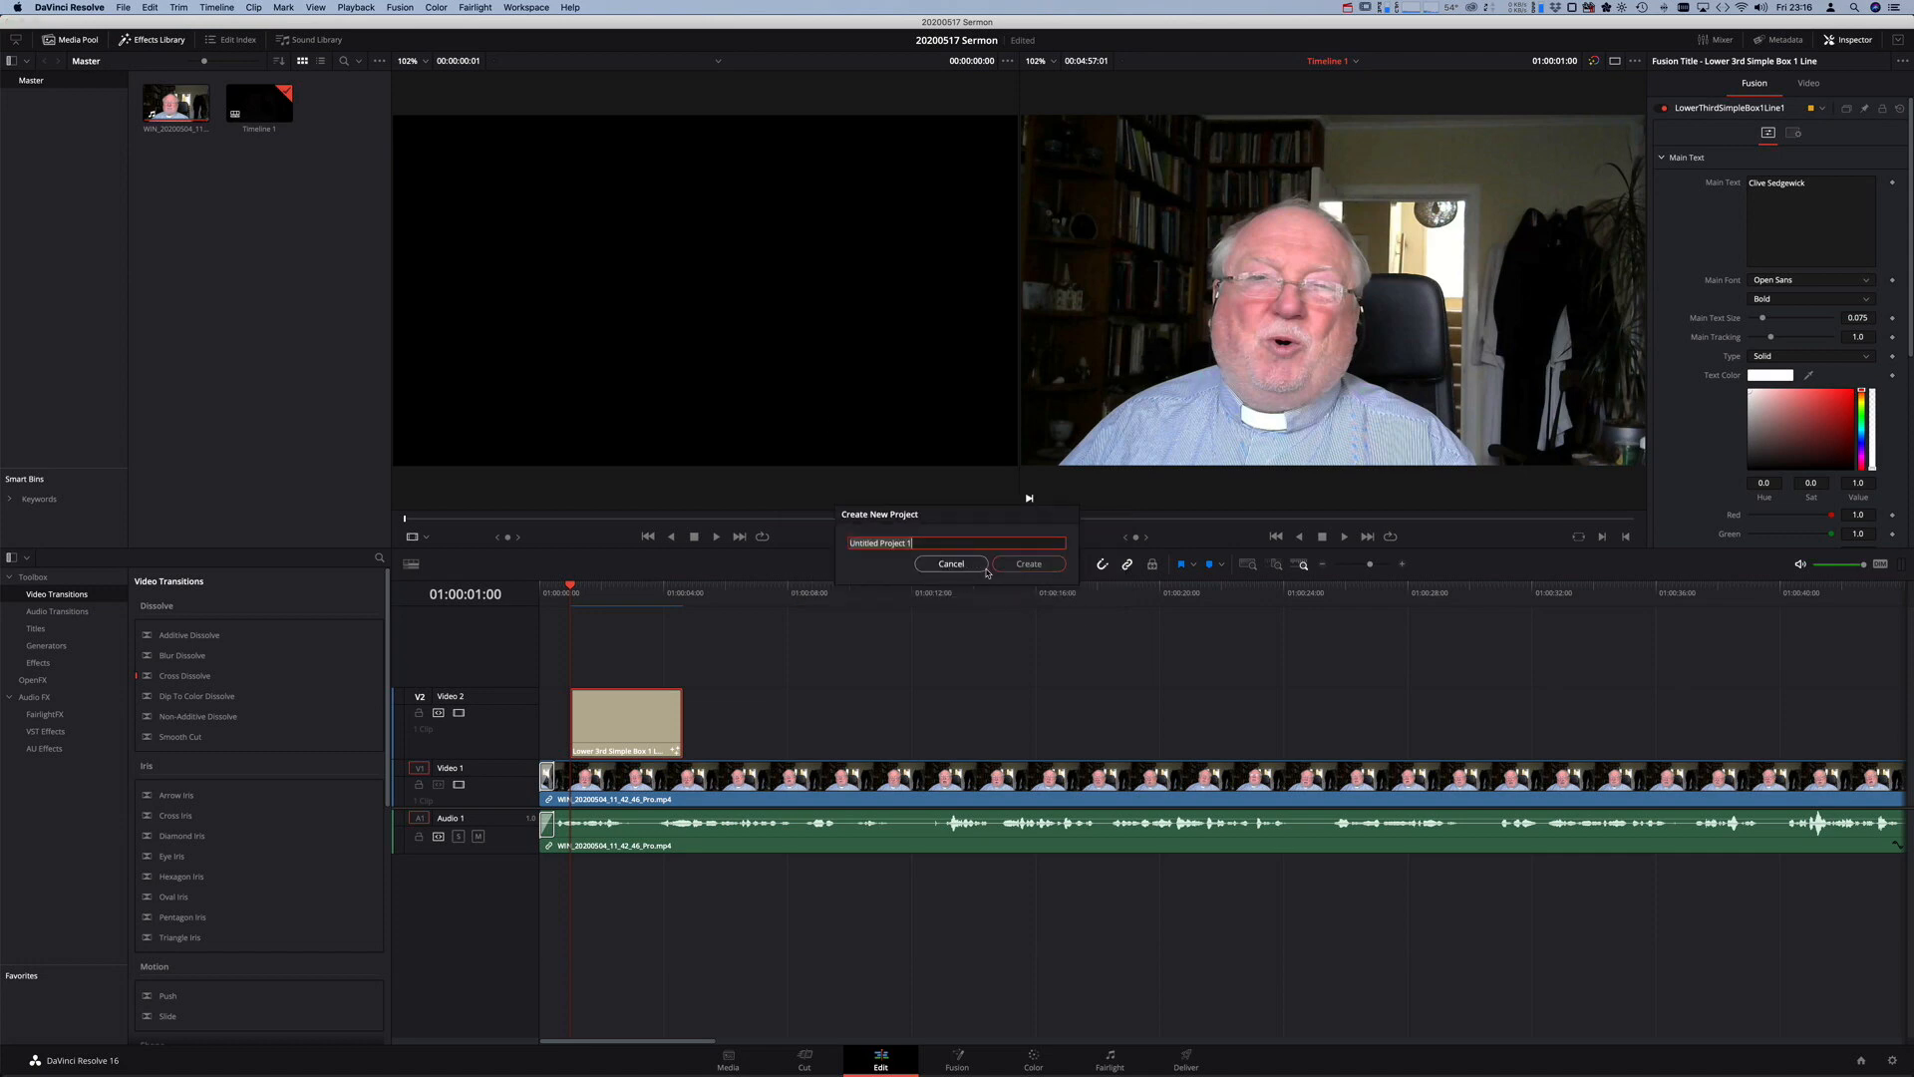
{"action": "left_click", "coordinate": [951, 564]}
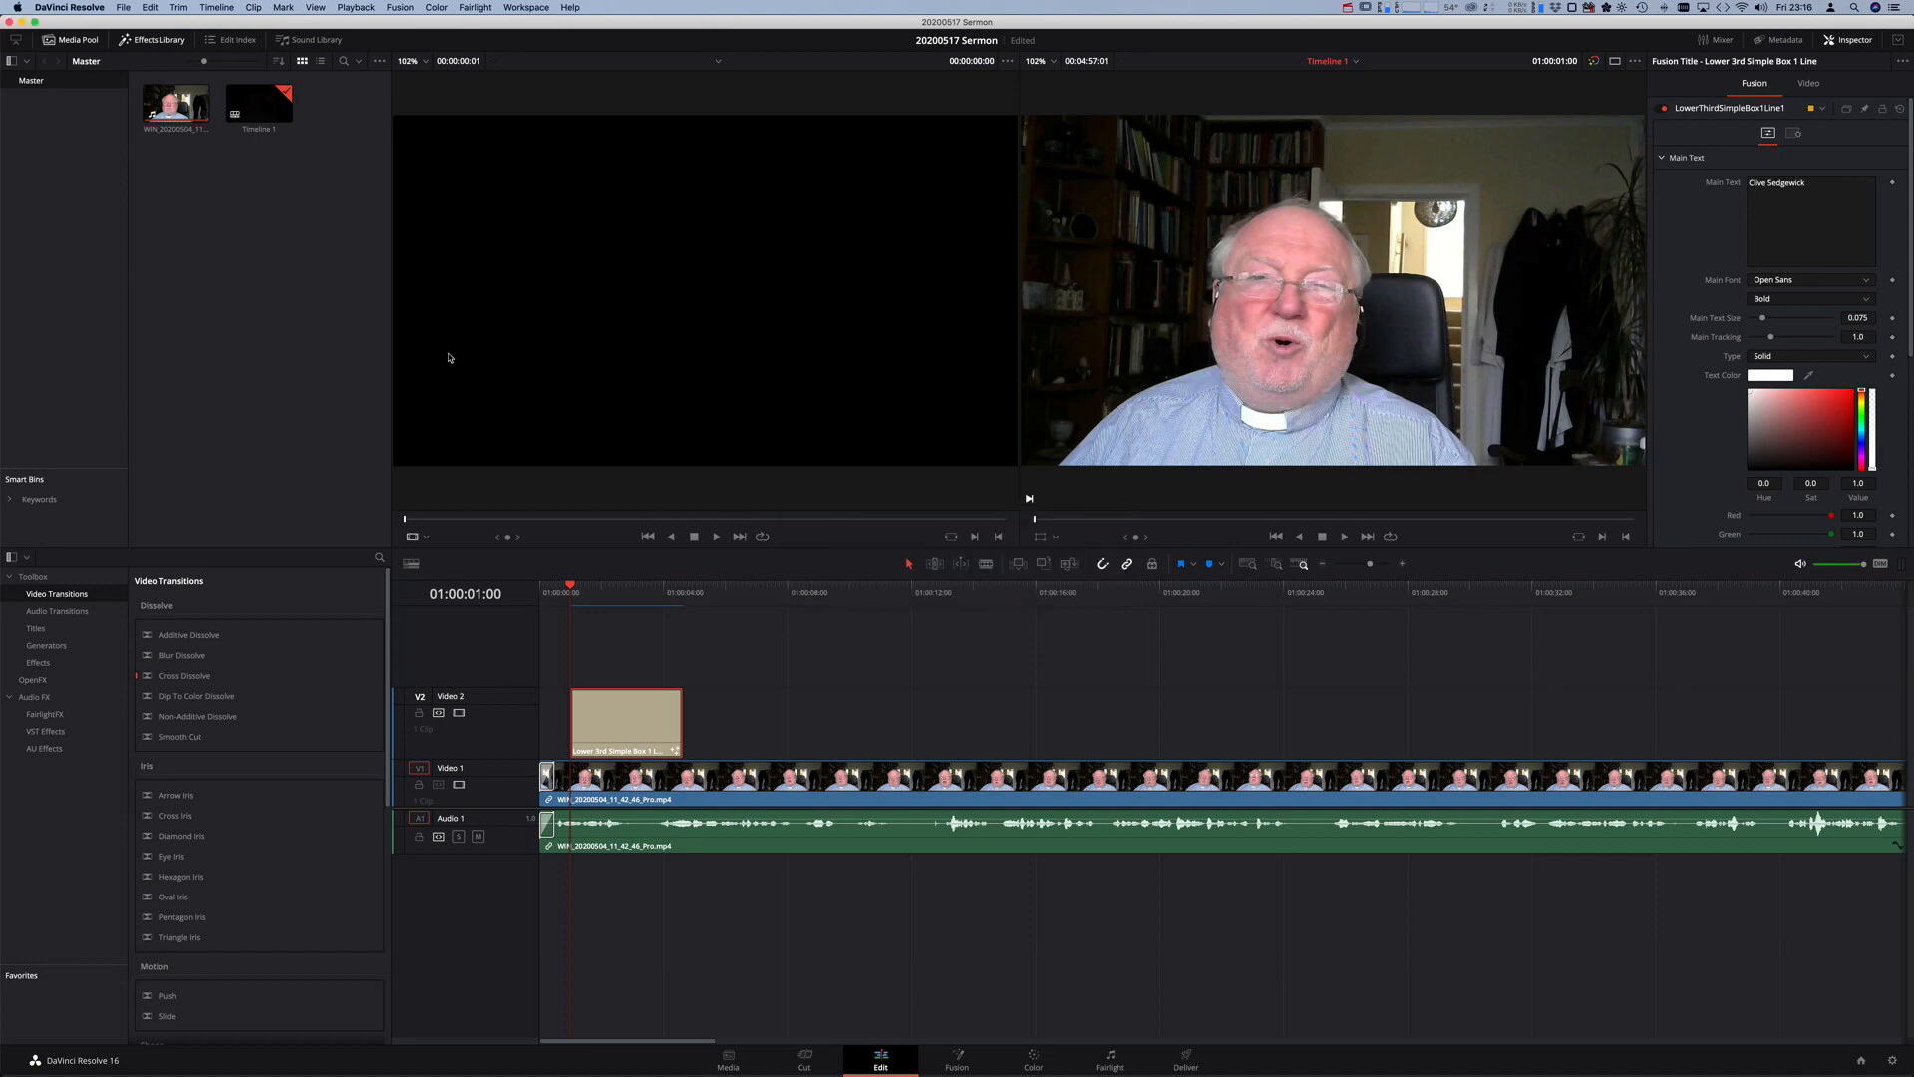
{"action": "left_click", "coordinate": [123, 7]}
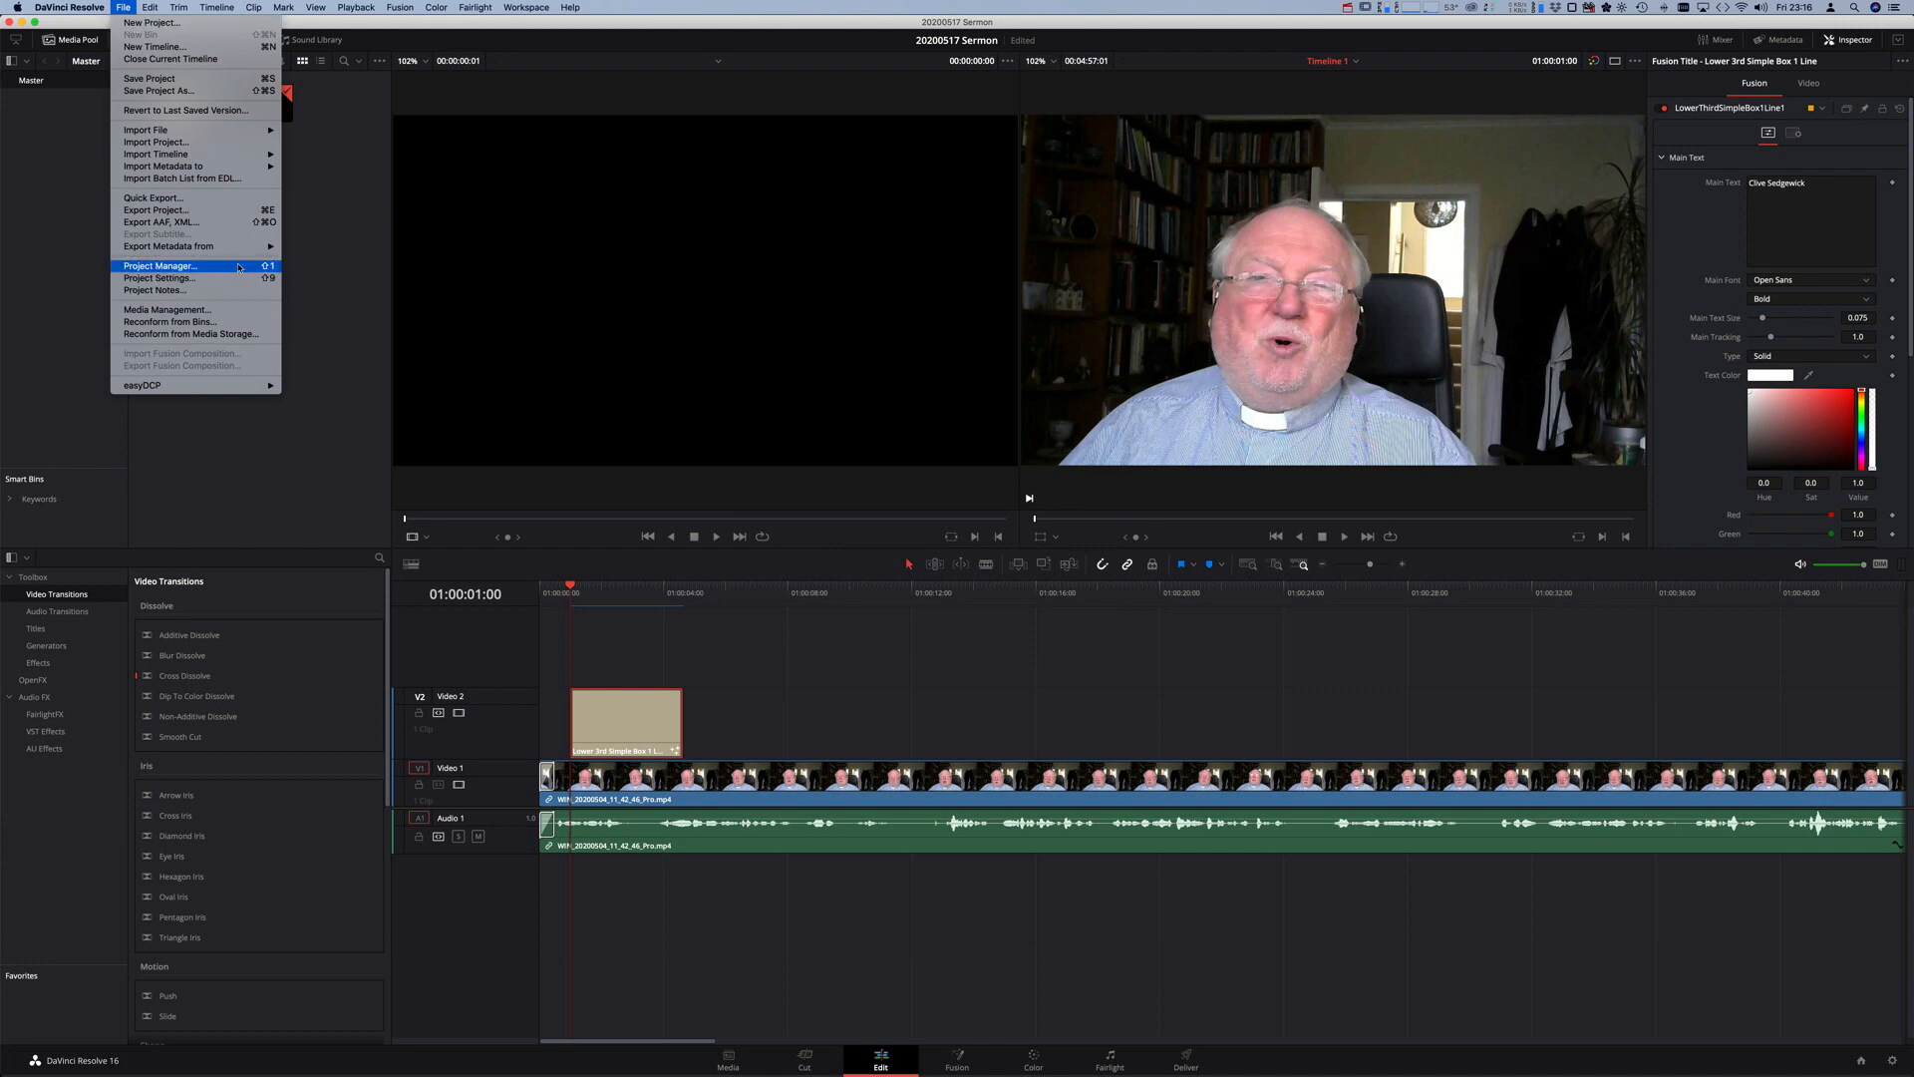
{"action": "left_click", "coordinate": [239, 267]}
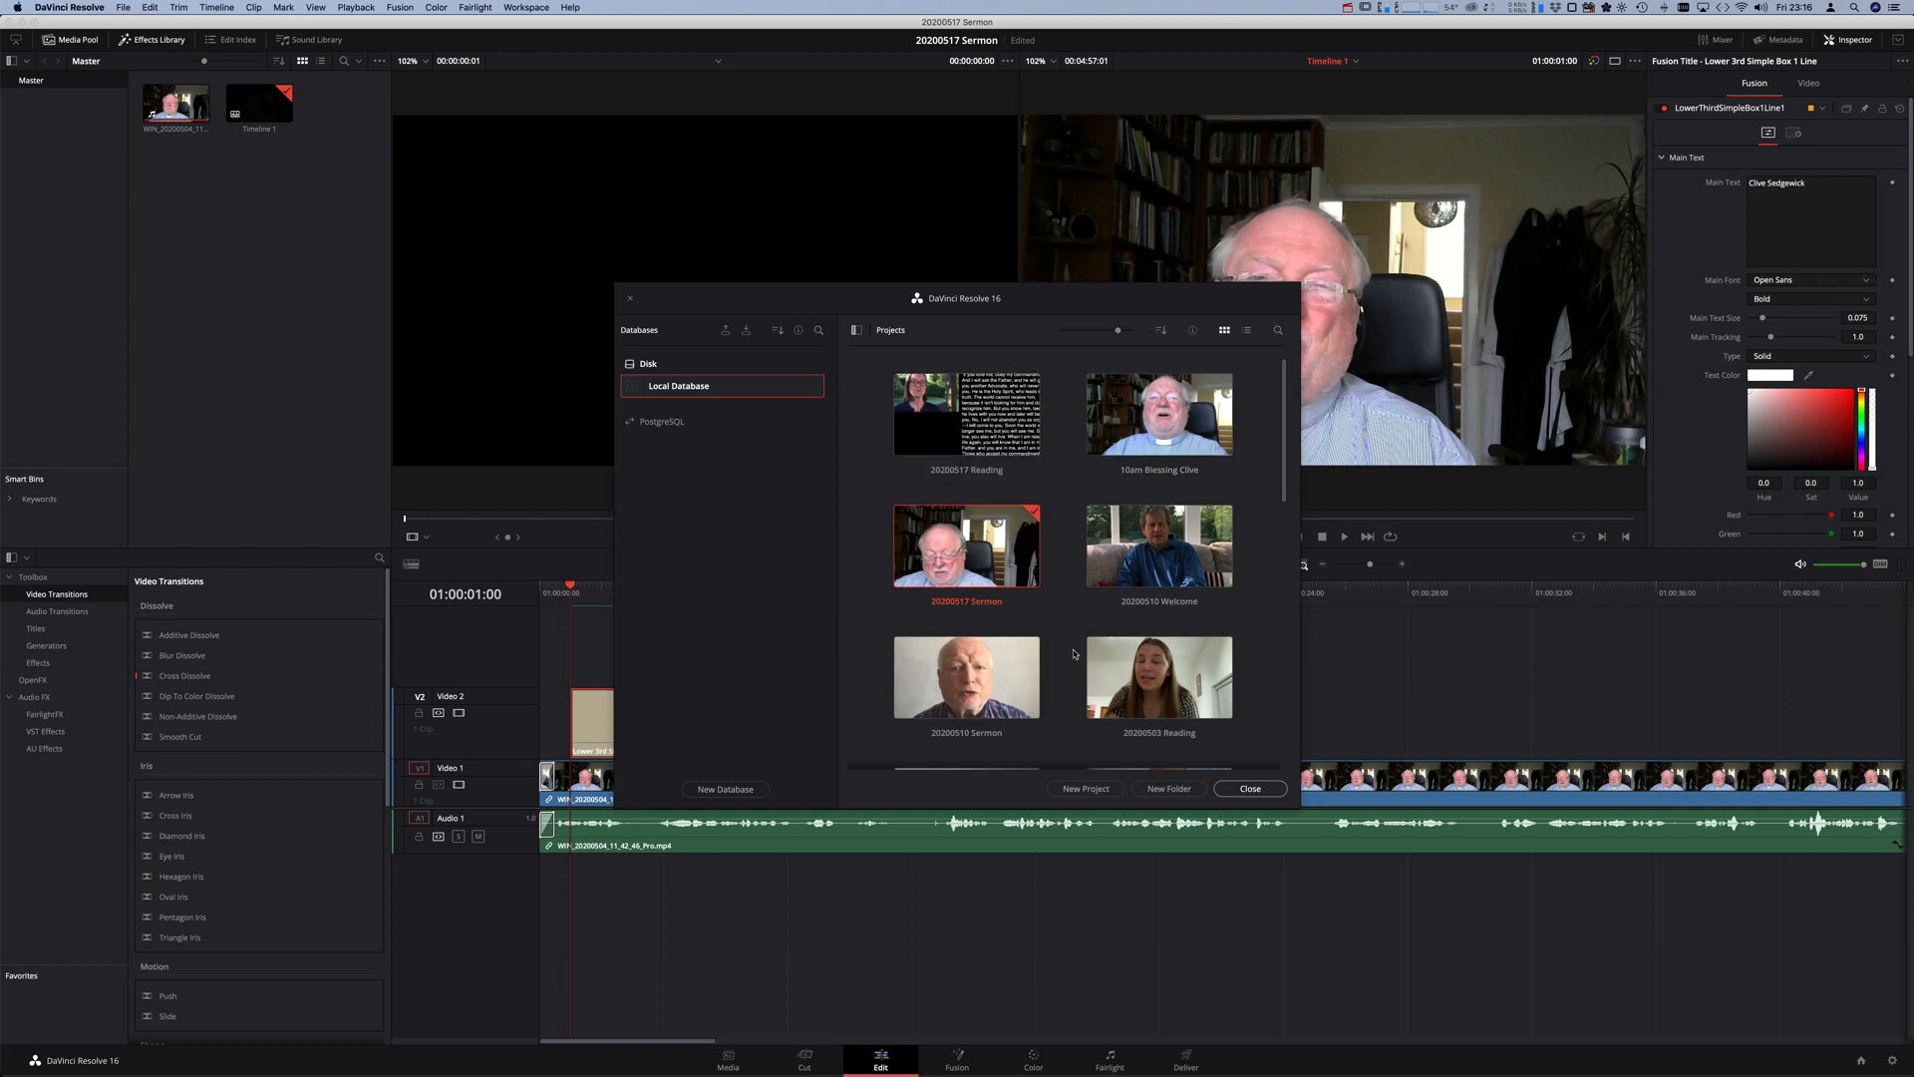
{"action": "scroll", "coordinate": [1071, 635], "scroll_direction": "down", "scroll_amount": 5}
{"action": "scroll", "coordinate": [1071, 635], "scroll_direction": "up", "scroll_amount": 5}
{"action": "scroll", "coordinate": [1071, 635], "scroll_direction": "down", "scroll_amount": 5}
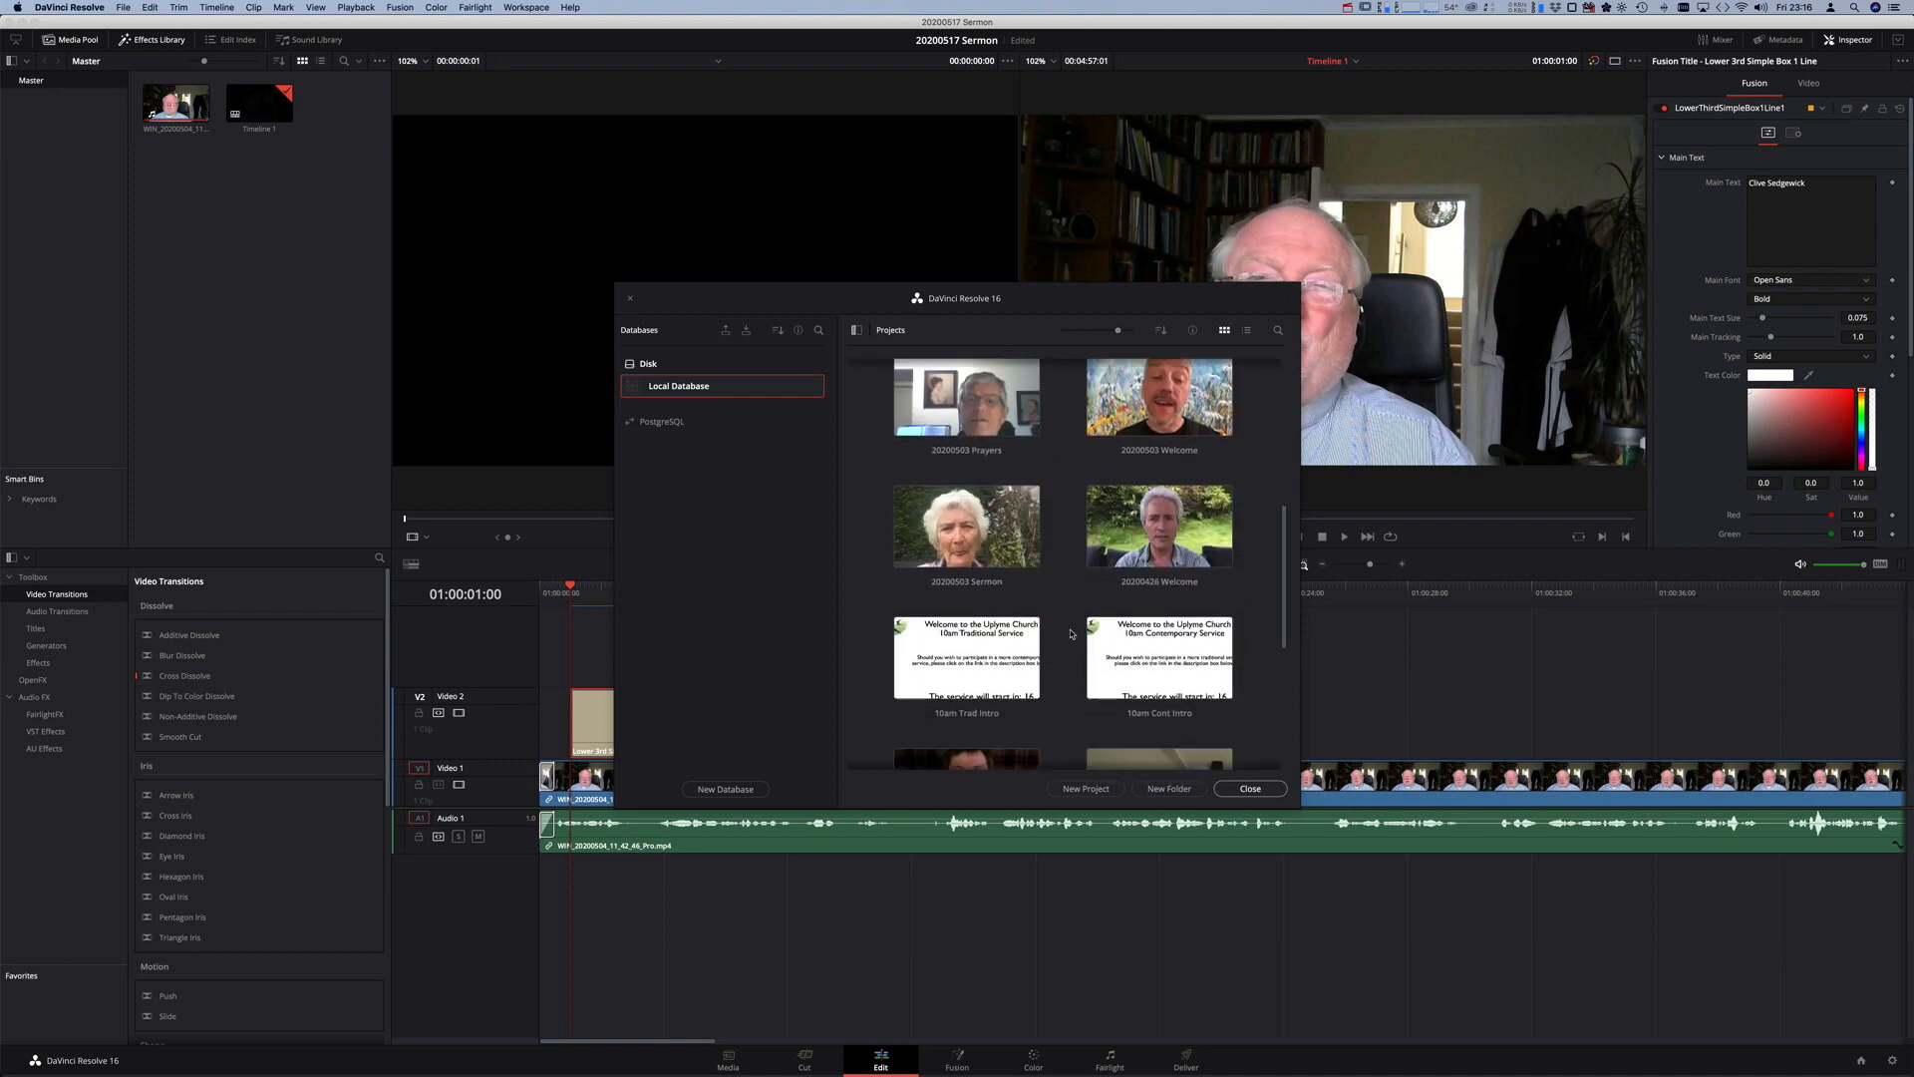
{"action": "scroll", "coordinate": [1070, 634], "scroll_direction": "up", "scroll_amount": 5}
{"action": "scroll", "coordinate": [1071, 634], "scroll_direction": "up", "scroll_amount": 1}
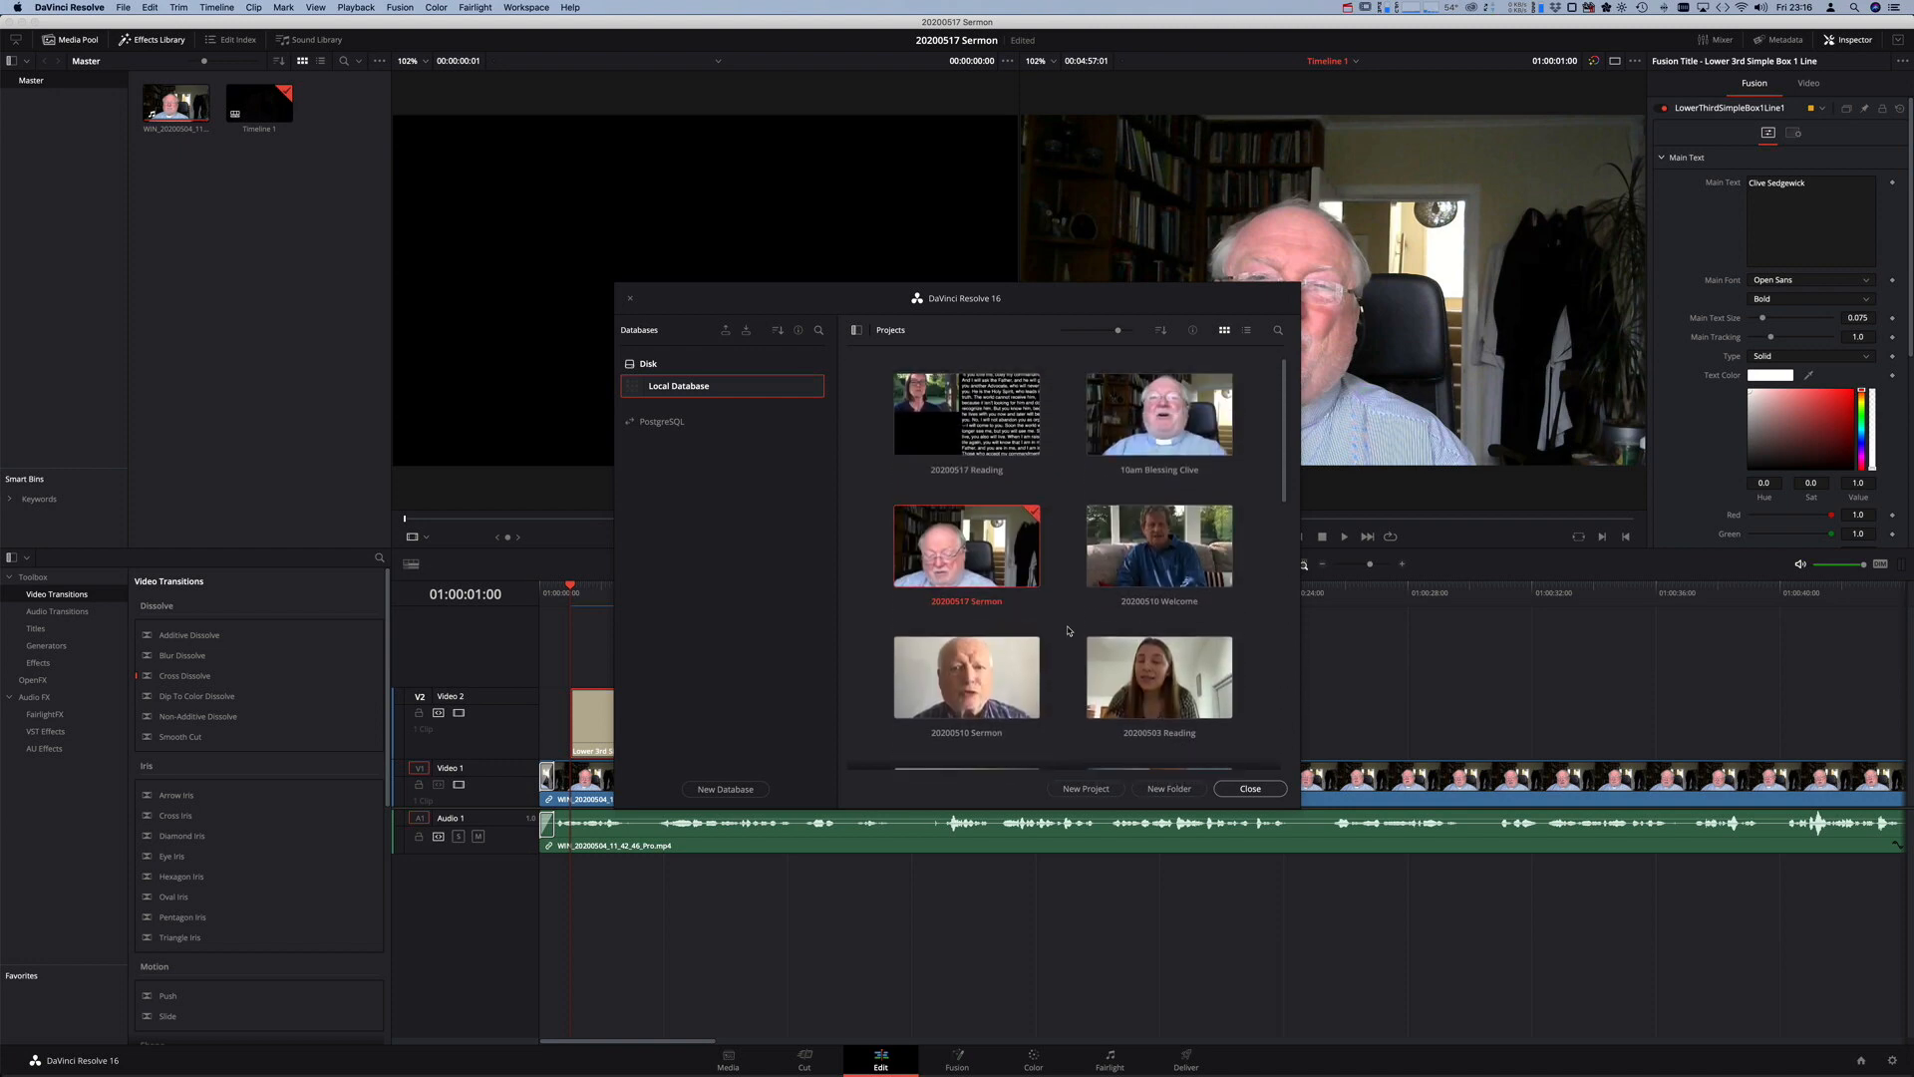
- Create a new project named '20200517 Welcome', discarding the Sermon project's unsaved changes
{"action": "left_click", "coordinate": [1094, 795]}
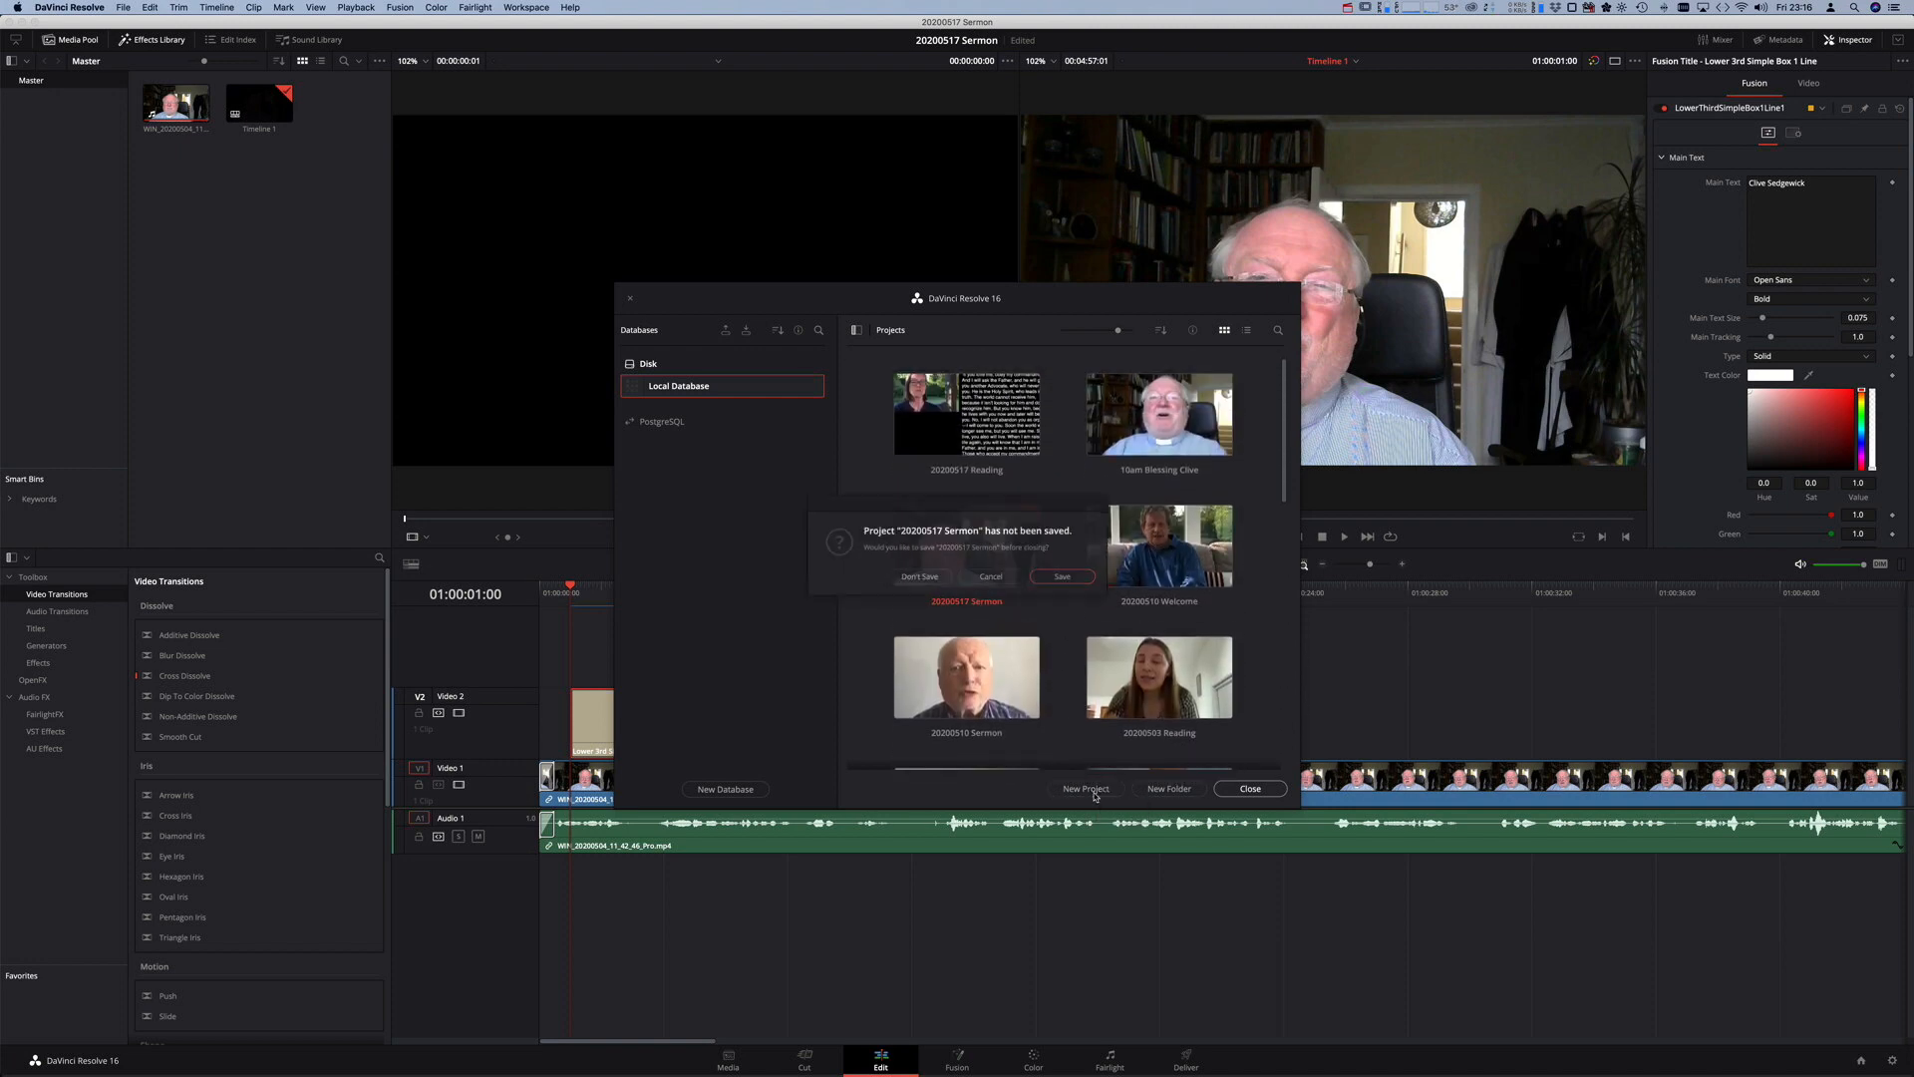
{"action": "left_click", "coordinate": [915, 581]}
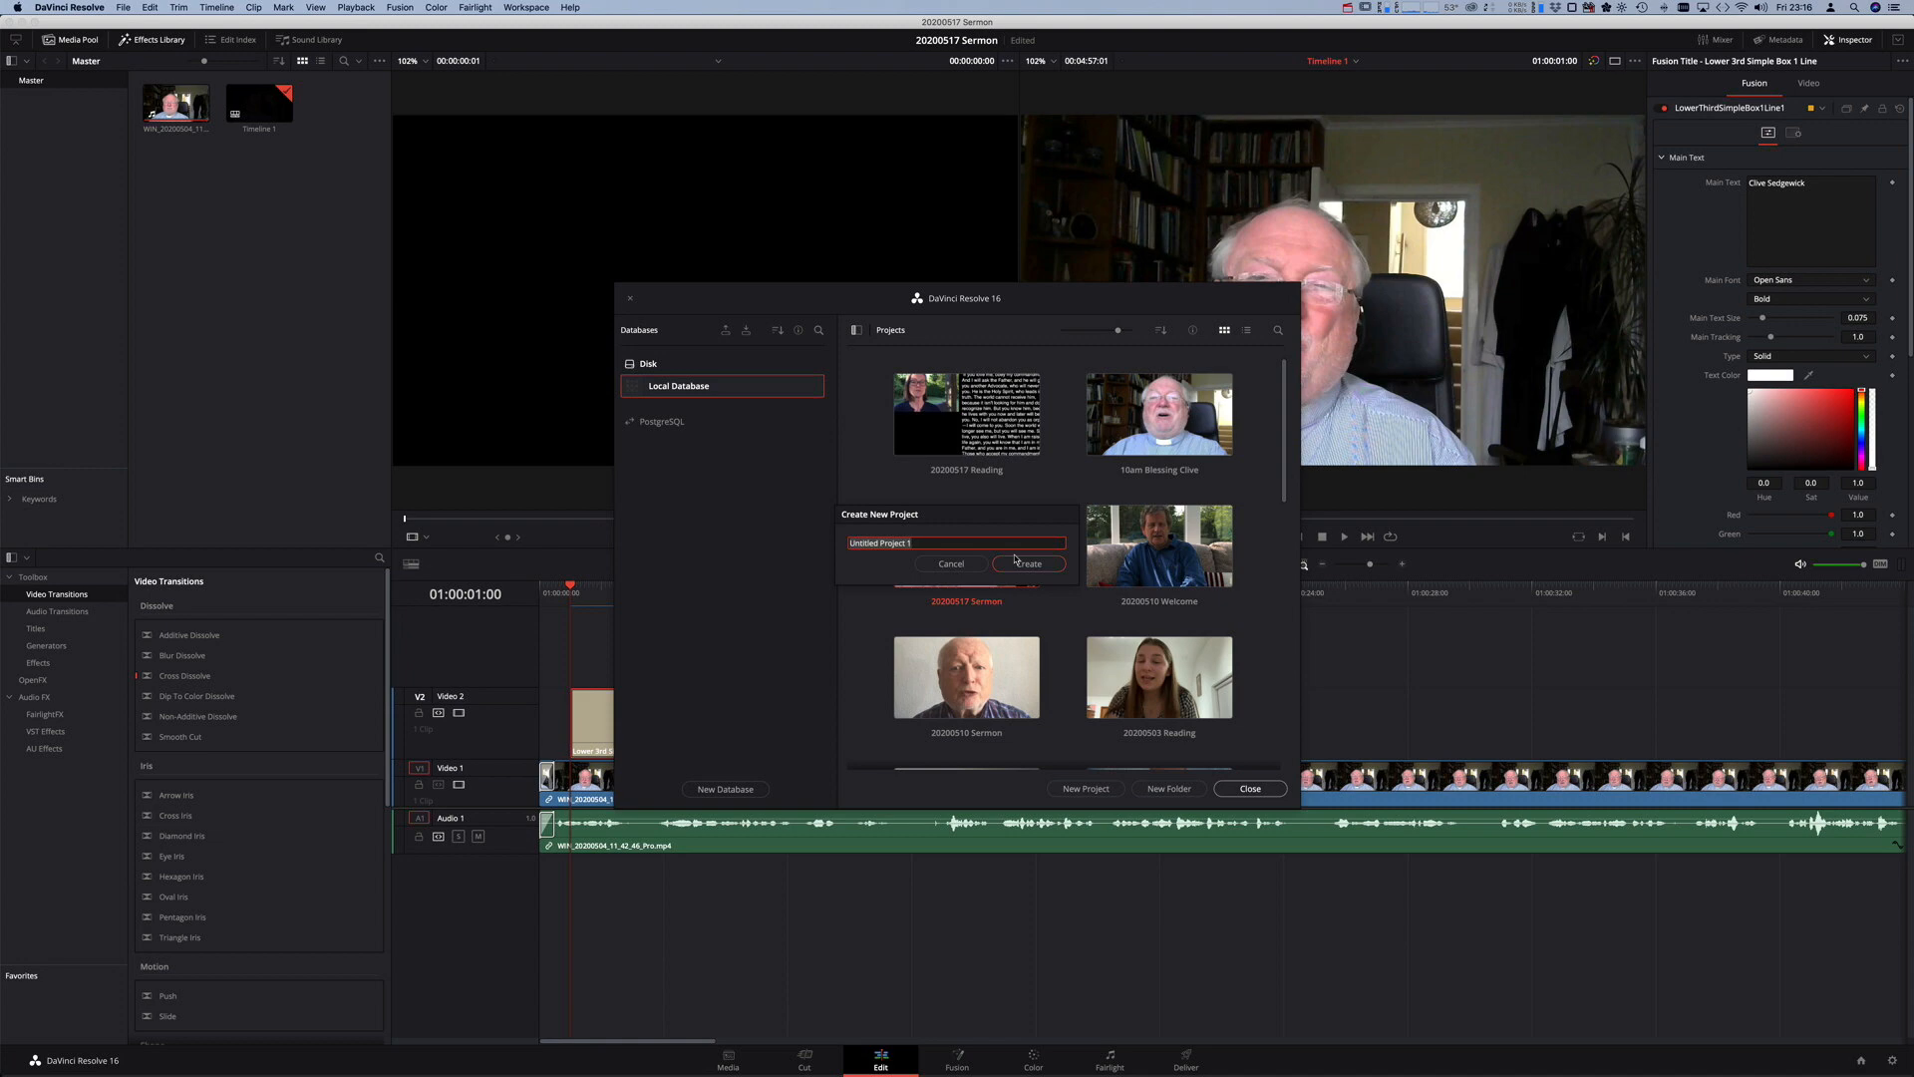
{"action": "type", "text": "20200517 Welcoe"}
{"action": "key", "text": "BackSpace"}
{"action": "type", "text": "me"}
{"action": "left_click", "coordinate": [1034, 569]}
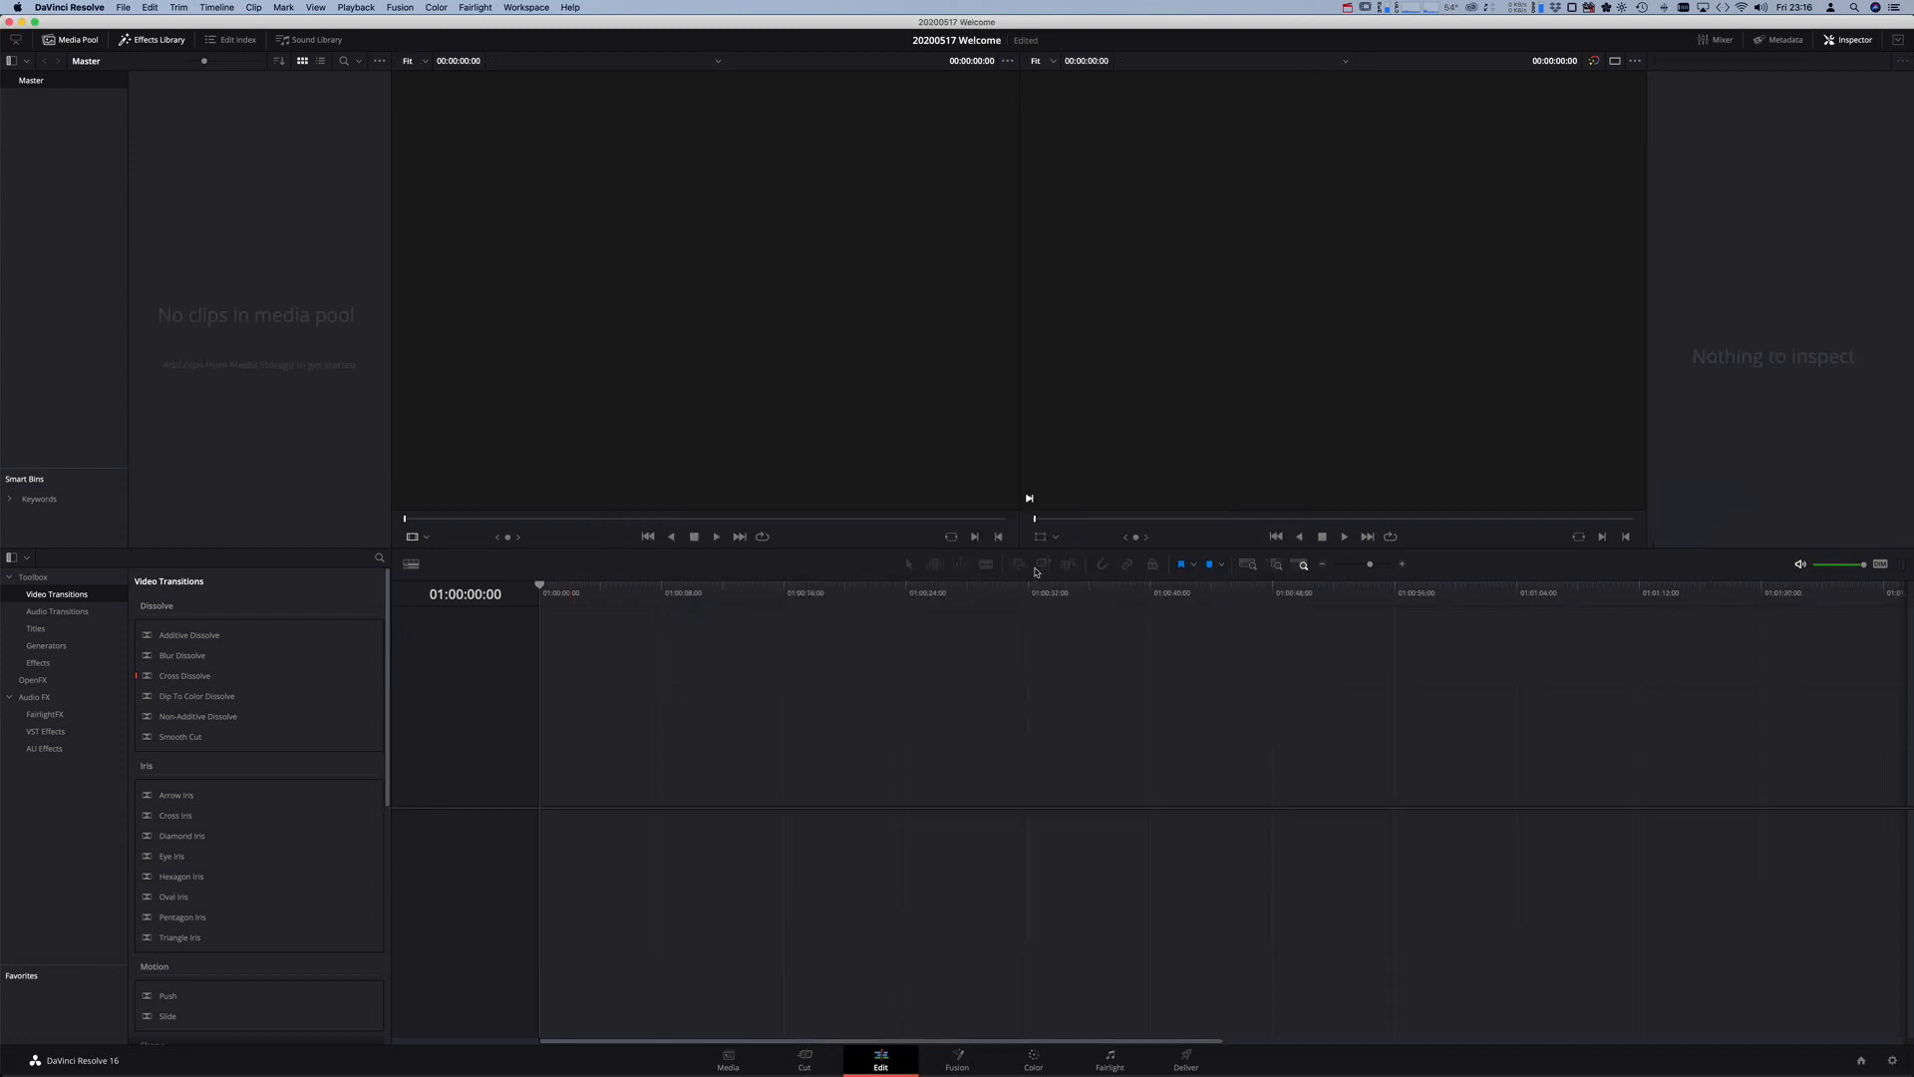
- Switch the 20200517 Welcome project to the Media page
{"action": "left_click", "coordinate": [740, 1065]}
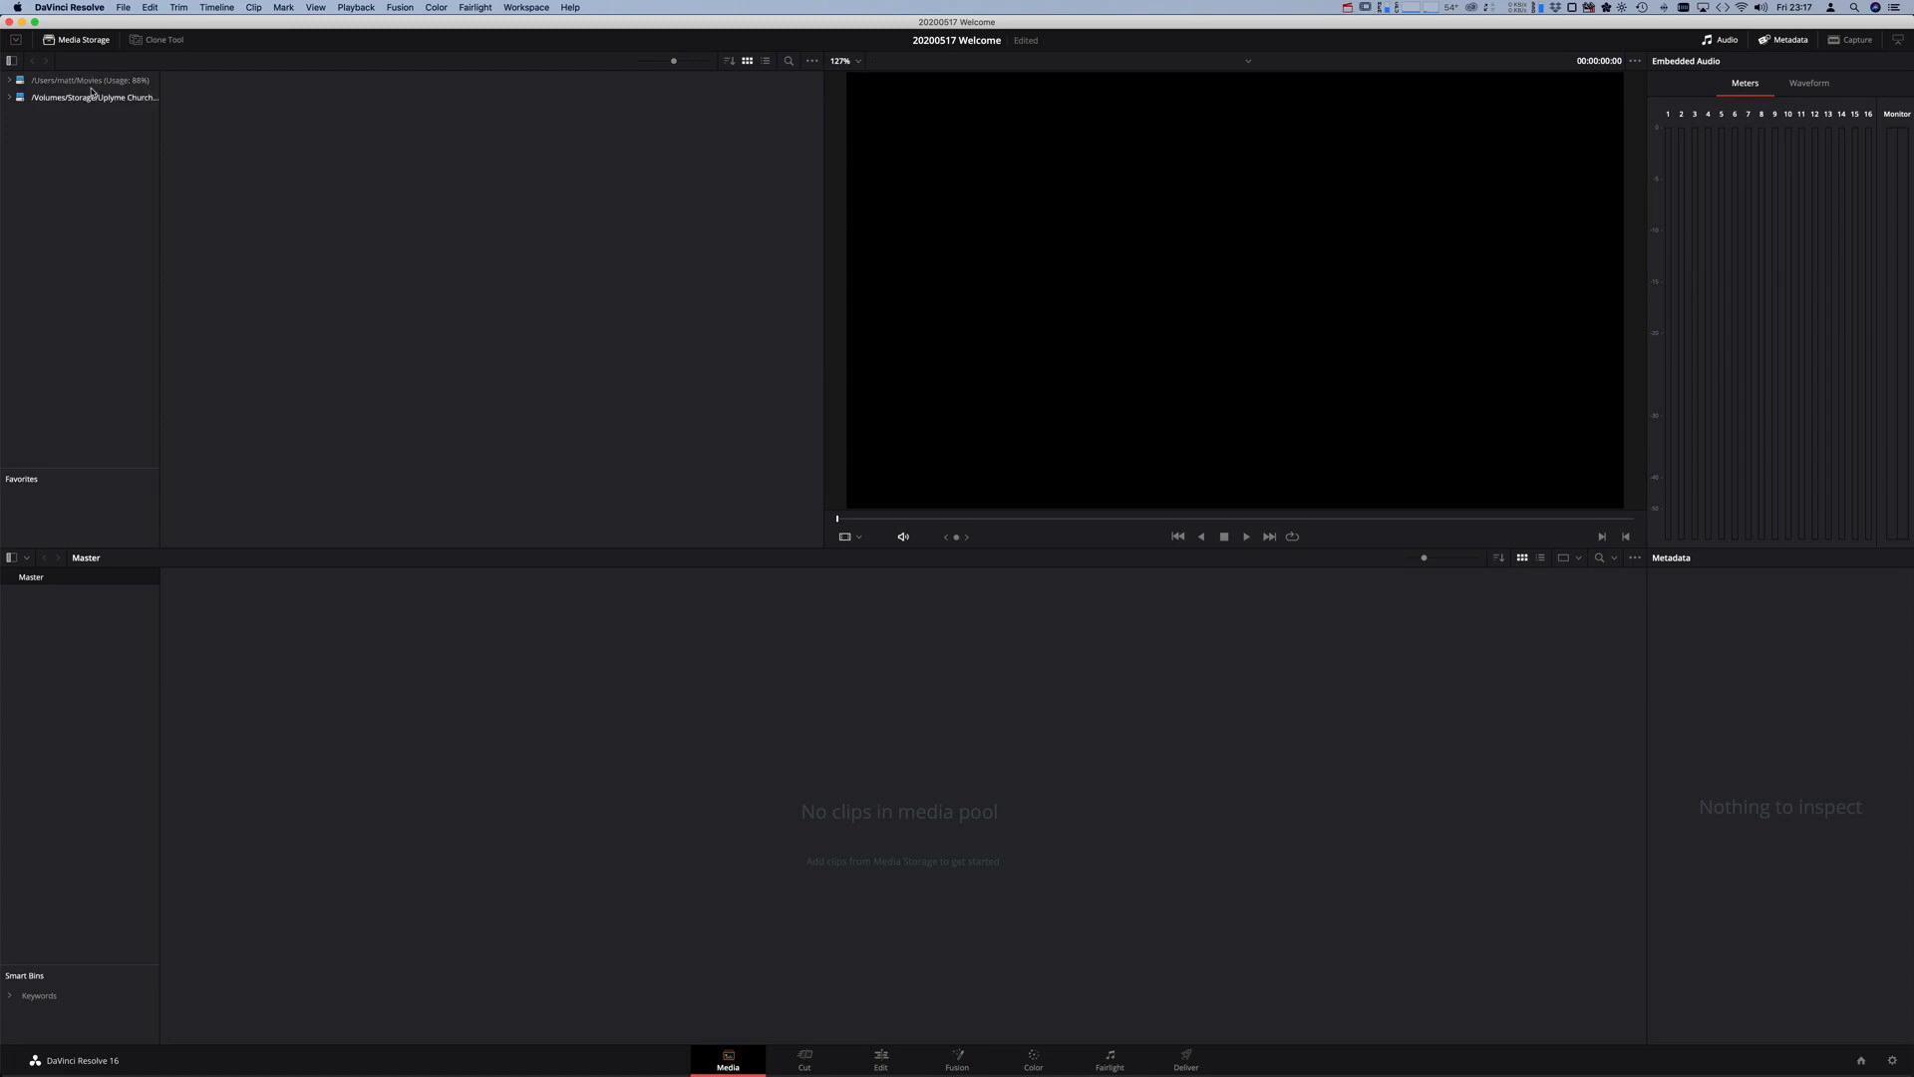
- Browse the church storage location to the 20200517 > Sources folder
{"action": "left_click", "coordinate": [86, 44]}
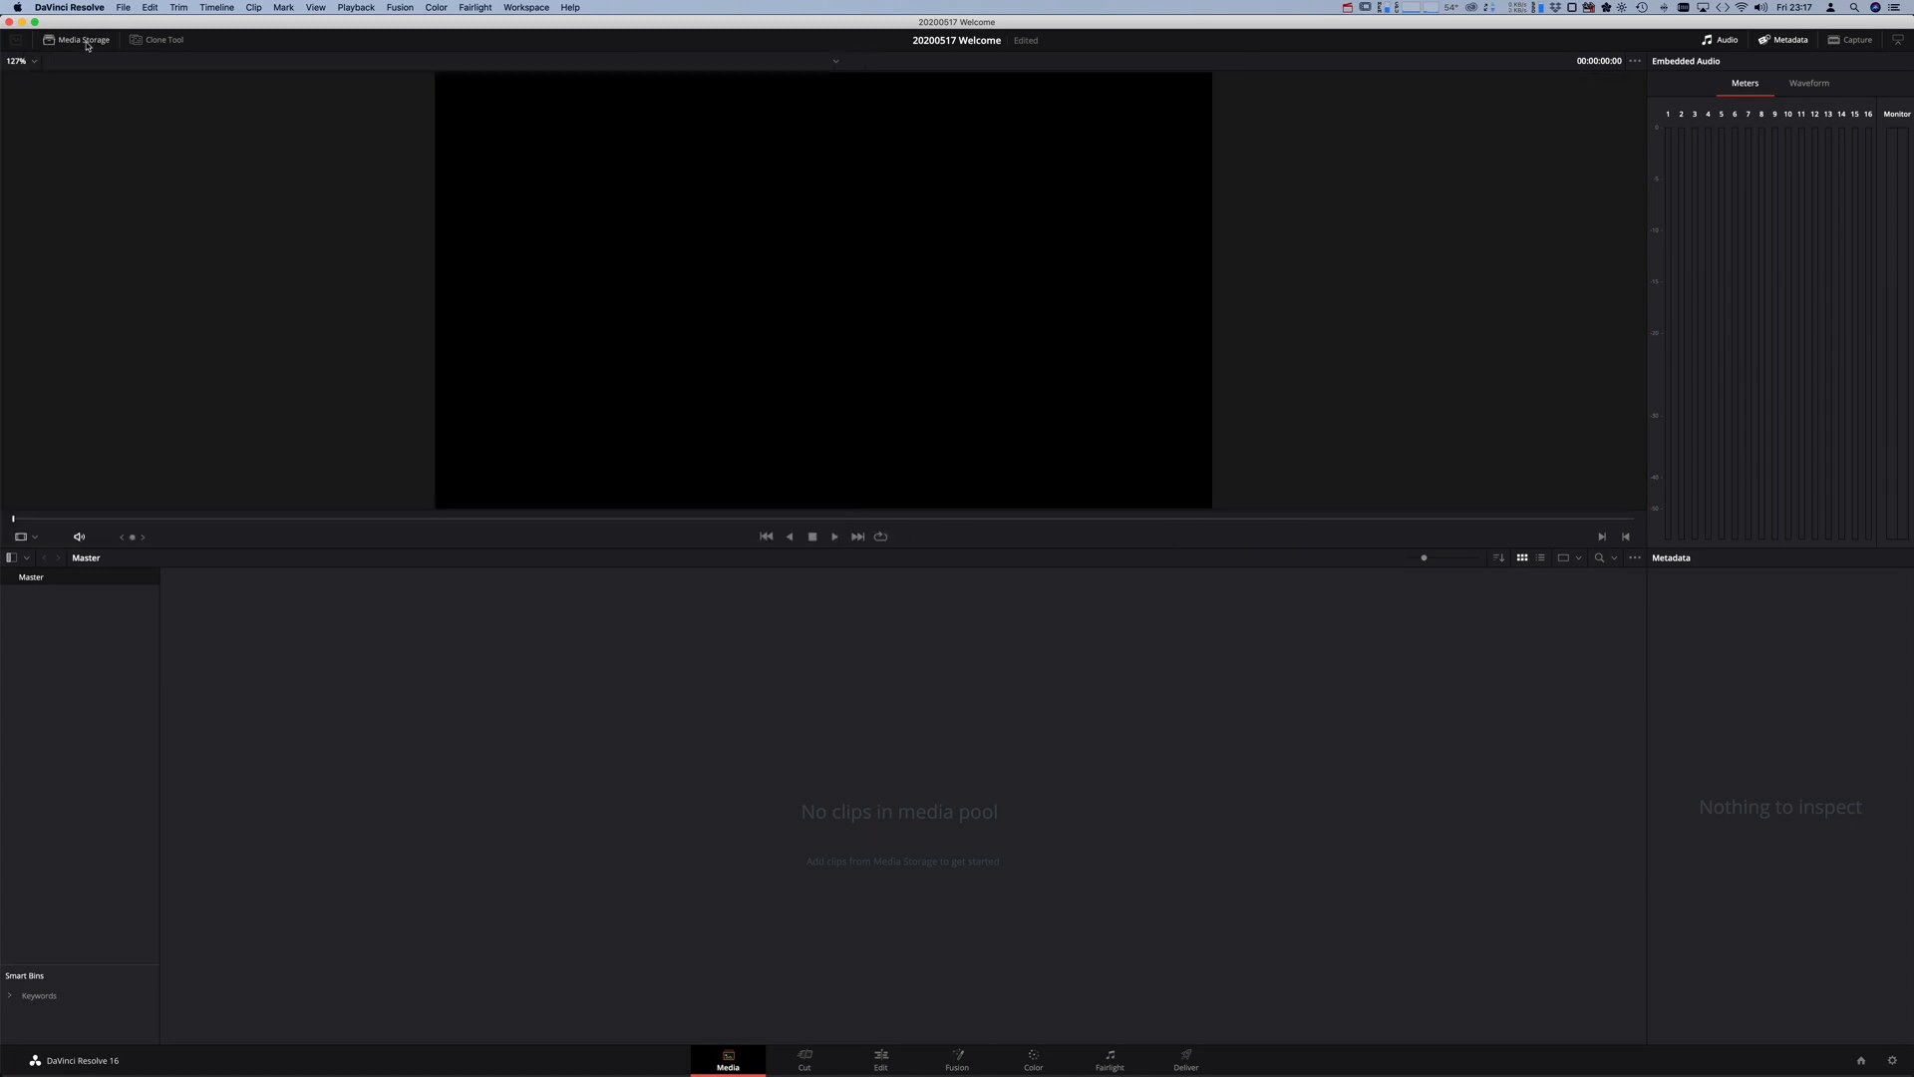
{"action": "left_click", "coordinate": [84, 44]}
{"action": "left_click", "coordinate": [83, 44]}
{"action": "left_click", "coordinate": [84, 44]}
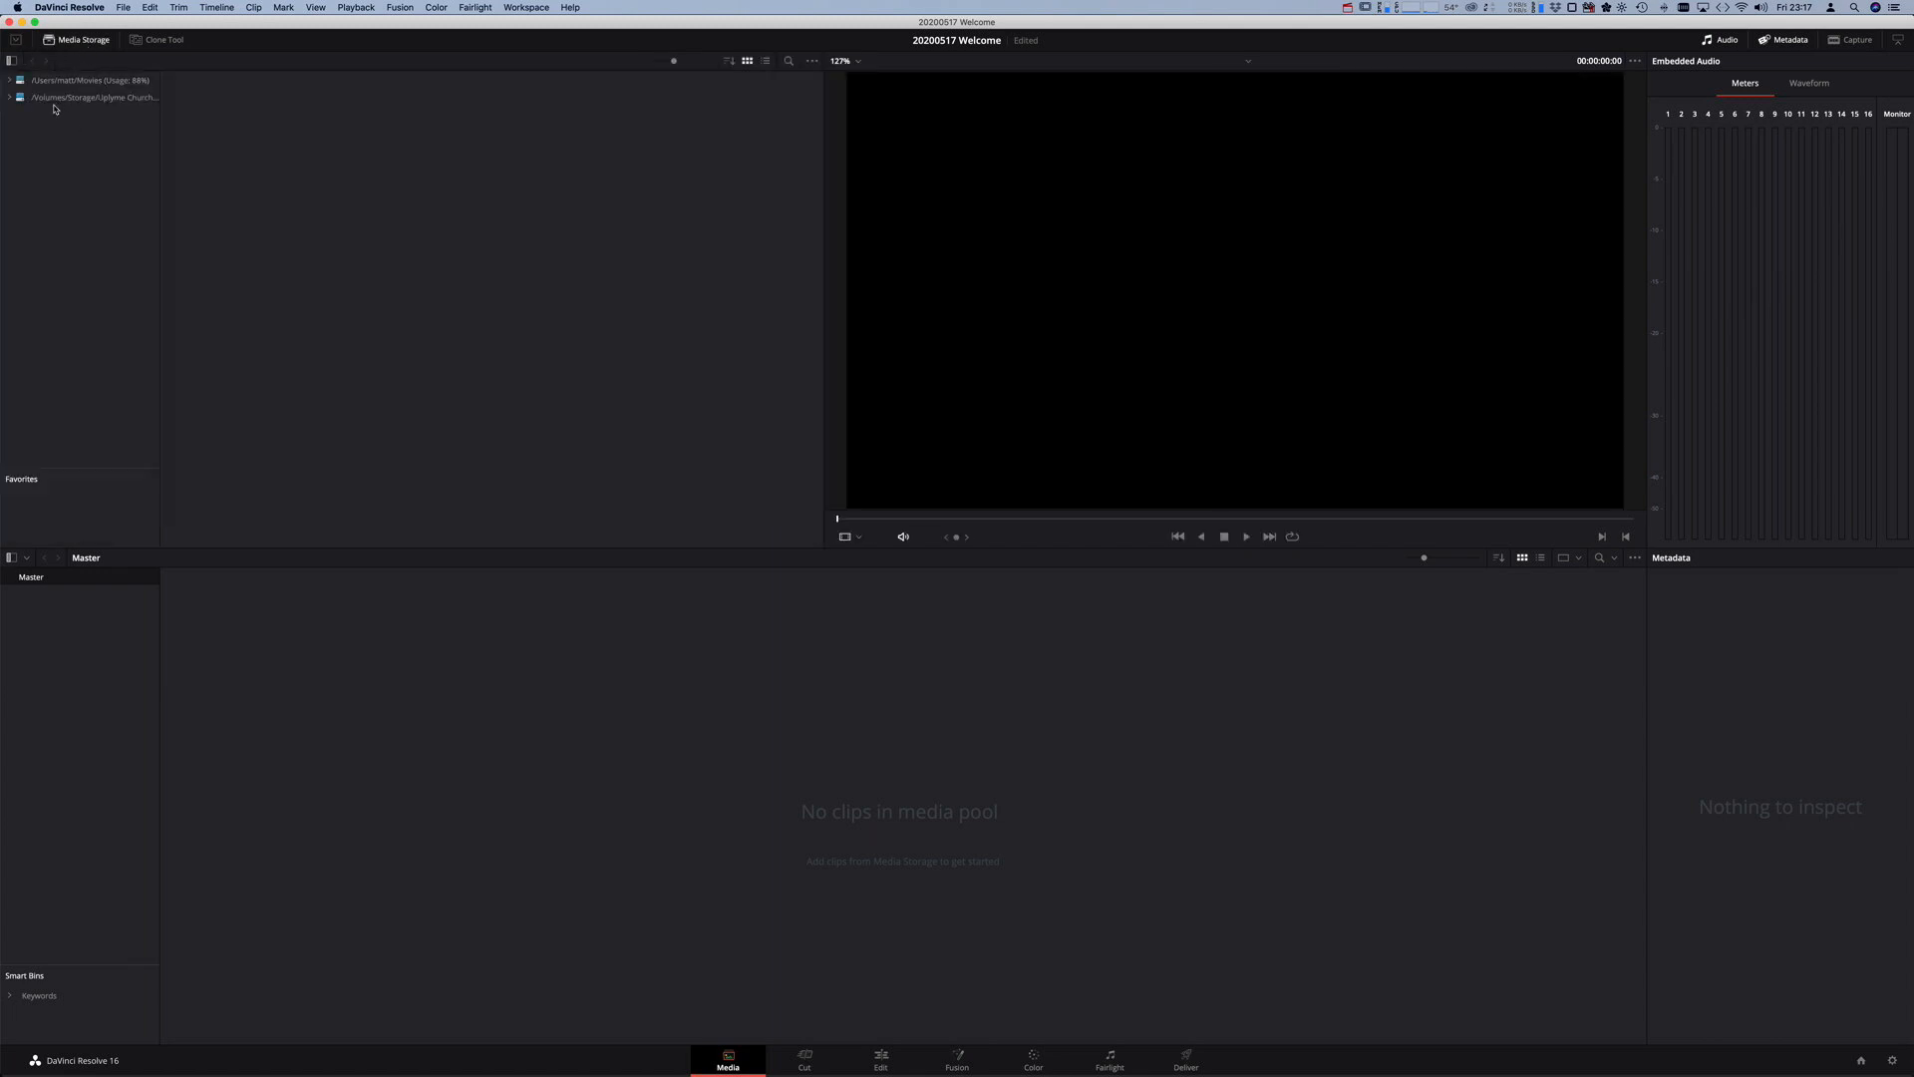
{"action": "left_click", "coordinate": [10, 97]}
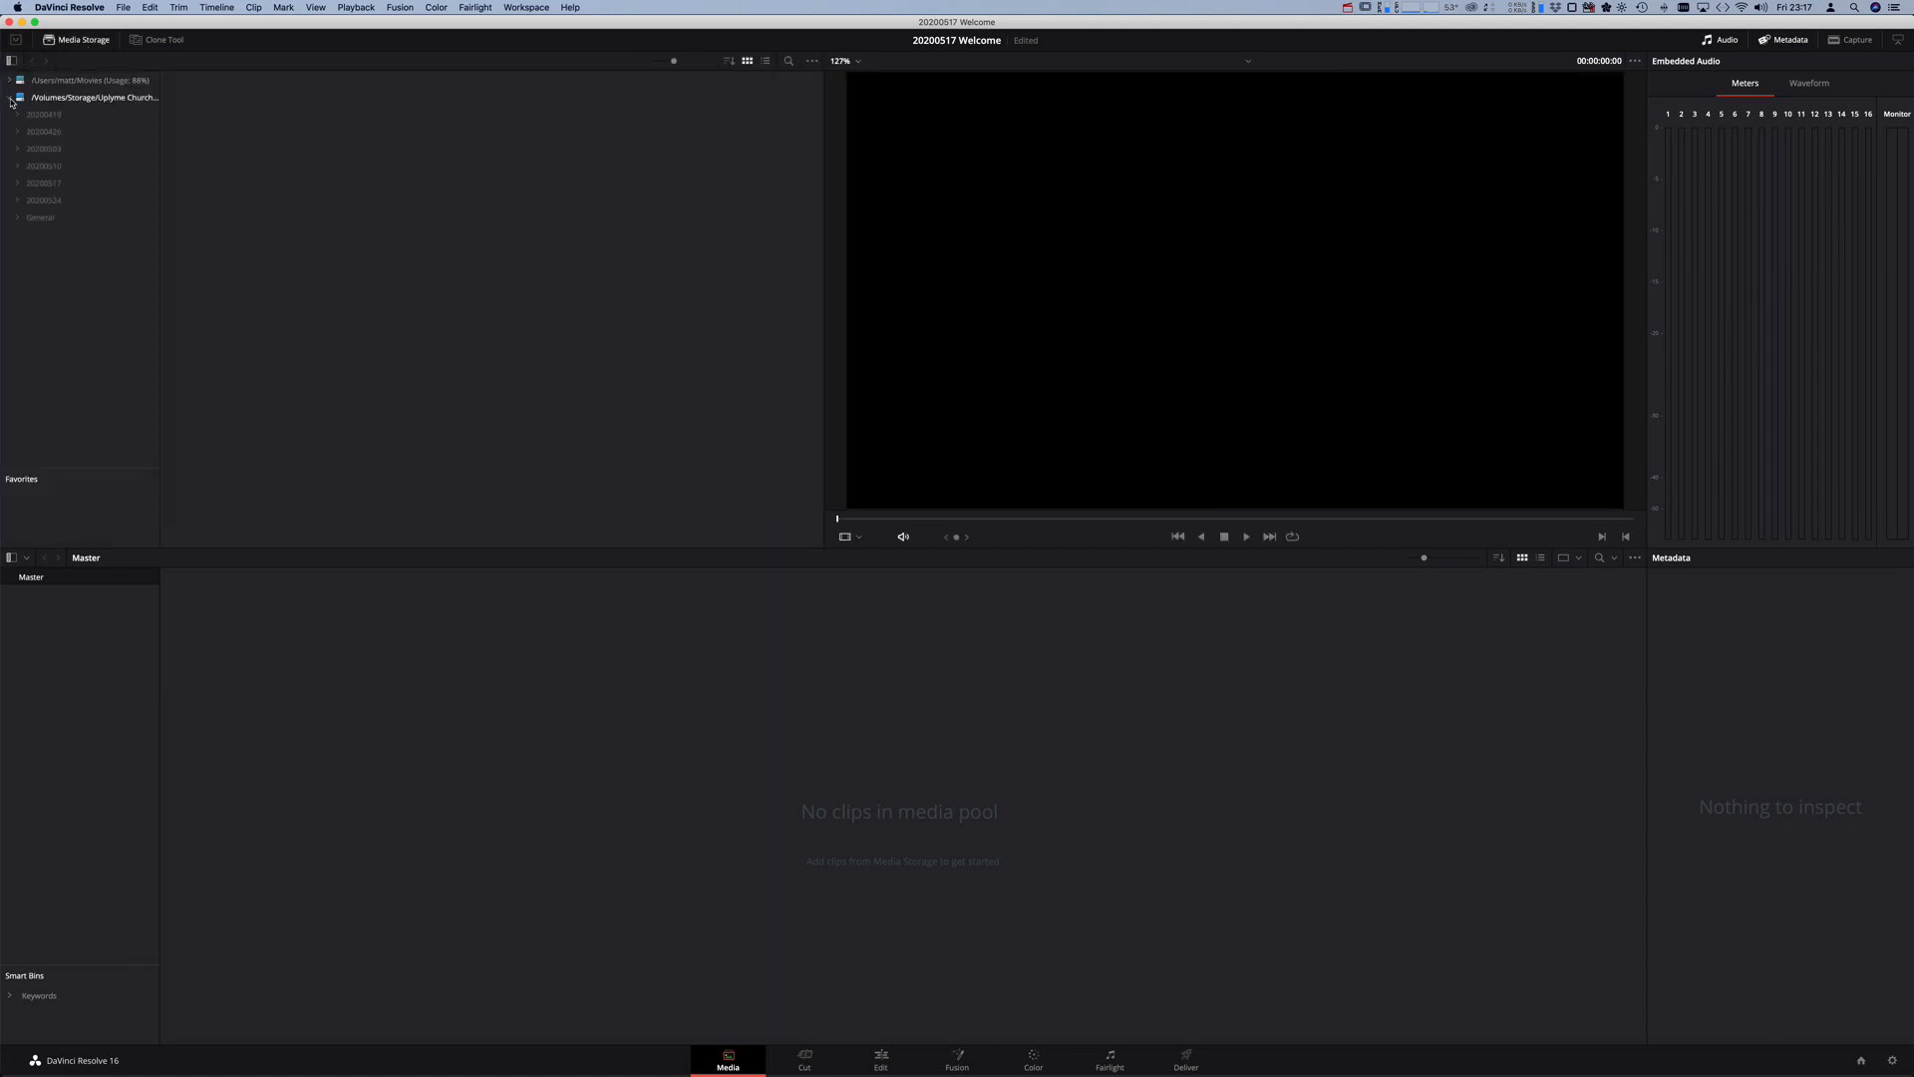
{"action": "left_click", "coordinate": [19, 185]}
{"action": "left_click", "coordinate": [29, 202]}
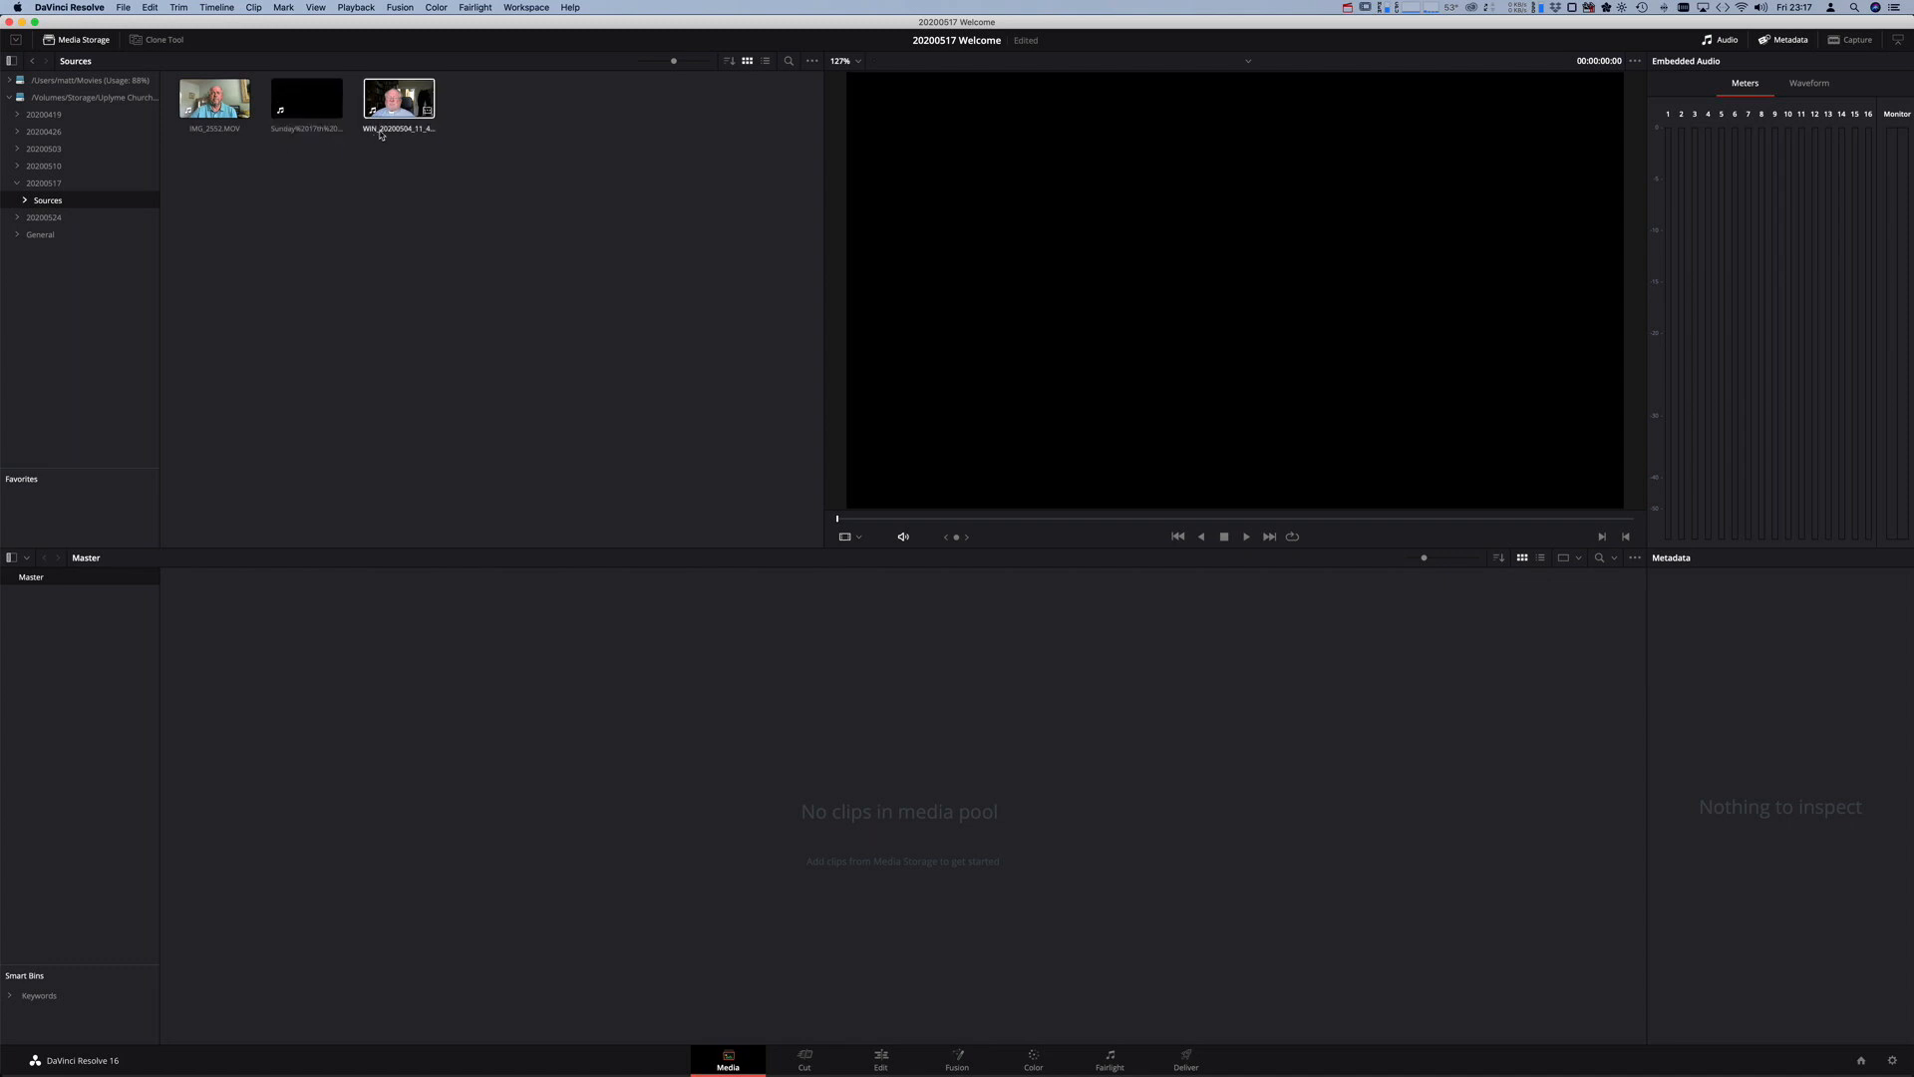
- Preview the Sunday reading clip and IMG_2552.MOV in the viewer, then clear the selection
{"action": "left_click", "coordinate": [309, 83]}
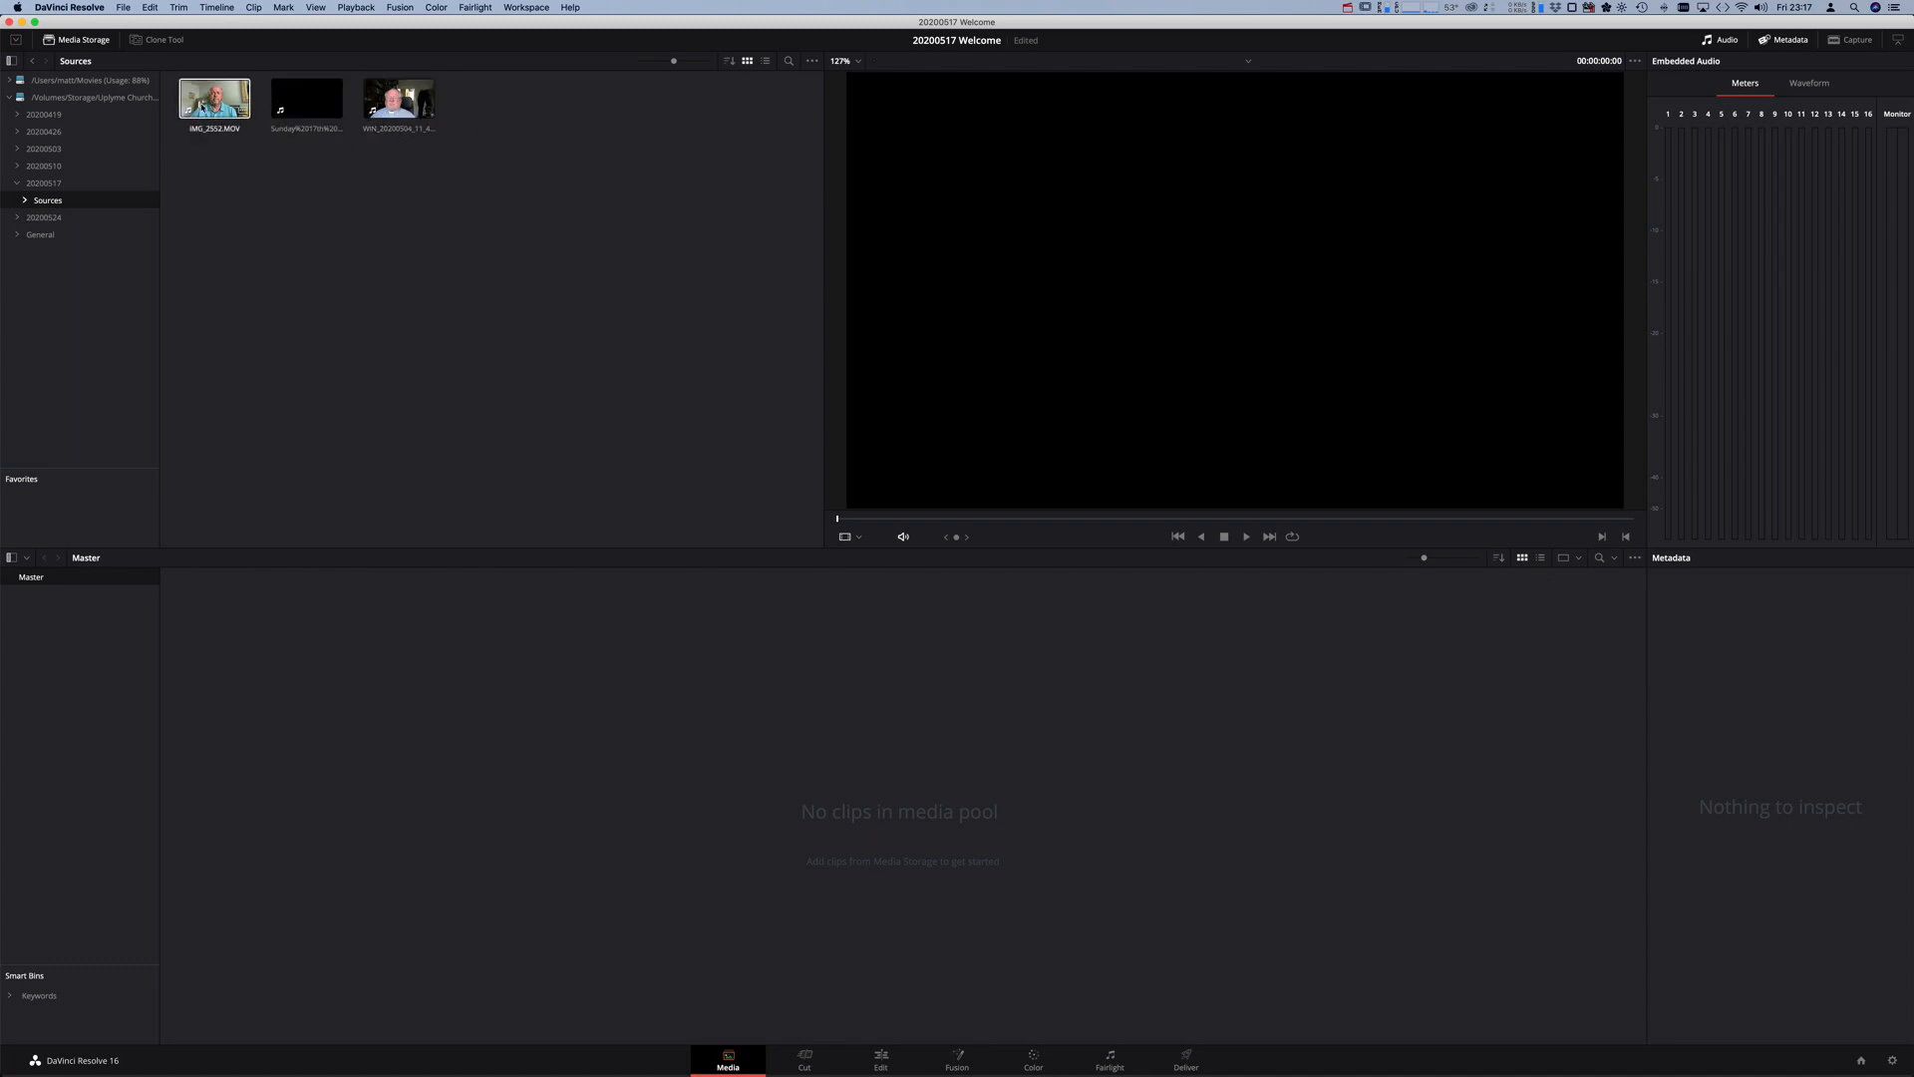
{"action": "left_click", "coordinate": [191, 114]}
{"action": "left_click", "coordinate": [272, 108]}
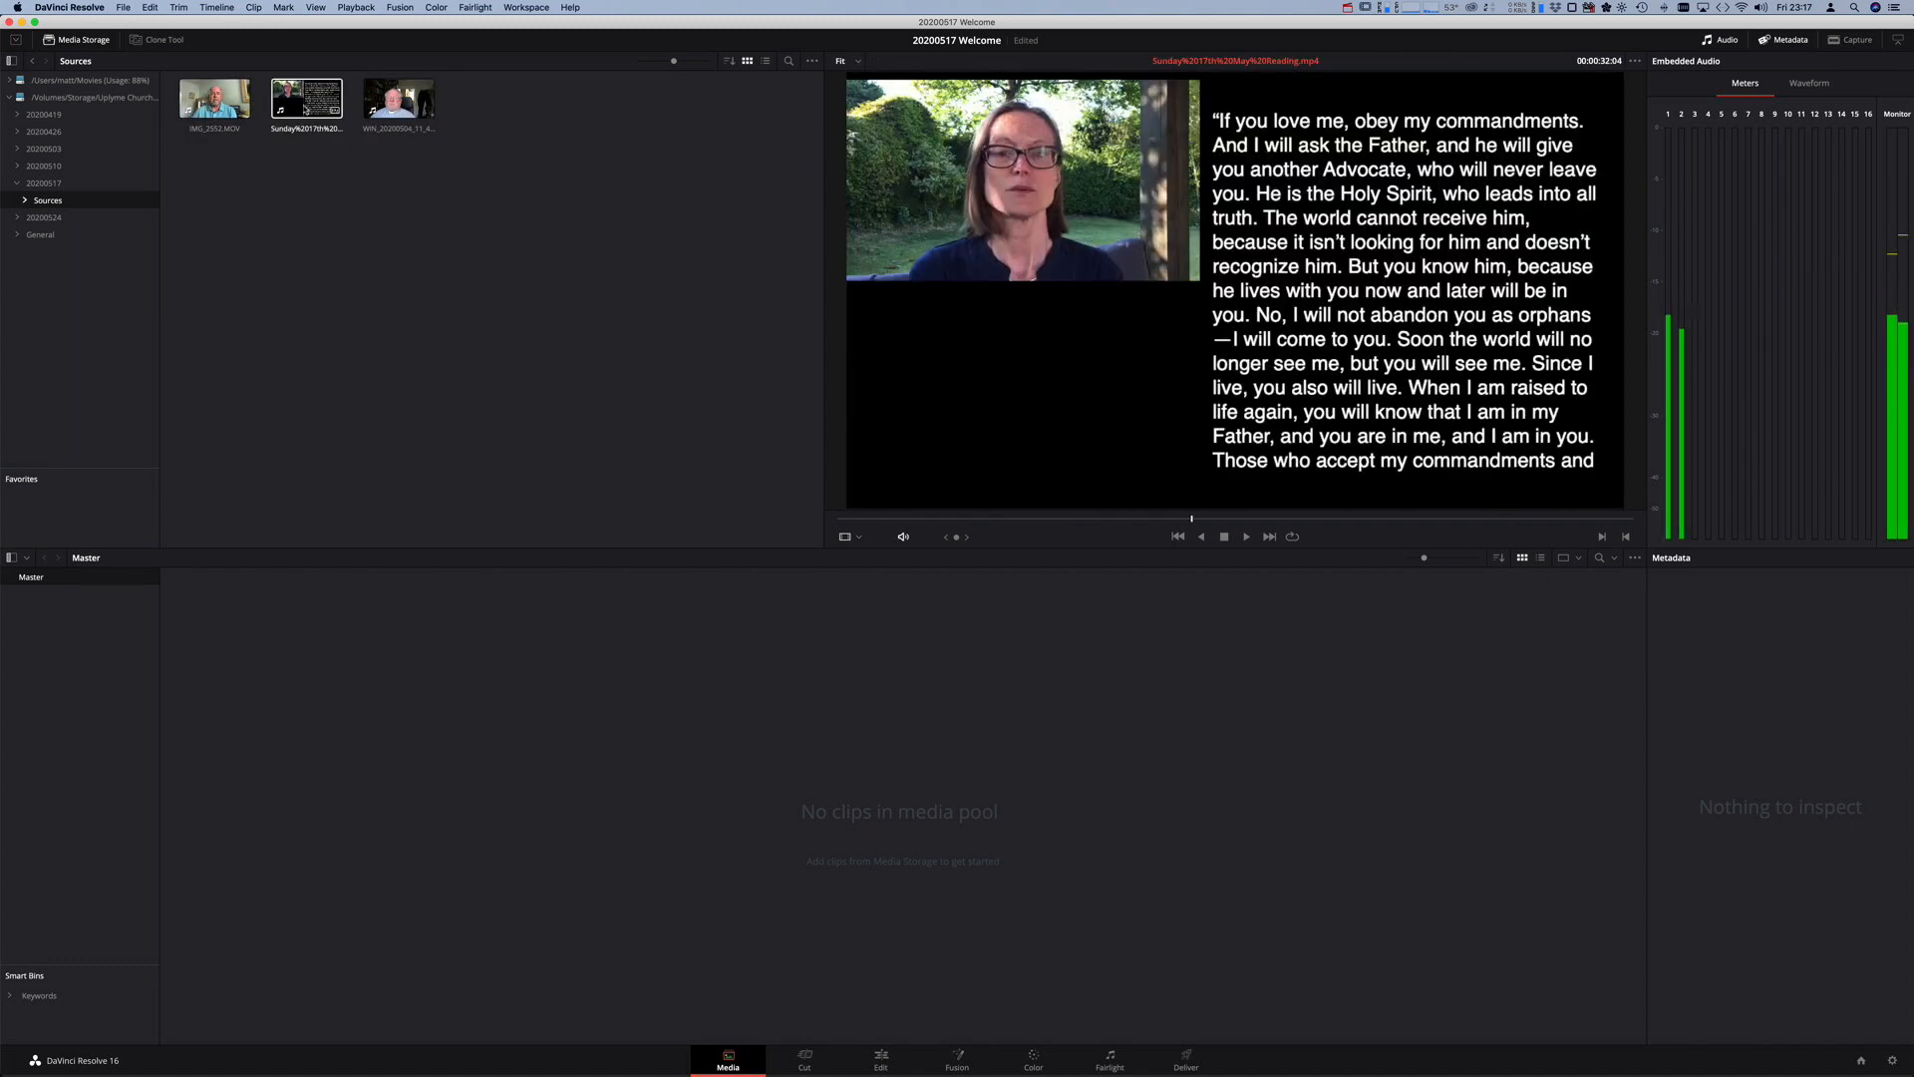
{"action": "left_click", "coordinate": [233, 108]}
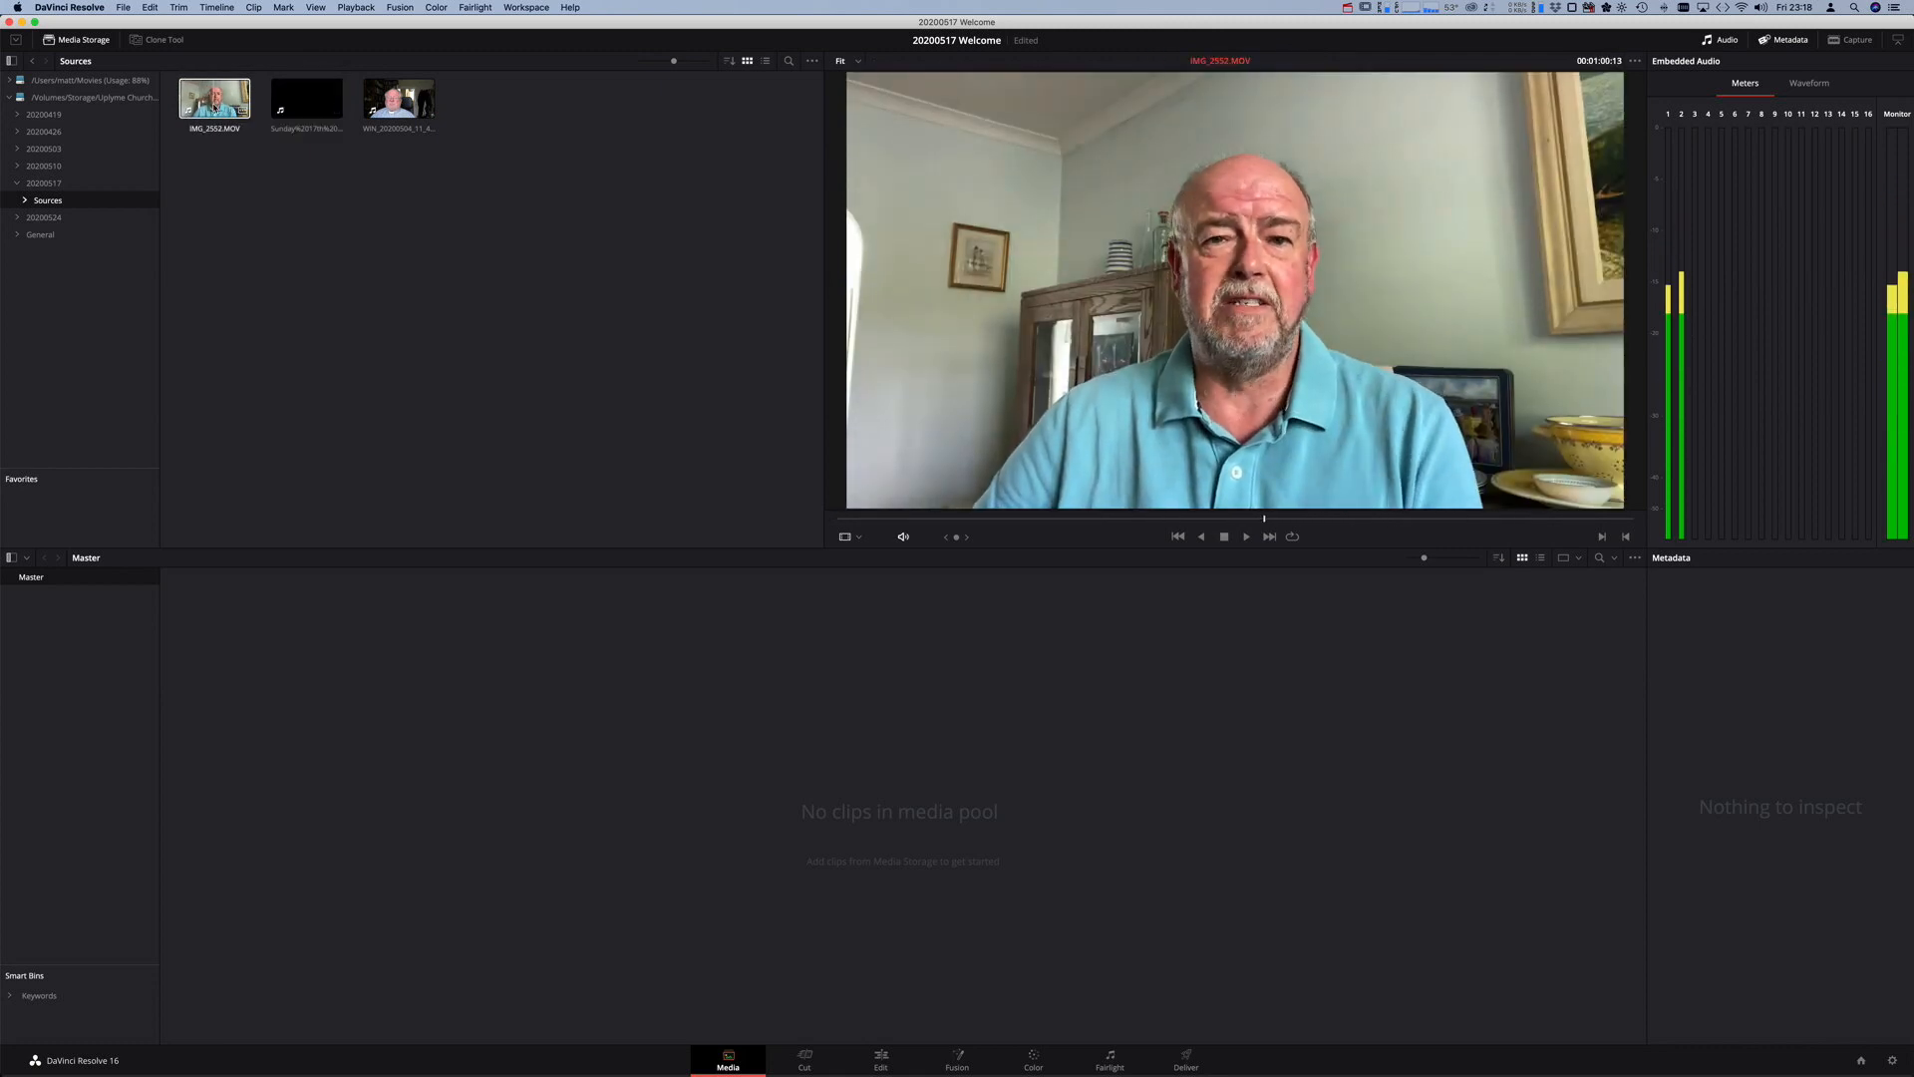
{"action": "left_click", "coordinate": [221, 186]}
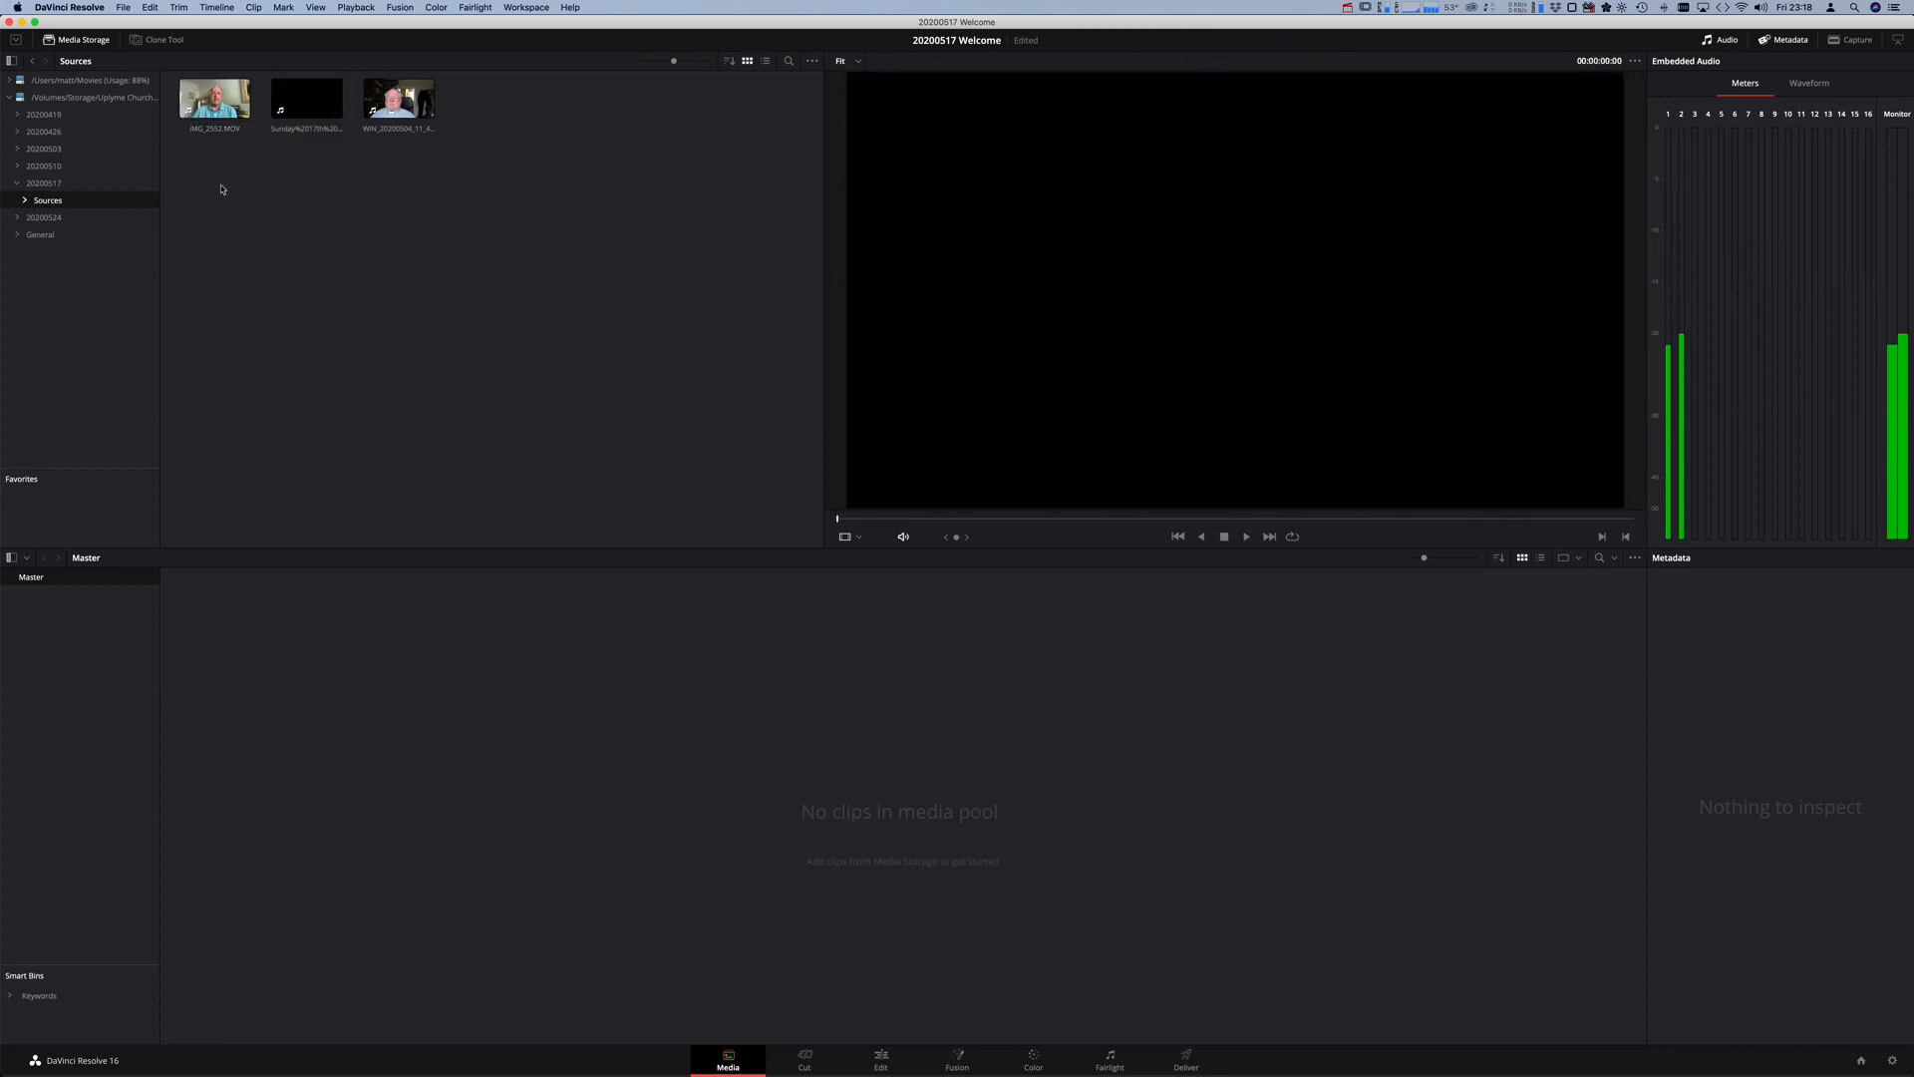
- Import IMG_2552.MOV into the Media Pool, changing the project frame rate to match it
{"action": "left_click", "coordinate": [222, 112]}
{"action": "left_click_drag", "start_coordinate": [221, 135], "coordinate": [713, 807]}
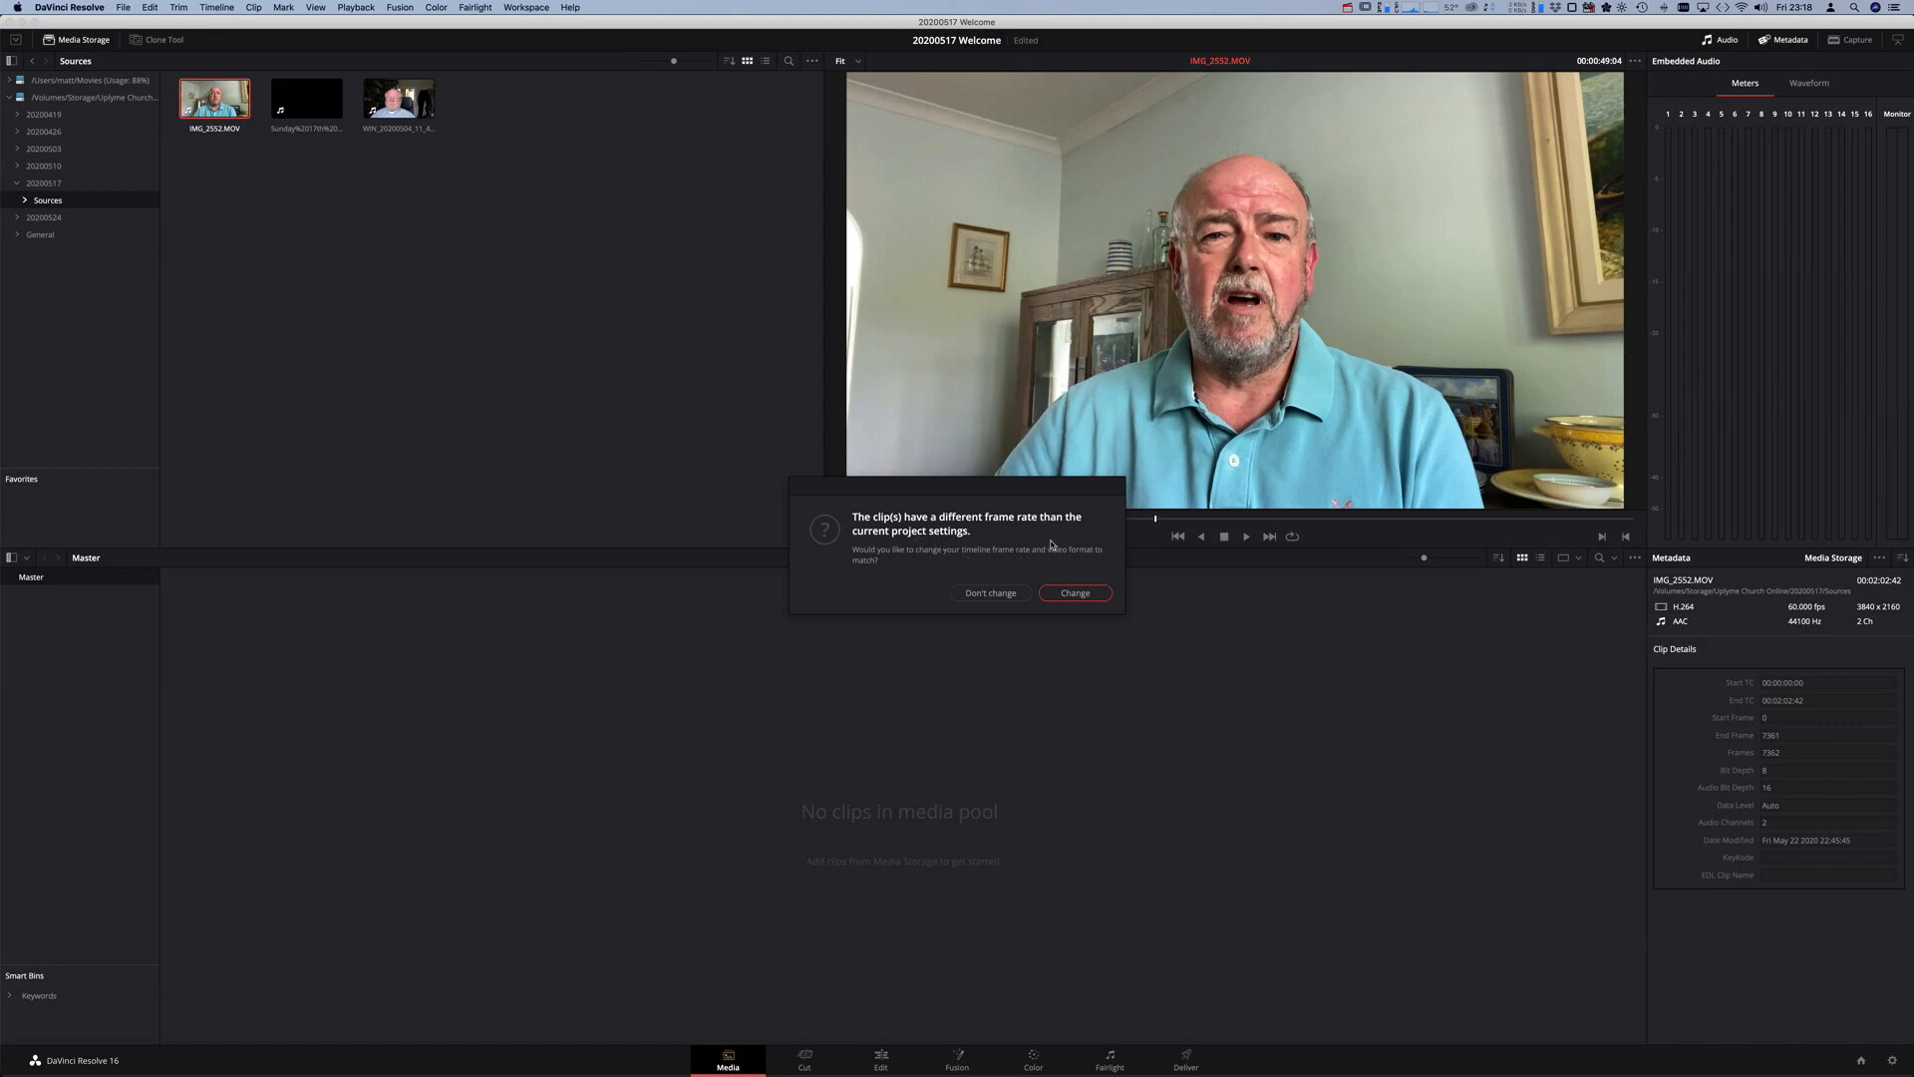
{"action": "left_click", "coordinate": [1073, 593]}
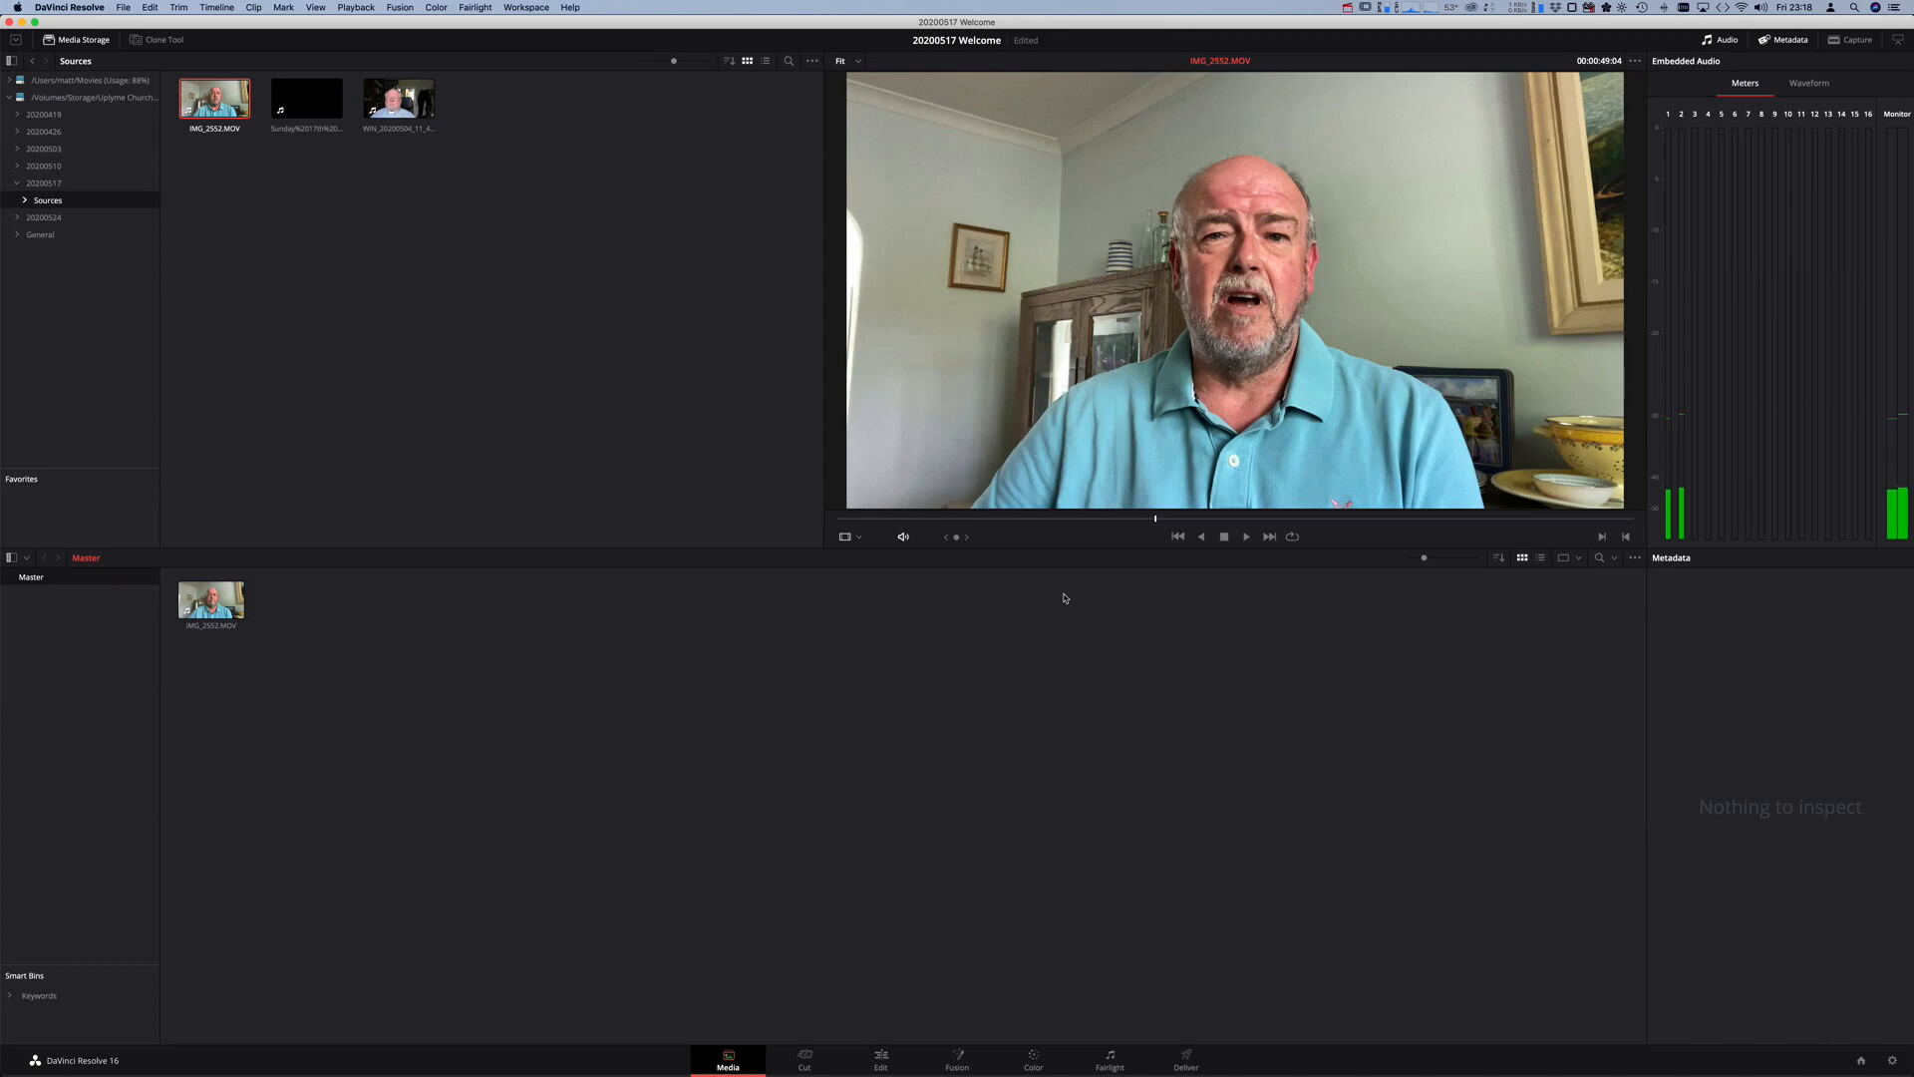
{"action": "left_click", "coordinate": [882, 1062]}
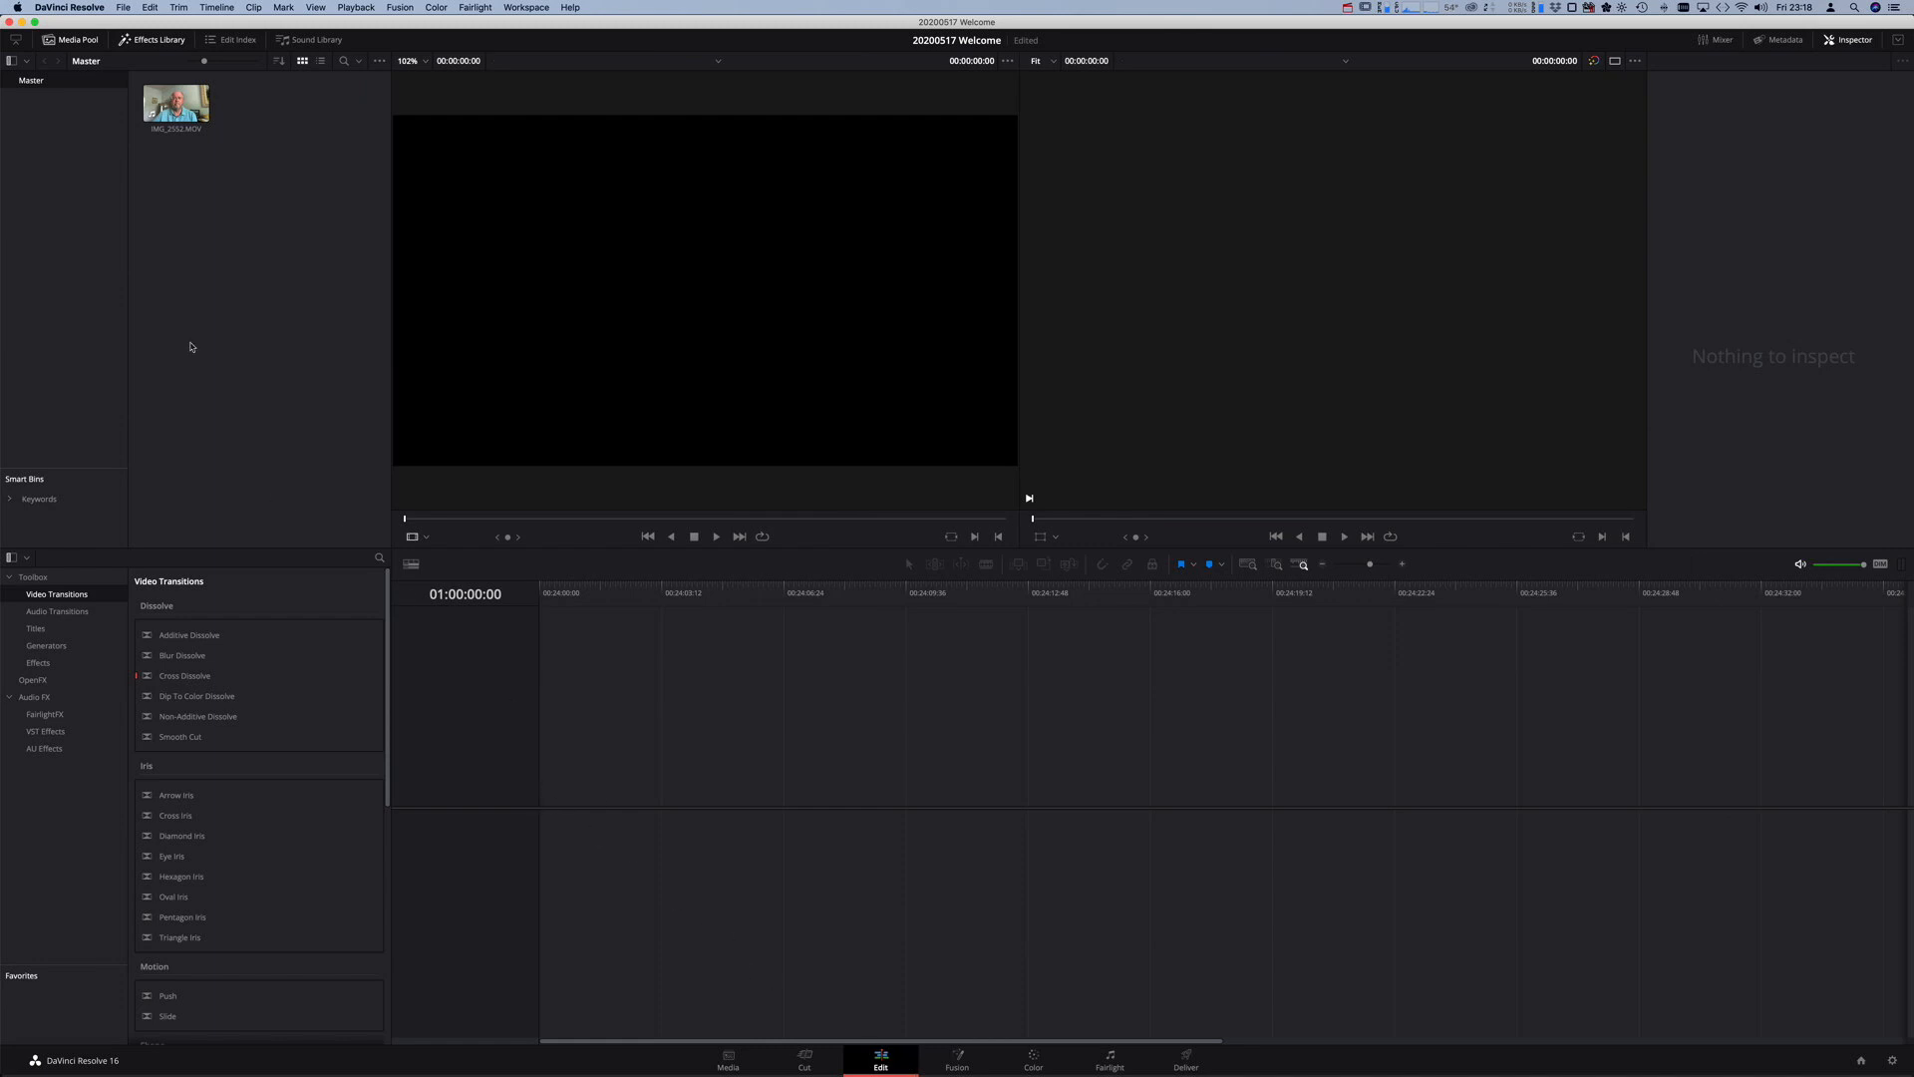
- Preview IMG_2552.MOV and drag it onto the empty timeline, creating Timeline 1 with video and audio
{"action": "left_click", "coordinate": [79, 42]}
{"action": "left_click", "coordinate": [79, 42]}
{"action": "left_click", "coordinate": [79, 42]}
{"action": "left_click", "coordinate": [78, 42]}
{"action": "left_click", "coordinate": [147, 42]}
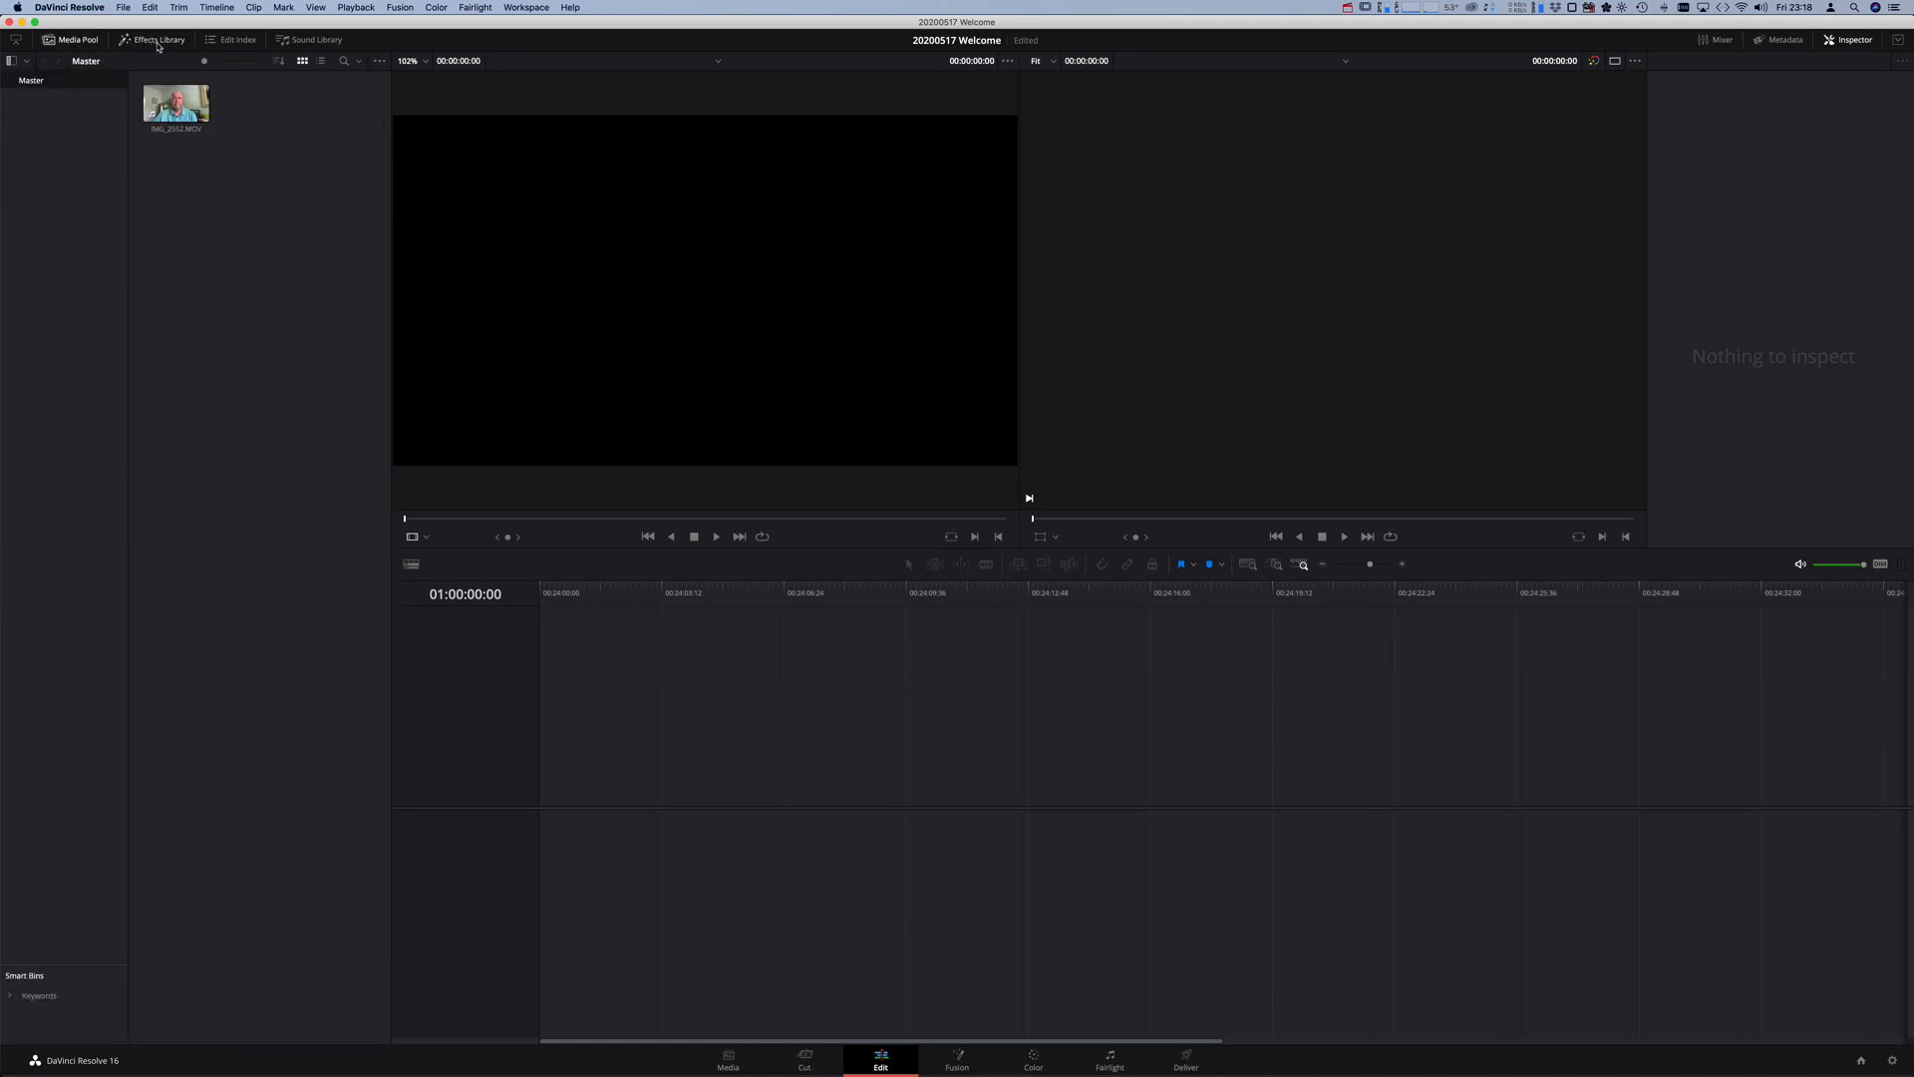
{"action": "left_click", "coordinate": [157, 44]}
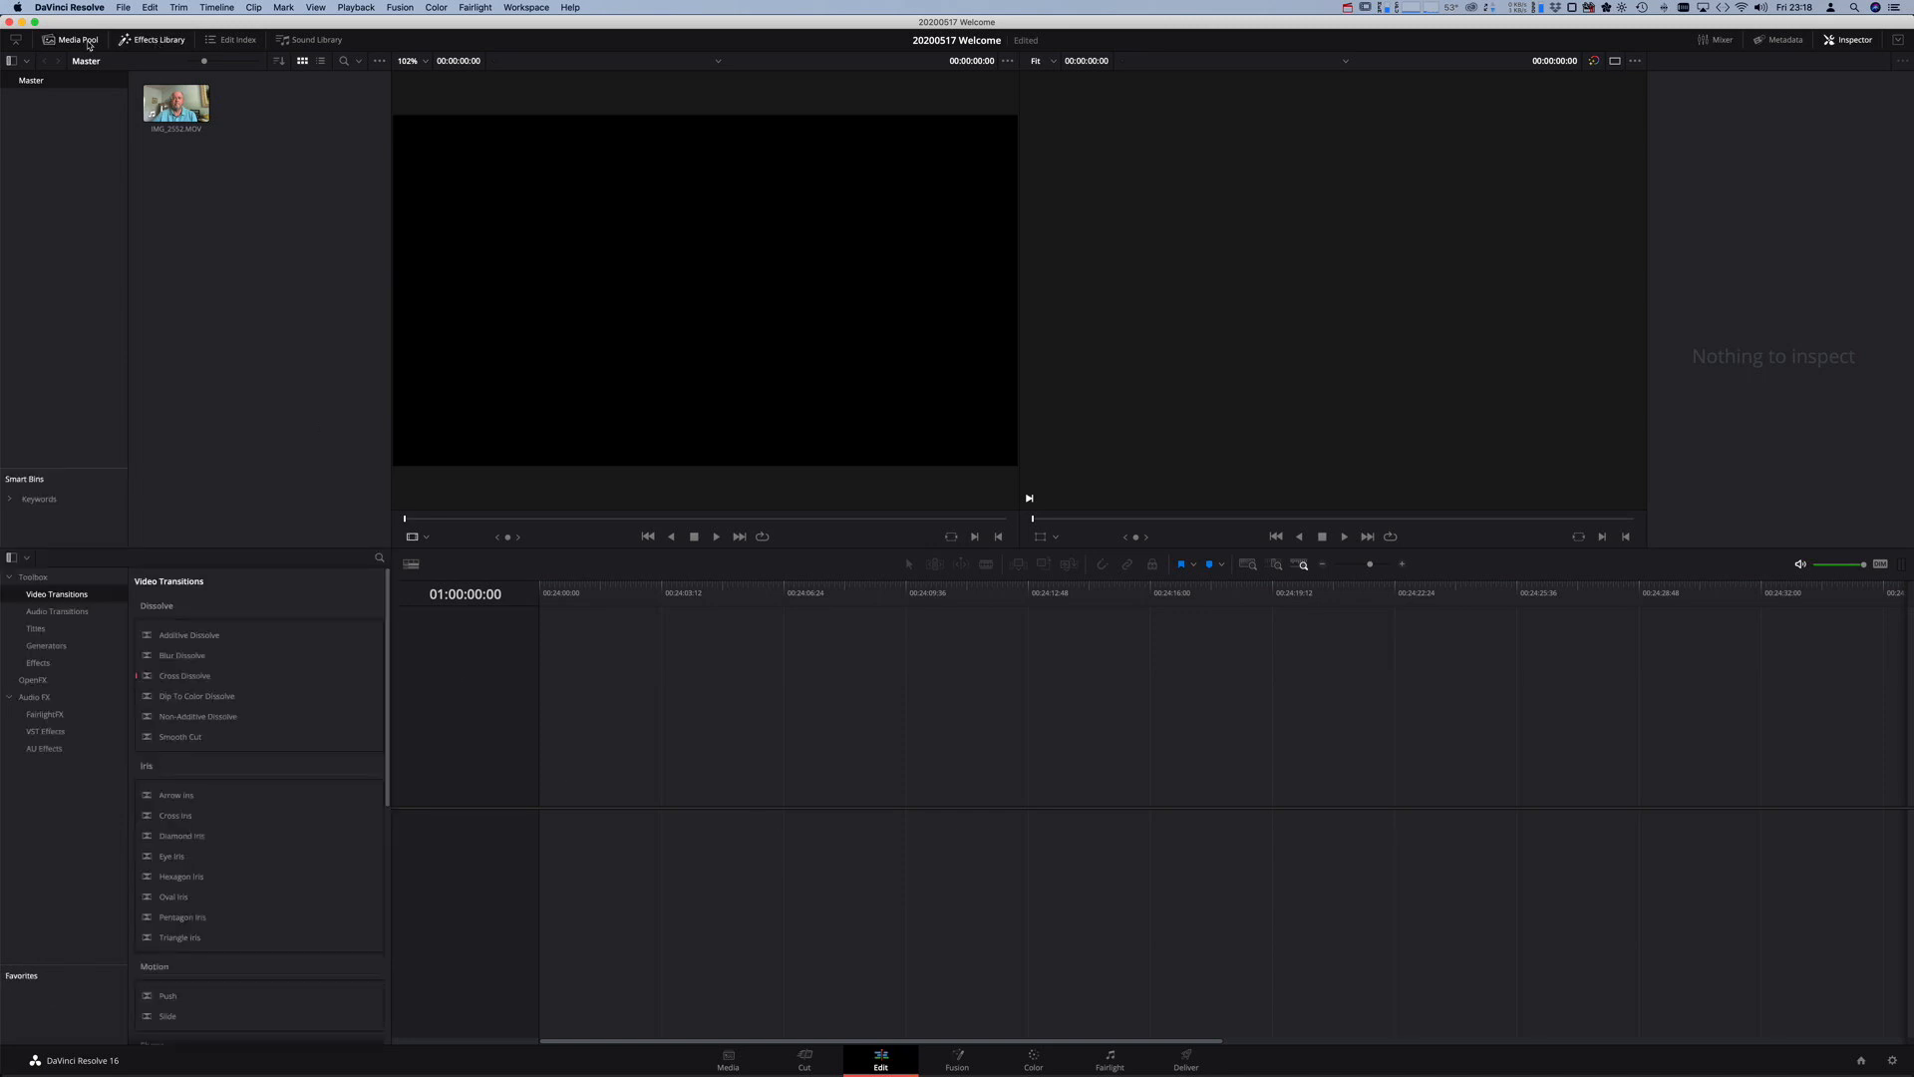
{"action": "left_click", "coordinate": [50, 40]}
{"action": "left_click", "coordinate": [50, 40]}
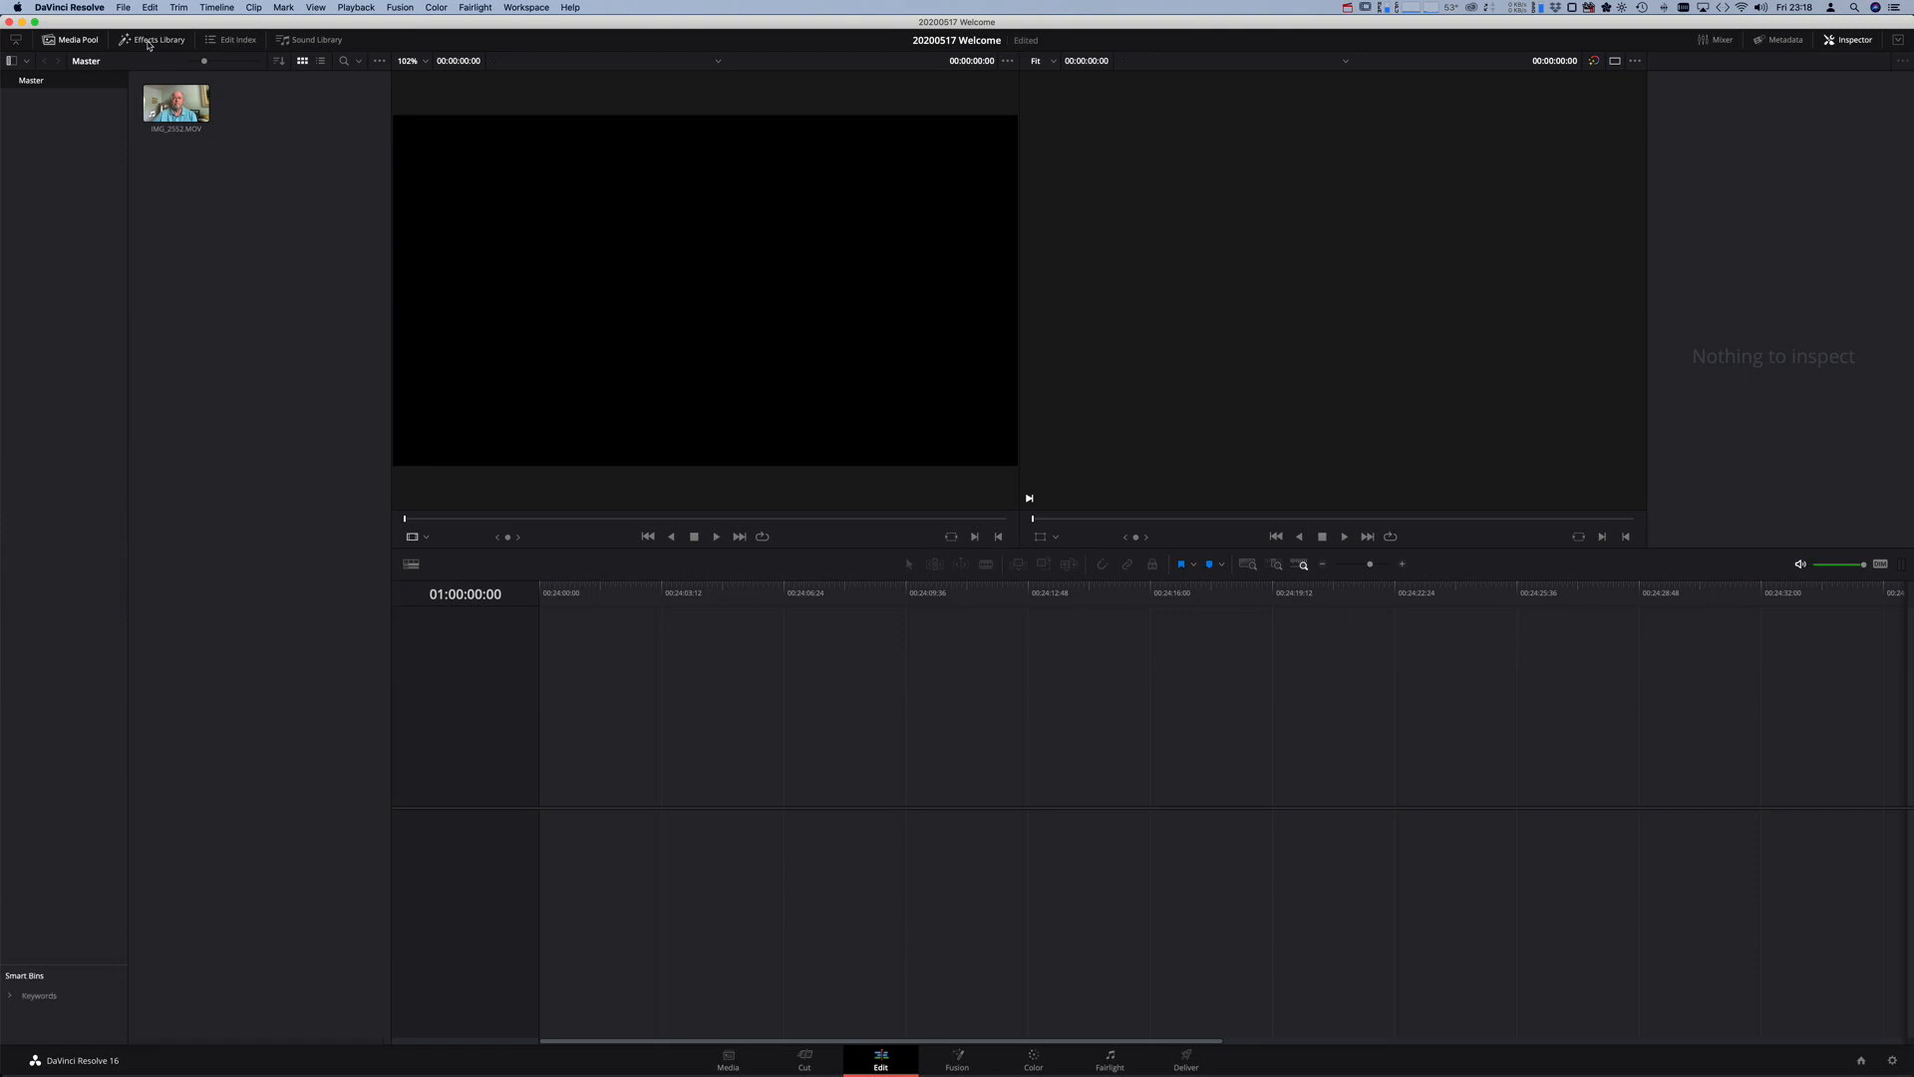
{"action": "double_click", "coordinate": [171, 105]}
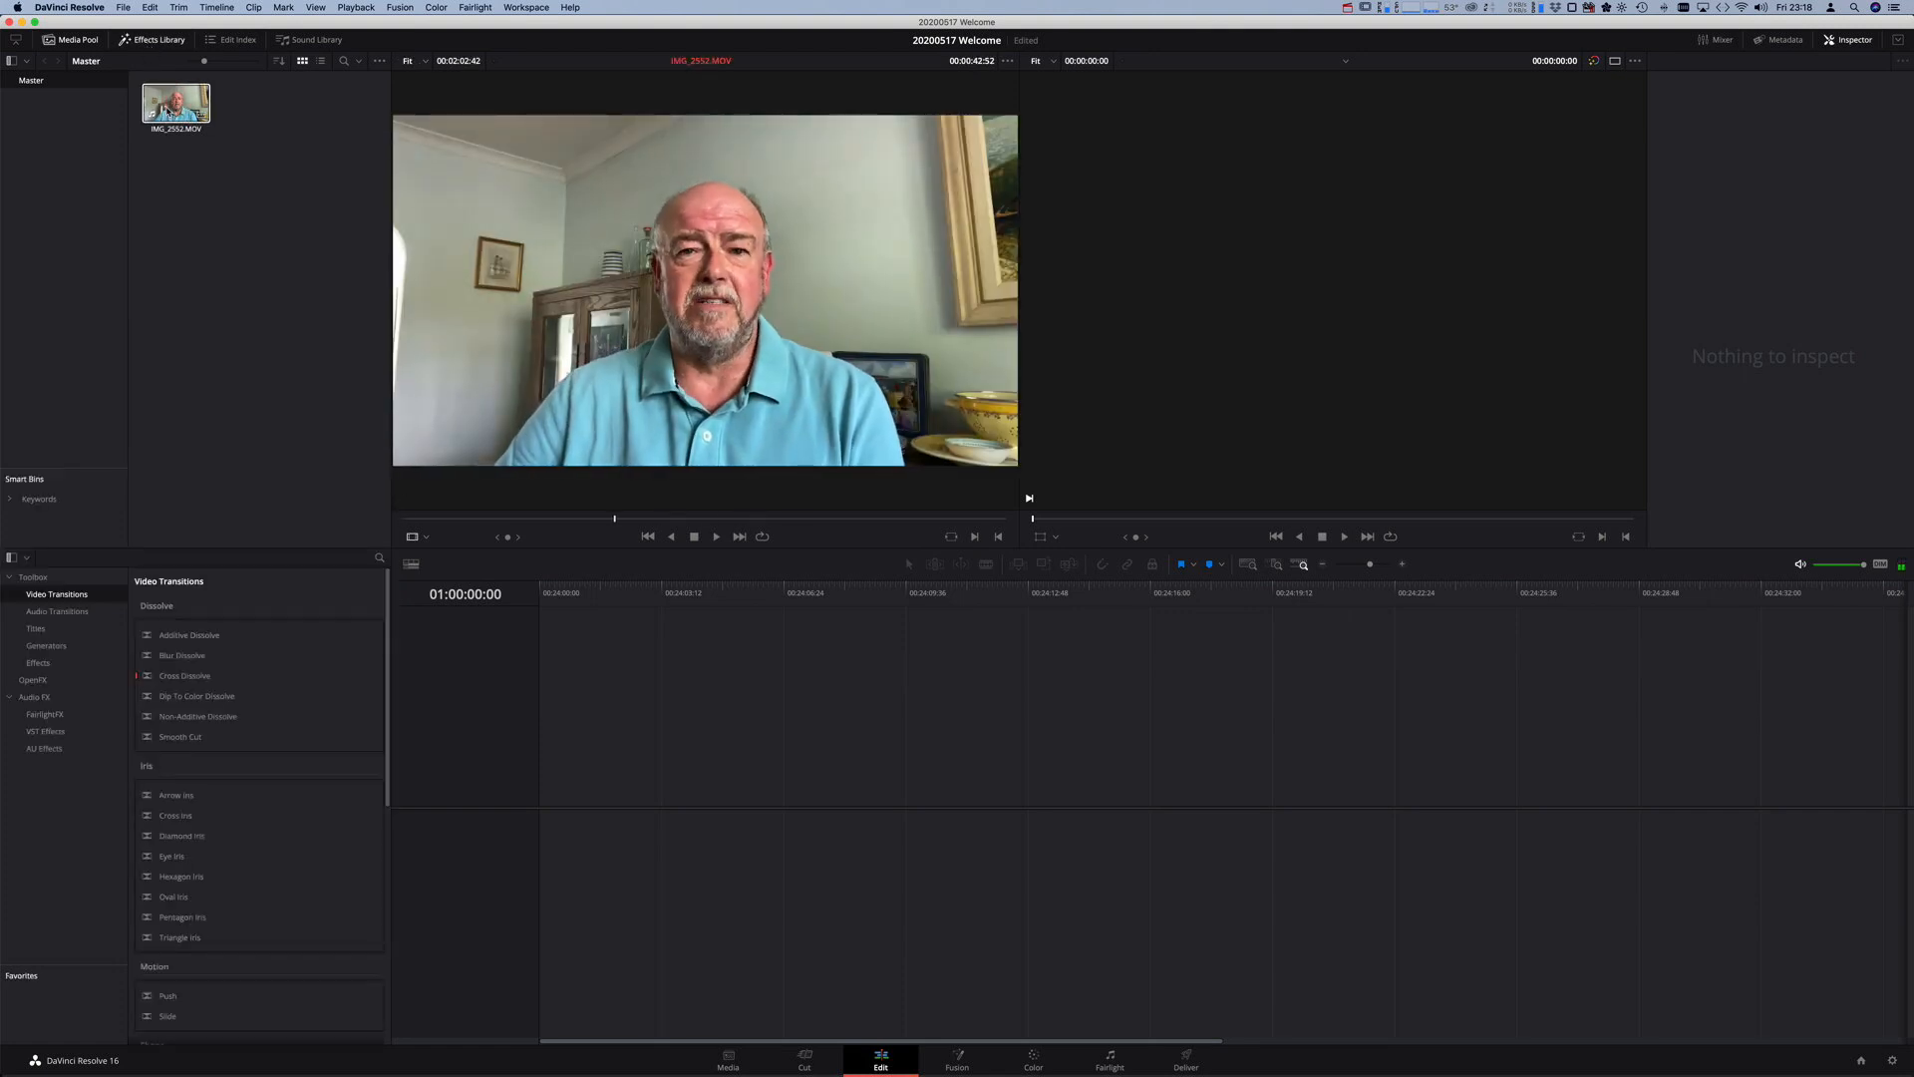
{"action": "left_click", "coordinate": [167, 111]}
{"action": "left_click_drag", "start_coordinate": [167, 110], "coordinate": [539, 763]}
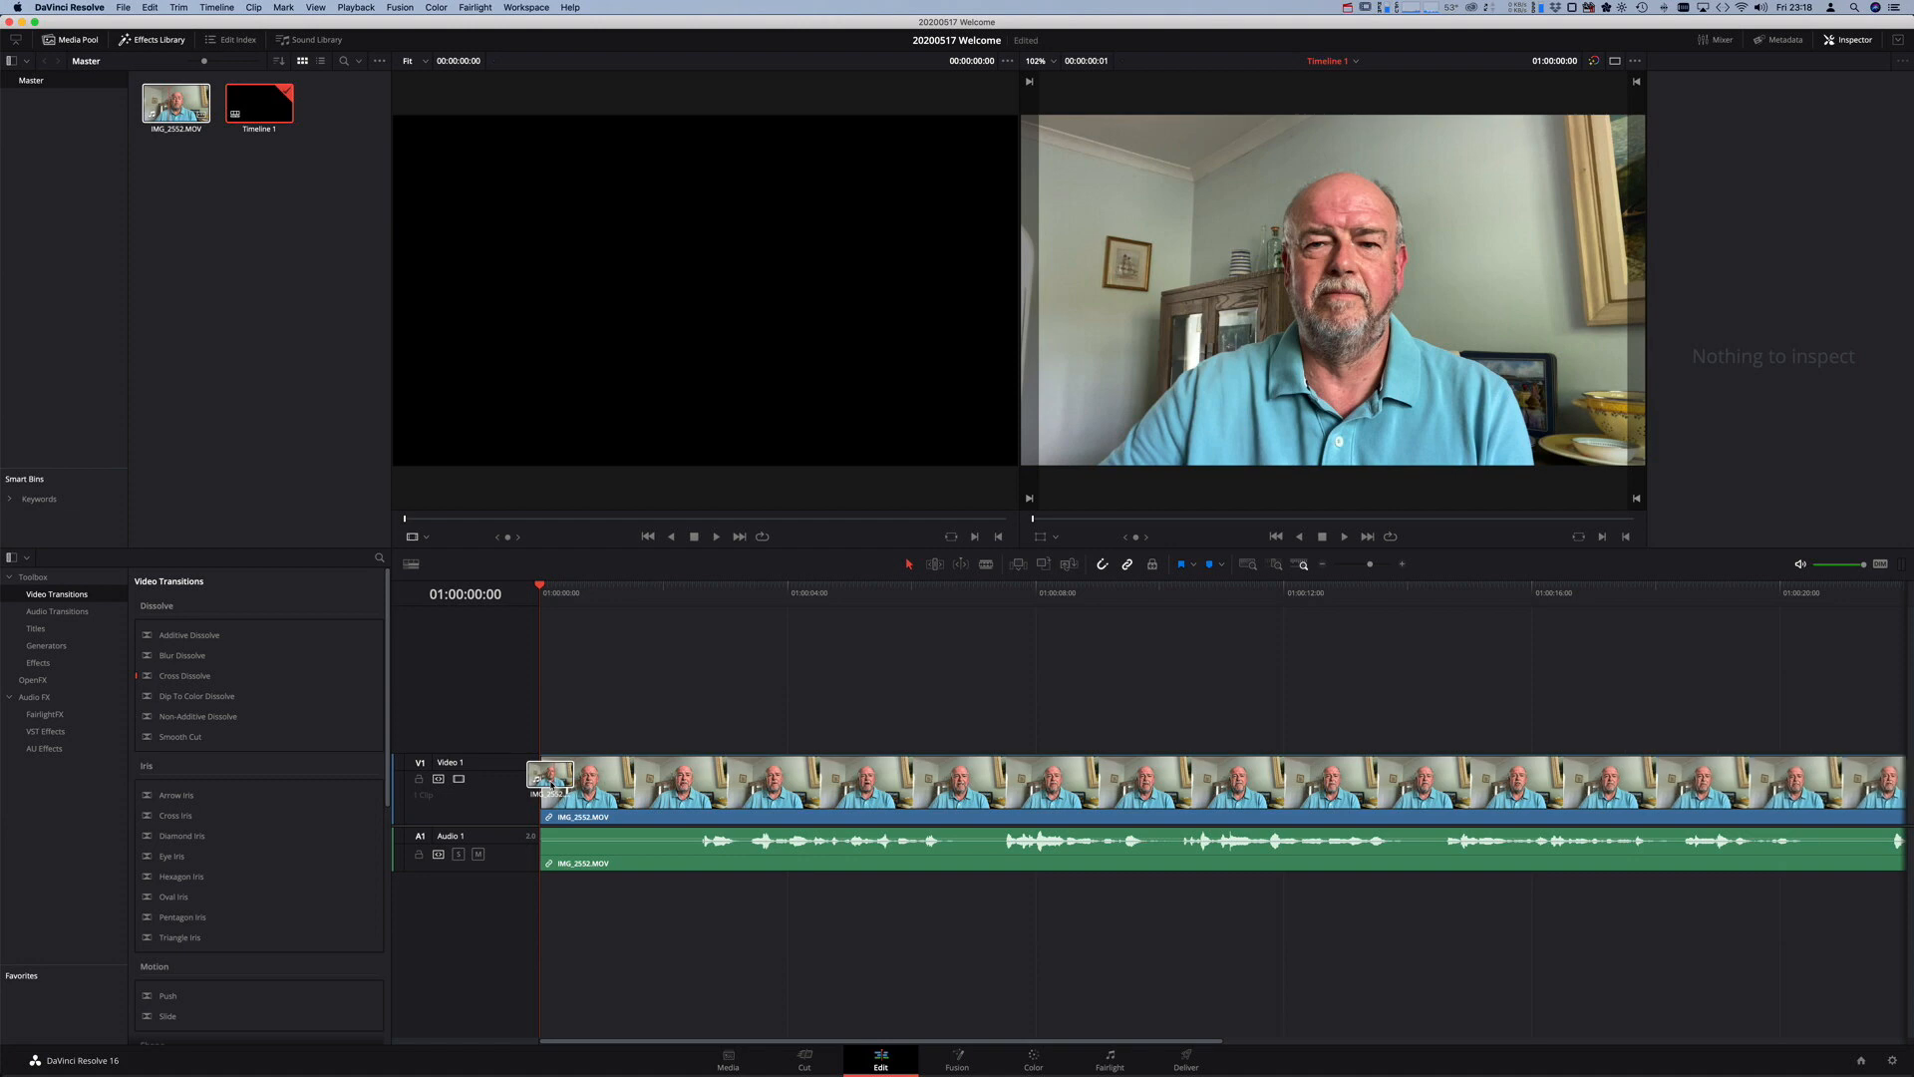
- Play the welcome clip's opening, stop, and scrub back to about 01:00:00:43
{"action": "mouse_move", "coordinate": [551, 784]}
{"action": "left_mouse_down"}
{"action": "mouse_move", "coordinate": [662, 783]}
{"action": "mouse_move", "coordinate": [529, 788]}
{"action": "left_mouse_up"}
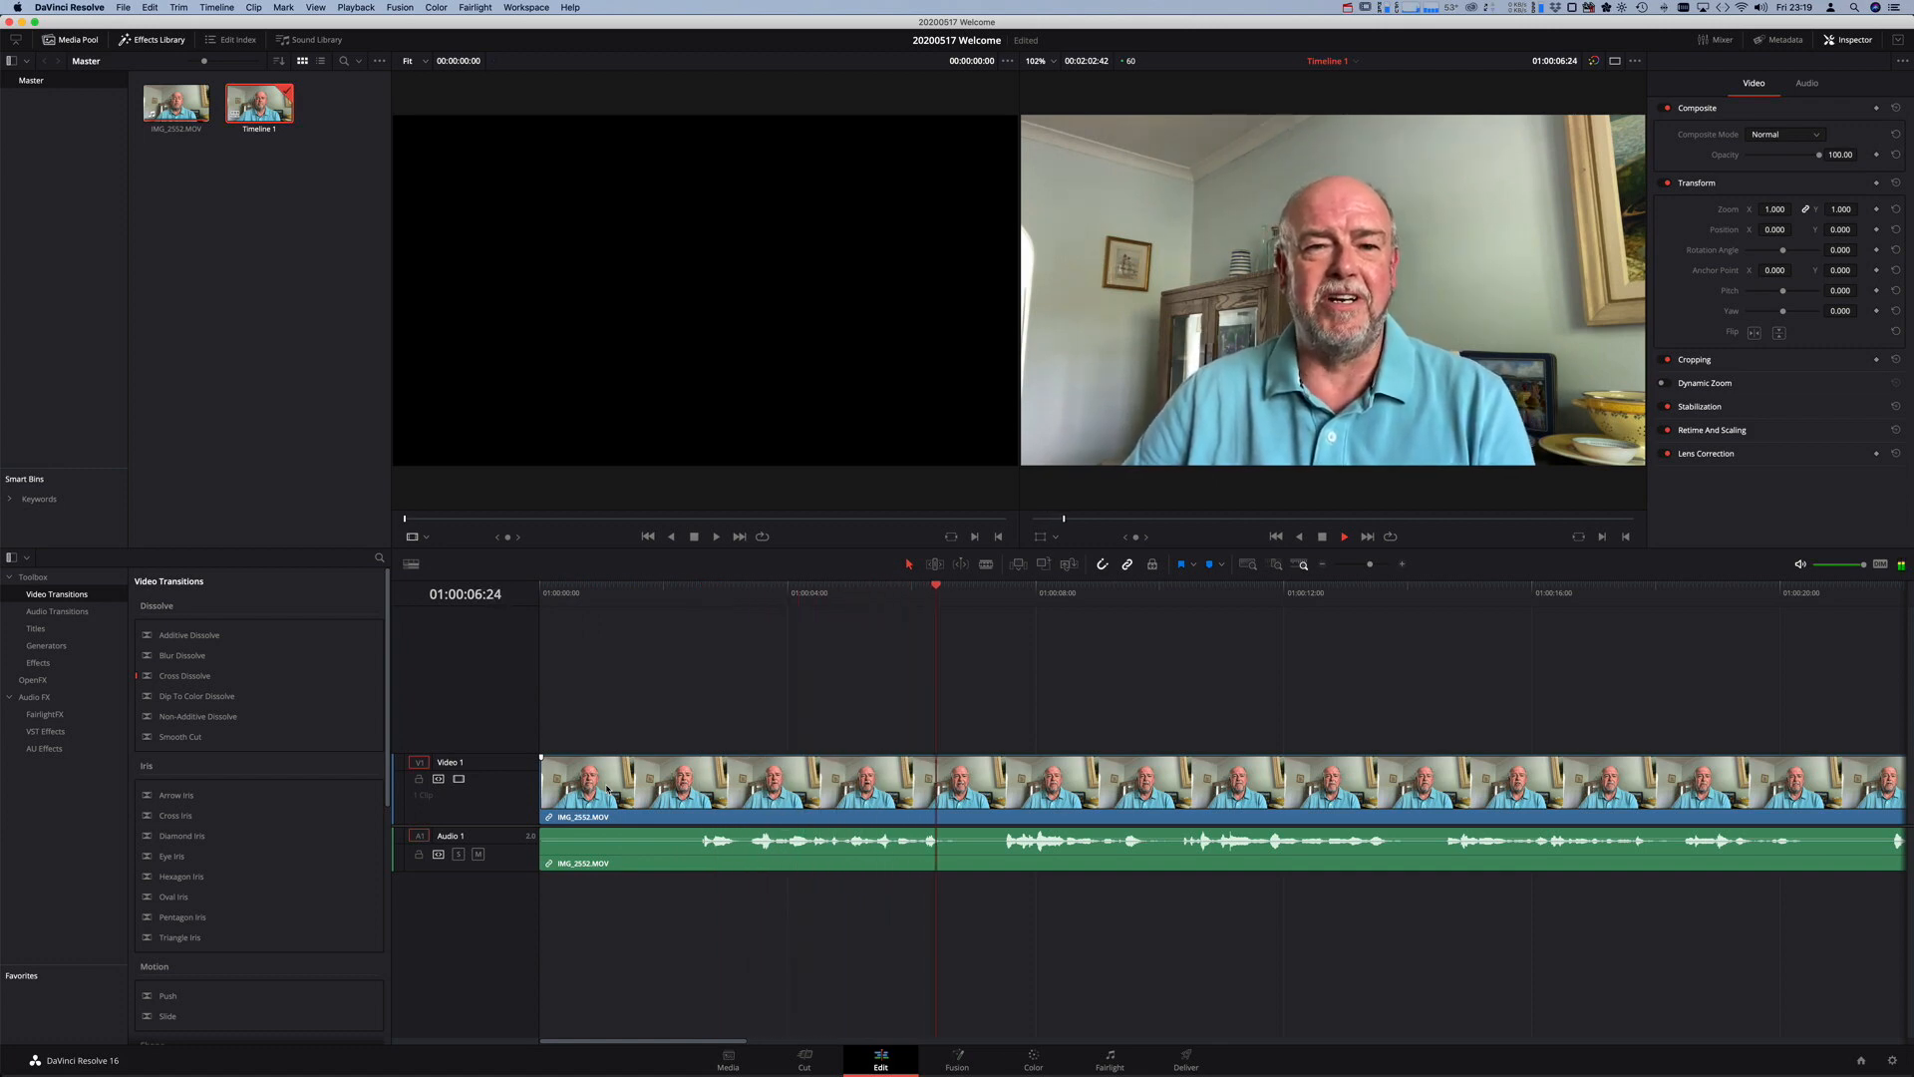
{"action": "key", "text": "space"}
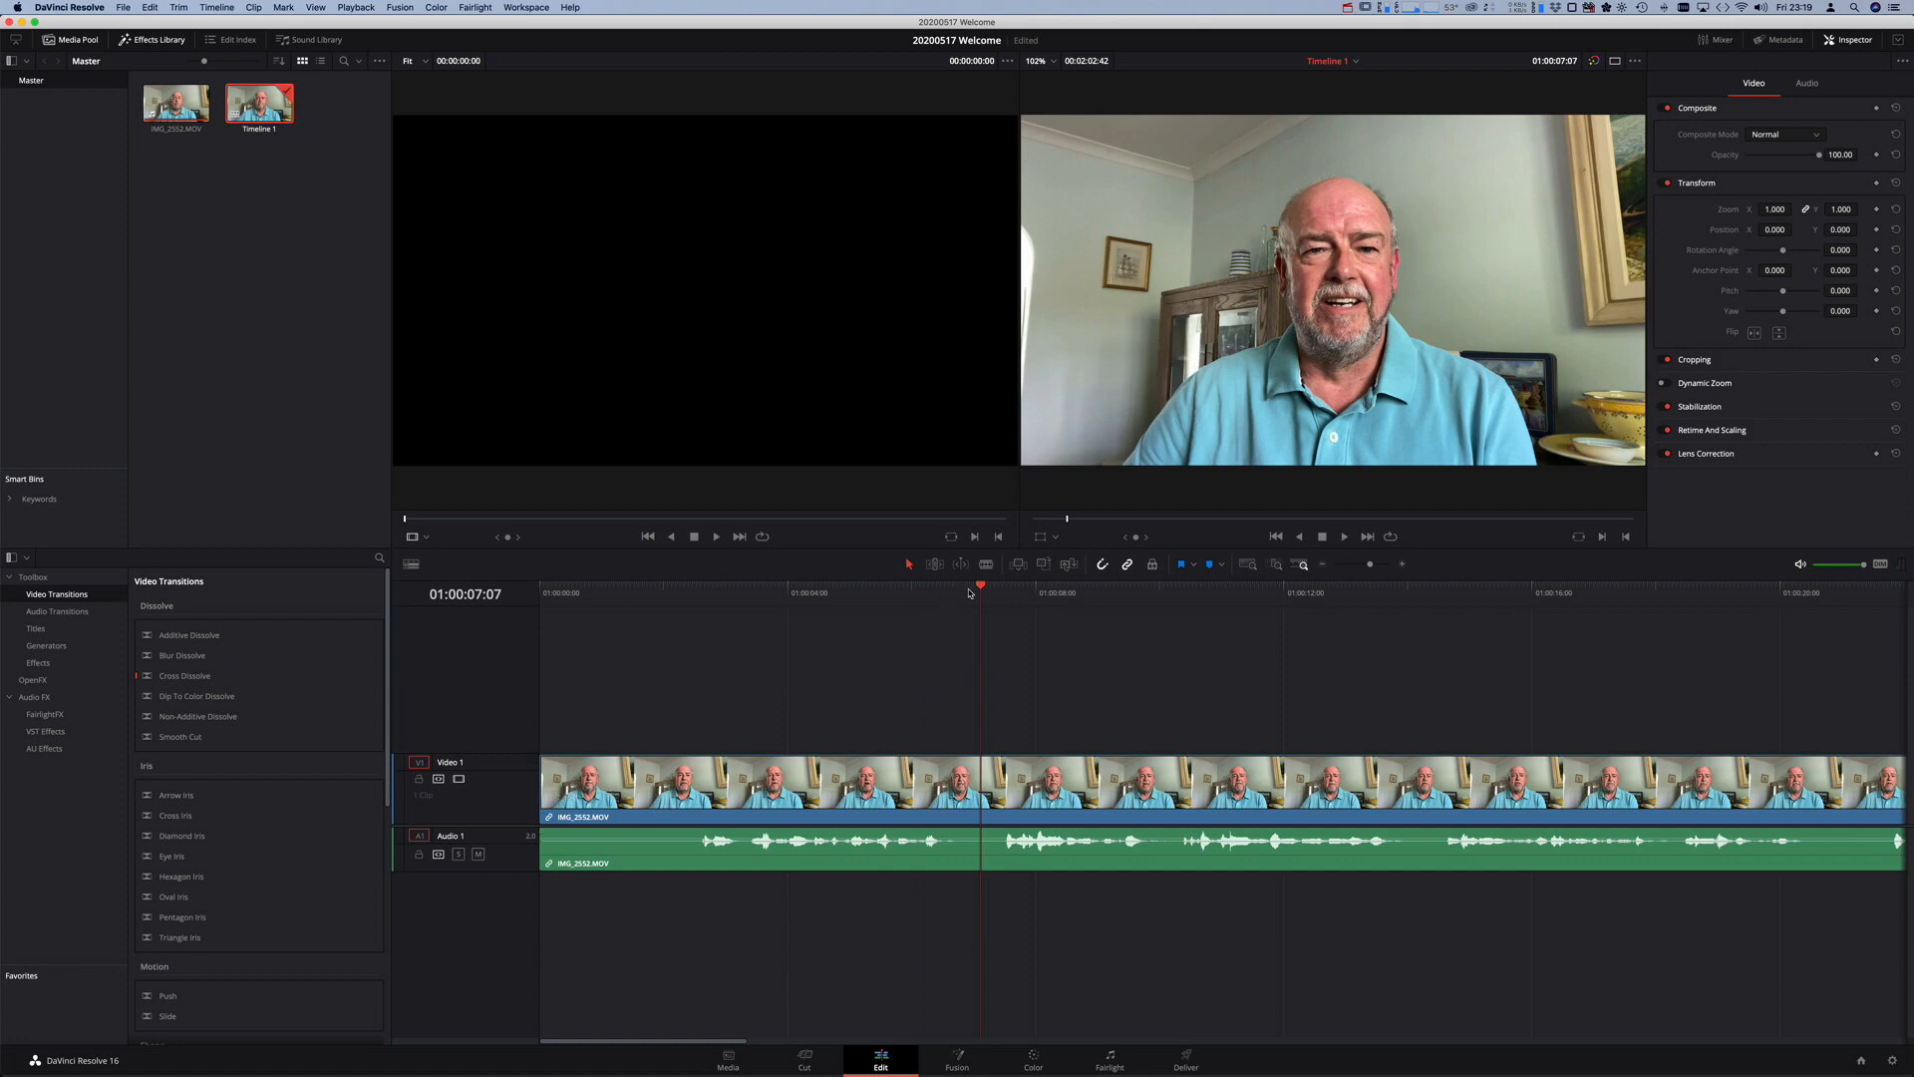
{"action": "left_click_drag", "start_coordinate": [981, 589], "coordinate": [585, 598]}
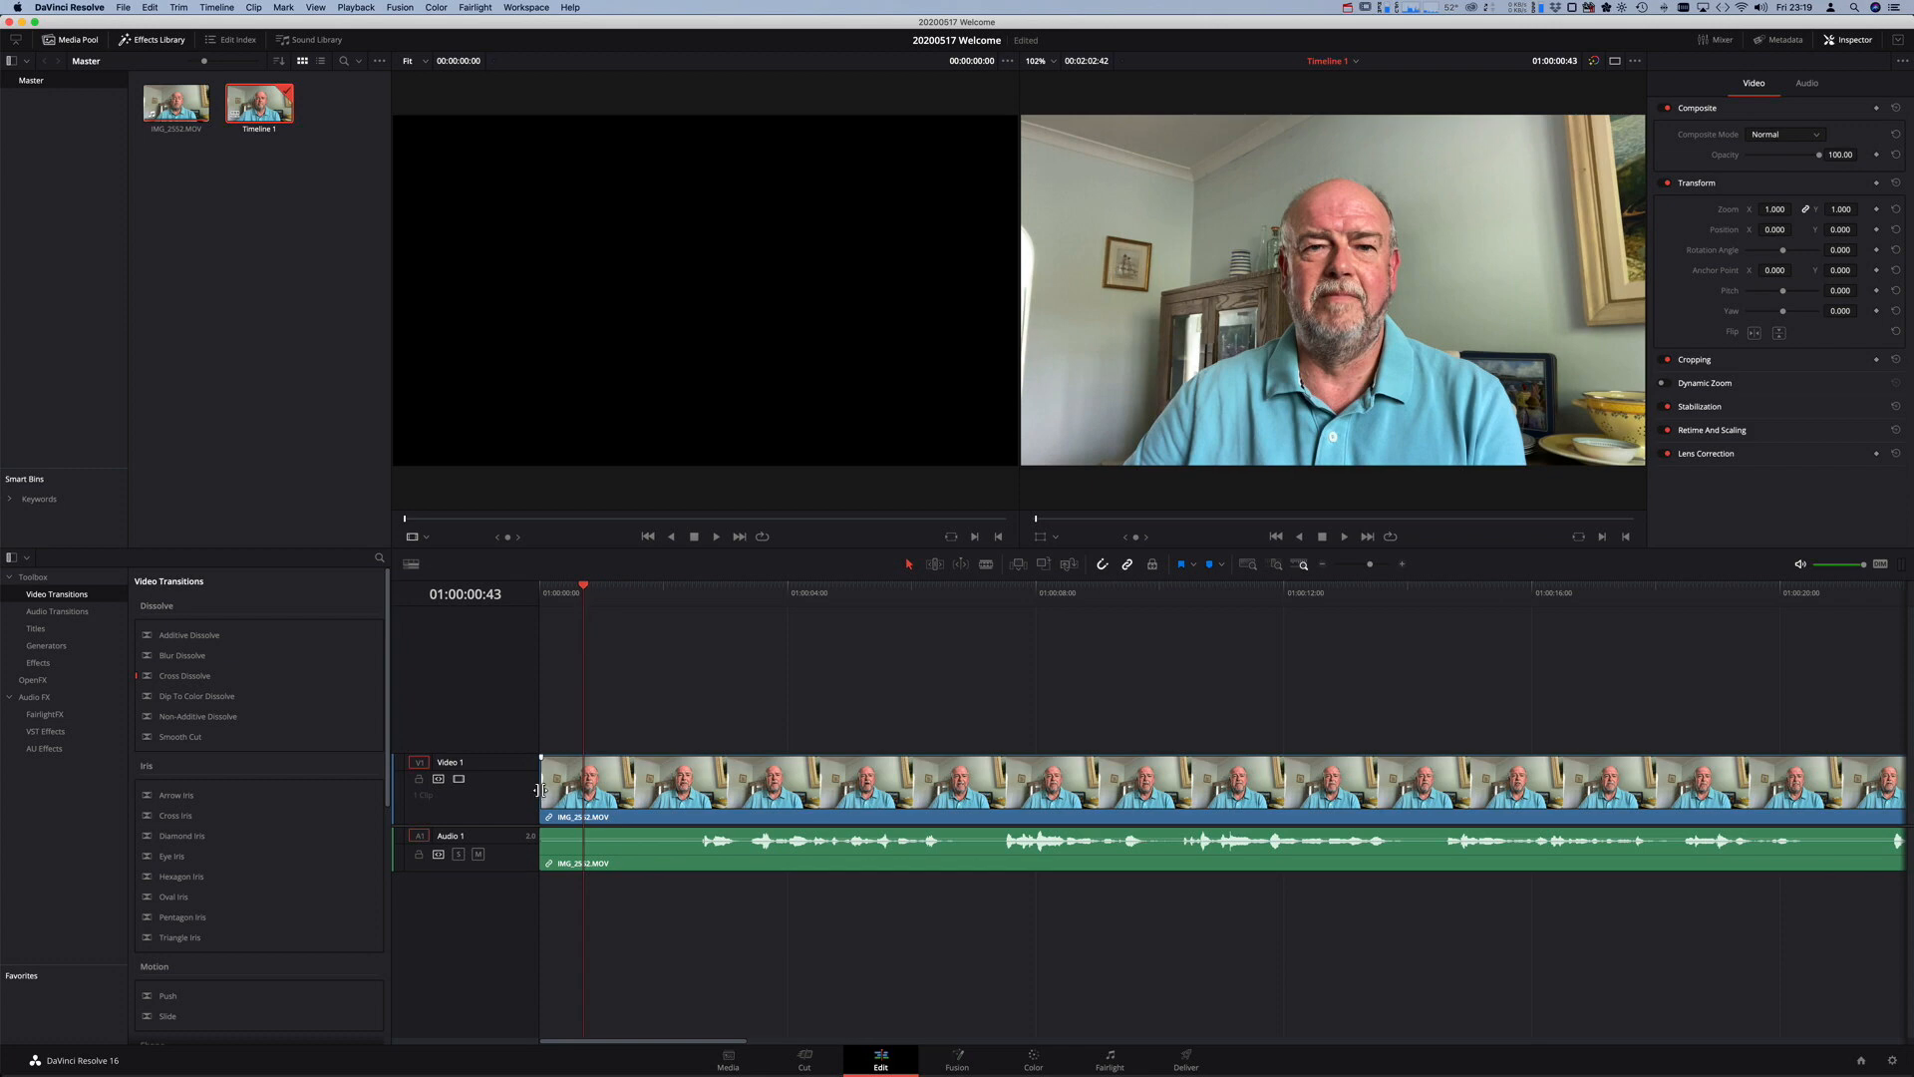
- Trim the first 43 frames off the start of the IMG_2552.MOV clip
{"action": "mouse_move", "coordinate": [541, 793]}
{"action": "left_mouse_down"}
{"action": "mouse_move", "coordinate": [578, 791]}
{"action": "mouse_move", "coordinate": [542, 790]}
{"action": "left_mouse_up"}
{"action": "left_click", "coordinate": [538, 787]}
{"action": "left_click_drag", "start_coordinate": [537, 787], "coordinate": [588, 787]}
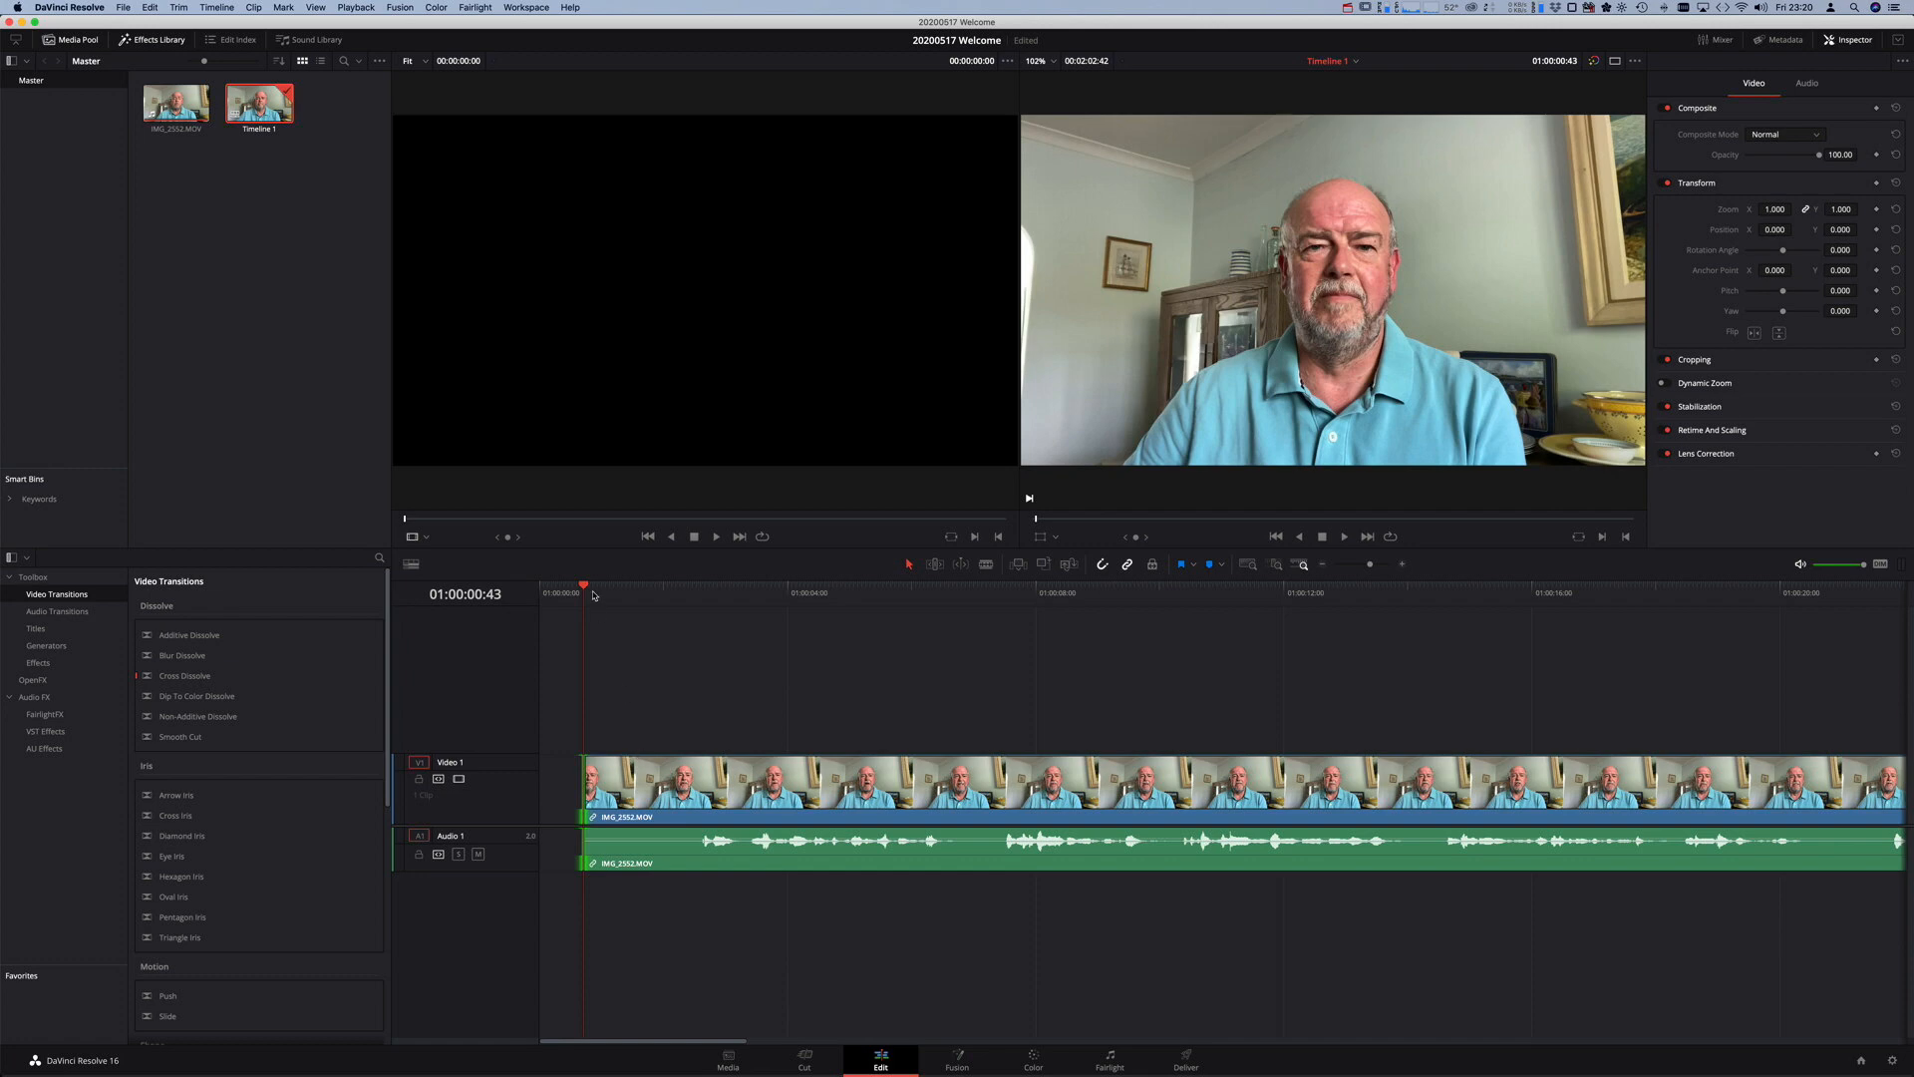
- Slide the trimmed clip left 43 frames so it starts at 01:00:00:00
{"action": "left_click", "coordinate": [636, 591]}
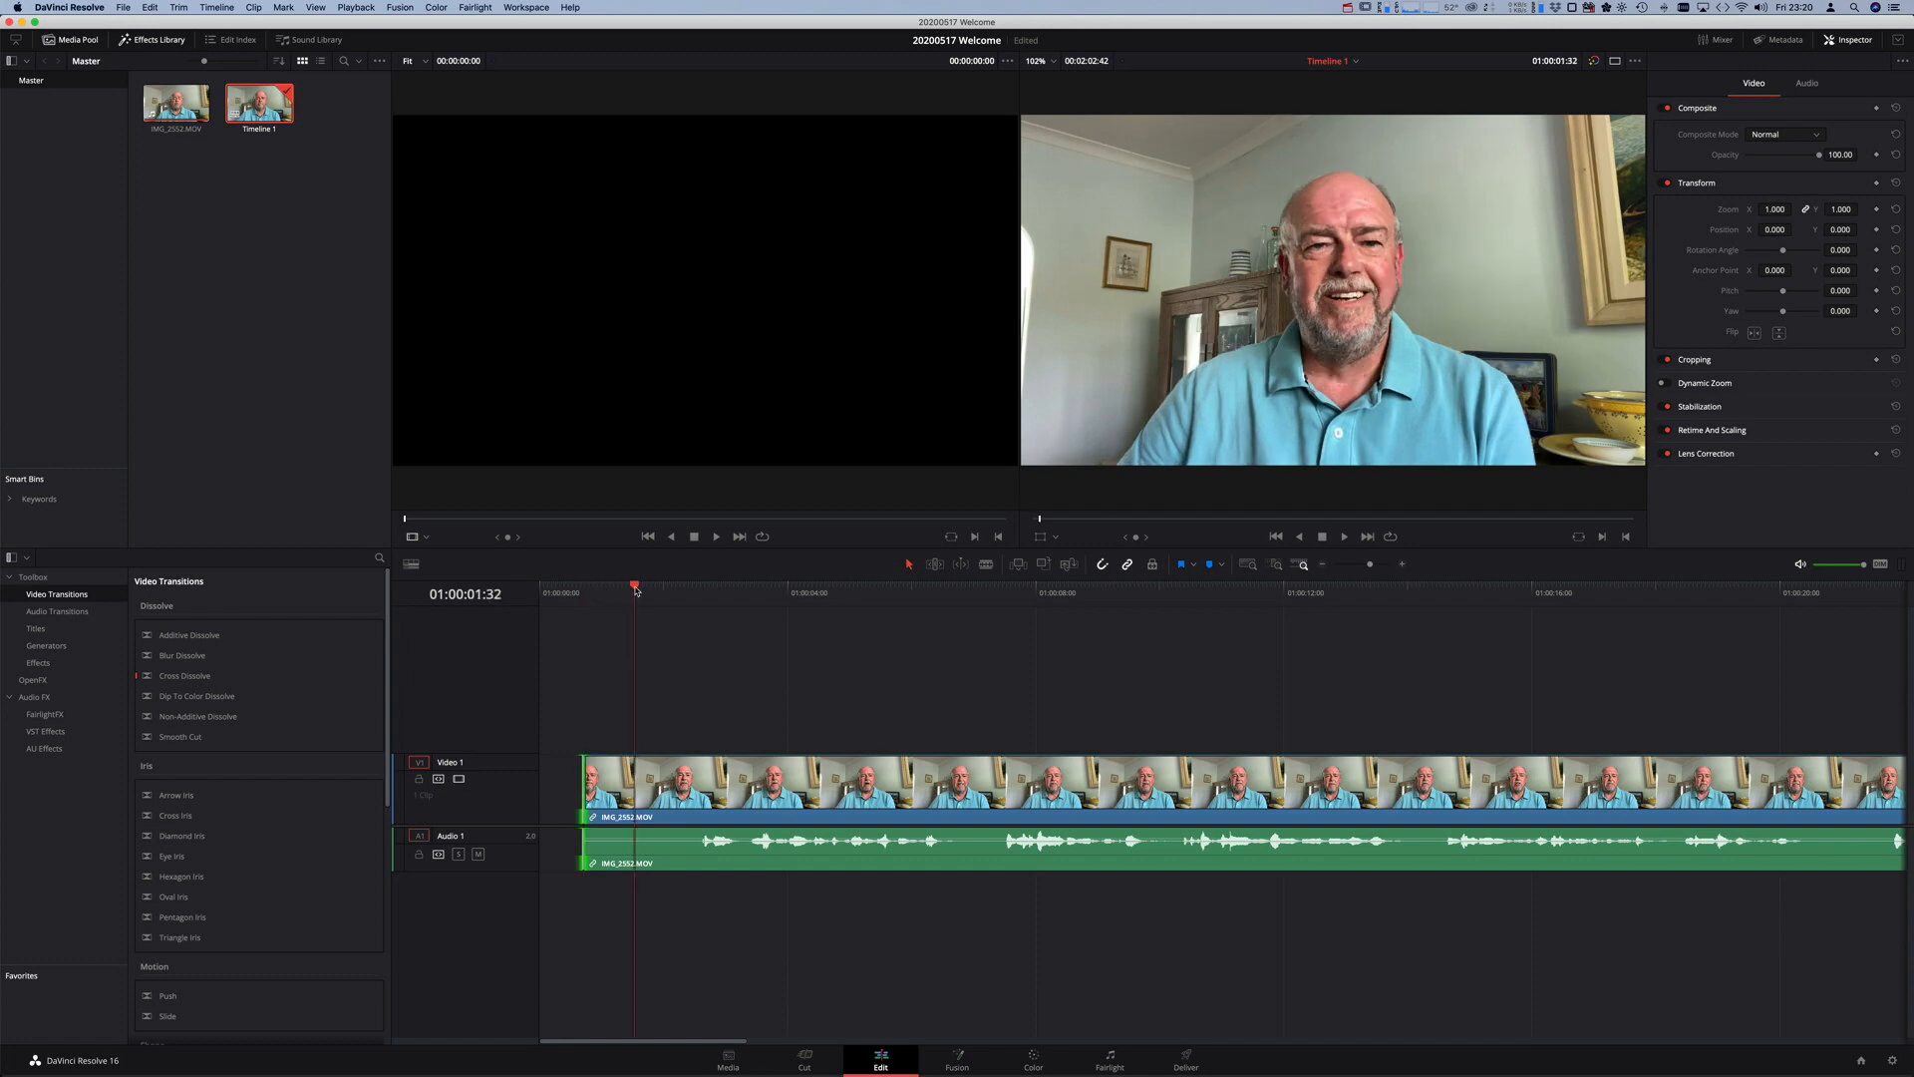
{"action": "left_click_drag", "start_coordinate": [636, 591], "coordinate": [583, 591]}
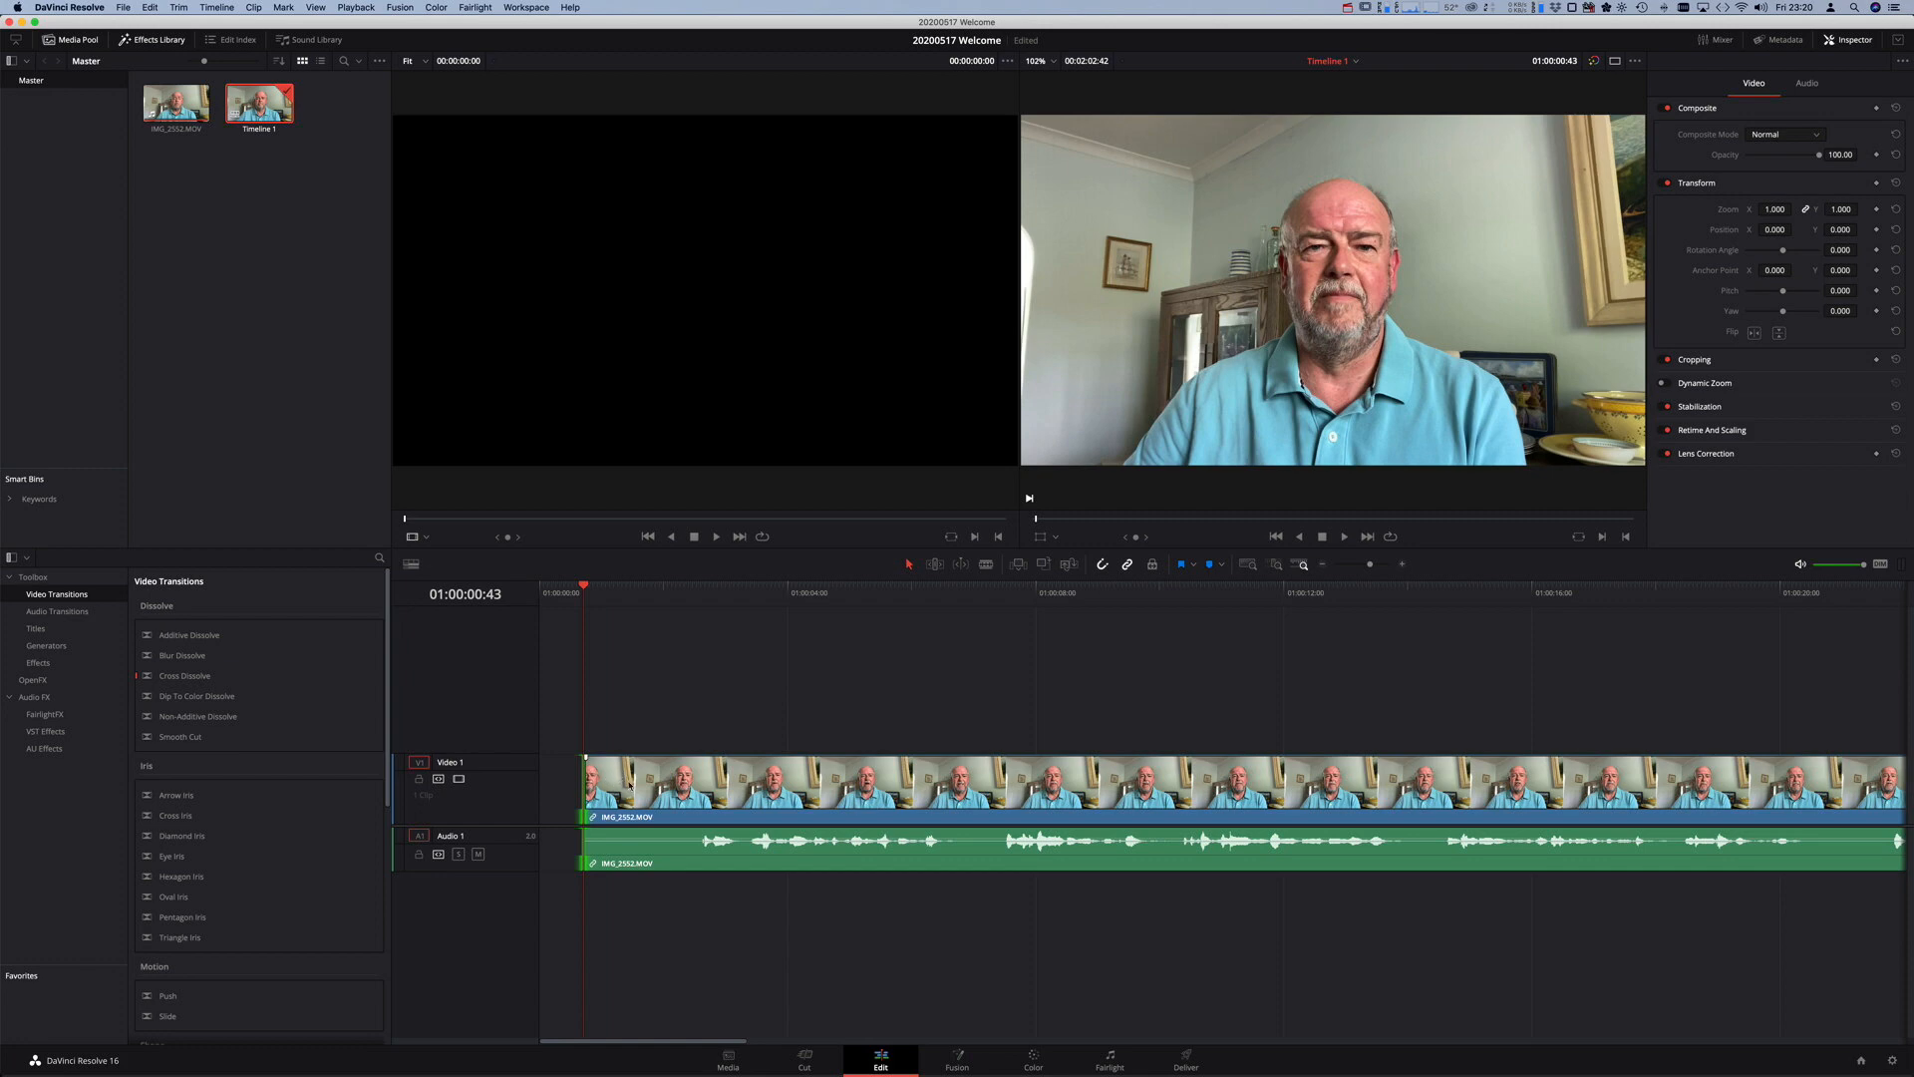
{"action": "mouse_move", "coordinate": [590, 590]}
{"action": "left_mouse_down"}
{"action": "mouse_move", "coordinate": [554, 590]}
{"action": "mouse_move", "coordinate": [606, 592]}
{"action": "mouse_move", "coordinate": [578, 591]}
{"action": "left_mouse_up"}
{"action": "left_click_drag", "start_coordinate": [629, 787], "coordinate": [591, 785]}
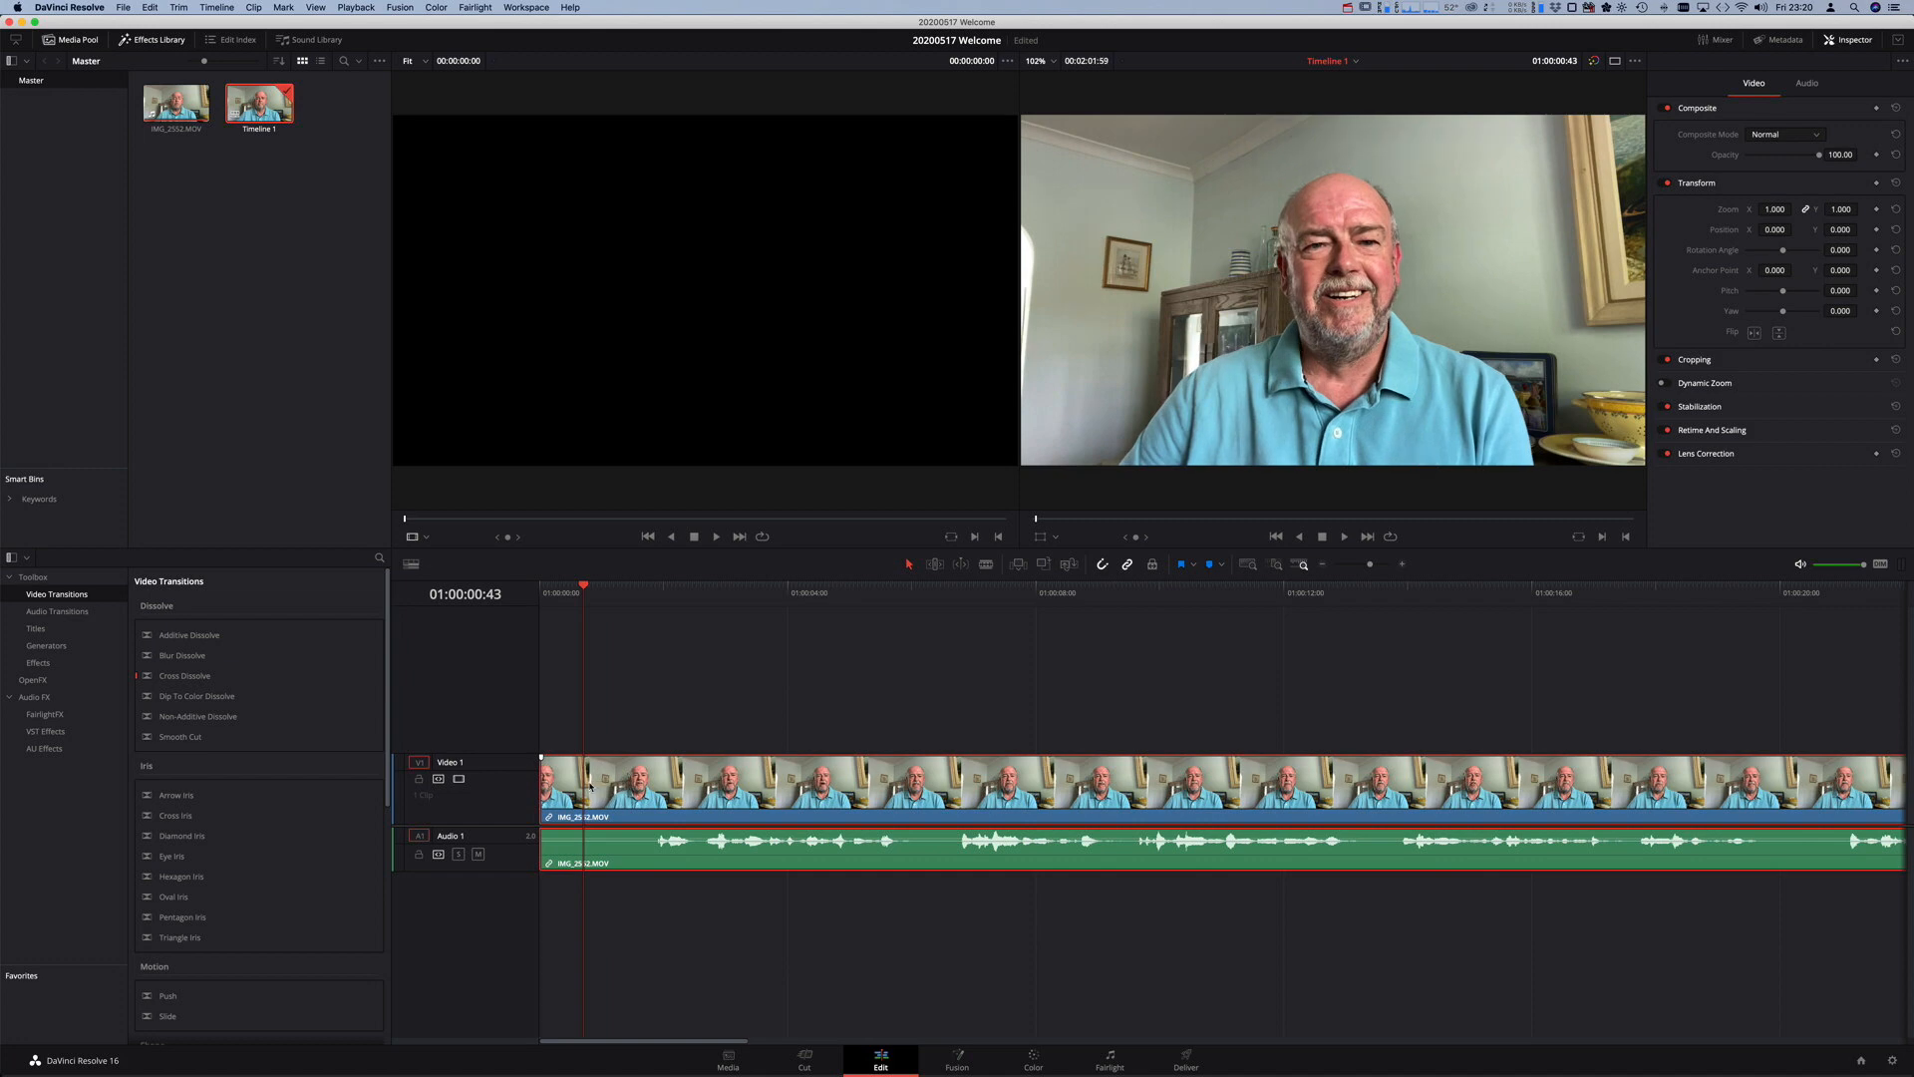
{"action": "left_click_drag", "start_coordinate": [585, 591], "coordinate": [536, 596]}
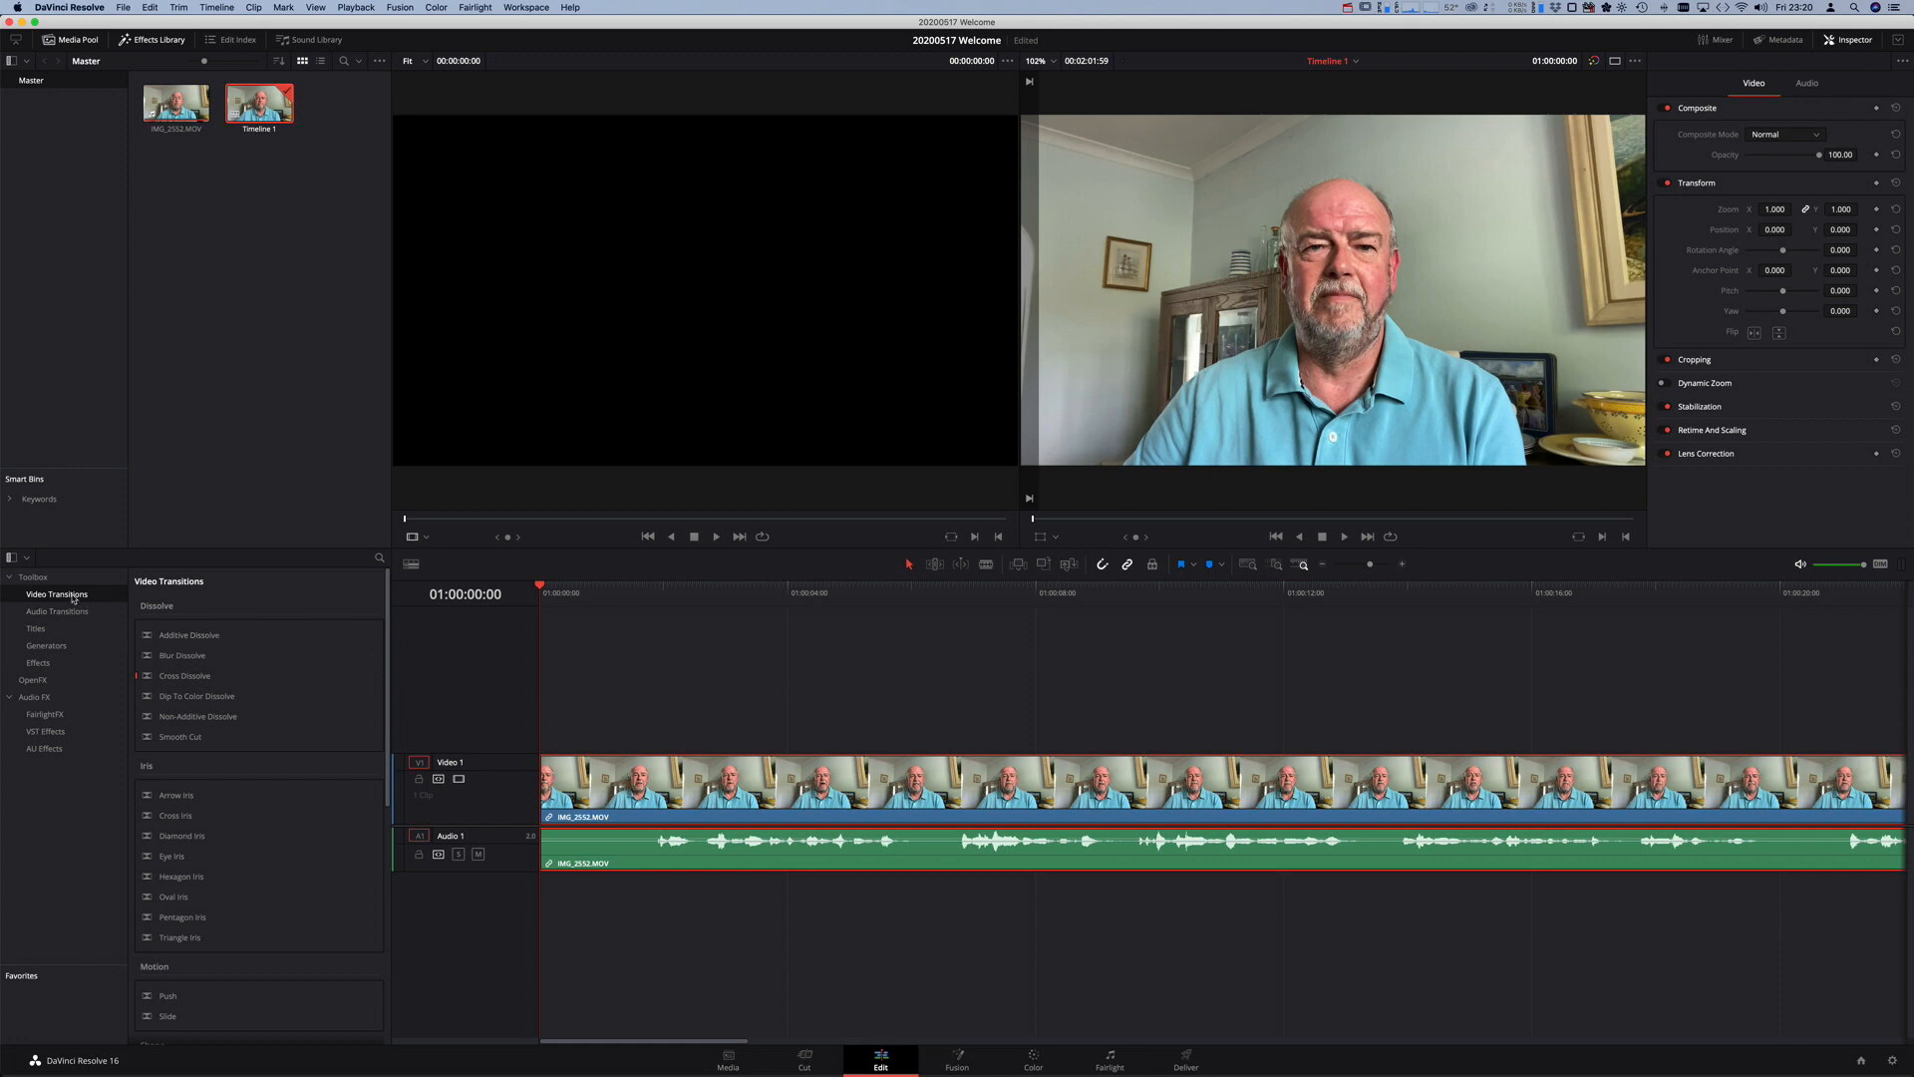
- Add a Cross Dissolve to the clip's start and preview the fade-in to about 01:00:02:15
{"action": "left_click", "coordinate": [54, 612]}
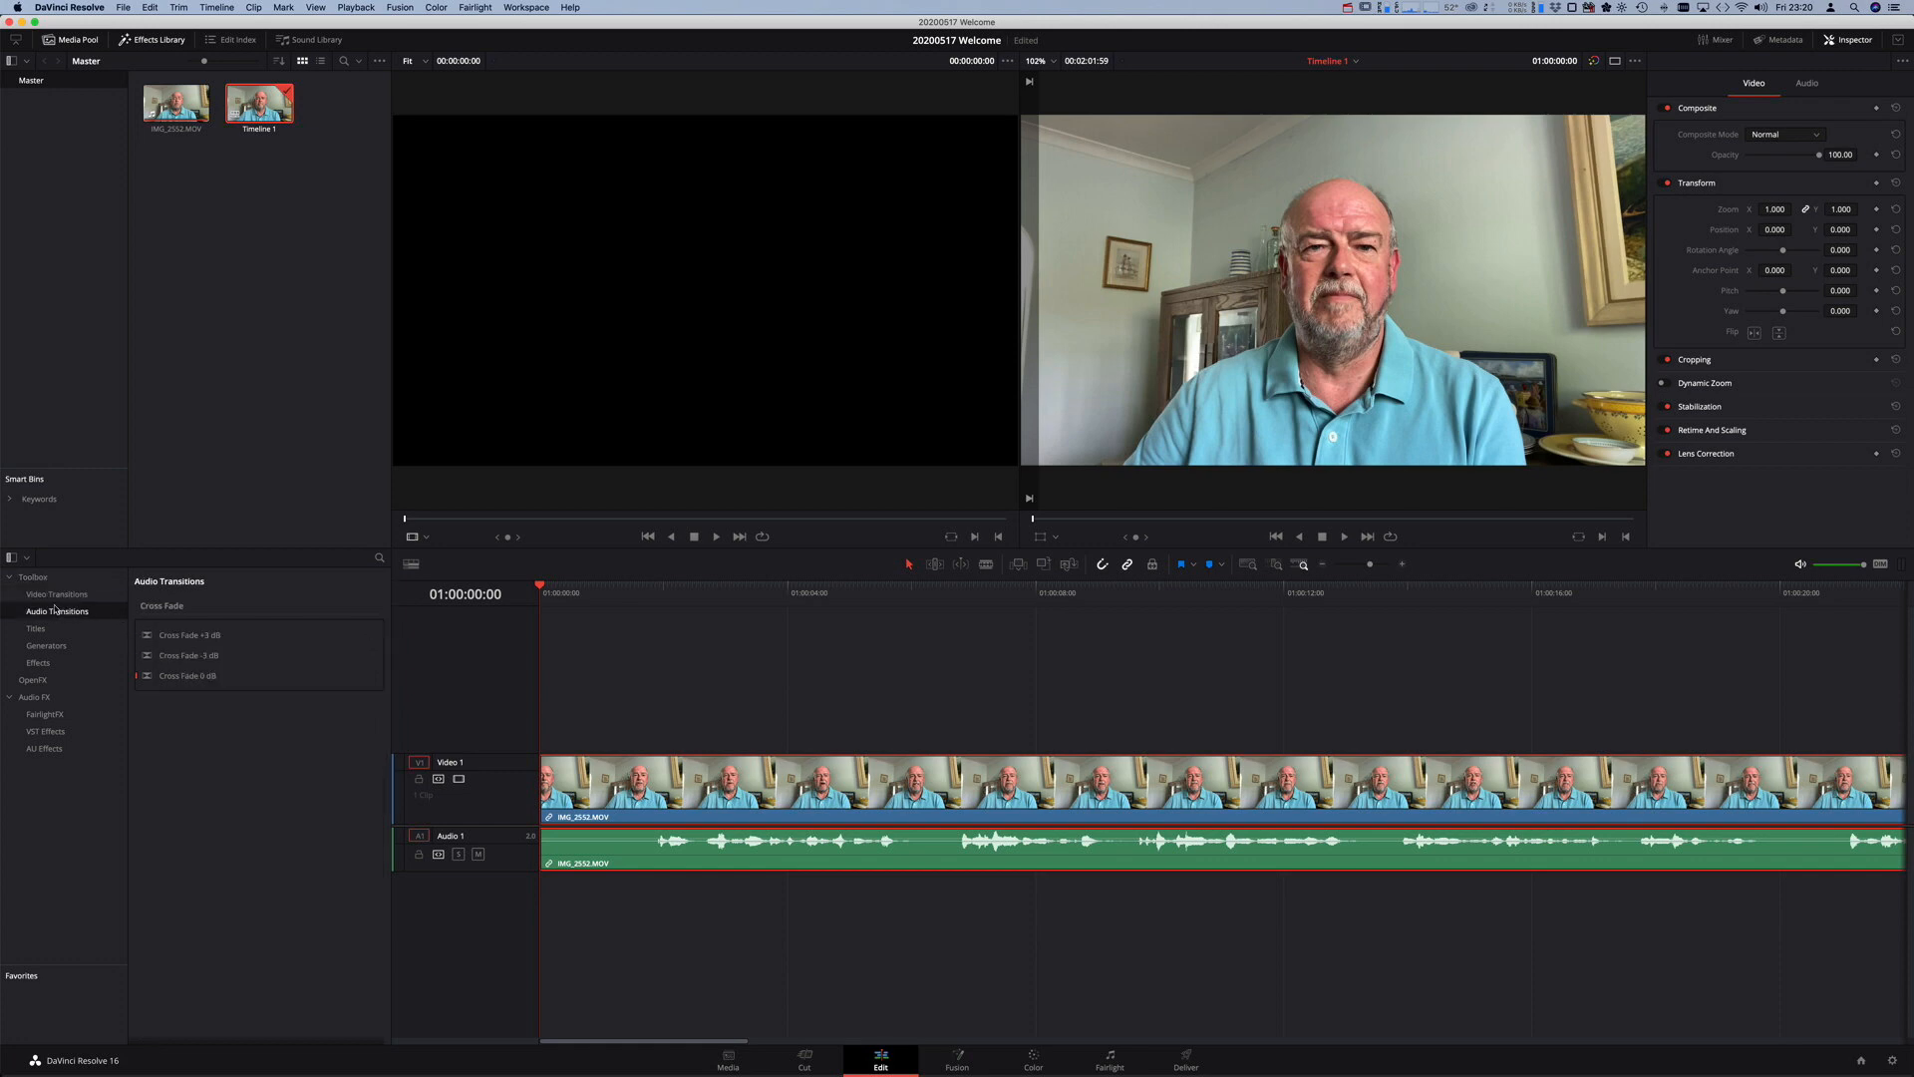
{"action": "left_click", "coordinate": [57, 594]}
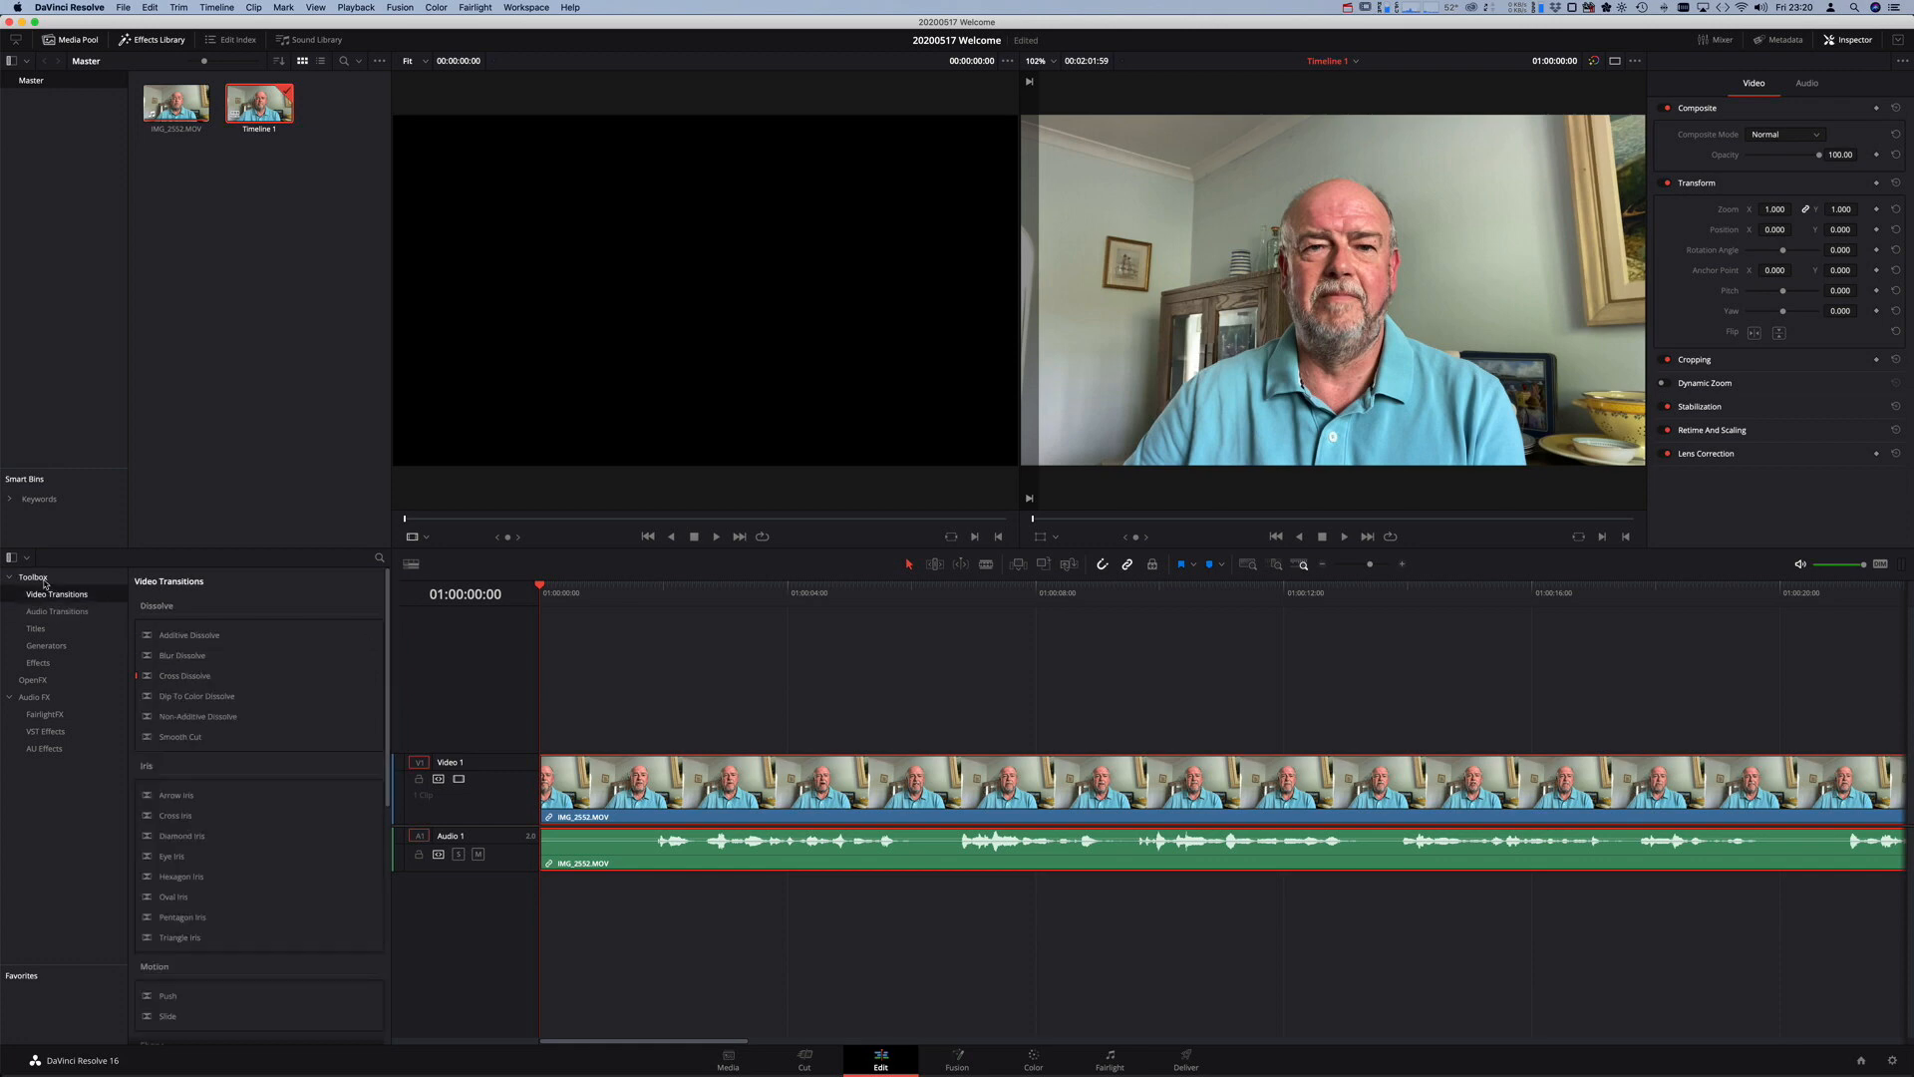
{"action": "left_click", "coordinate": [46, 579]}
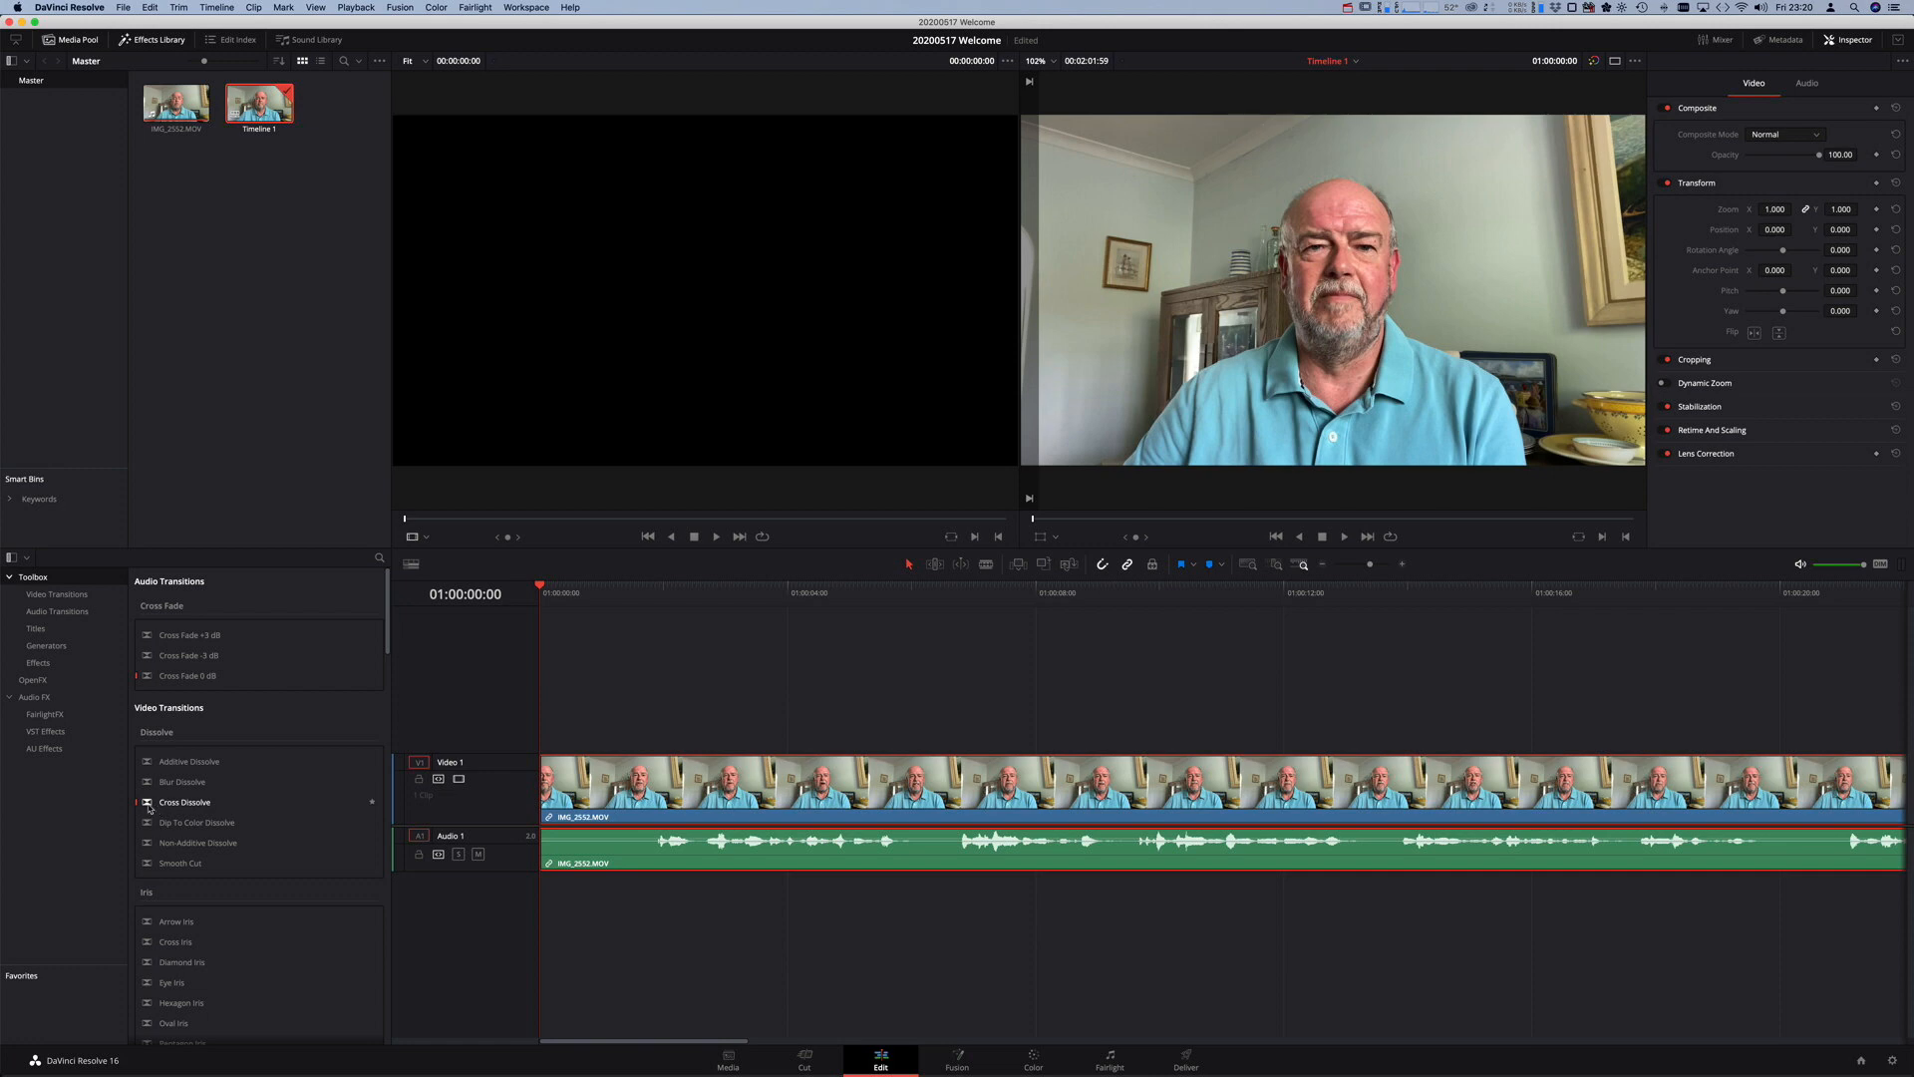
{"action": "left_click", "coordinate": [149, 808]}
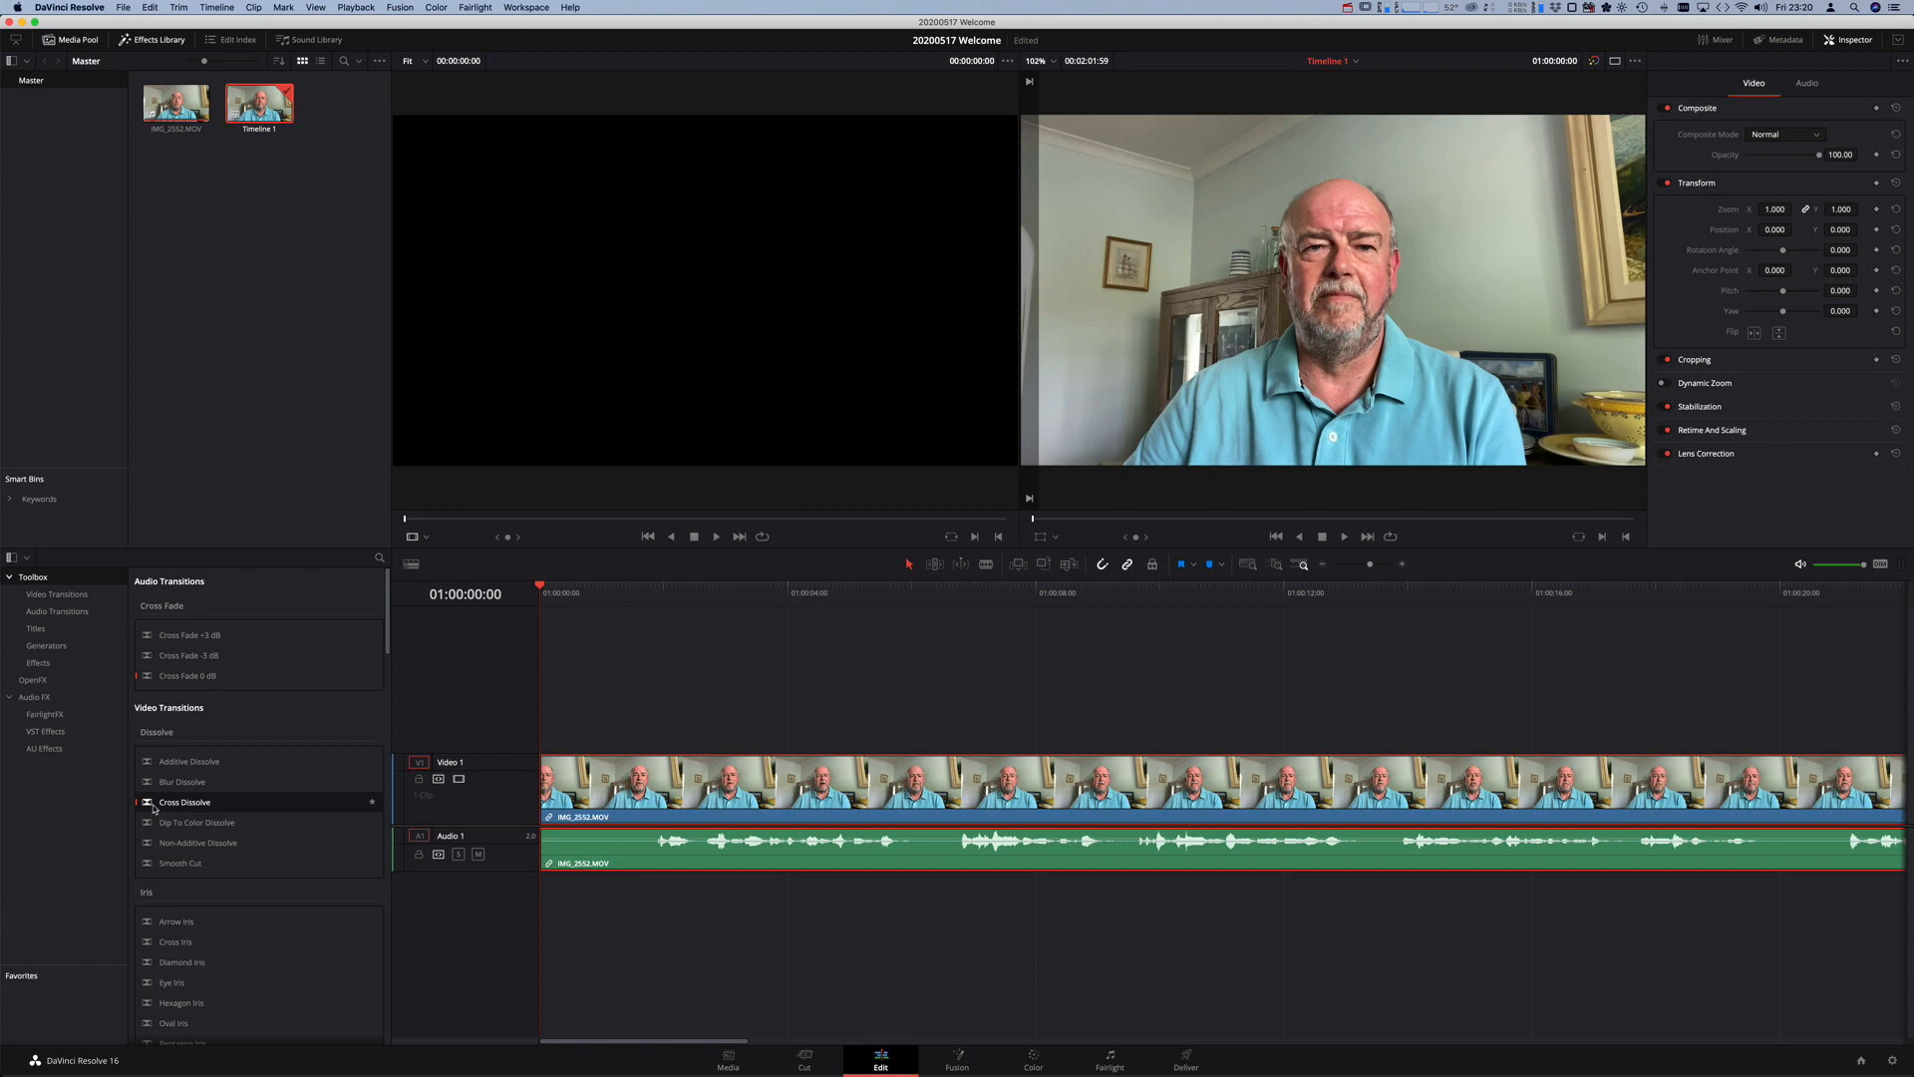
{"action": "left_click_drag", "start_coordinate": [153, 807], "coordinate": [564, 787]}
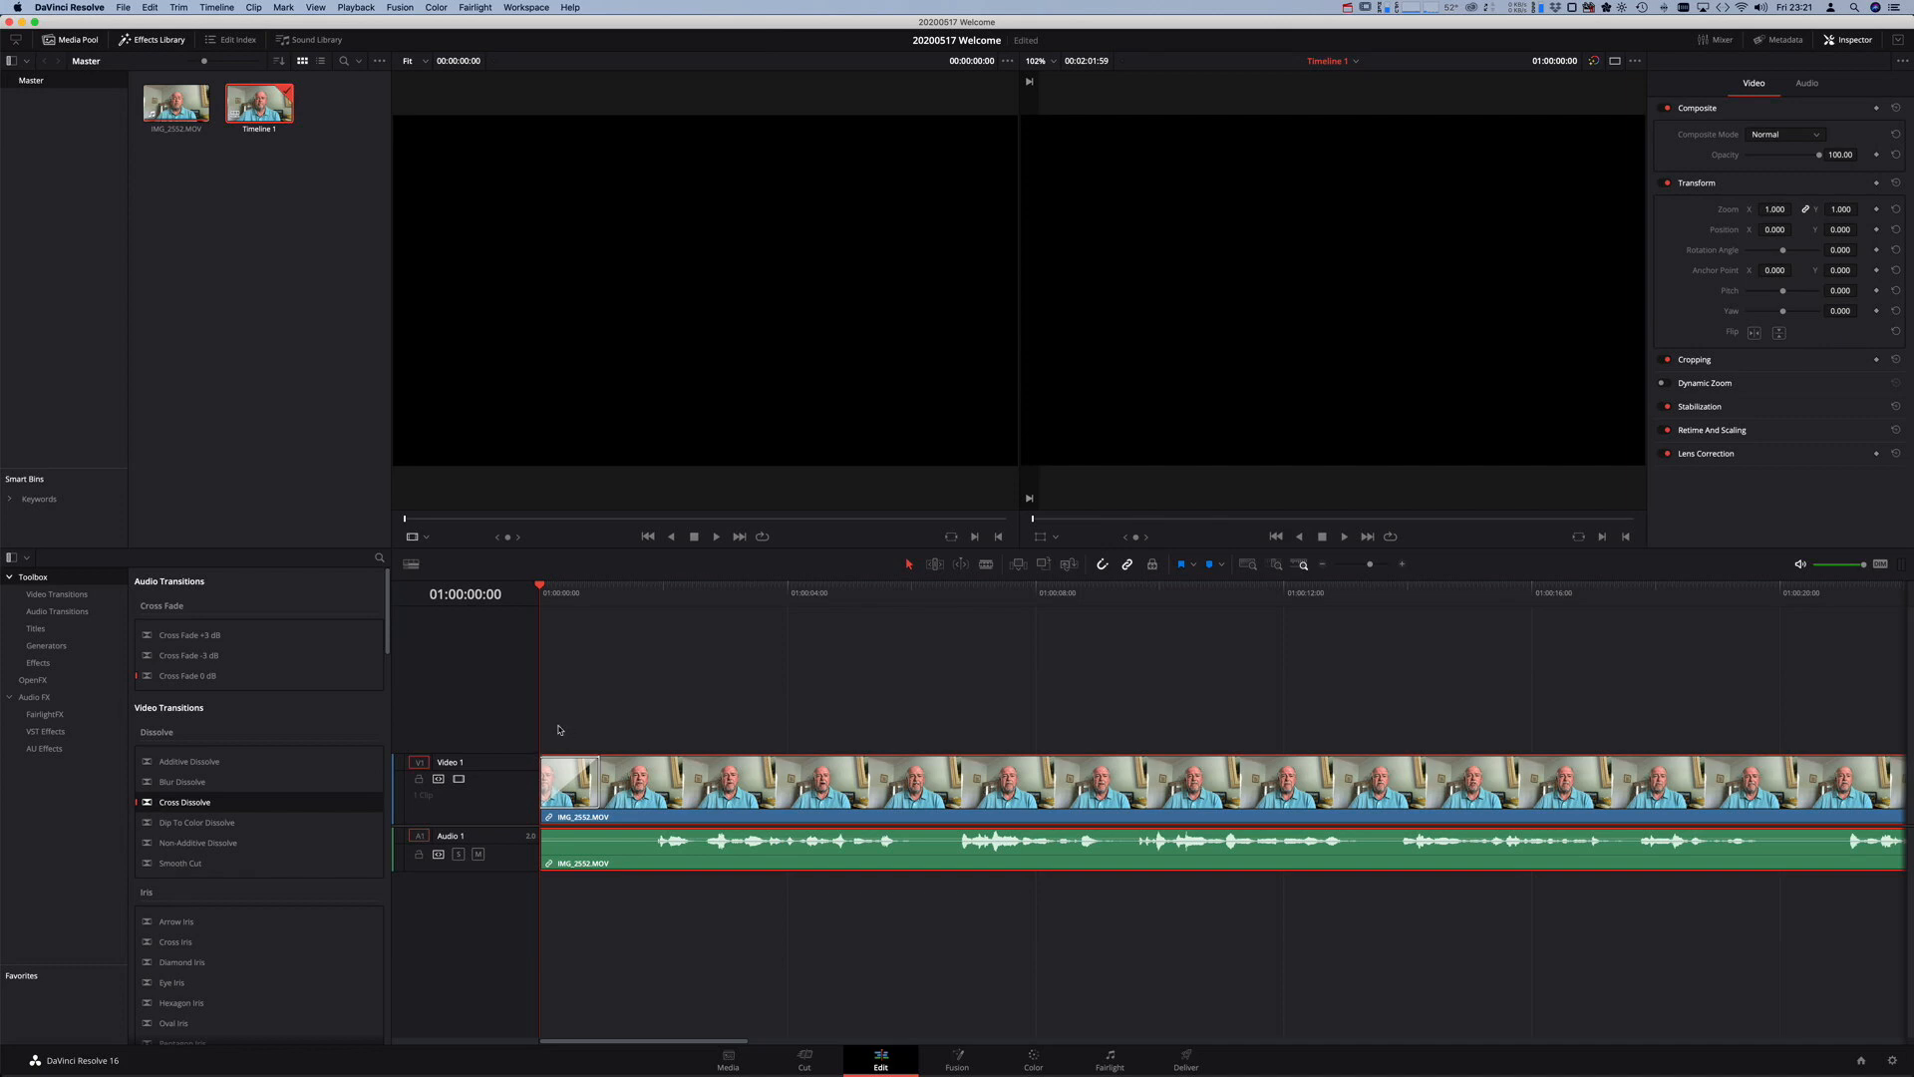
{"action": "key", "text": "space"}
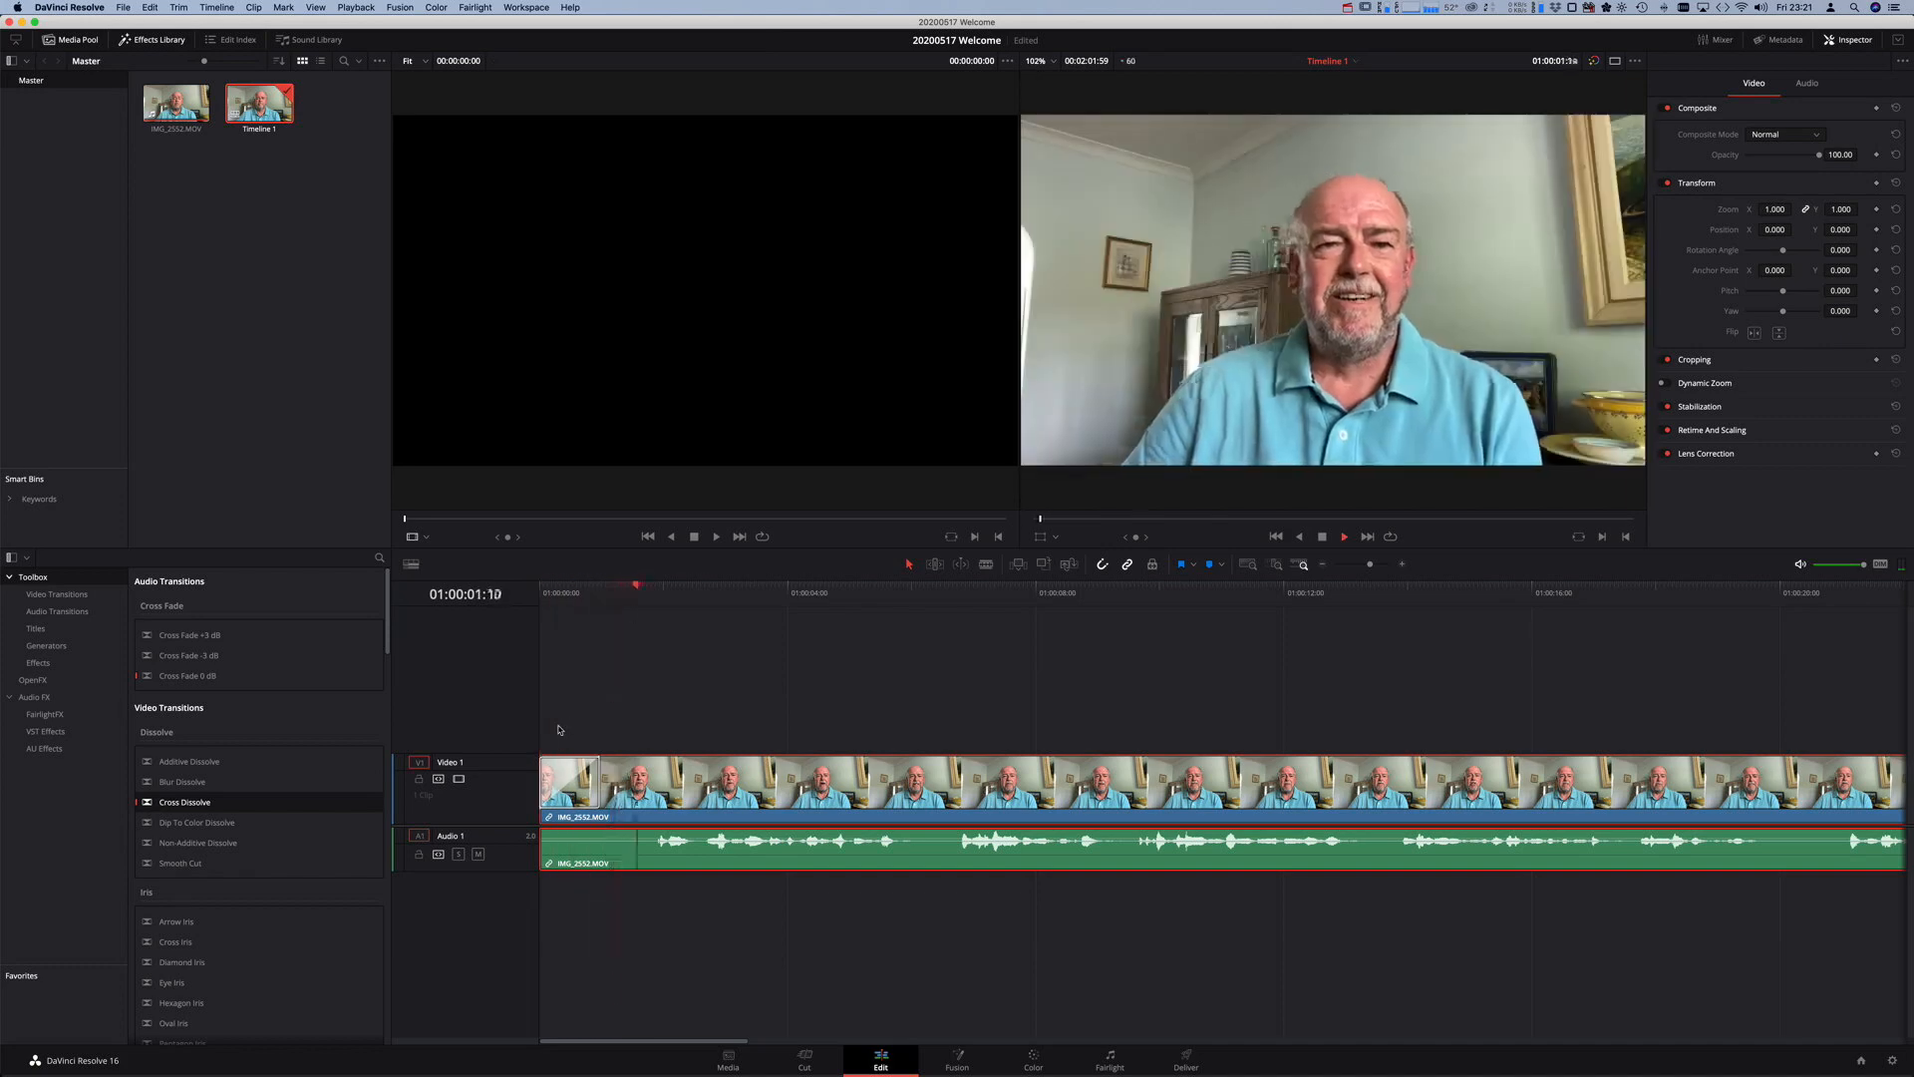
{"action": "key", "text": "space"}
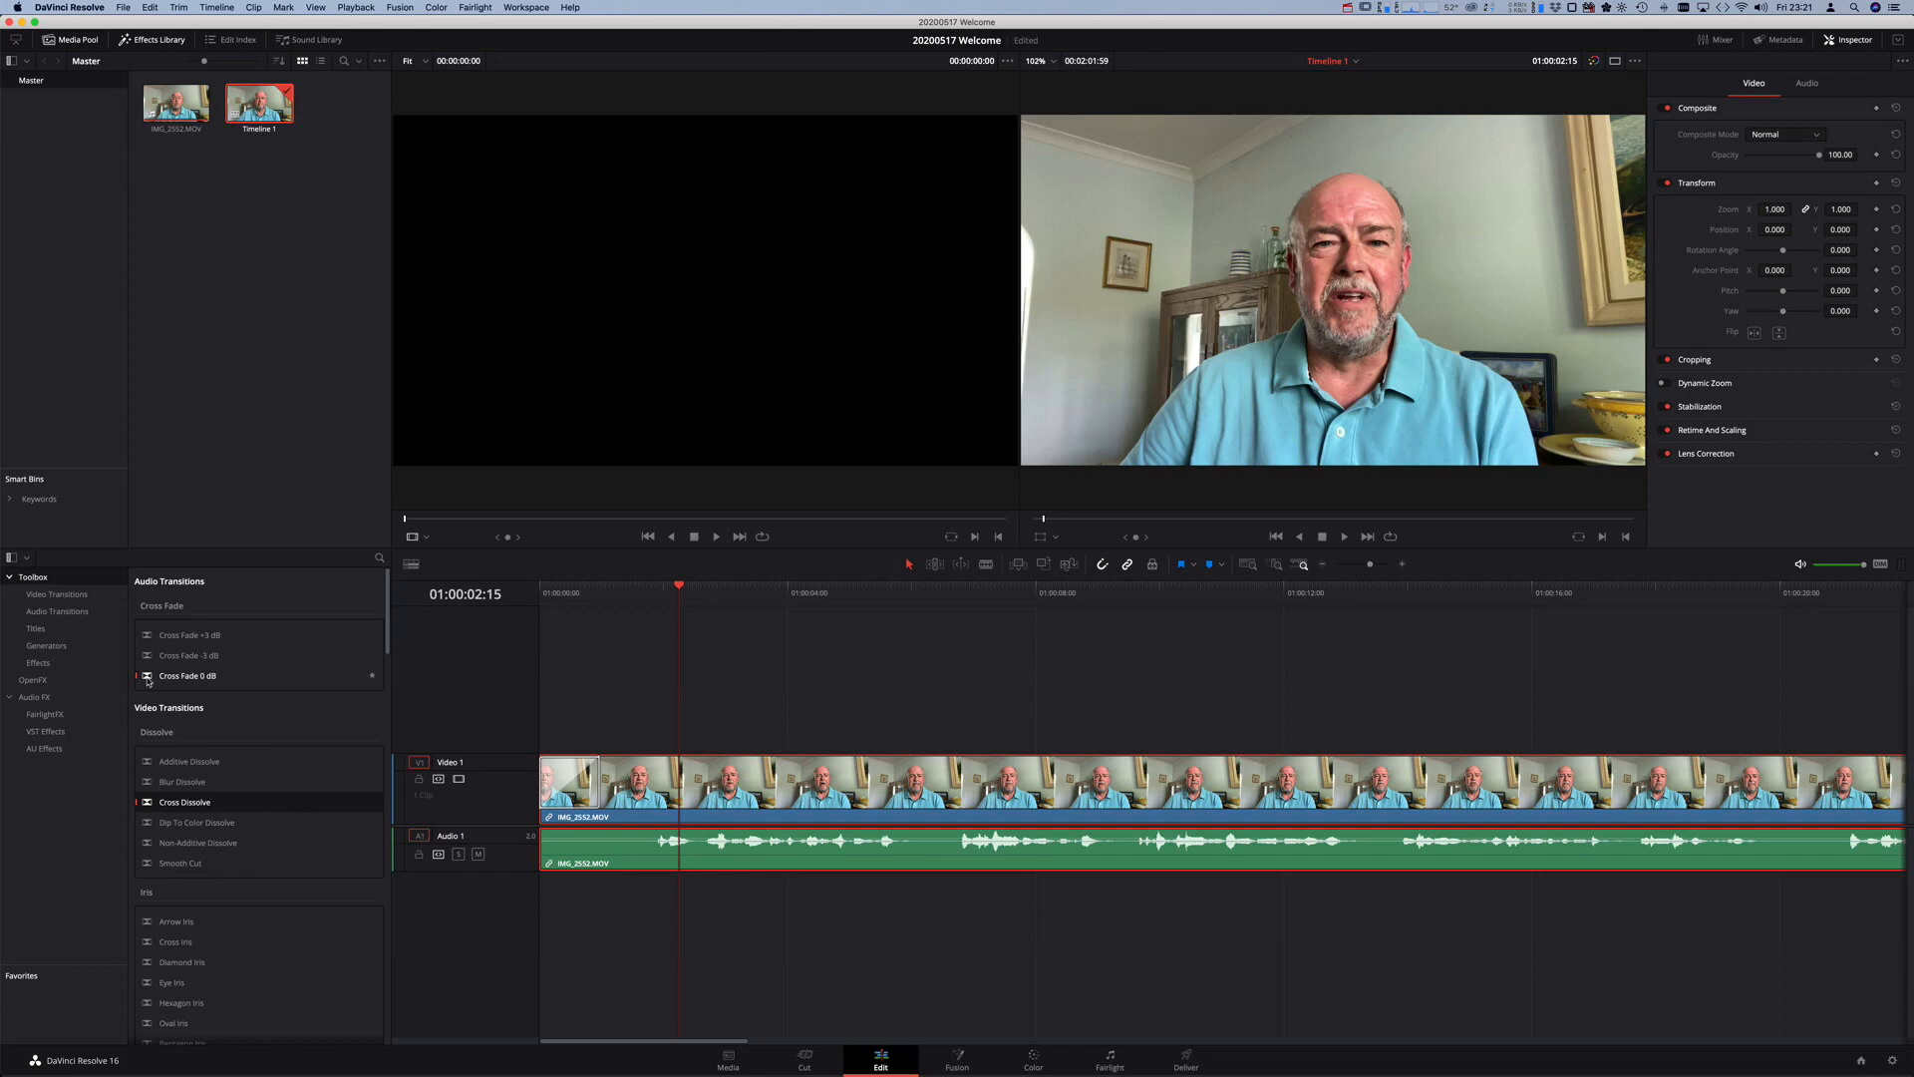
- Add a Cross Fade 0 dB to the start of Audio 1 and enlarge the video and audio tracks
{"action": "left_click_drag", "start_coordinate": [148, 682], "coordinate": [564, 846]}
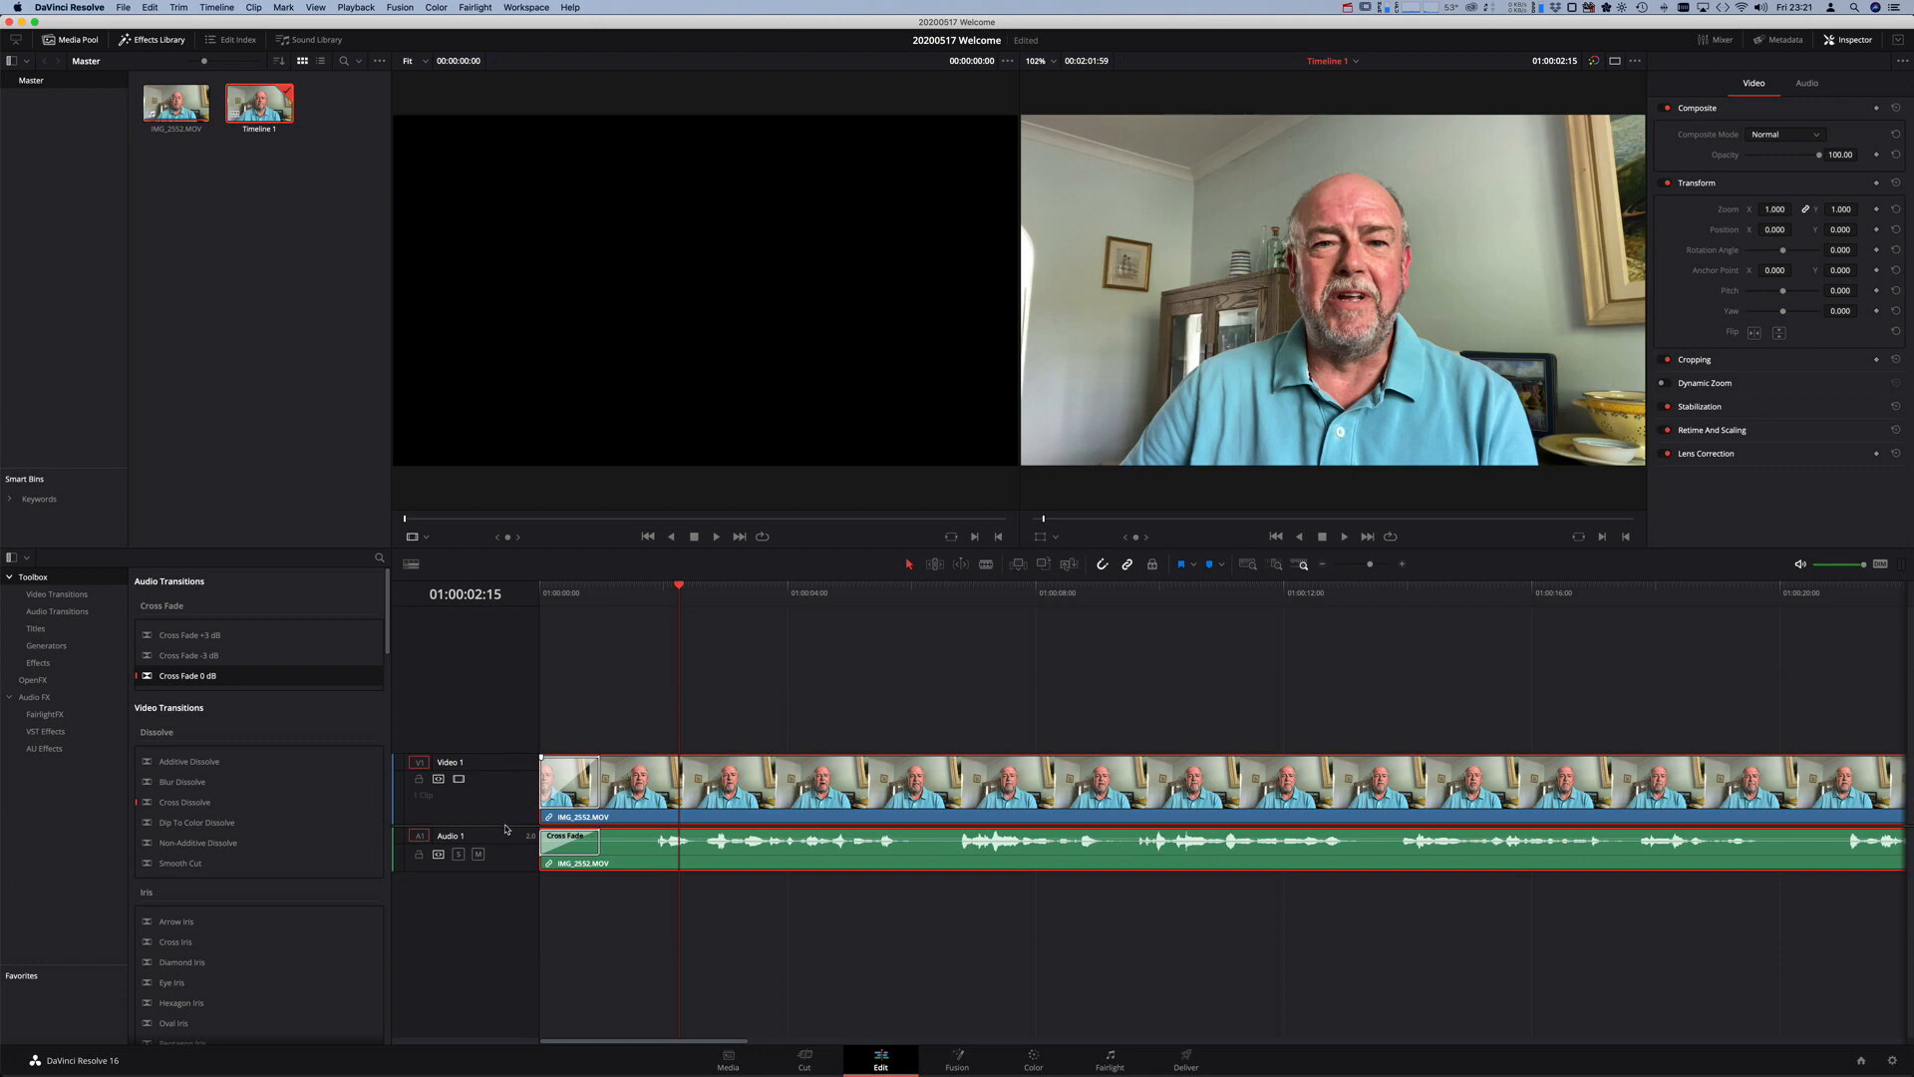
{"action": "left_click_drag", "start_coordinate": [505, 826], "coordinate": [508, 870]}
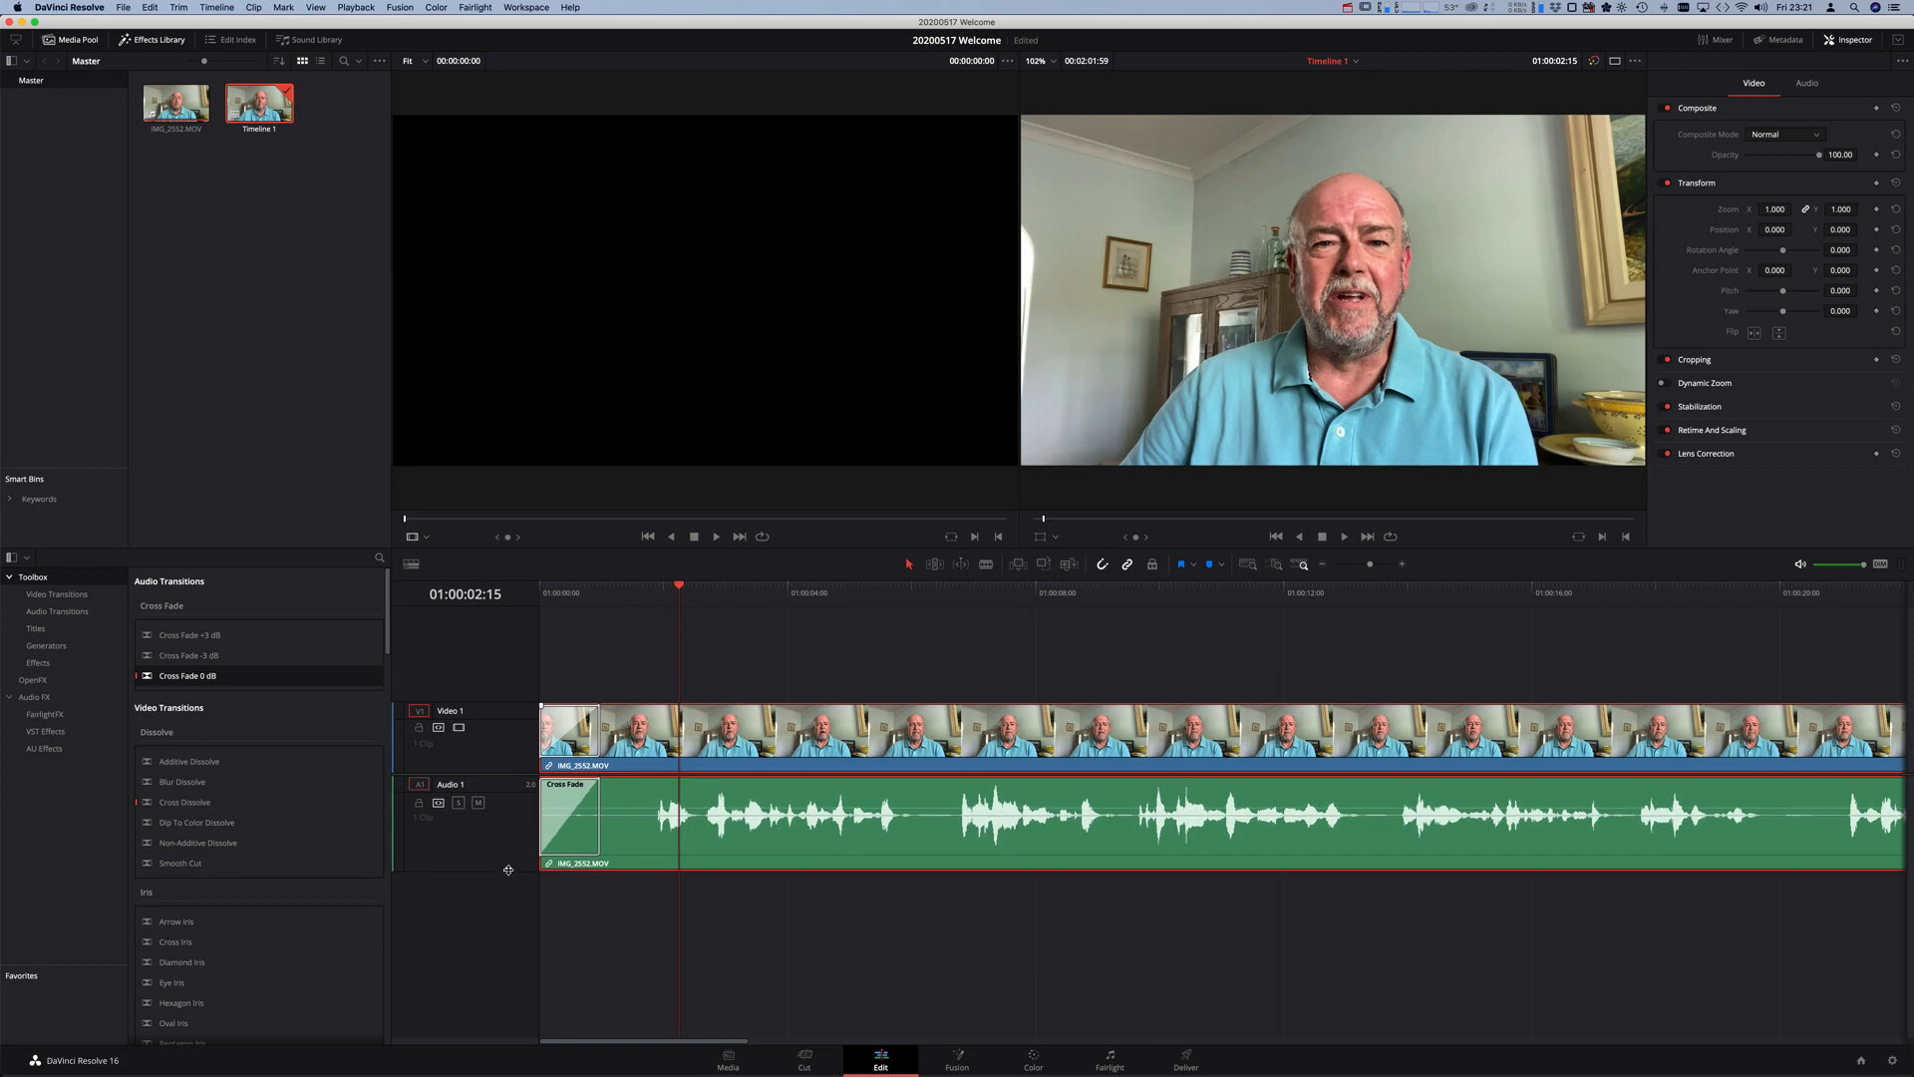
{"action": "left_click_drag", "start_coordinate": [518, 704], "coordinate": [520, 691]}
{"action": "left_click_drag", "start_coordinate": [506, 870], "coordinate": [508, 858]}
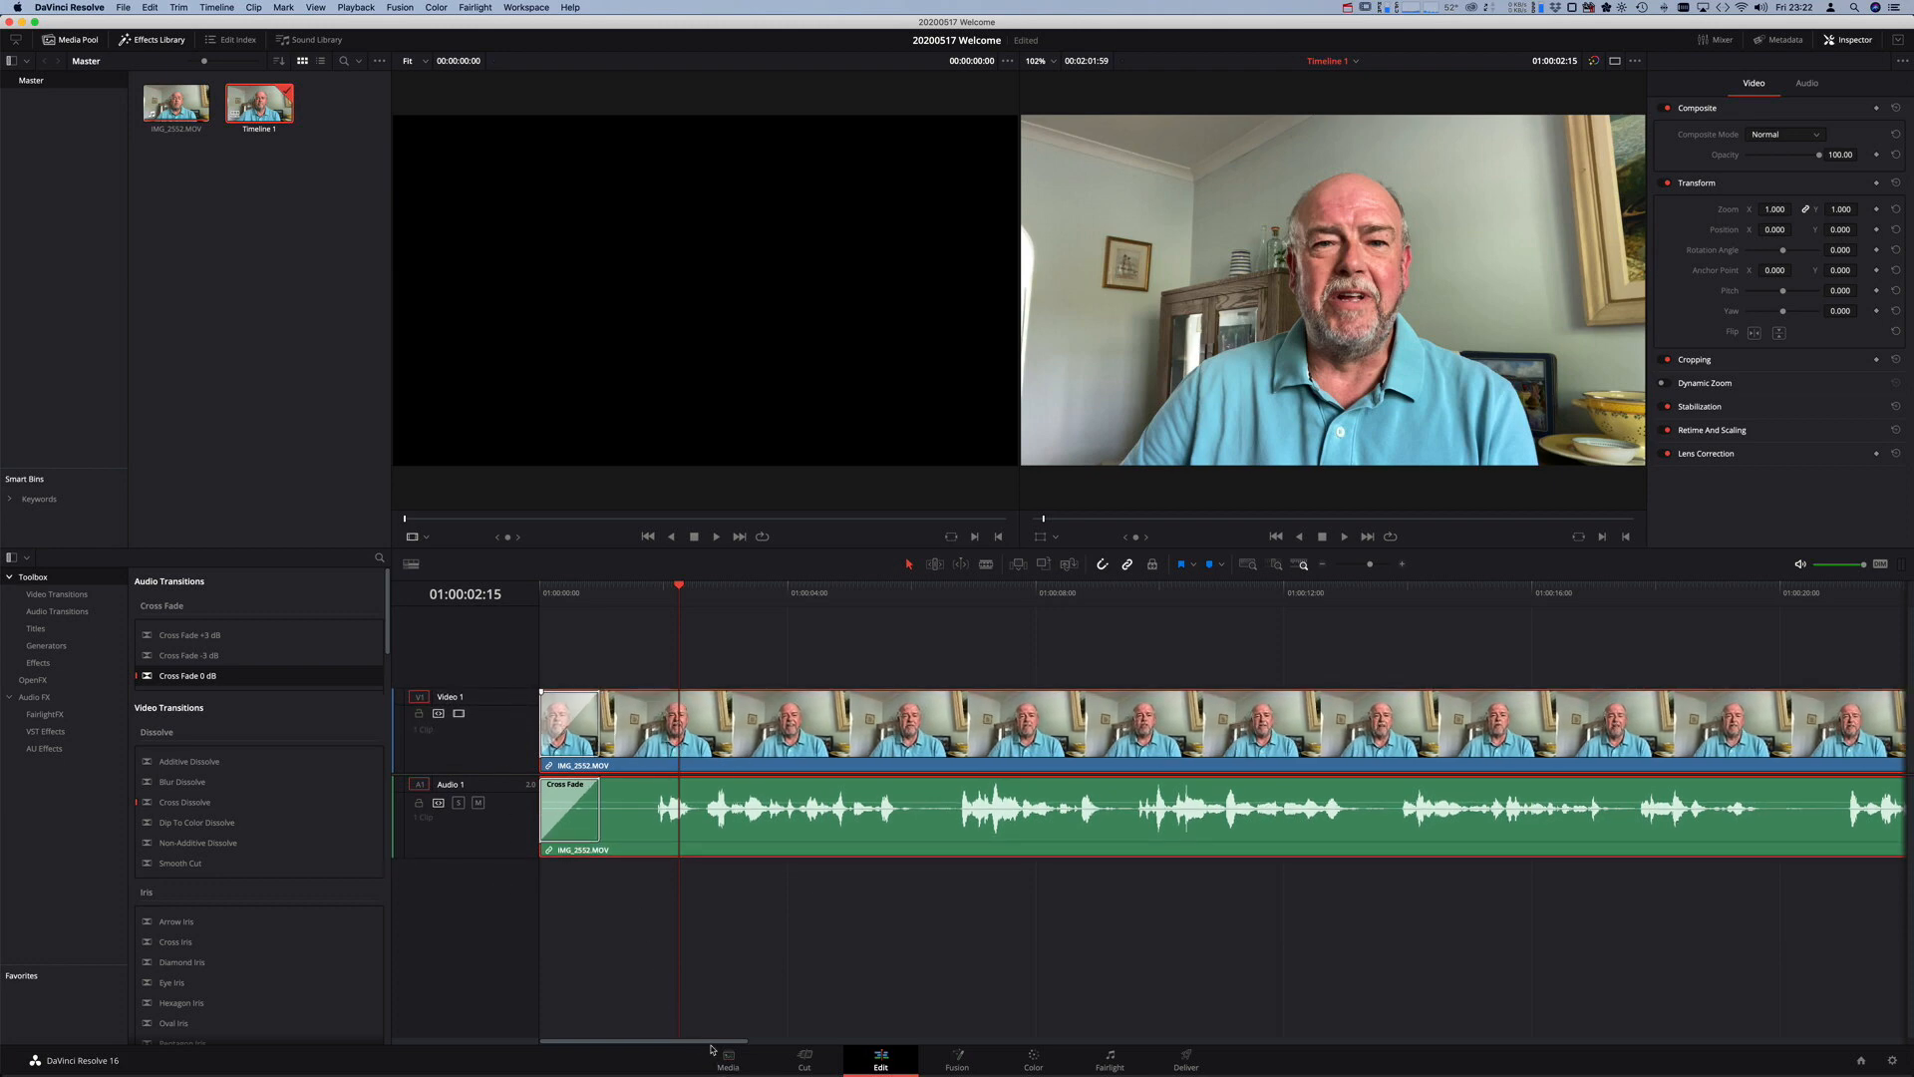
{"action": "left_click_drag", "start_coordinate": [712, 1045], "coordinate": [1695, 1074]}
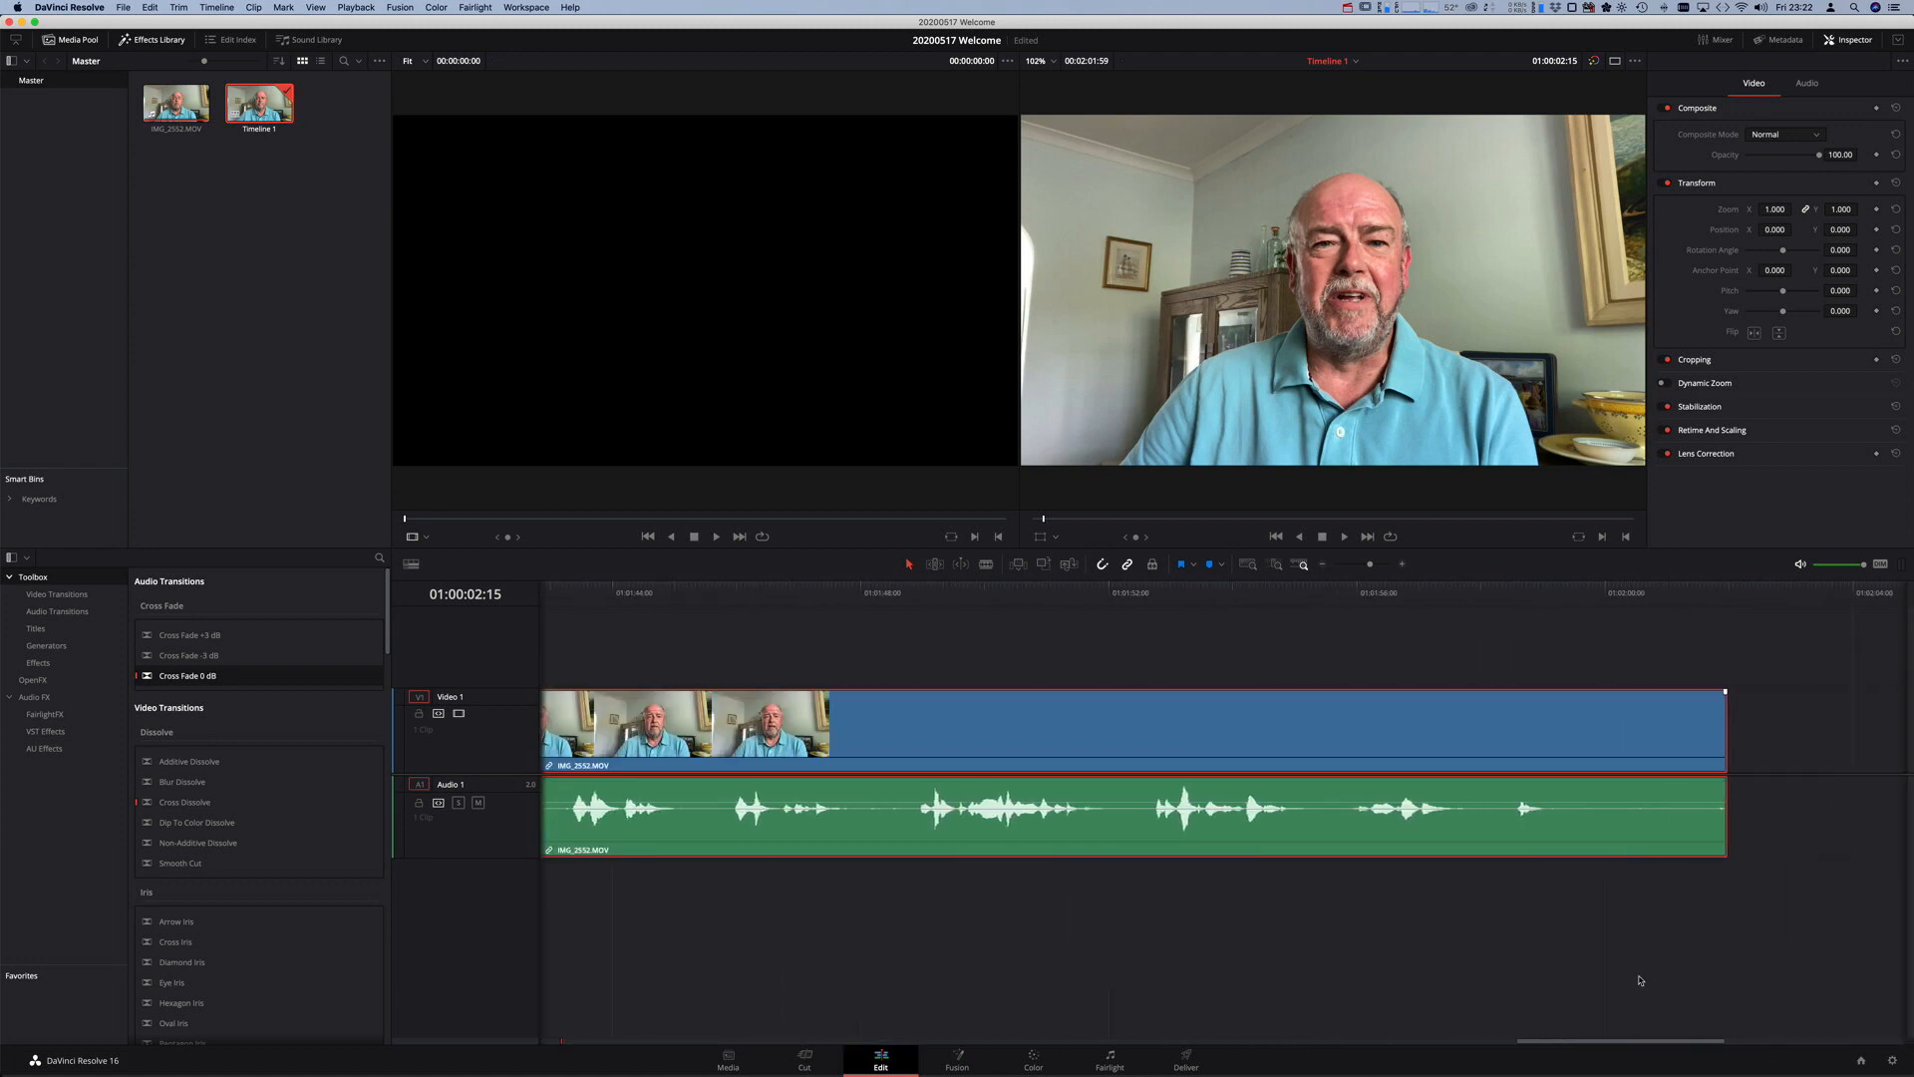
- Trim the clip's end to 01:01:59 and add Cross Fade 0 dB and Cross Dissolve there
{"action": "left_click_drag", "start_coordinate": [1540, 602], "coordinate": [1628, 594]}
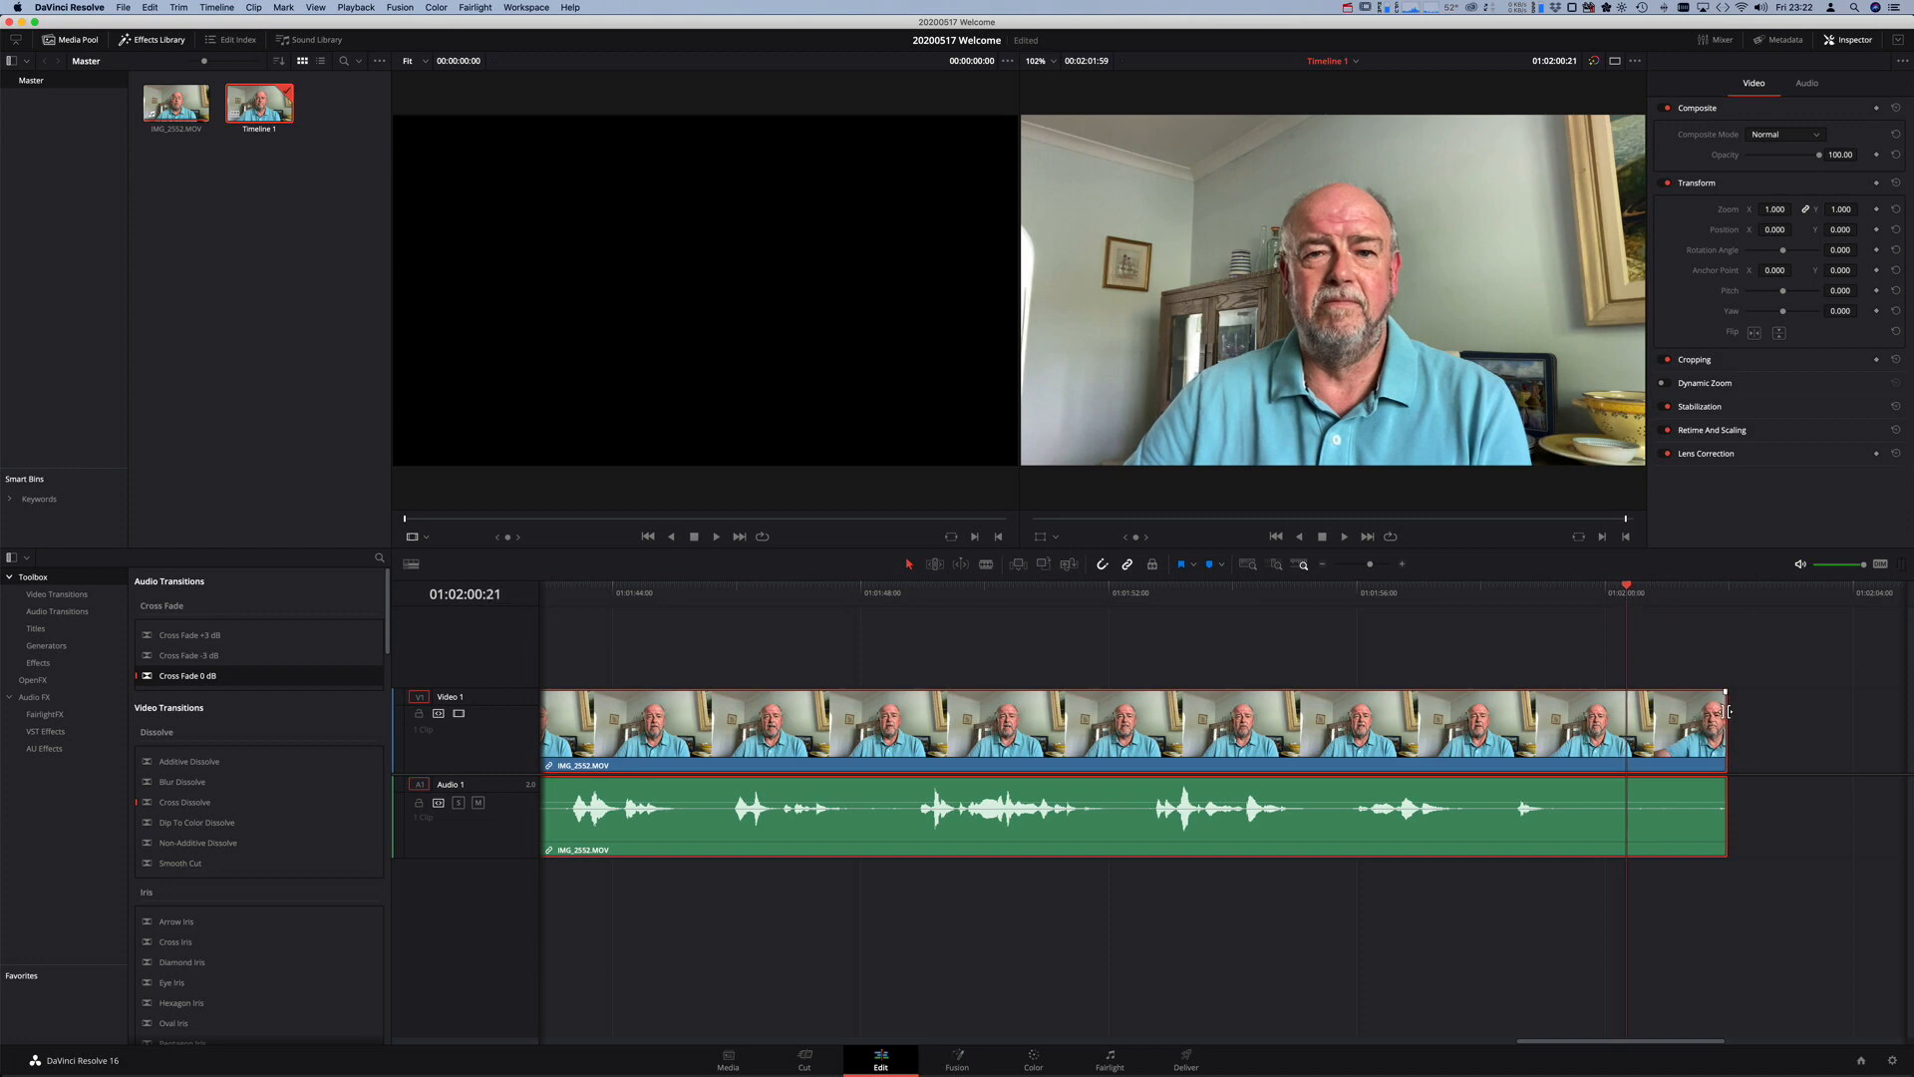
{"action": "left_click_drag", "start_coordinate": [1727, 711], "coordinate": [1628, 711]}
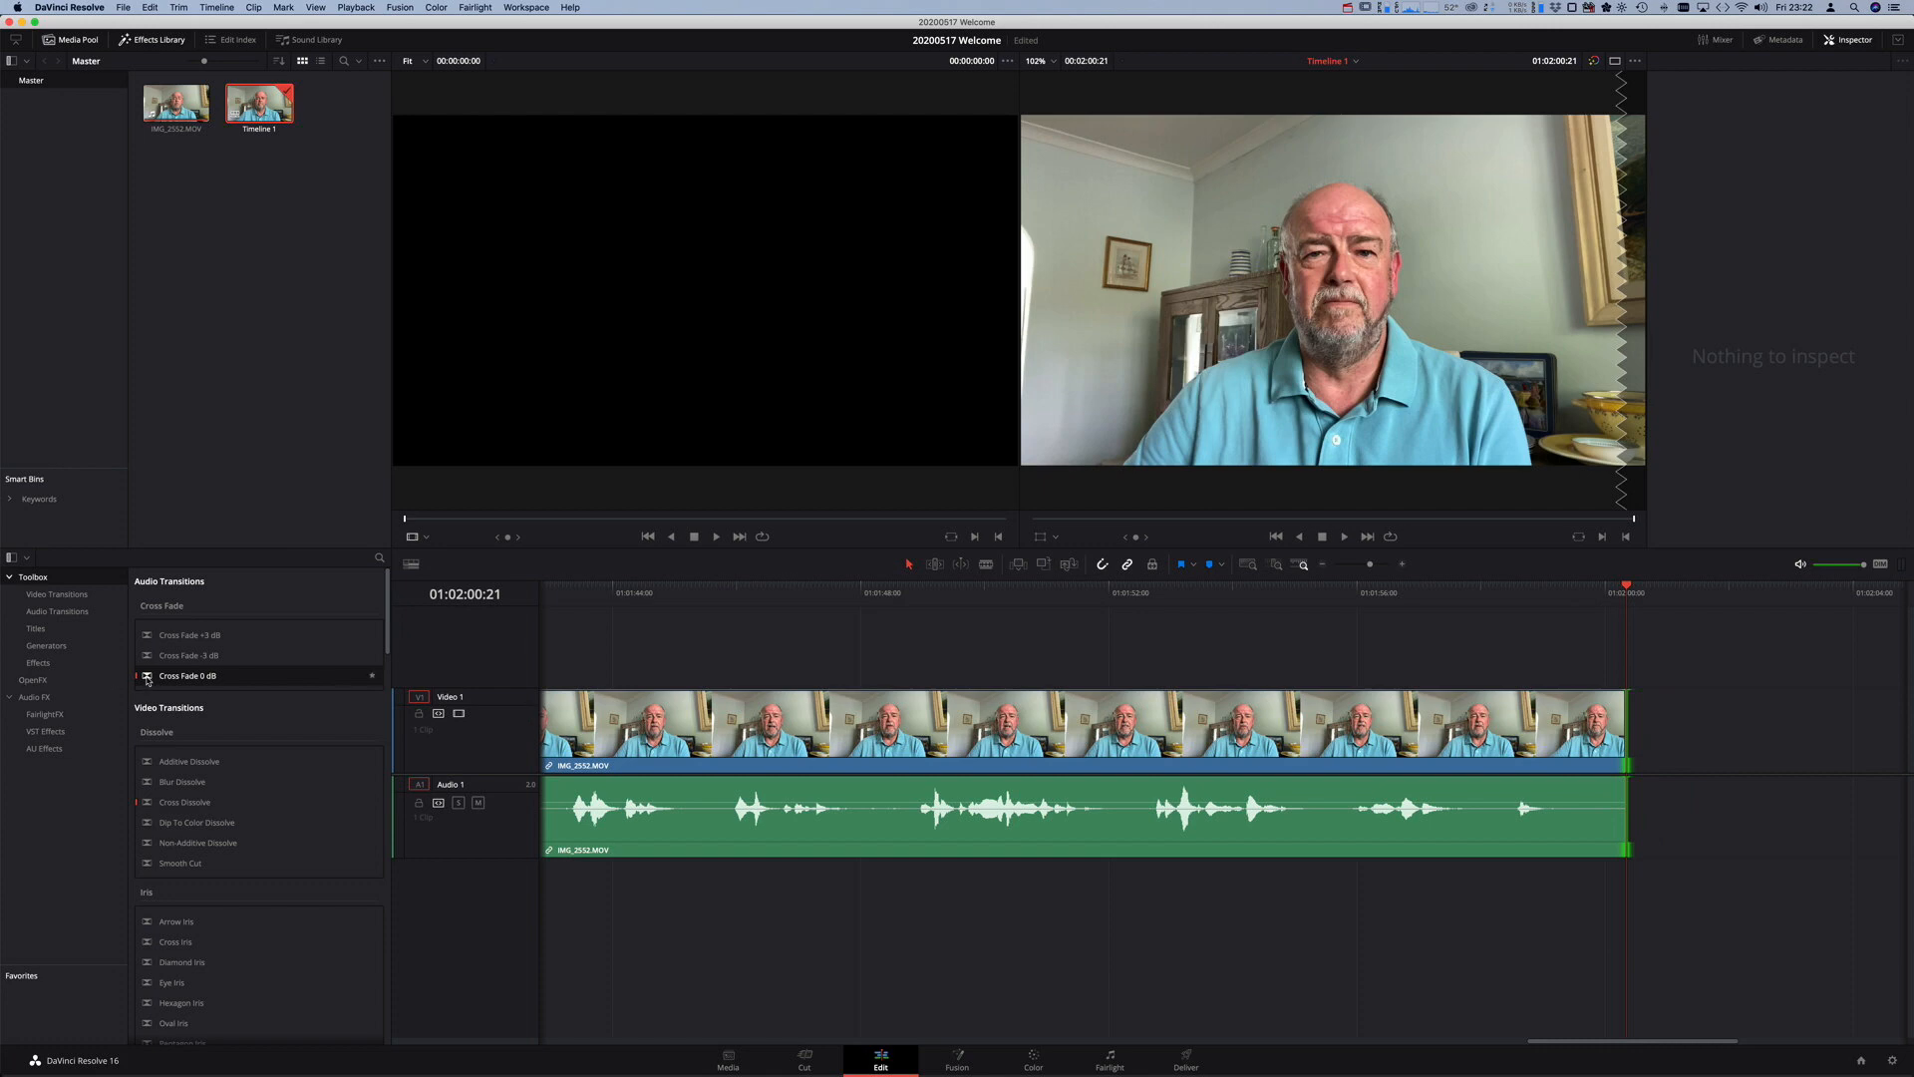
{"action": "left_click_drag", "start_coordinate": [147, 680], "coordinate": [1604, 797]}
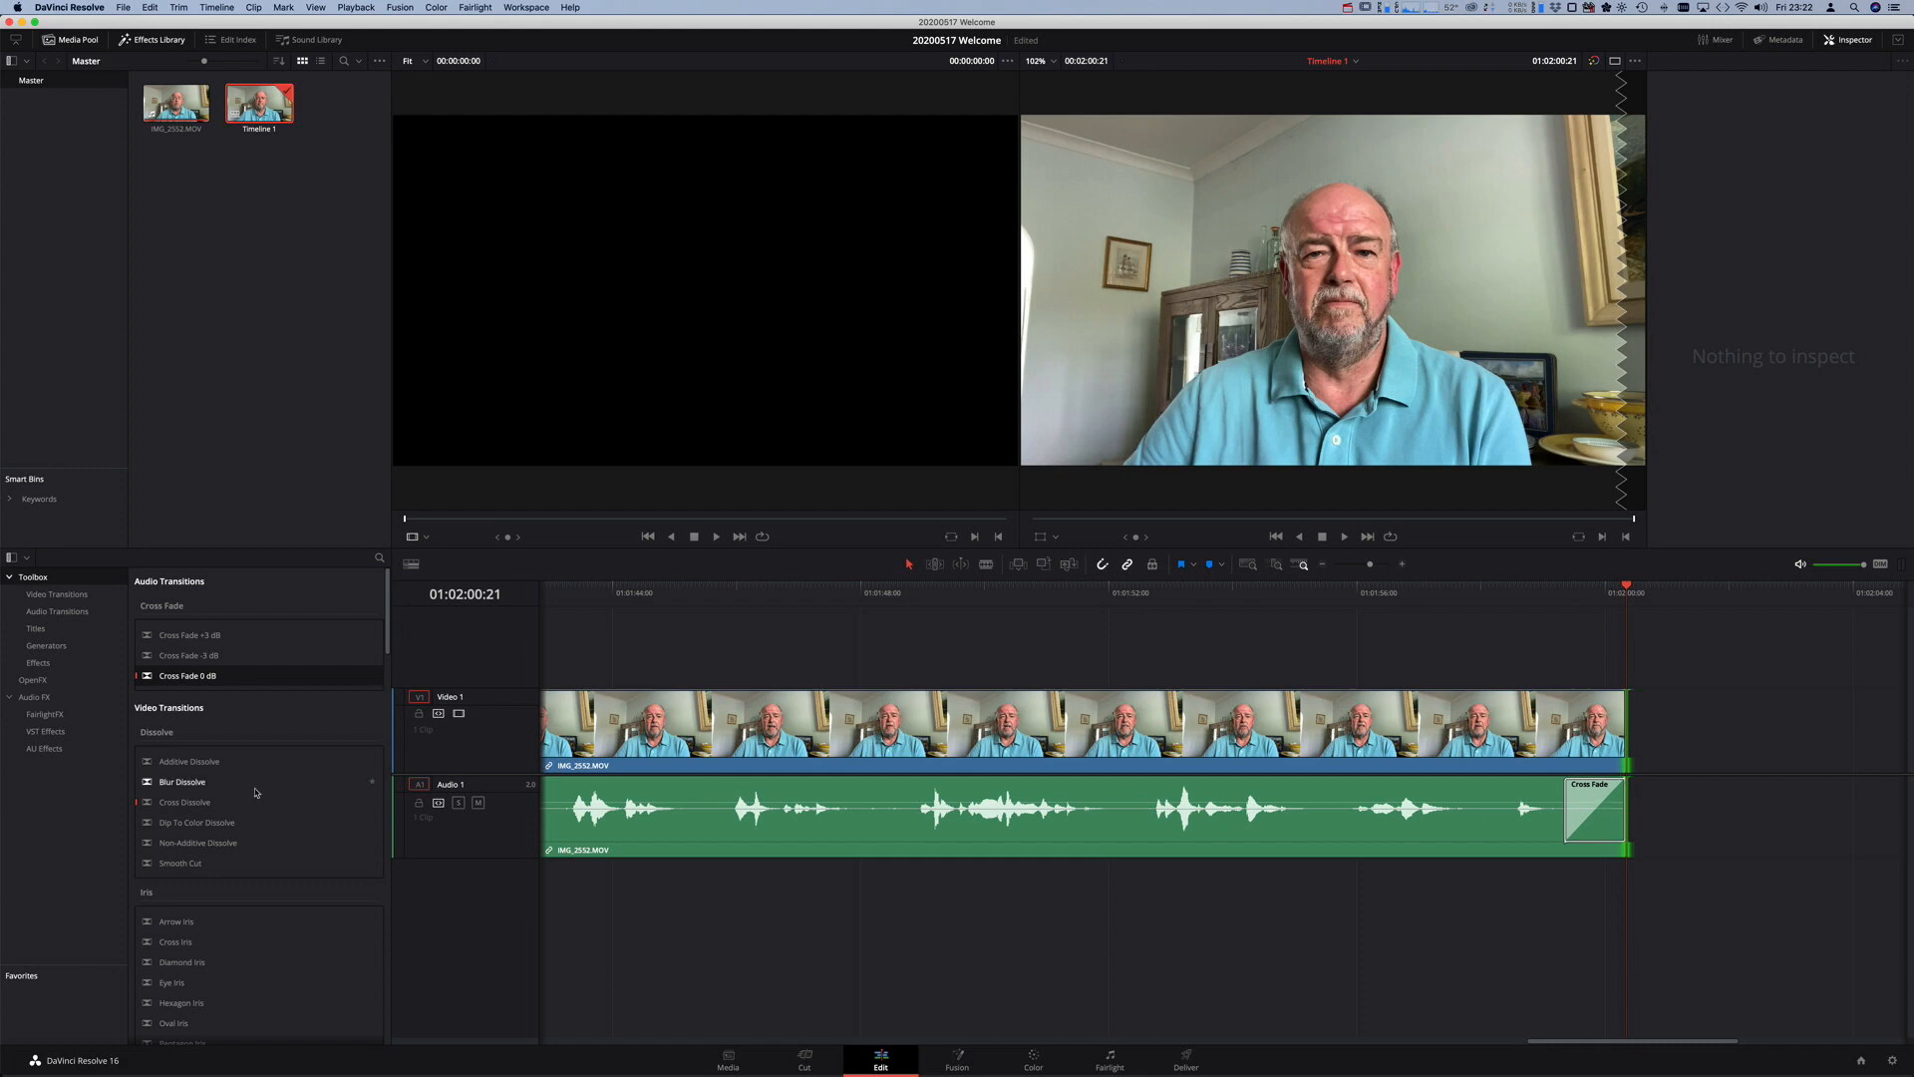
{"action": "left_click", "coordinate": [149, 805]}
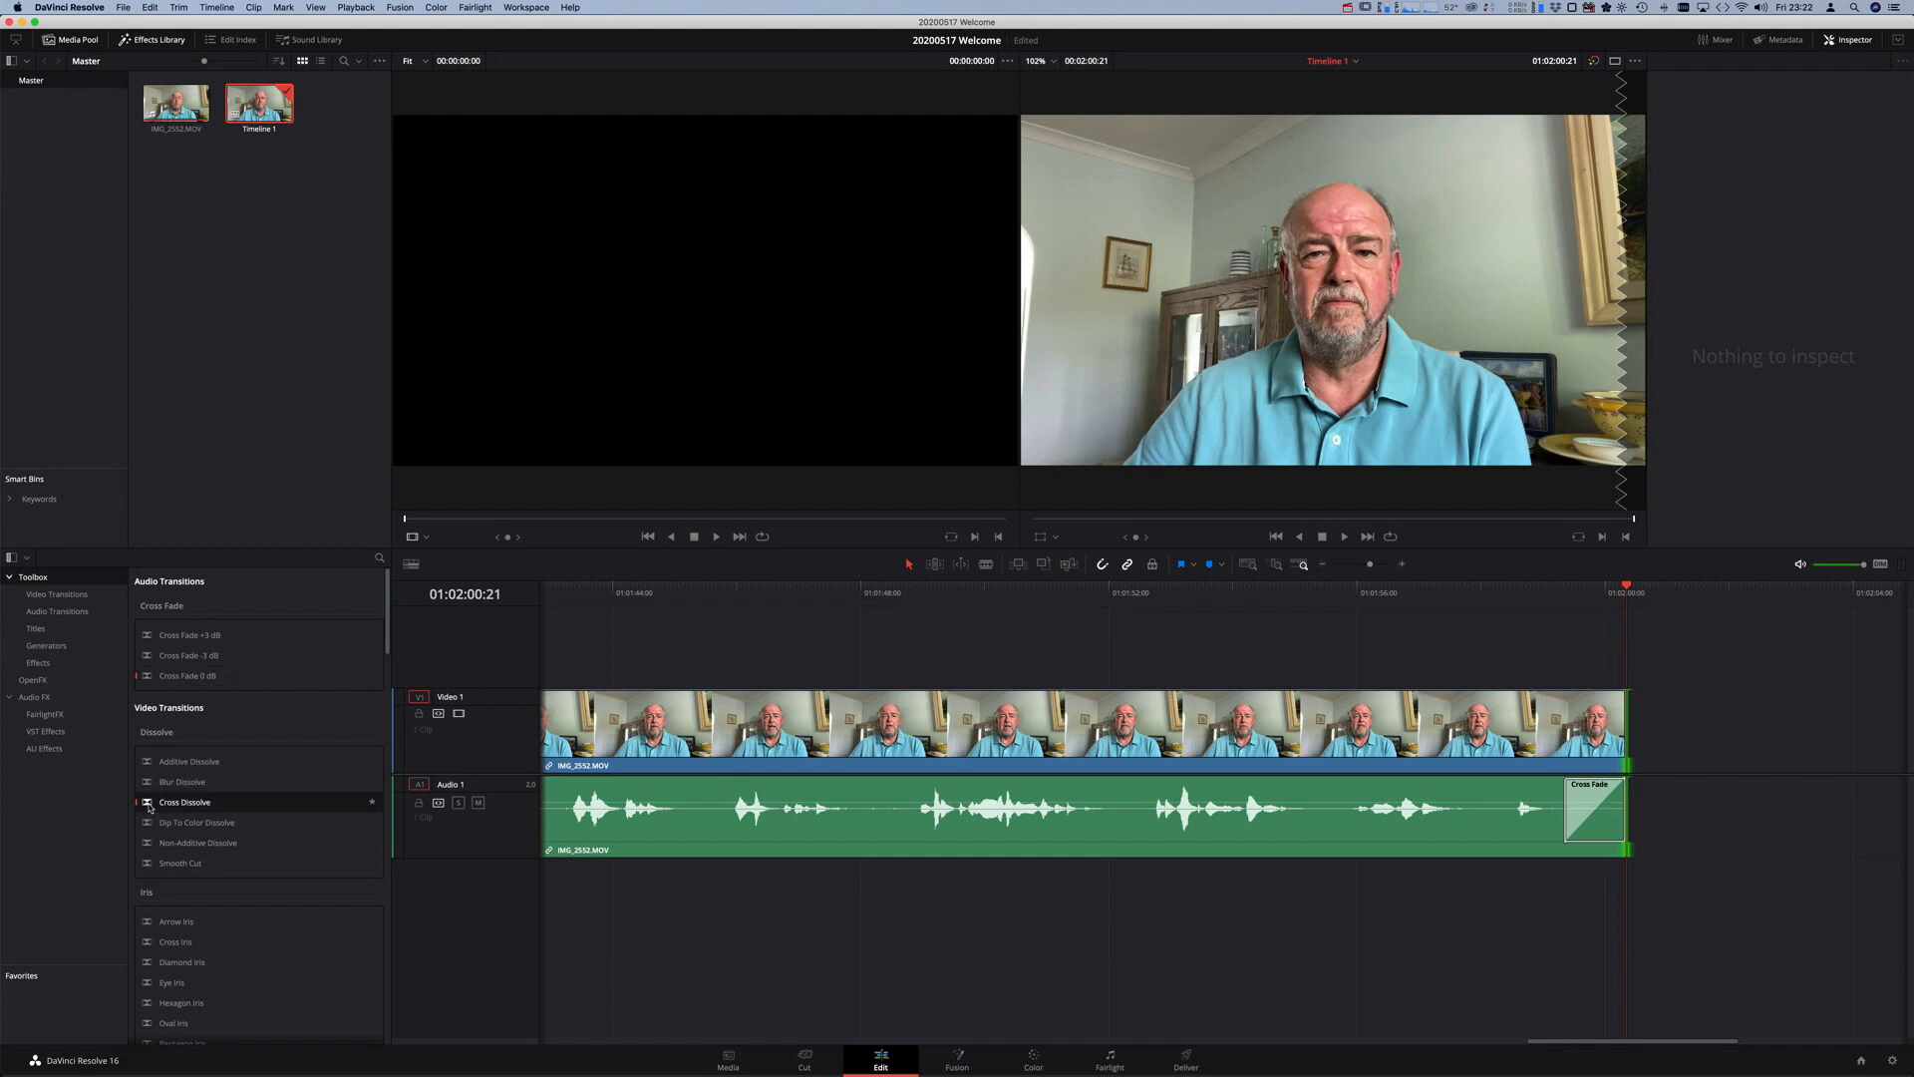
{"action": "left_click_drag", "start_coordinate": [149, 806], "coordinate": [1592, 718]}
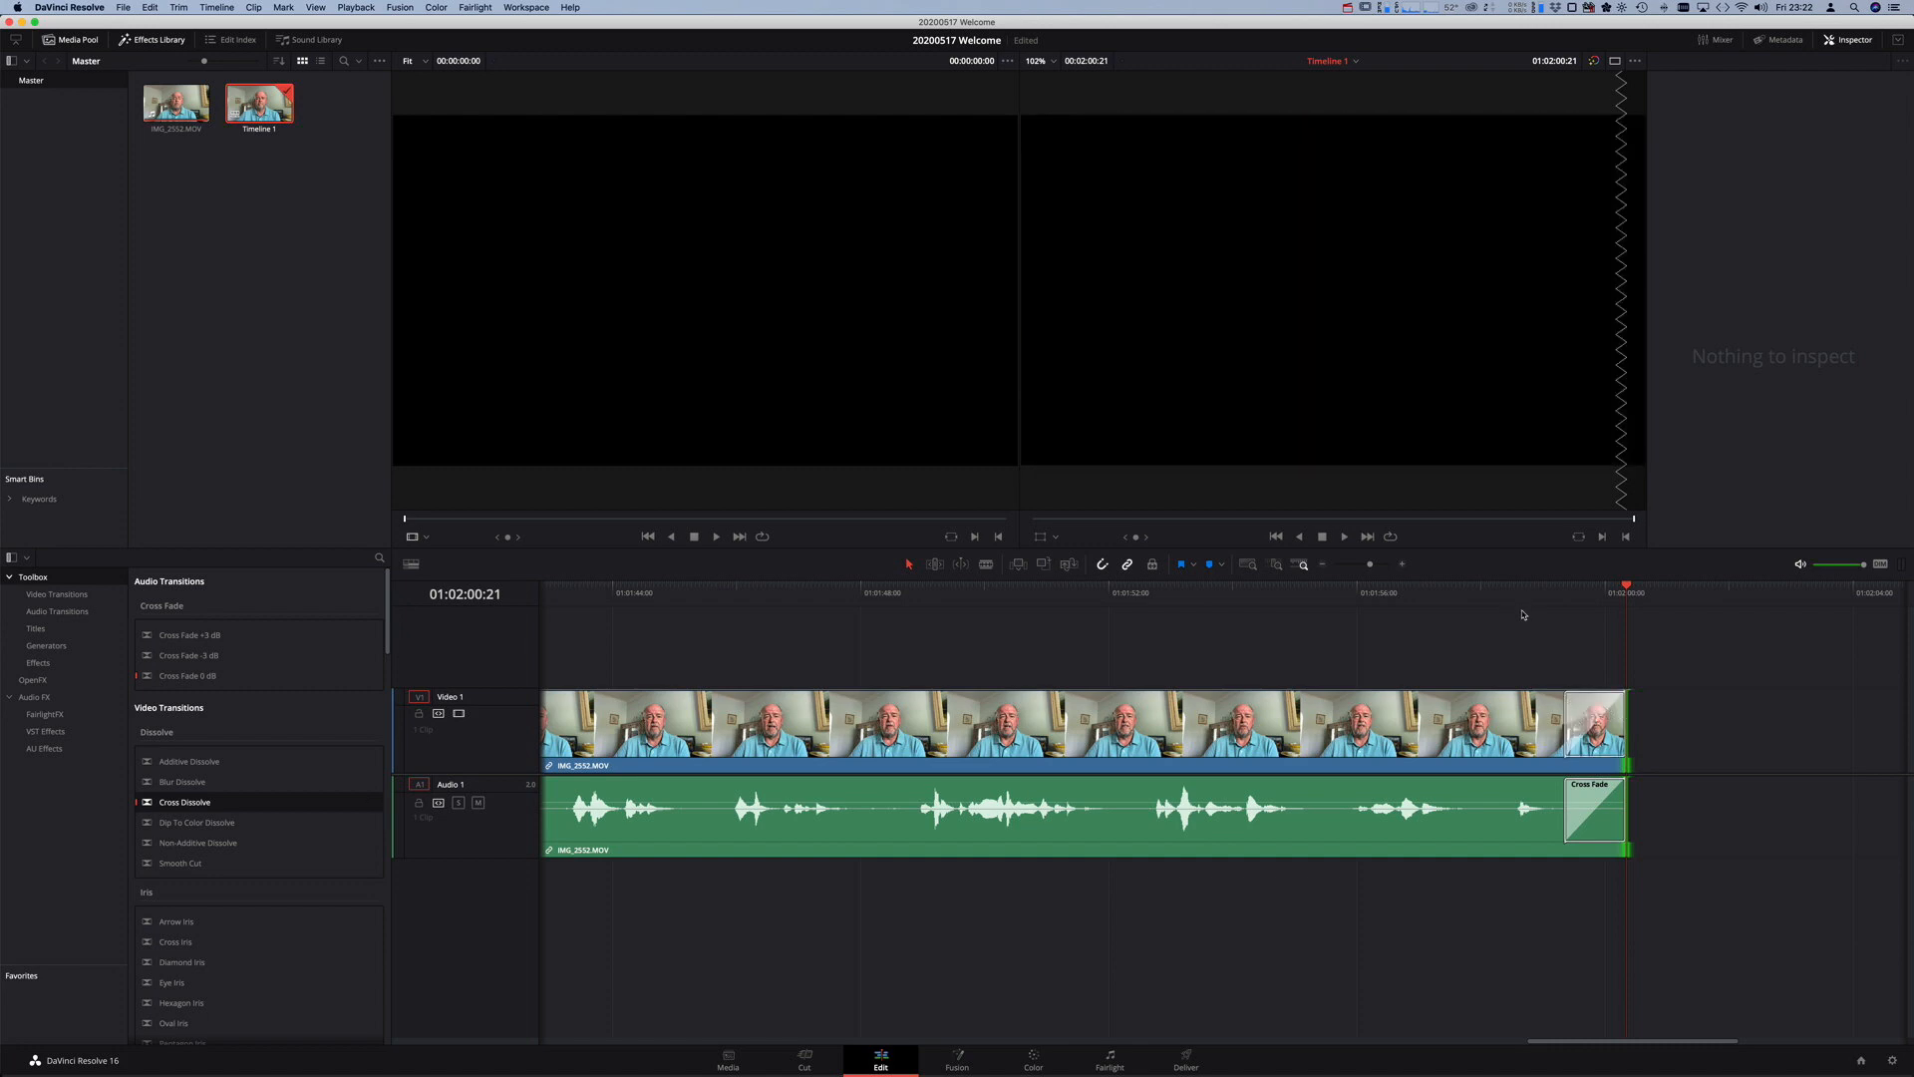
- Play back and scrub through the fade-out at the clip's end
{"action": "left_click", "coordinate": [1545, 596]}
{"action": "key", "text": "space"}
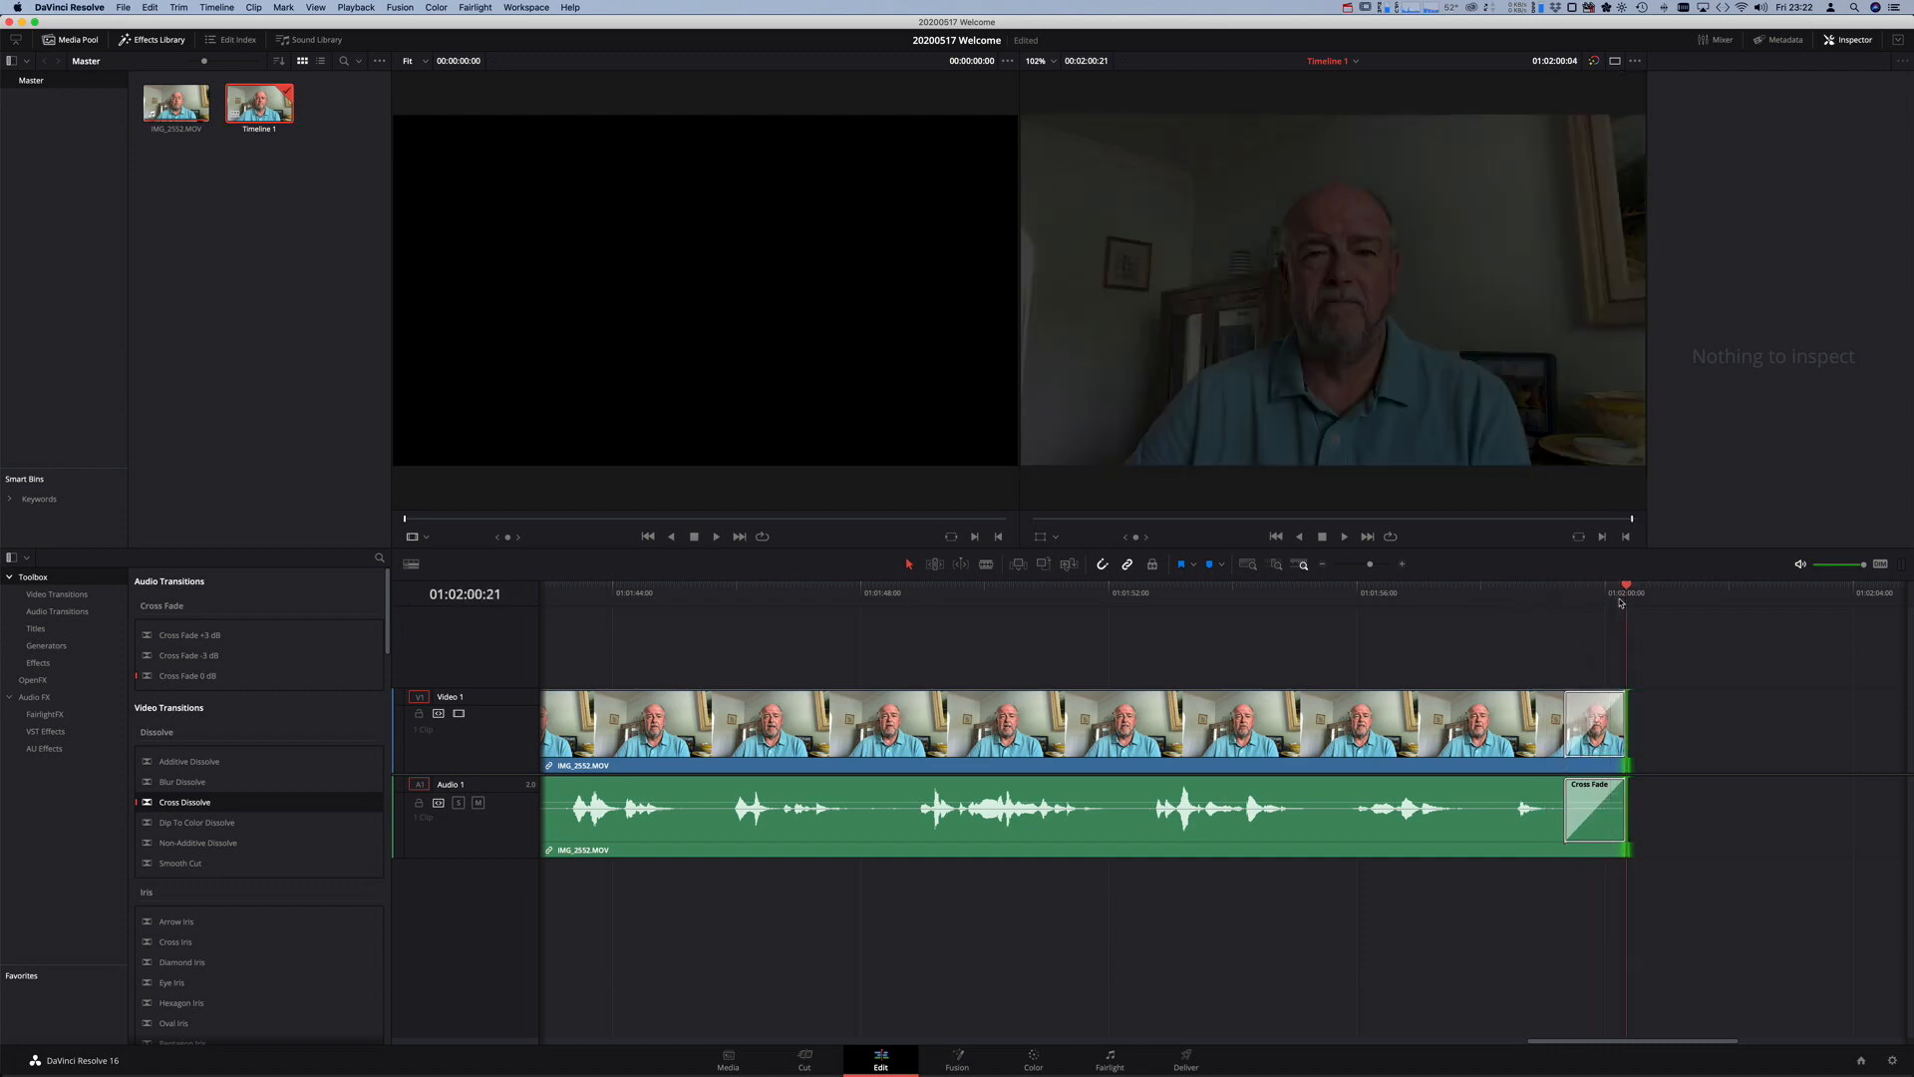
{"action": "left_click_drag", "start_coordinate": [1632, 602], "coordinate": [1572, 604]}
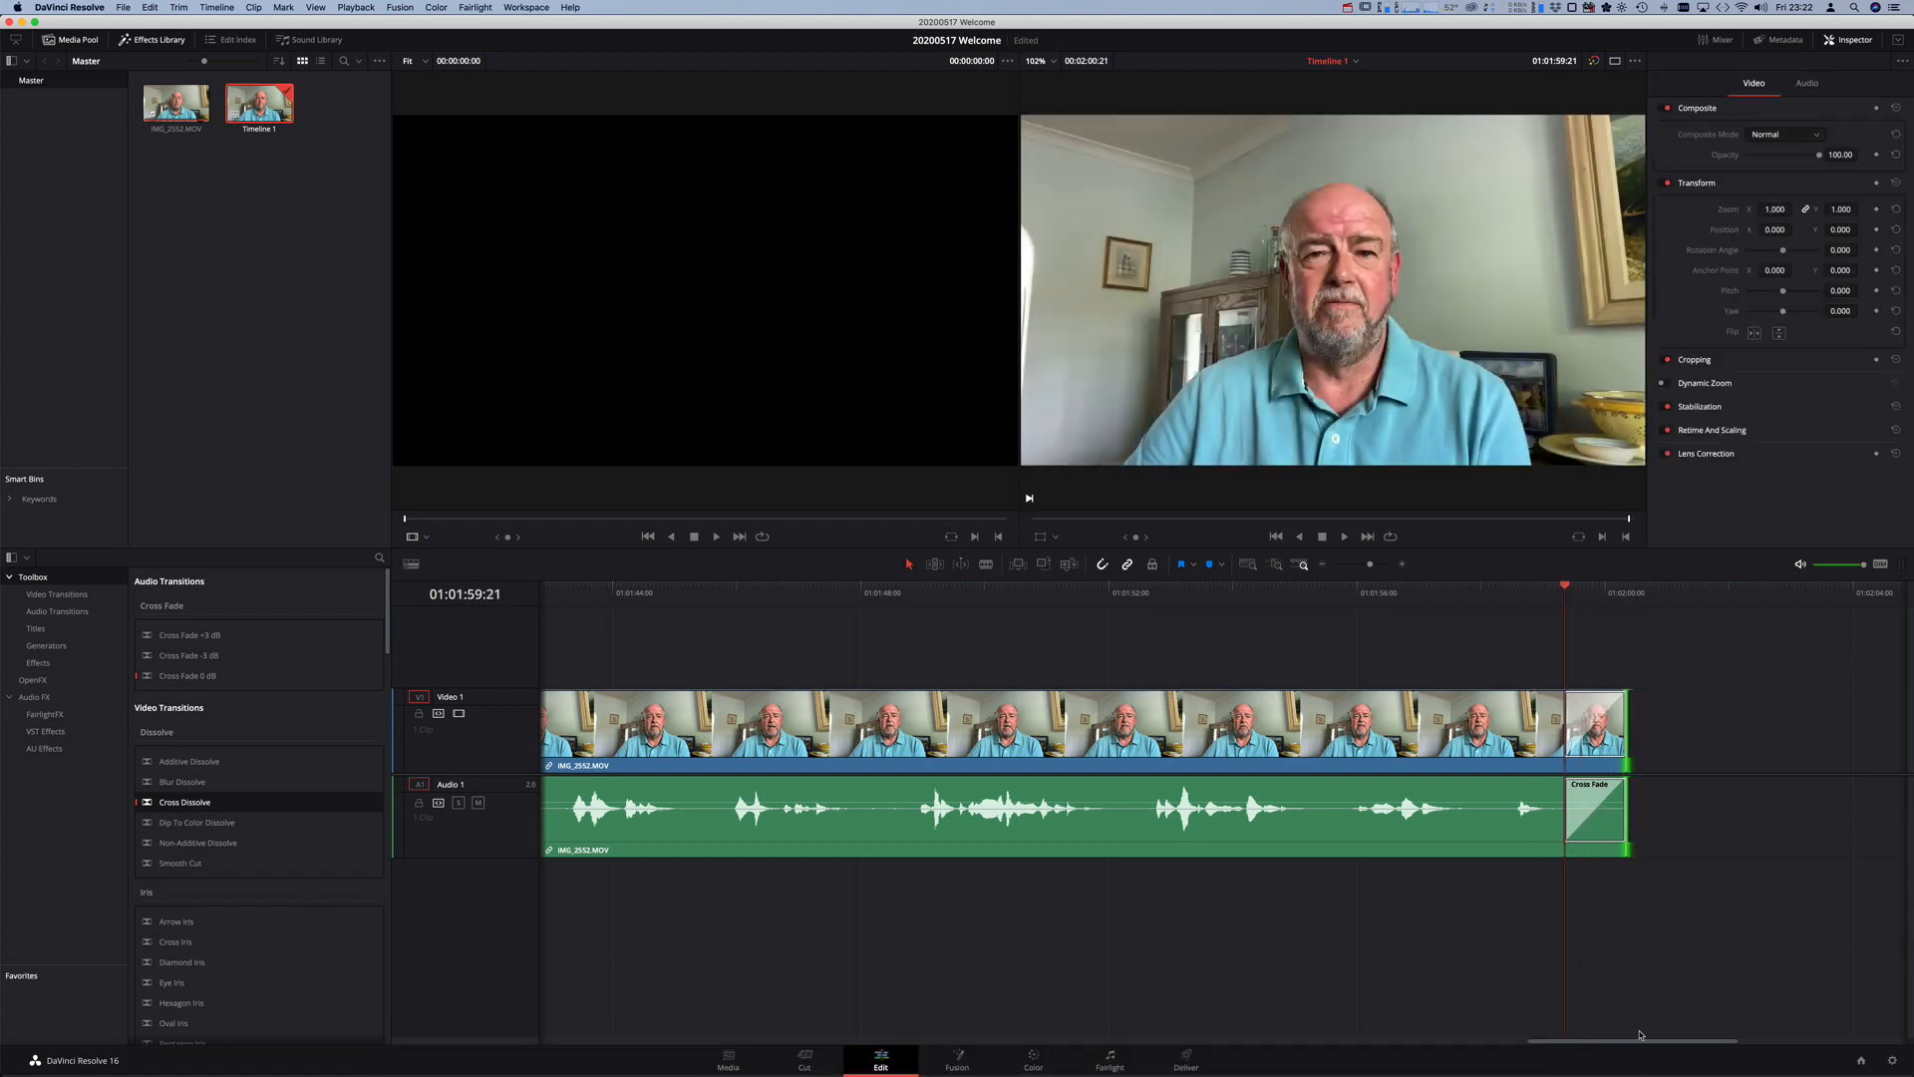
- Scroll the timeline back to the start and park the playhead at 01:00:01:50
{"action": "left_click_drag", "start_coordinate": [1640, 1044], "coordinate": [967, 1042]}
{"action": "scroll", "coordinate": [895, 1000], "scroll_direction": "left", "scroll_amount": 10}
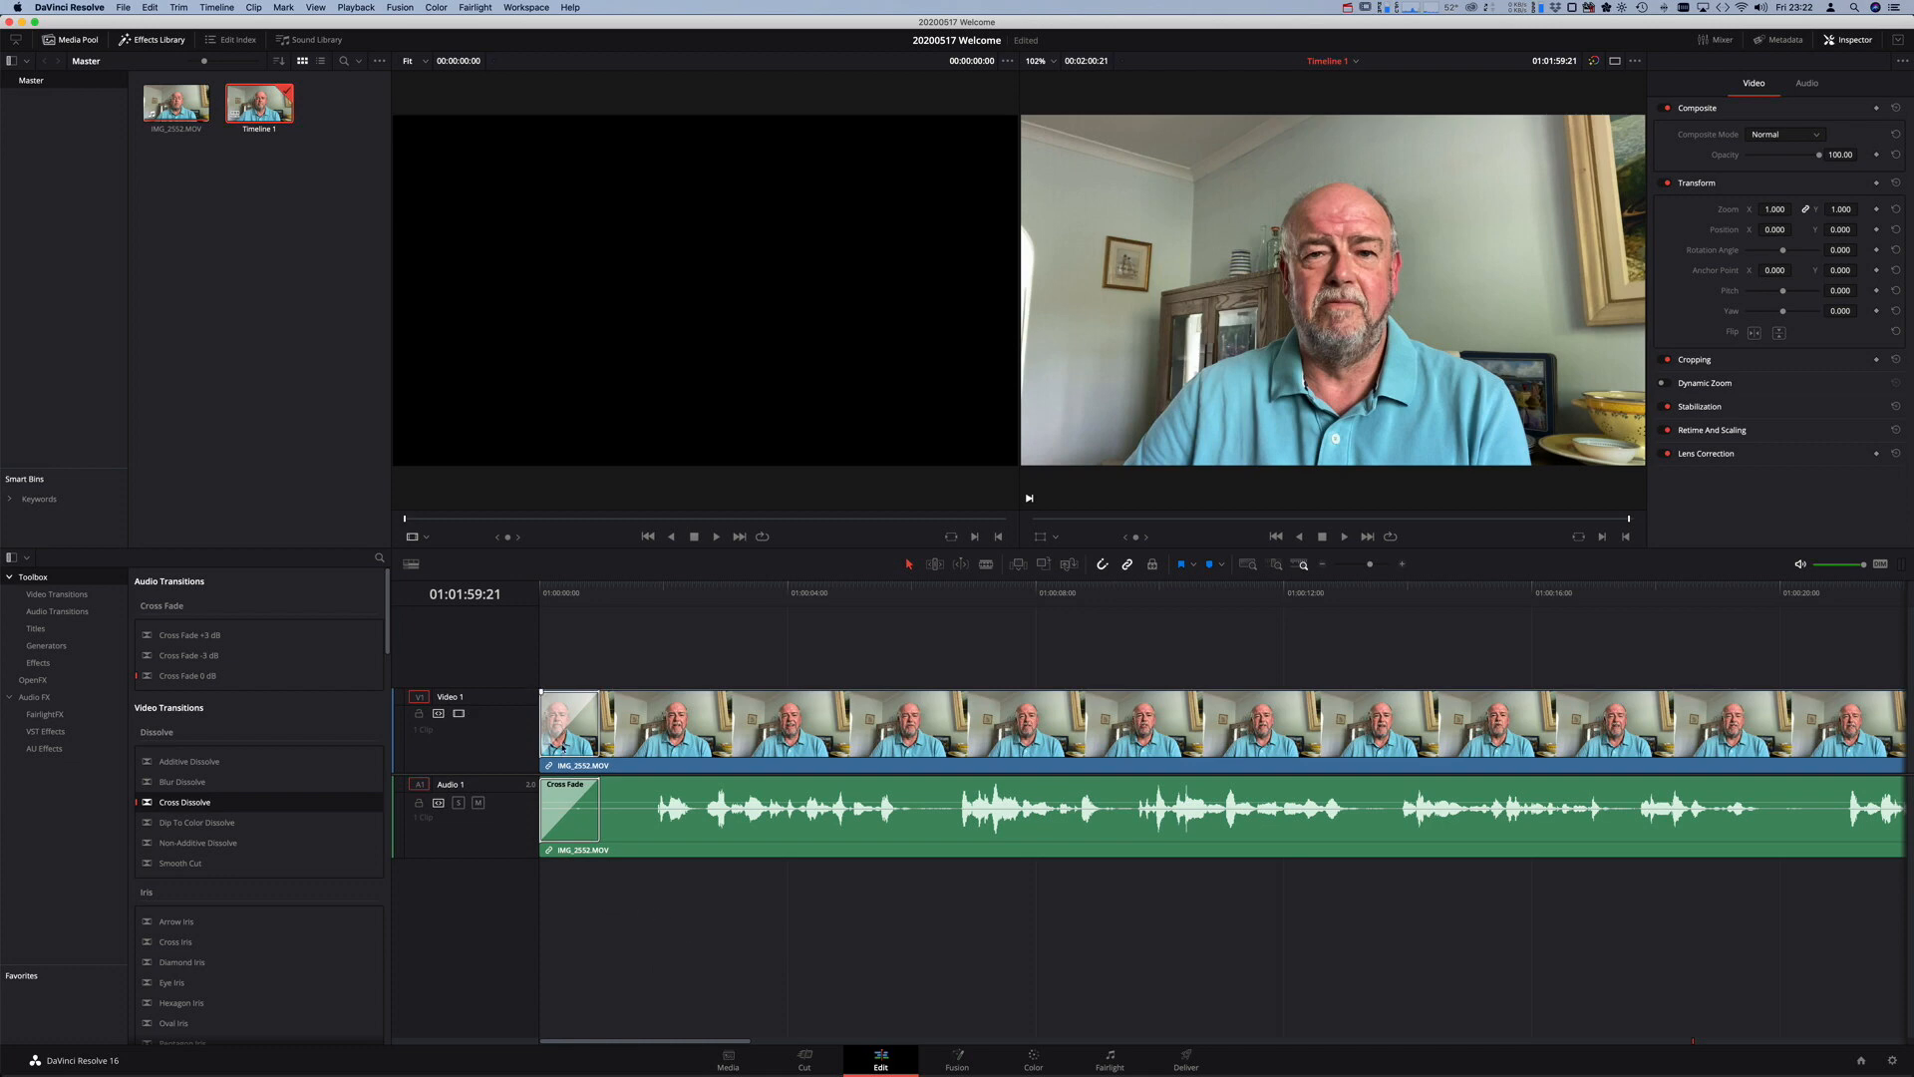
{"action": "left_click", "coordinate": [631, 592]}
{"action": "left_click", "coordinate": [652, 592]}
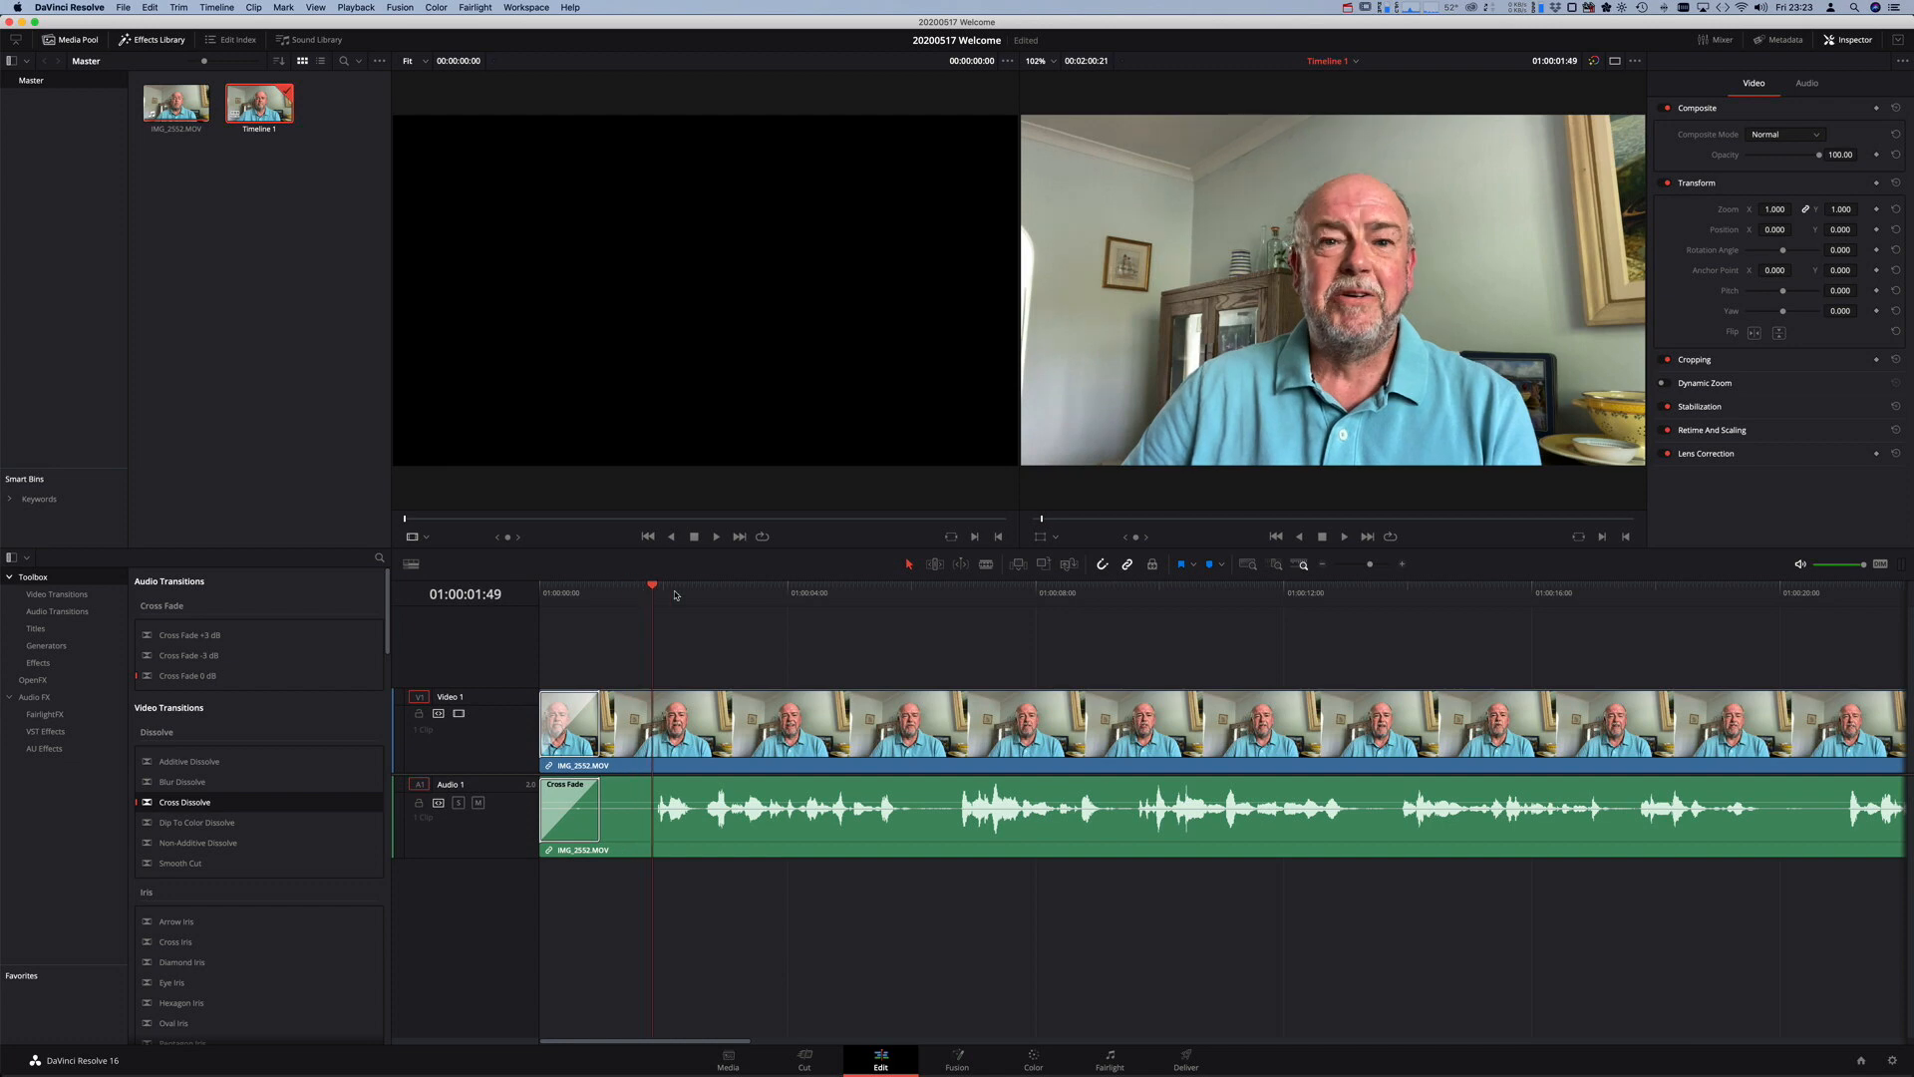
{"action": "left_click", "coordinate": [654, 594]}
- Paste the copied Lower 3rd Simple Box 1 Line title at 01:00:01:50 and scrub to preview it
{"action": "left_click", "coordinate": [150, 8]}
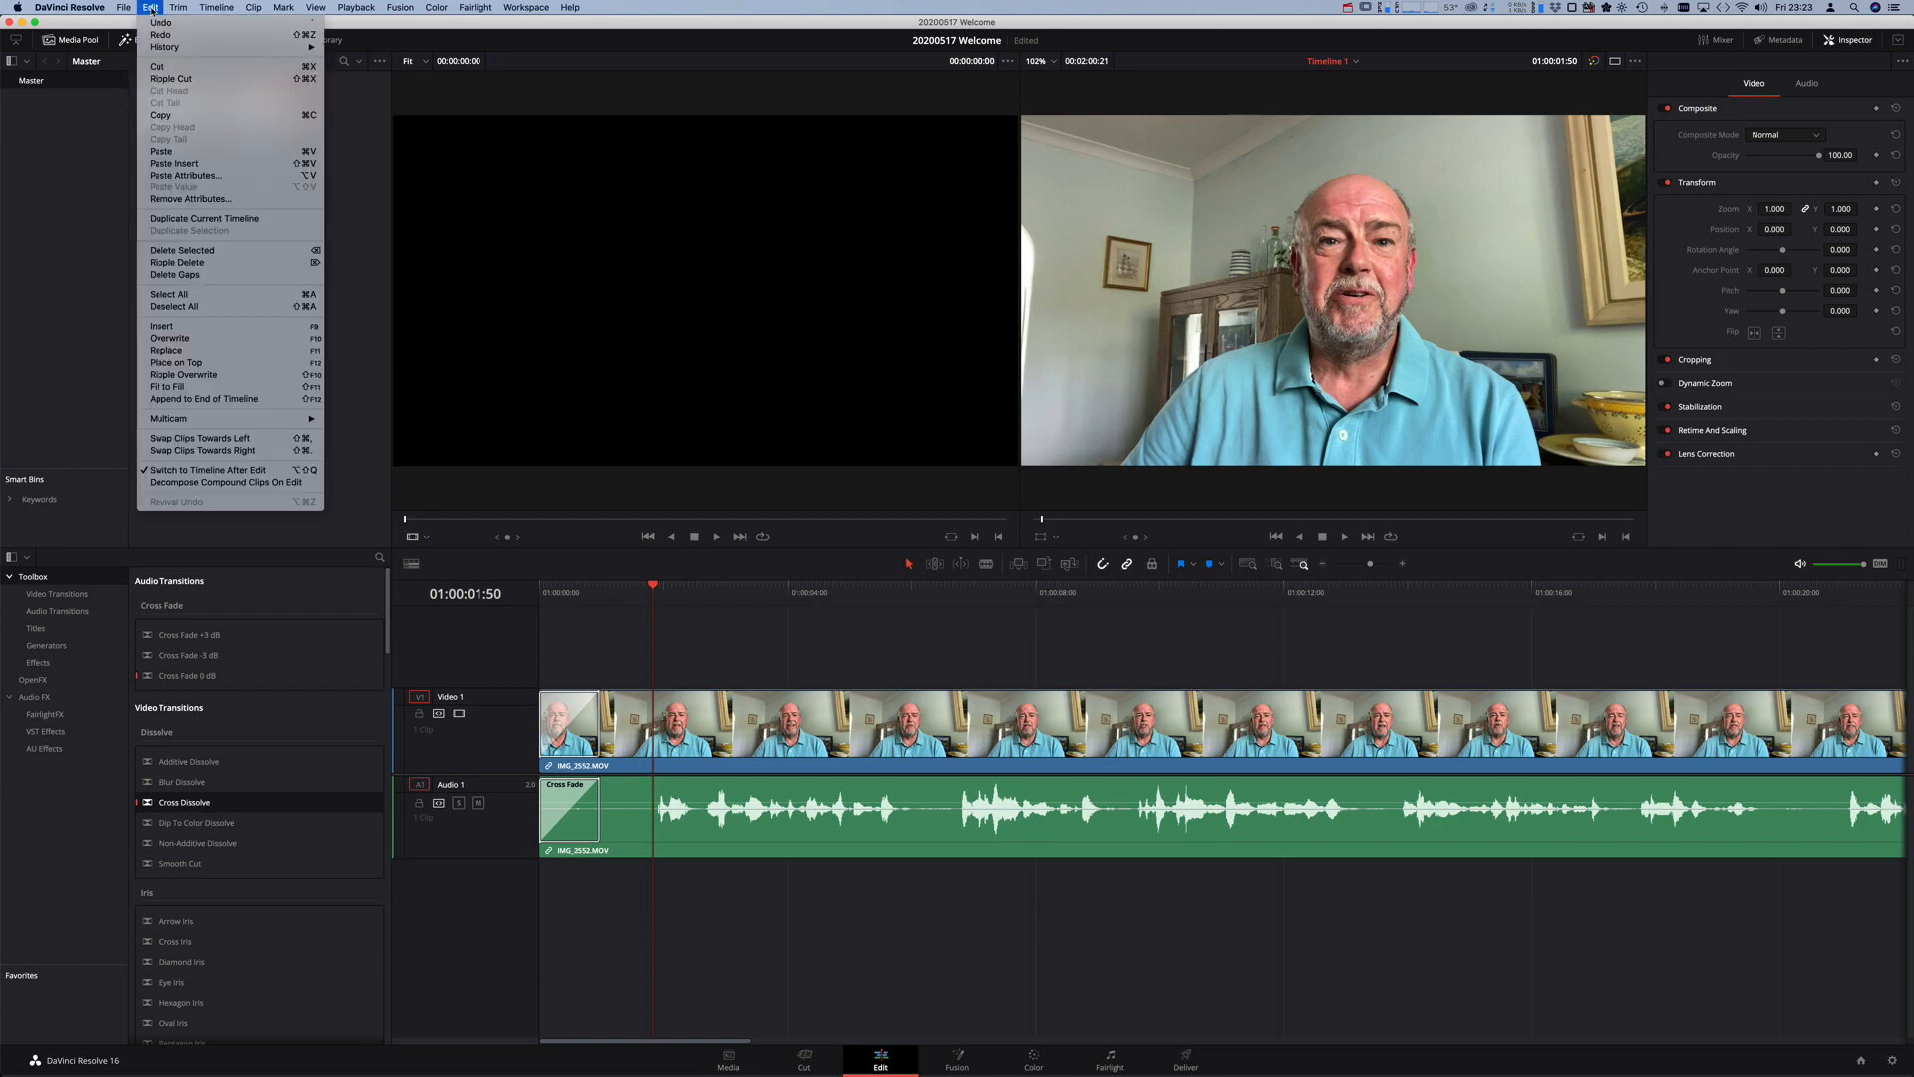
{"action": "left_click", "coordinate": [228, 151]}
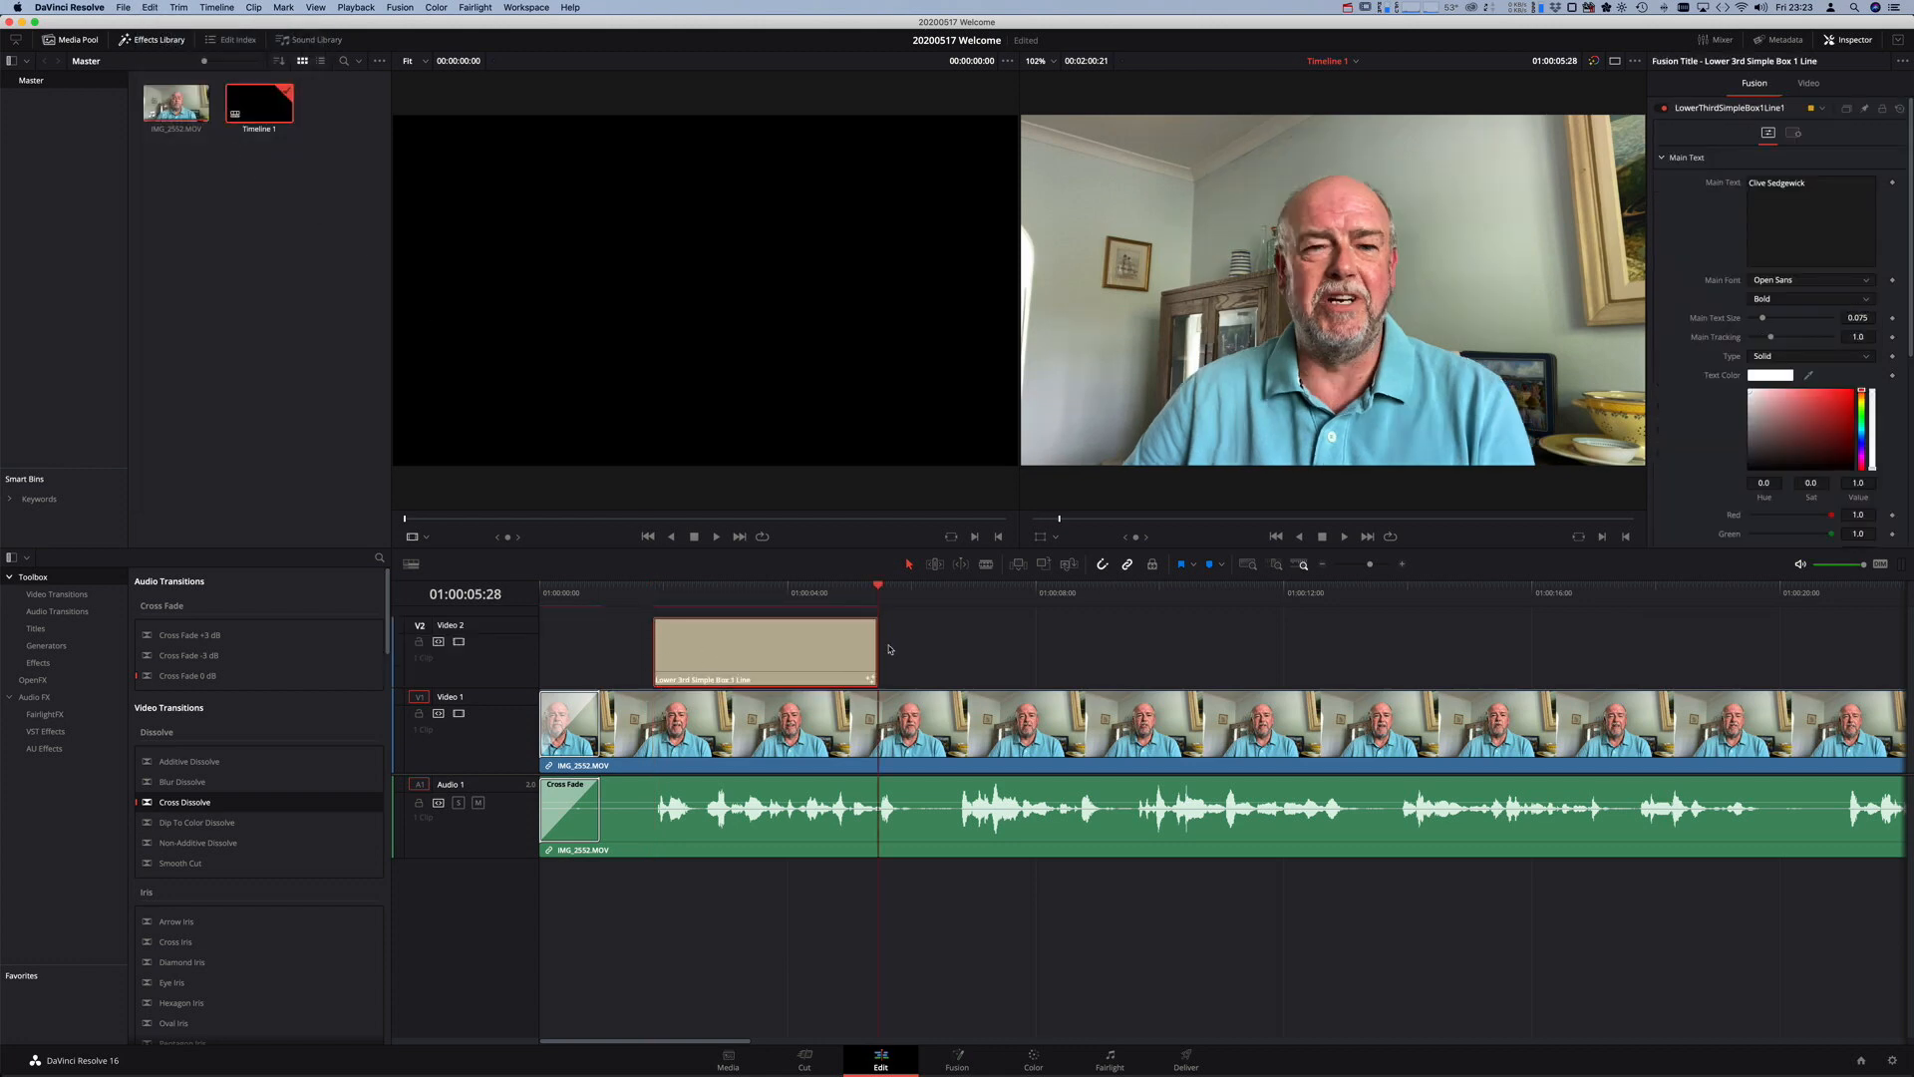
{"action": "left_click", "coordinate": [655, 594]}
{"action": "mouse_move", "coordinate": [663, 592]}
{"action": "left_mouse_down"}
{"action": "mouse_move", "coordinate": [748, 596]}
{"action": "mouse_move", "coordinate": [628, 596]}
{"action": "mouse_move", "coordinate": [671, 596]}
{"action": "mouse_move", "coordinate": [653, 598]}
{"action": "left_mouse_up"}
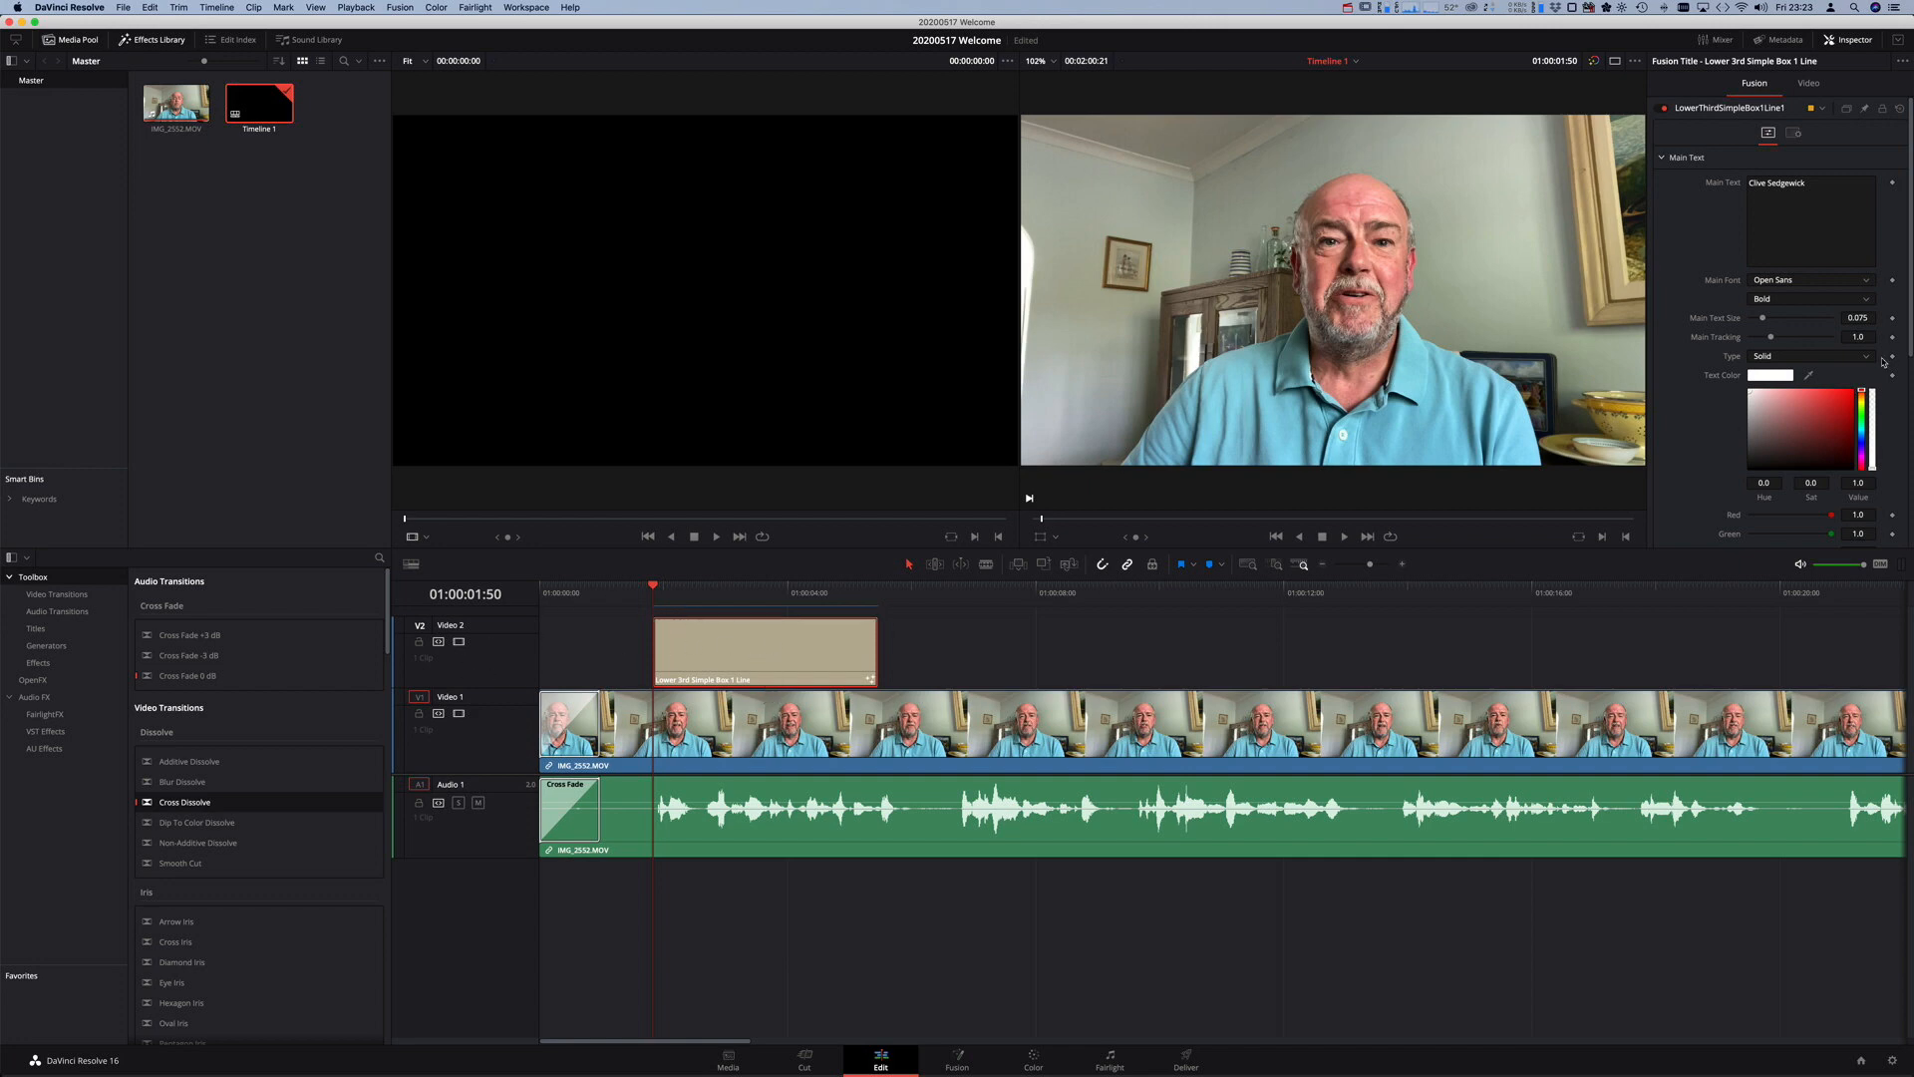
- Scrub to 01:00:03:41 to show the green banner and select the whole name in Main Text
{"action": "left_click", "coordinate": [1808, 84]}
{"action": "left_click", "coordinate": [1756, 85]}
{"action": "scroll", "coordinate": [1910, 204], "scroll_direction": "down", "scroll_amount": 5}
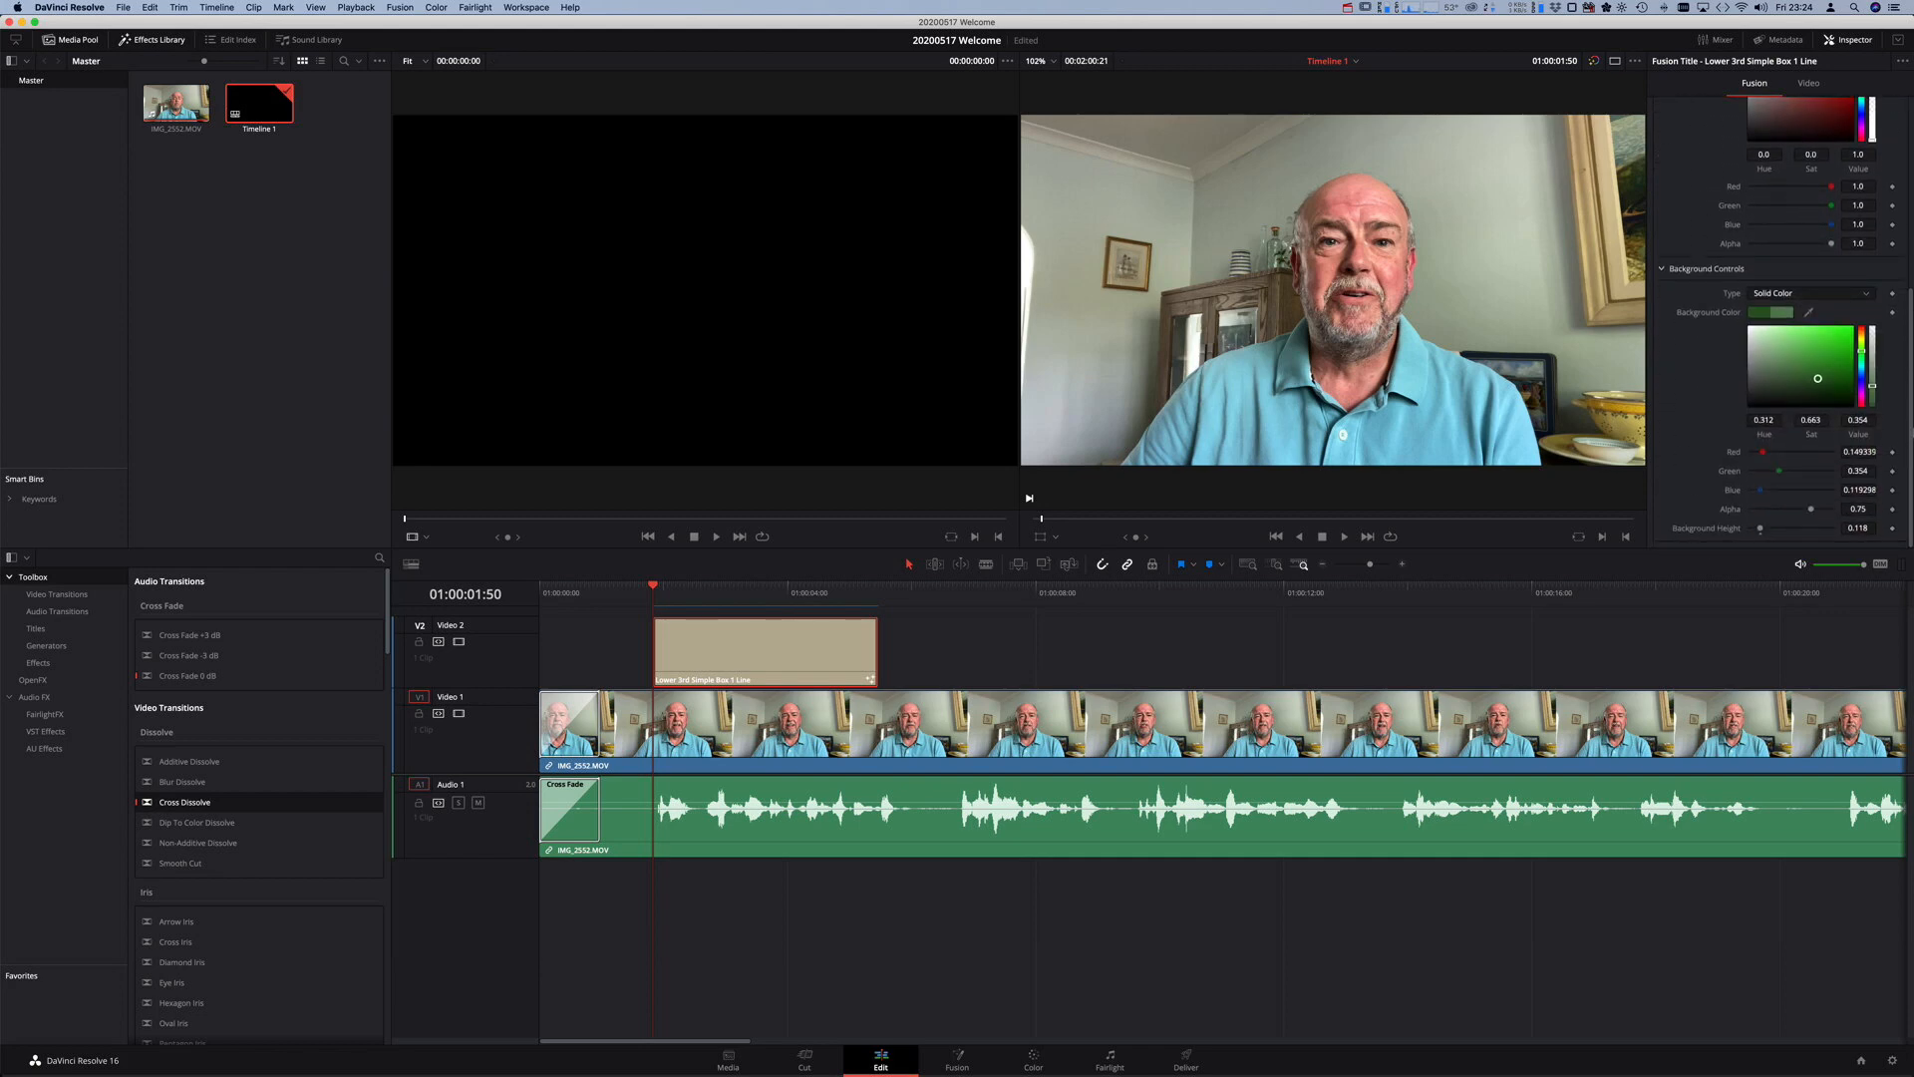
{"action": "left_click_drag", "start_coordinate": [1912, 414], "coordinate": [1912, 189]}
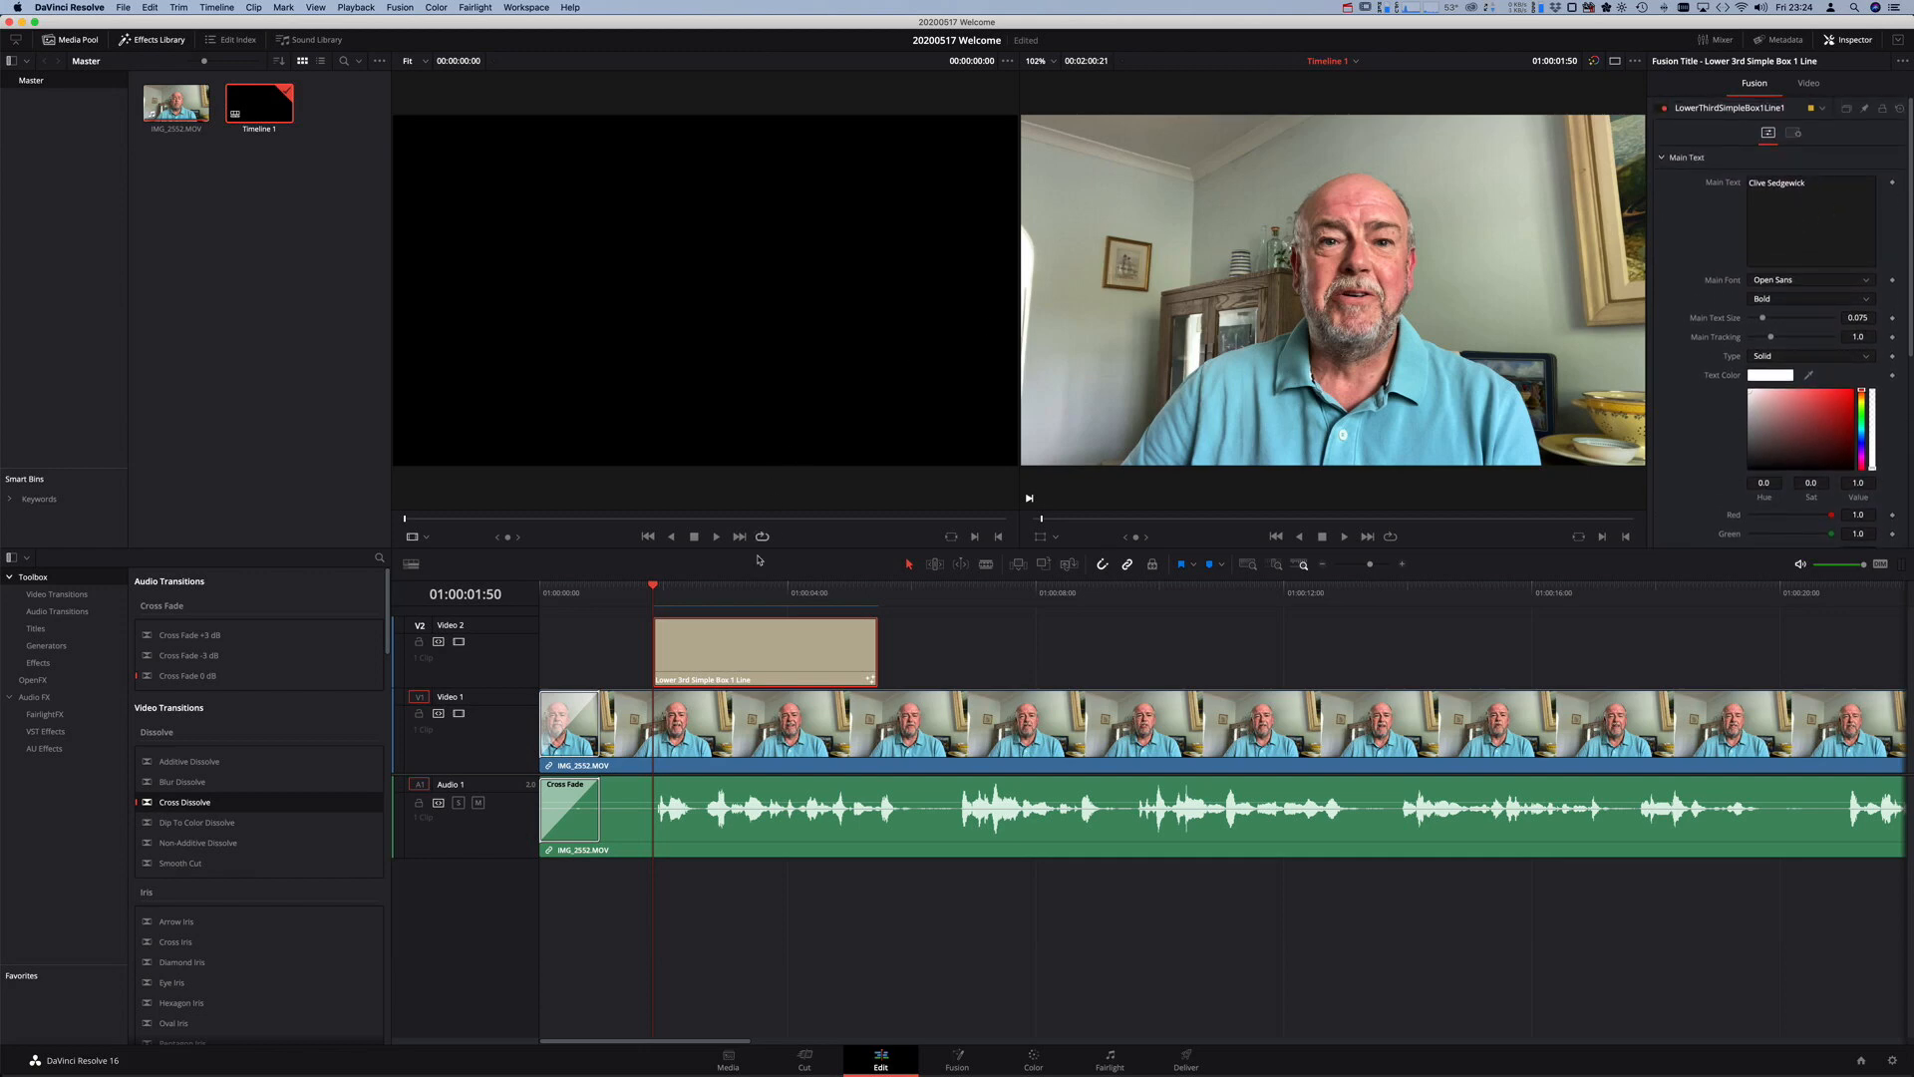
{"action": "left_click_drag", "start_coordinate": [659, 588], "coordinate": [768, 595]}
{"action": "left_click_drag", "start_coordinate": [1821, 184], "coordinate": [1700, 179]}
{"action": "left_click_drag", "start_coordinate": [1837, 189], "coordinate": [1698, 189]}
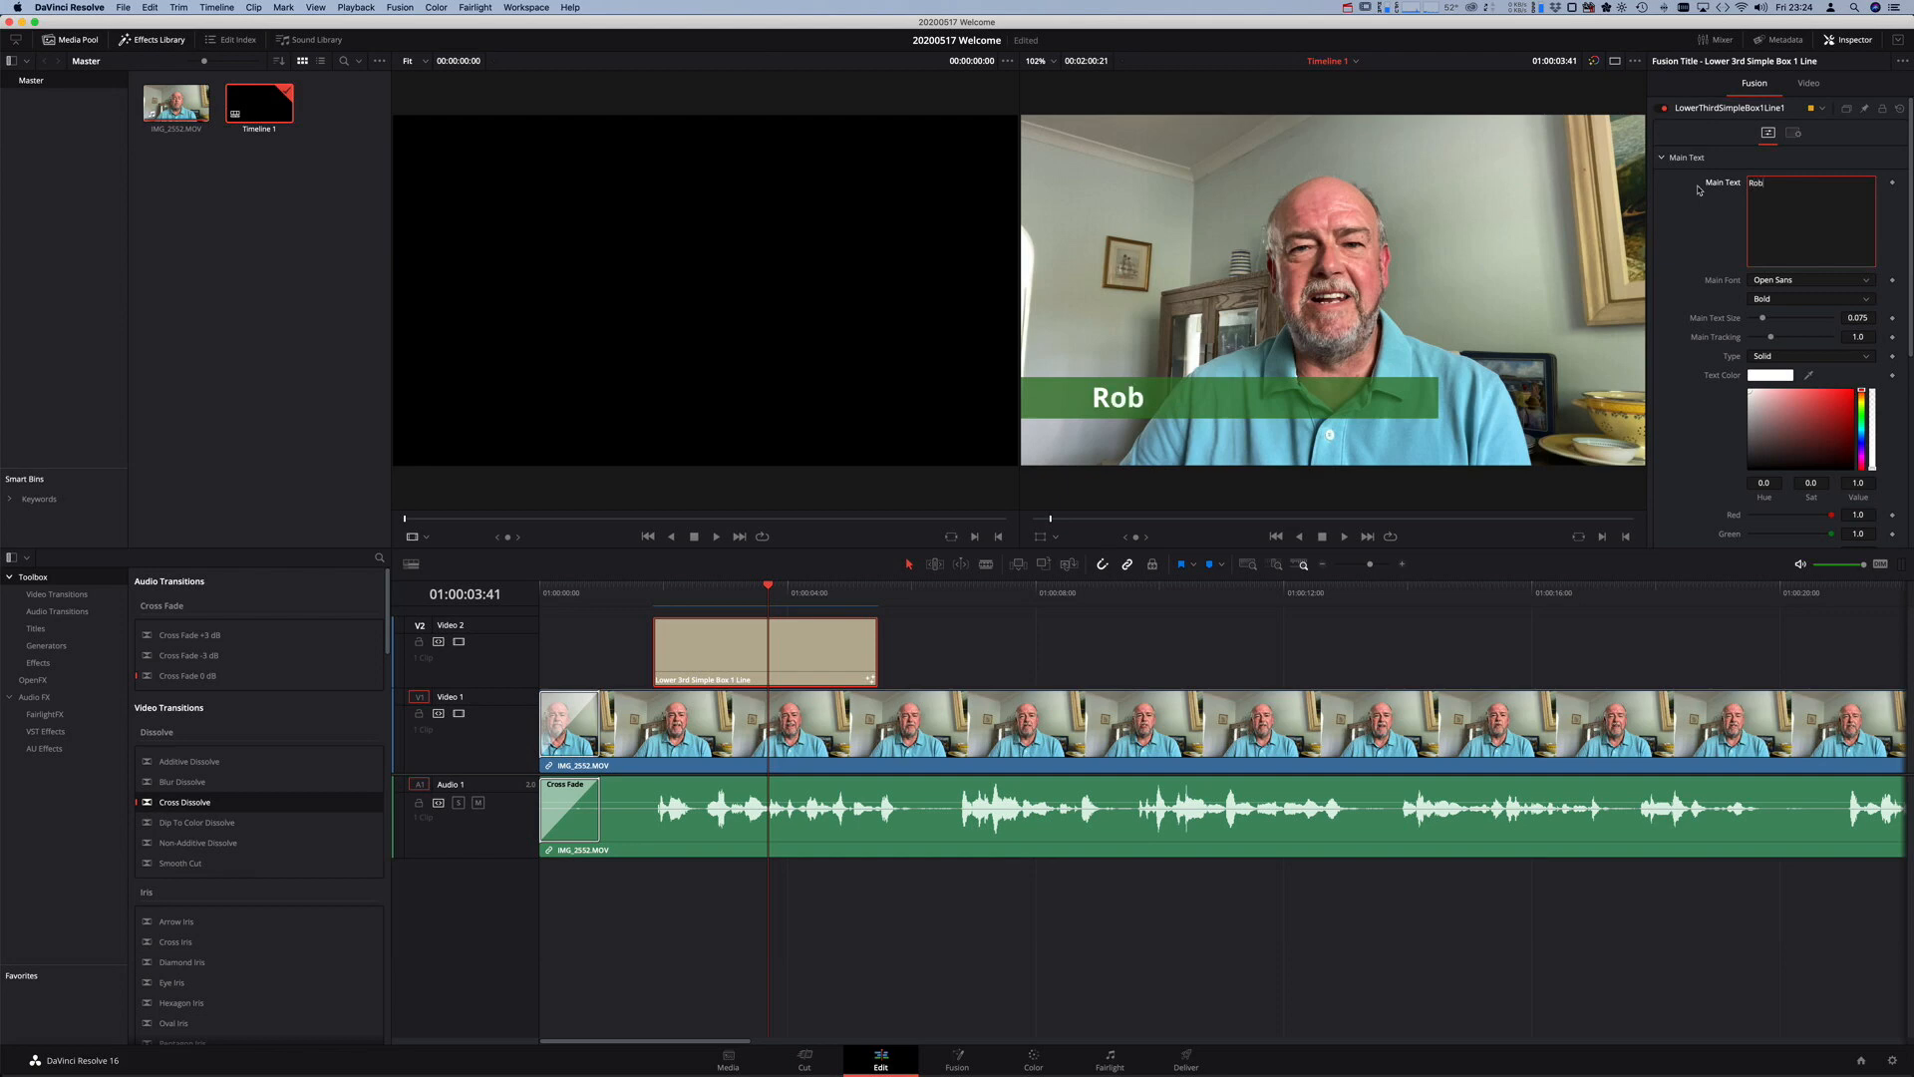
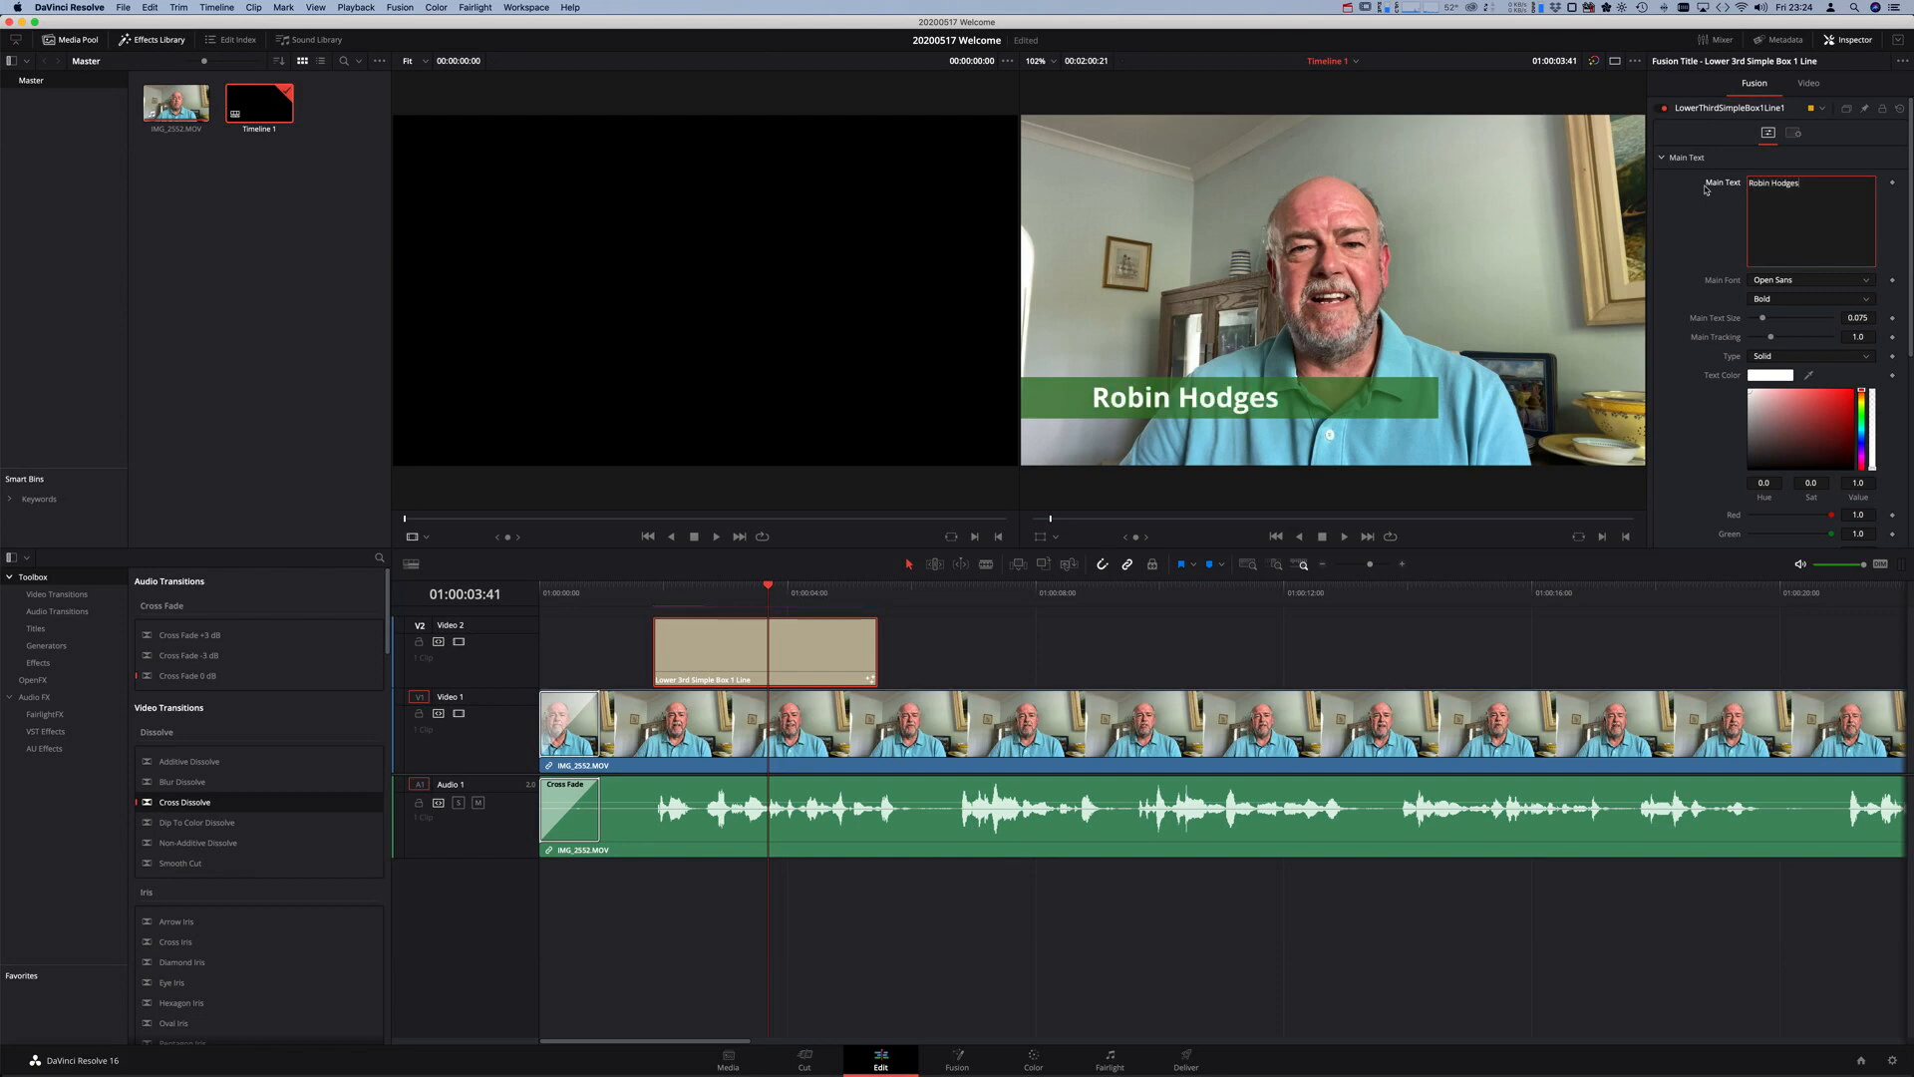
- Type the new speaker's name into Main Text and choose Gill Sans as the font
{"action": "scroll", "coordinate": [1785, 254], "scroll_direction": "down", "scroll_amount": 1}
{"action": "left_click", "coordinate": [1821, 283]}
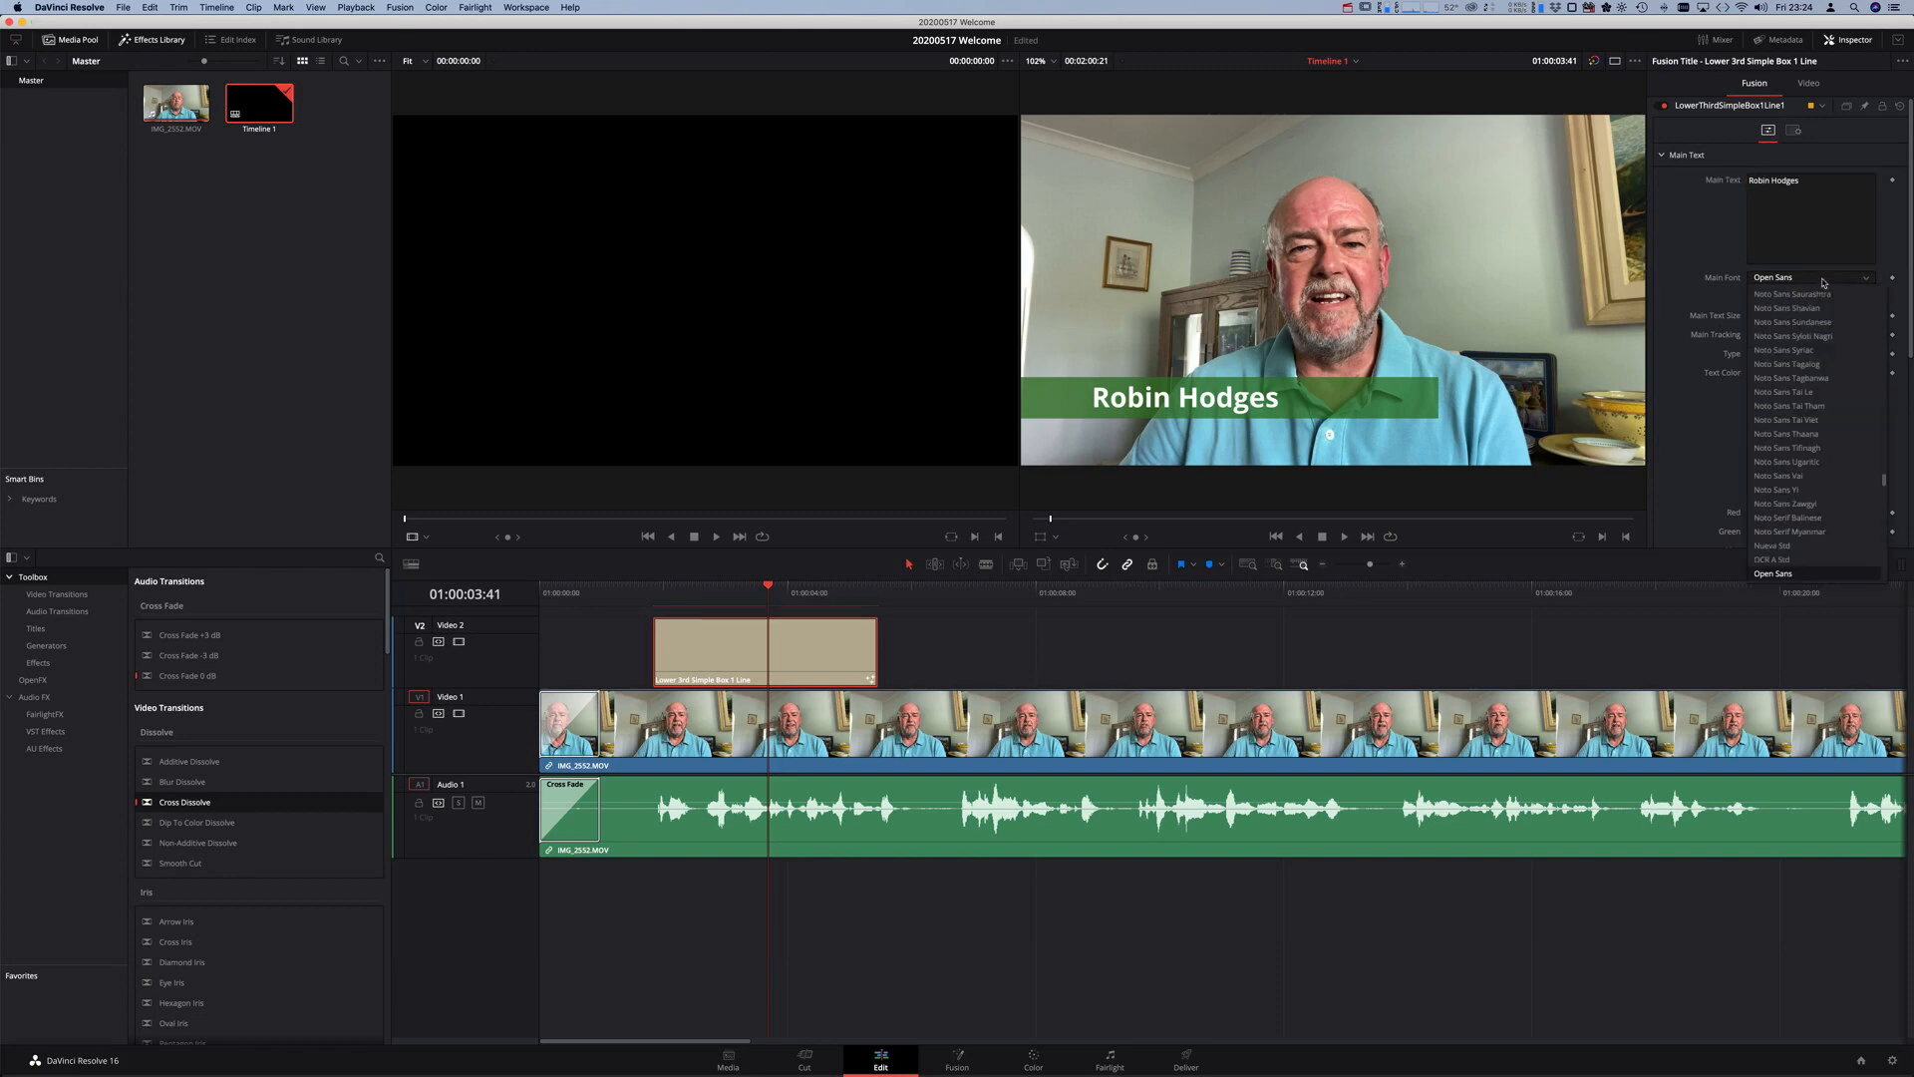
{"action": "scroll", "coordinate": [1840, 390], "scroll_direction": "up", "scroll_amount": 15}
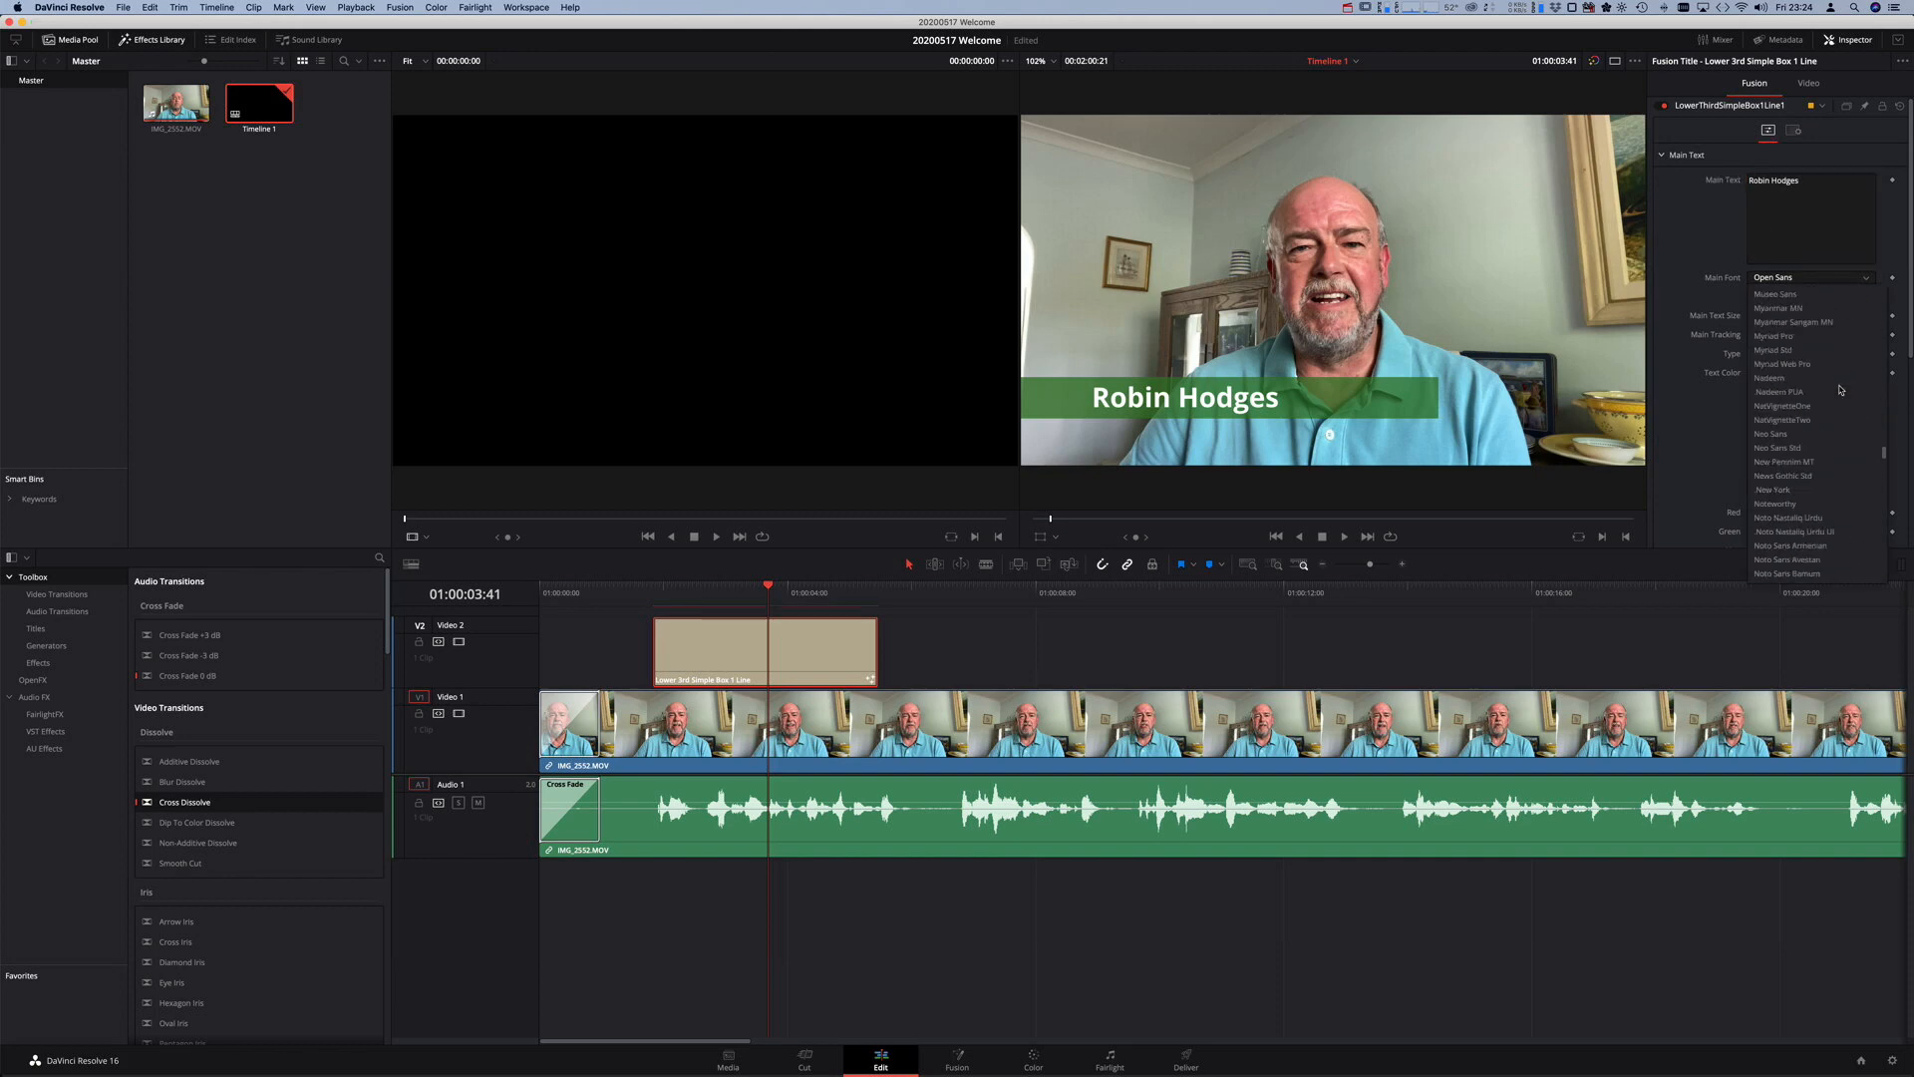
{"action": "scroll", "coordinate": [1841, 390], "scroll_direction": "up", "scroll_amount": 15}
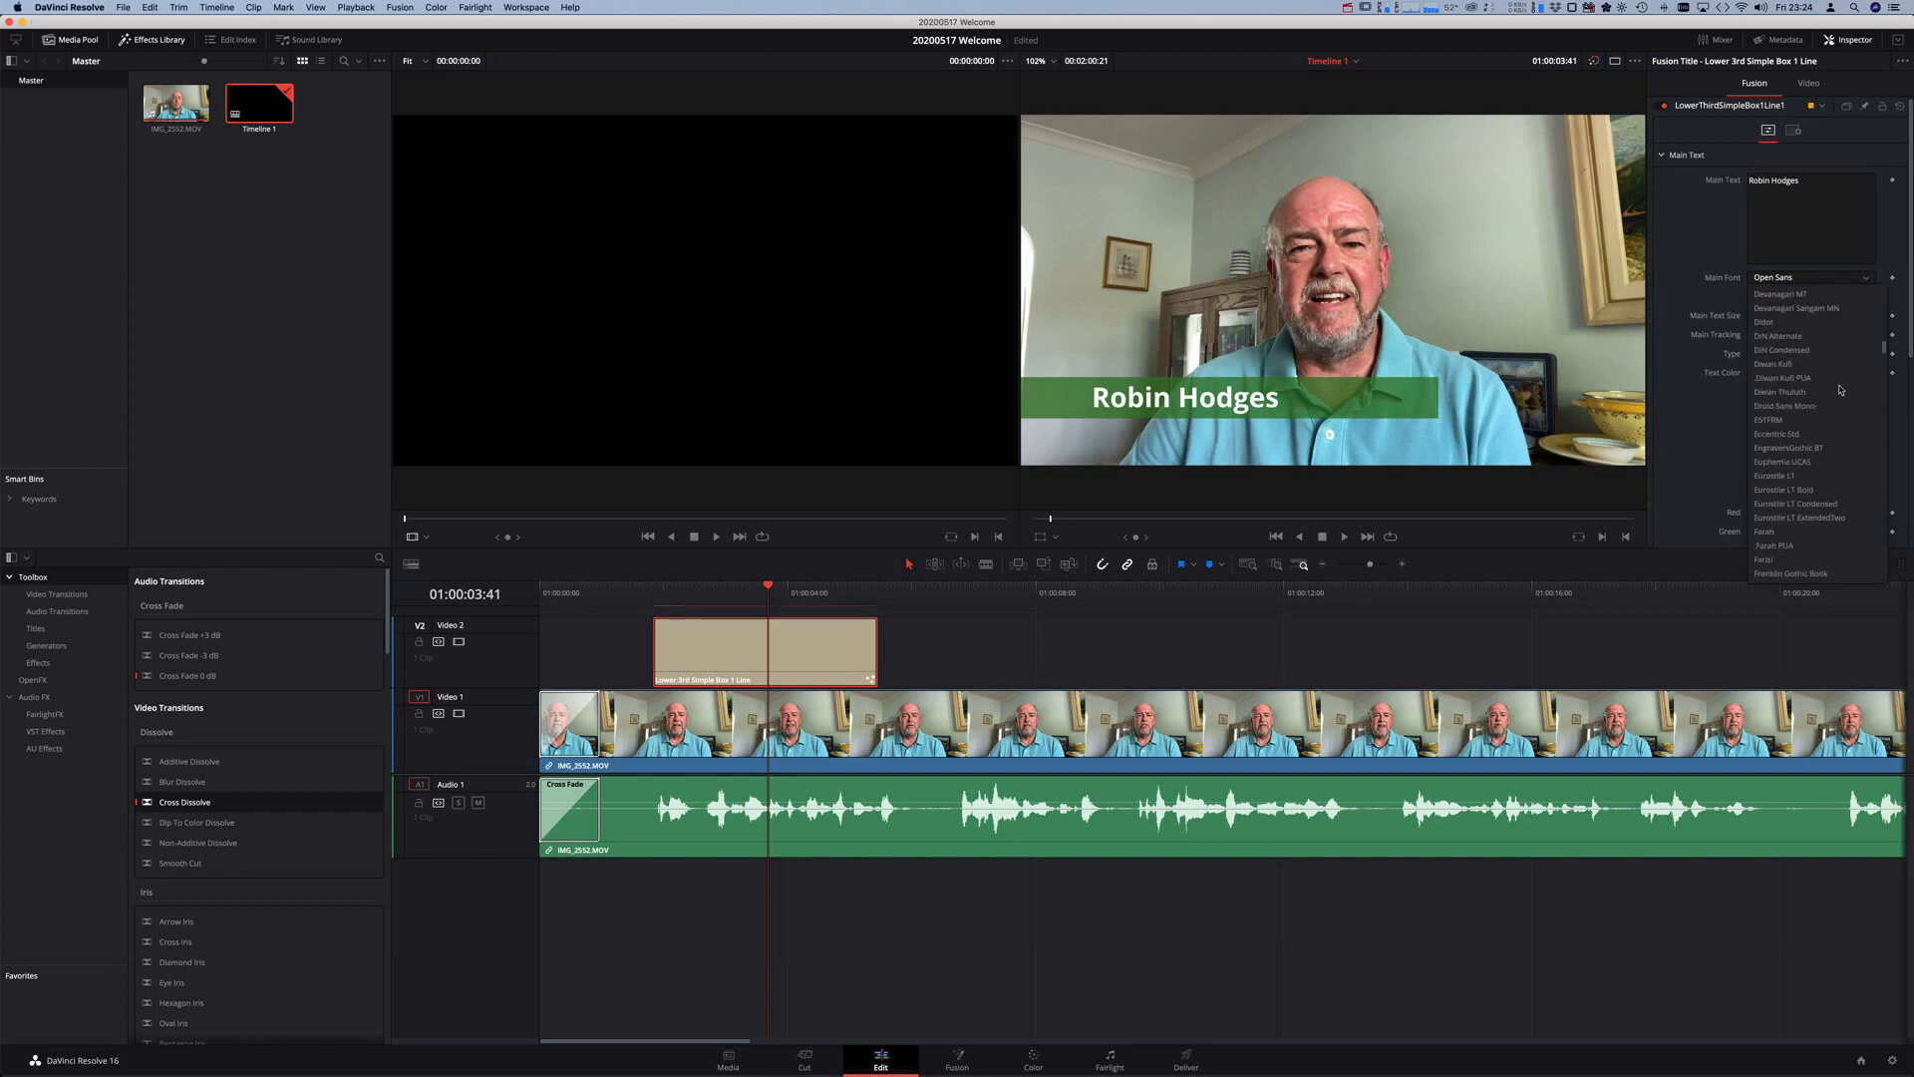
{"action": "scroll", "coordinate": [1840, 390], "scroll_direction": "down", "scroll_amount": 10}
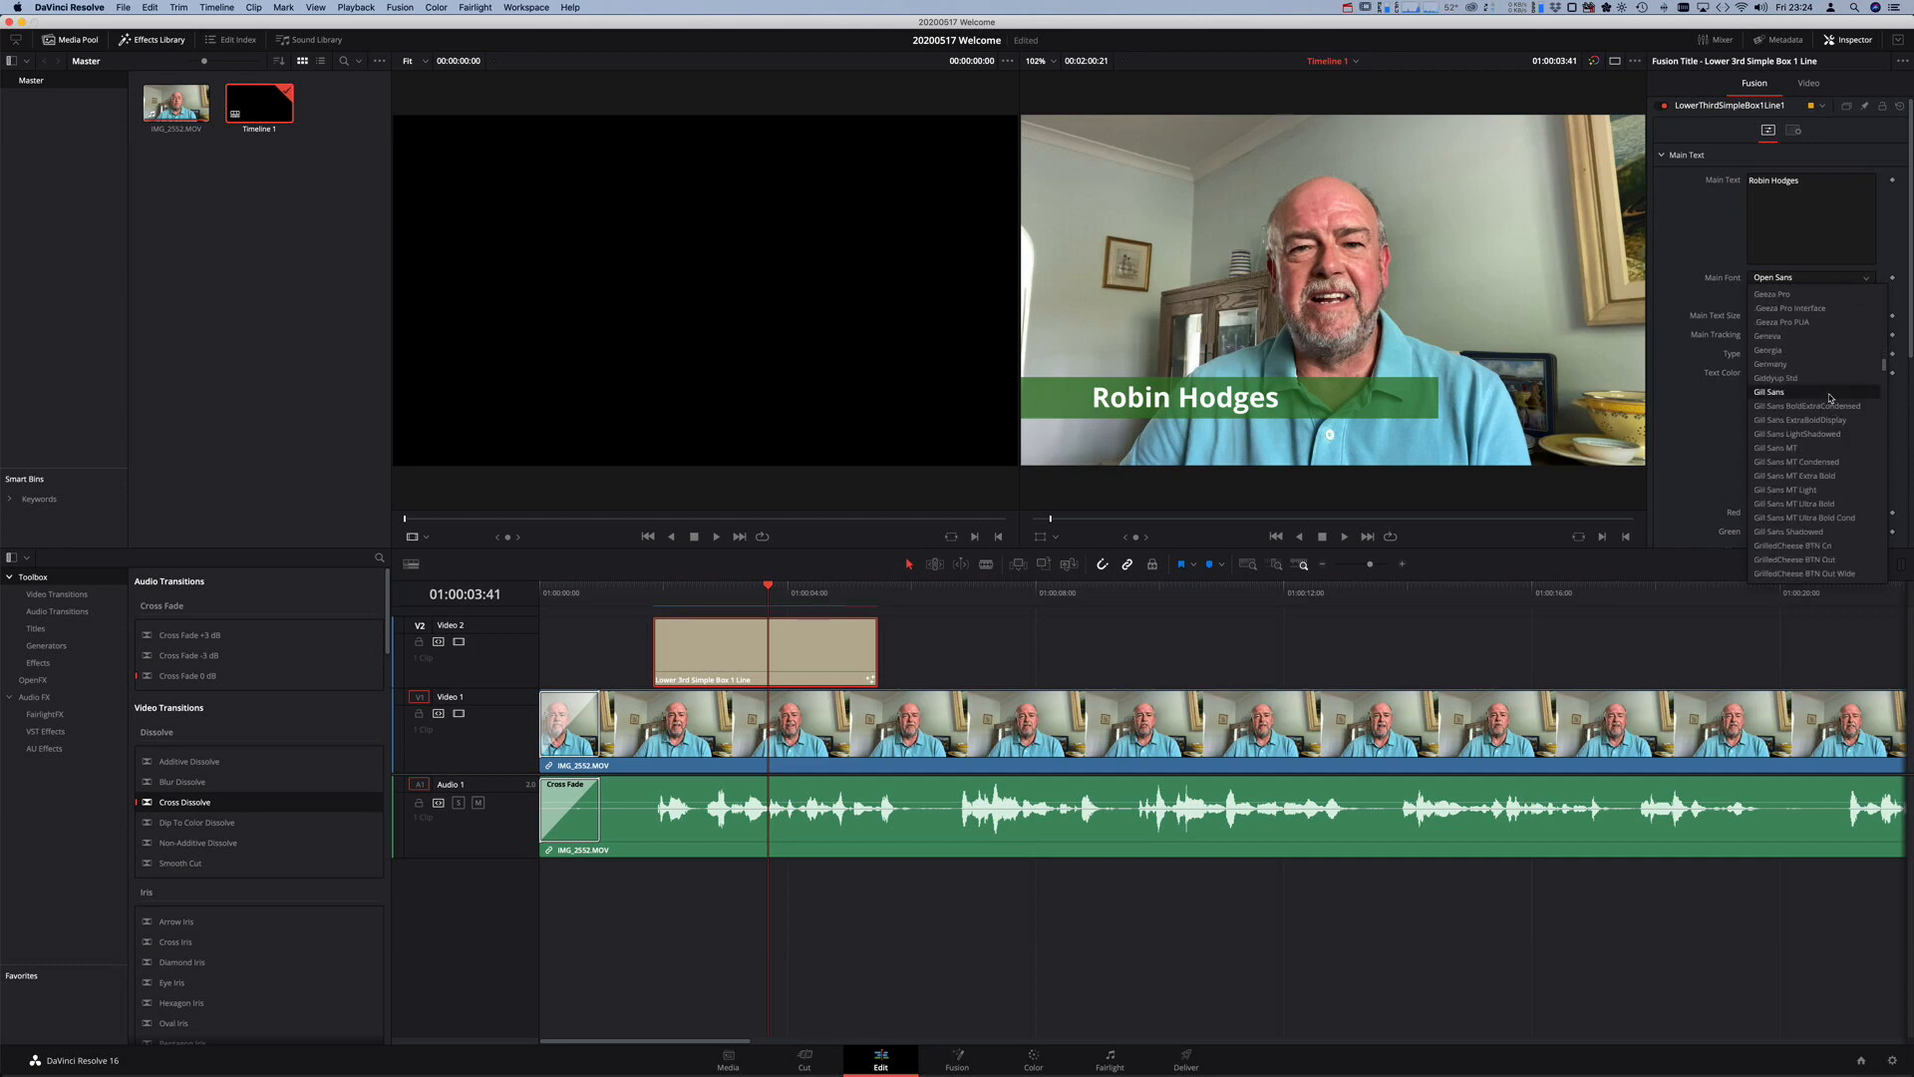
{"action": "left_click", "coordinate": [1832, 393]}
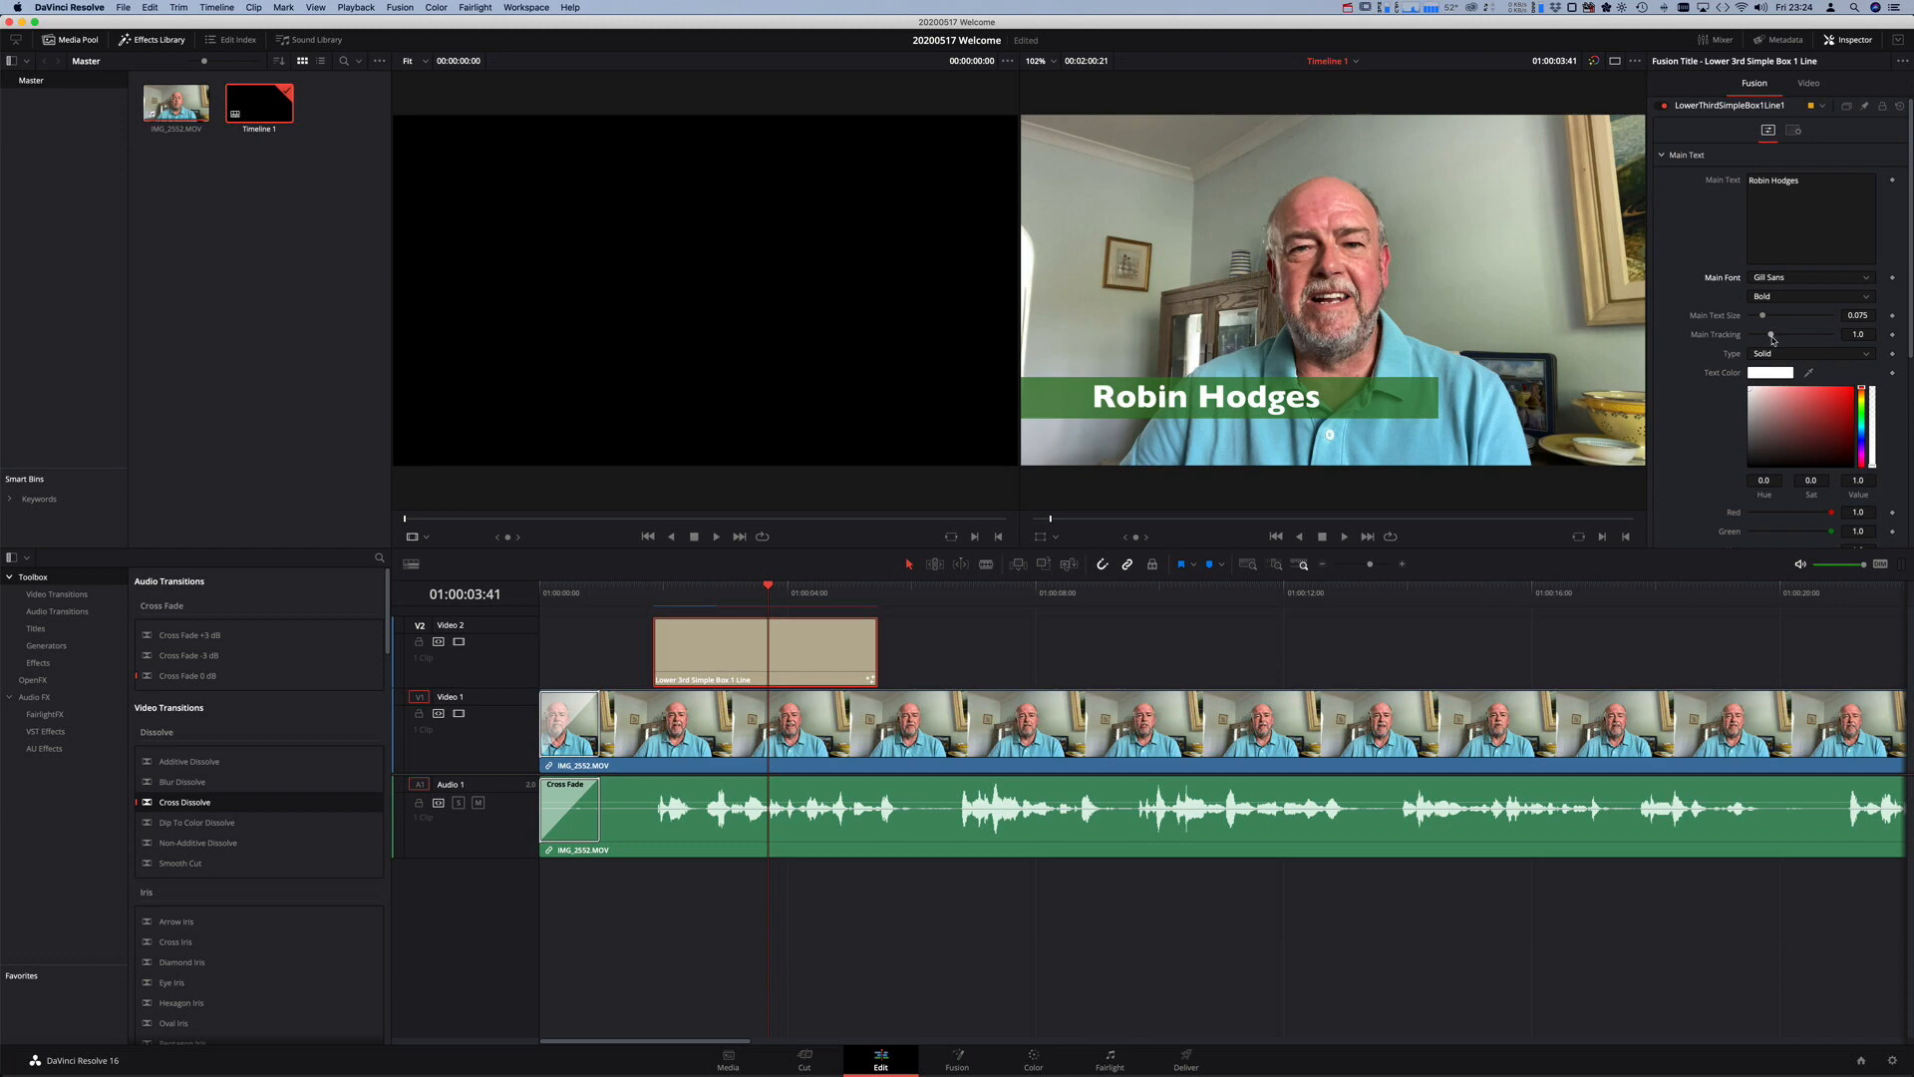
{"action": "left_click_drag", "start_coordinate": [1772, 340], "coordinate": [1772, 340]}
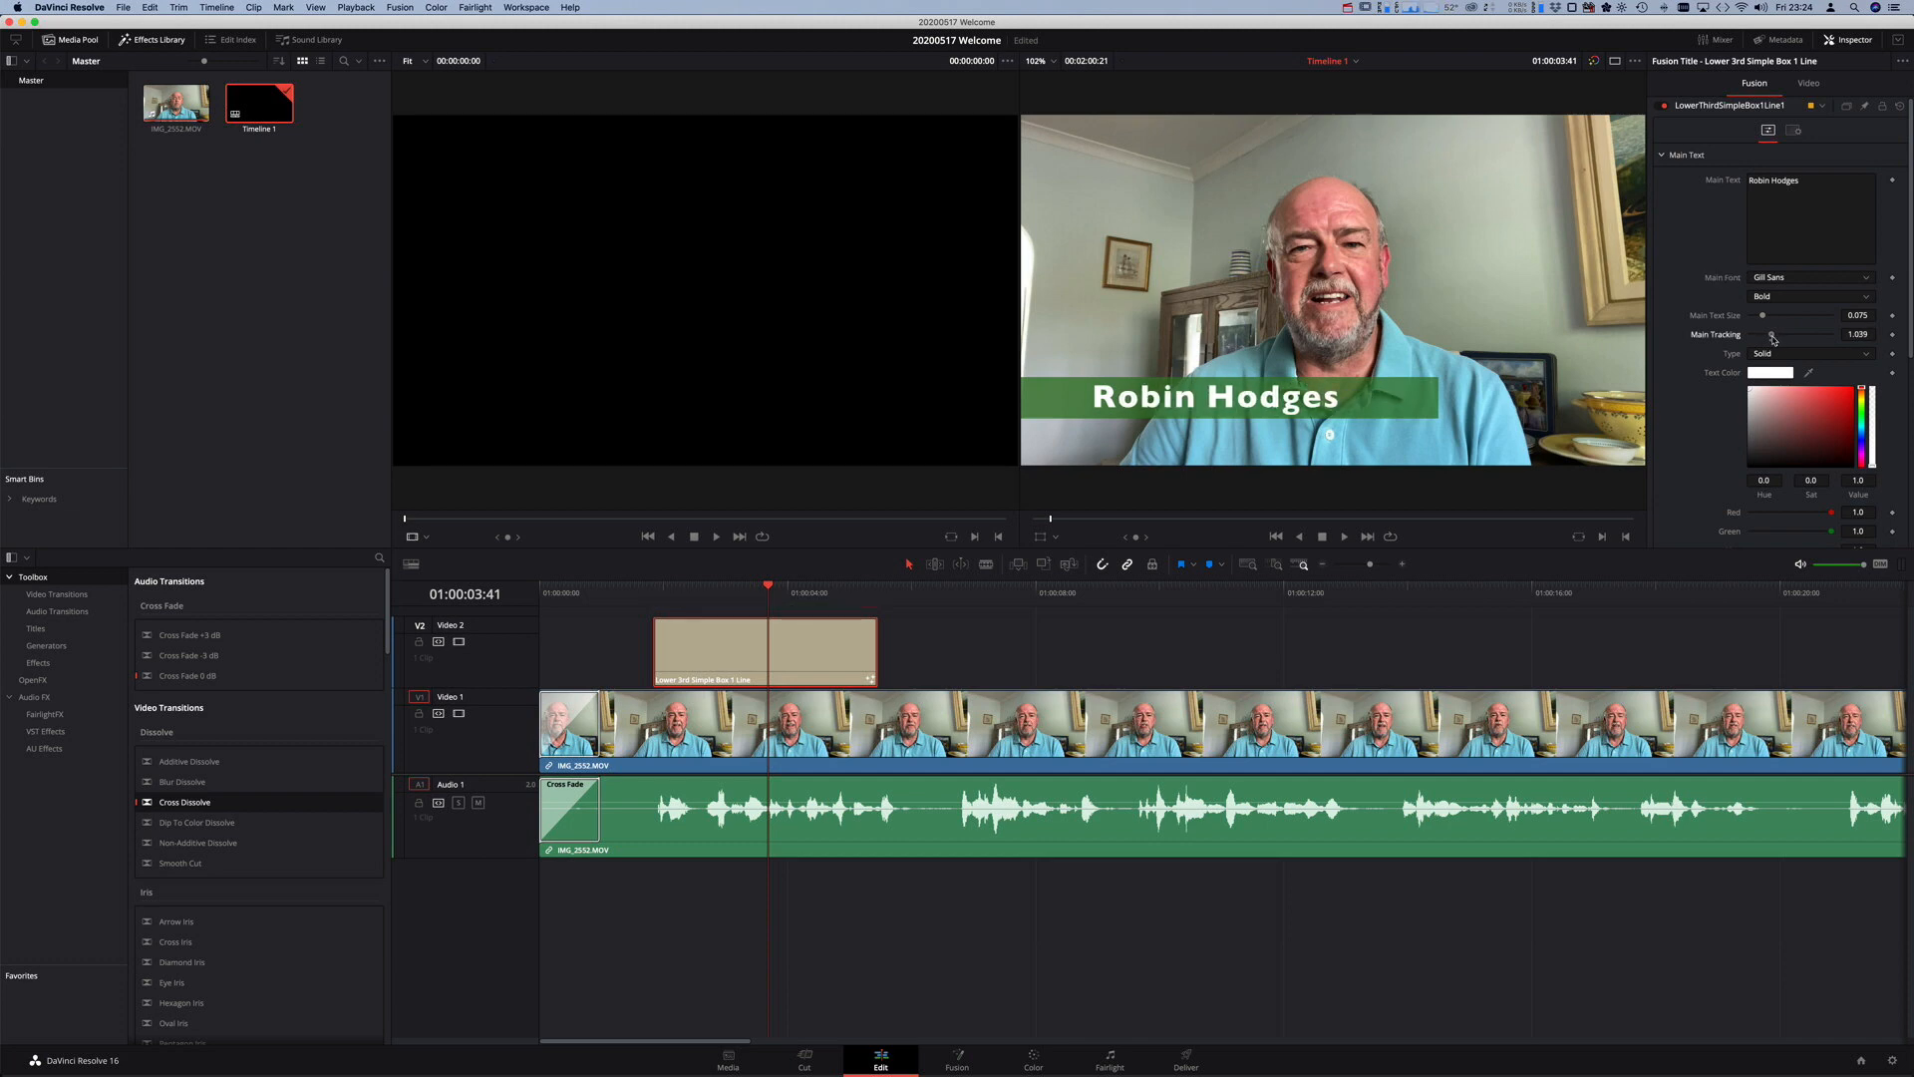
{"action": "left_click", "coordinate": [1852, 335]}
{"action": "type", "text": "1"}
{"action": "key", "text": "Tab"}
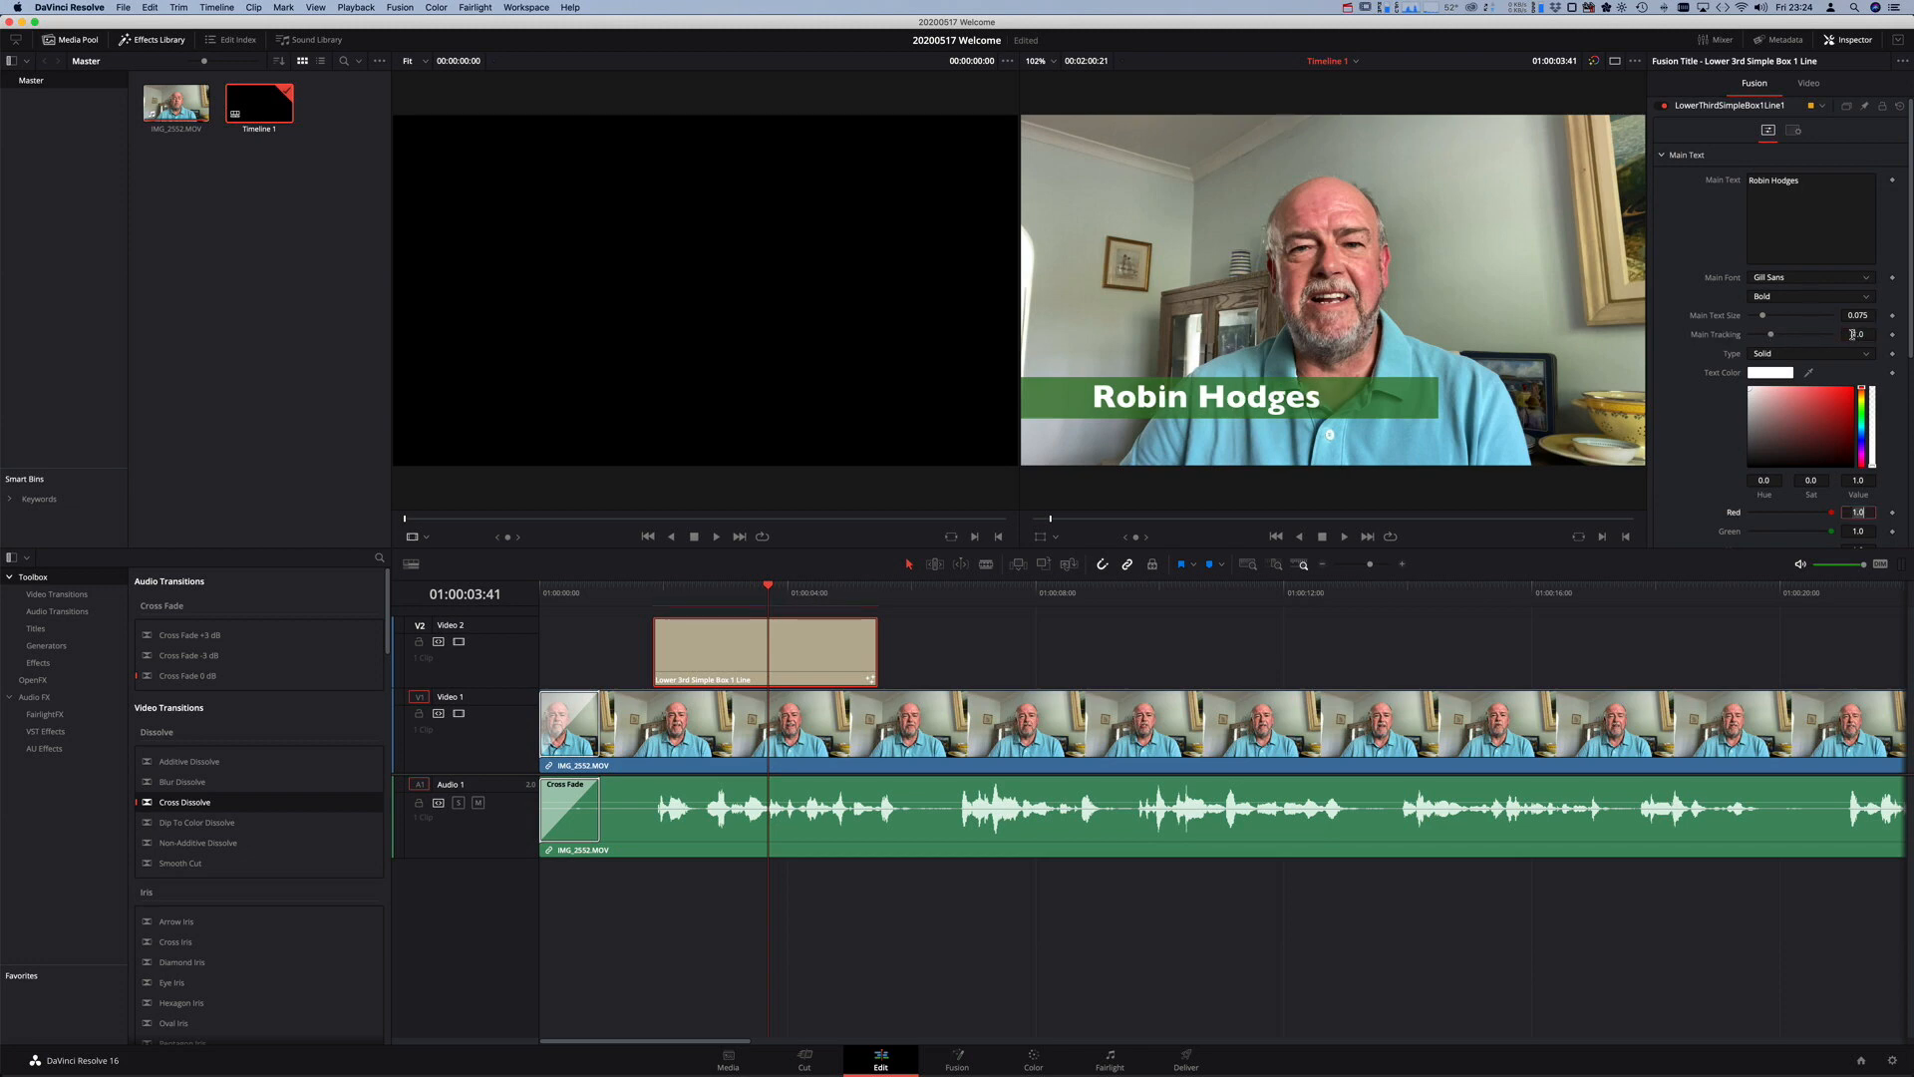
{"action": "scroll", "coordinate": [1832, 344], "scroll_direction": "down", "scroll_amount": 5}
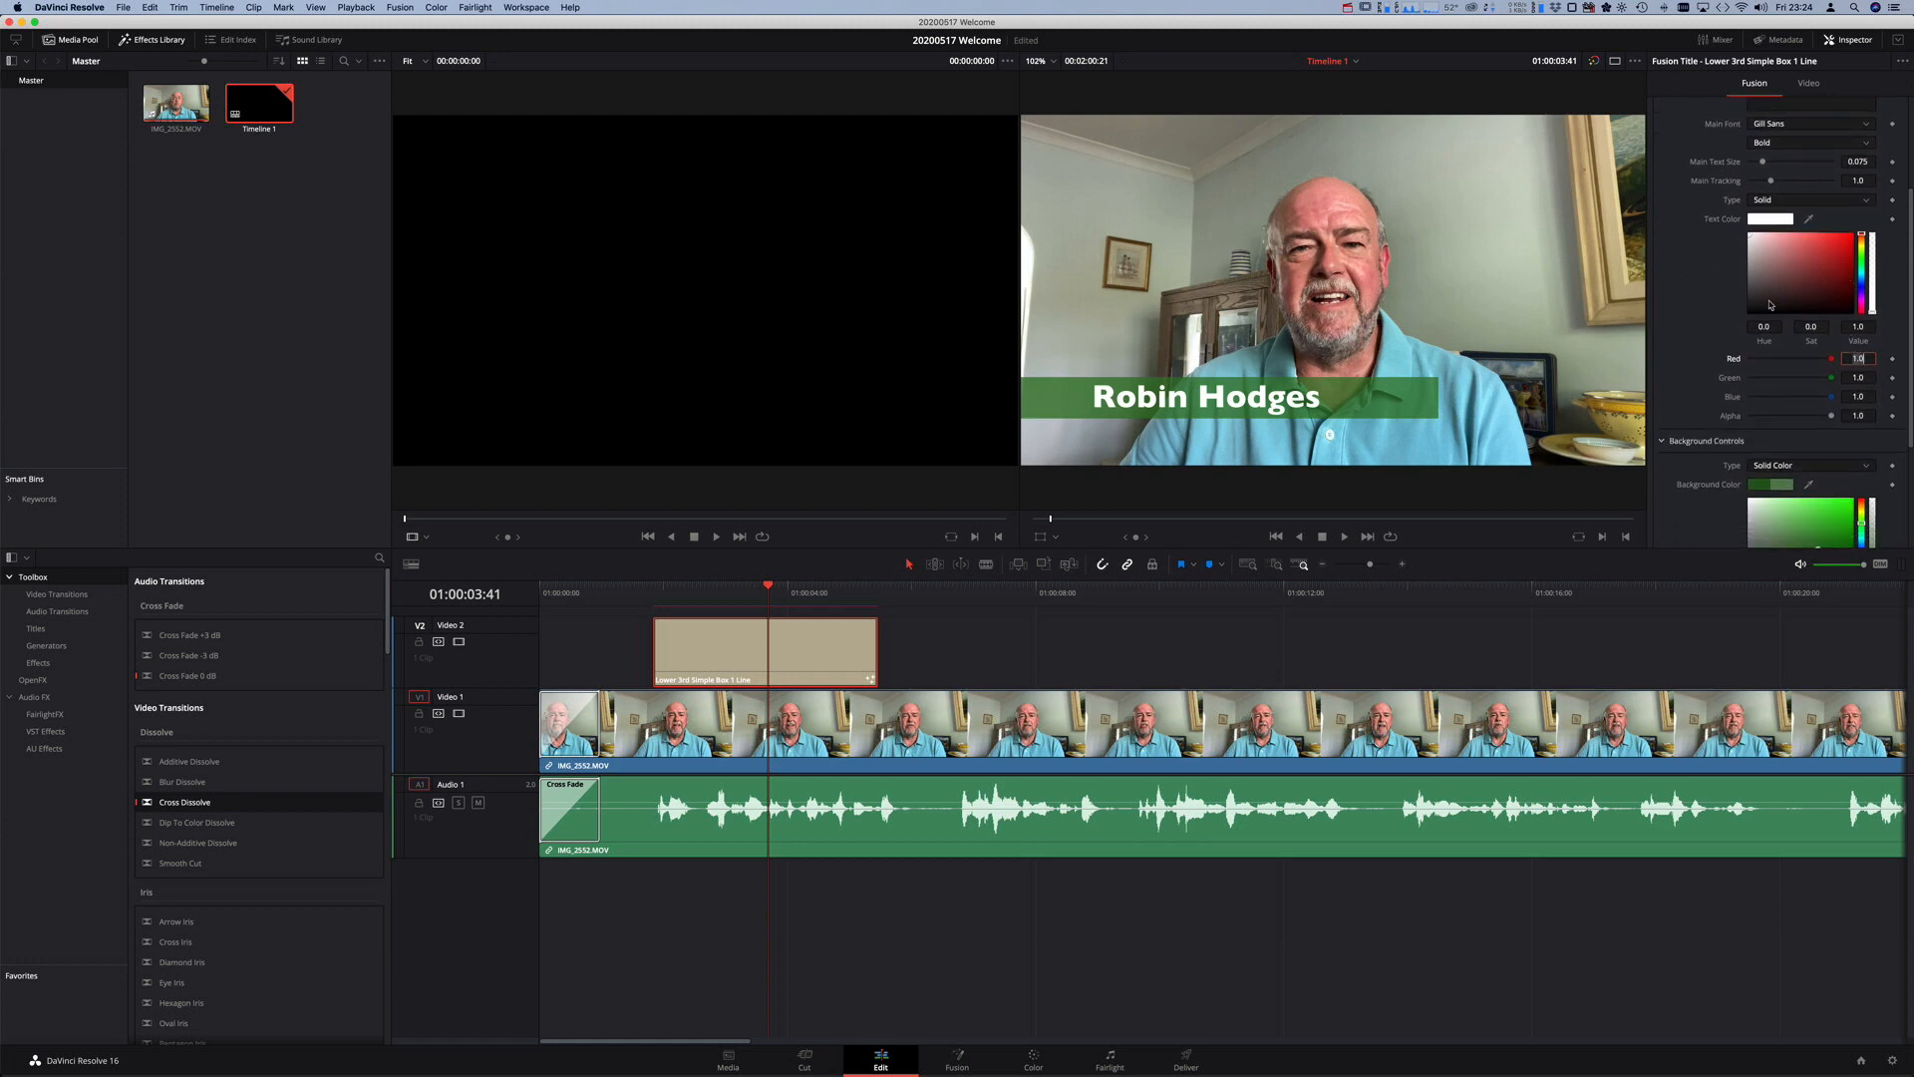
{"action": "scroll", "coordinate": [1767, 306], "scroll_direction": "down", "scroll_amount": 2}
{"action": "scroll", "coordinate": [1767, 306], "scroll_direction": "down", "scroll_amount": 4}
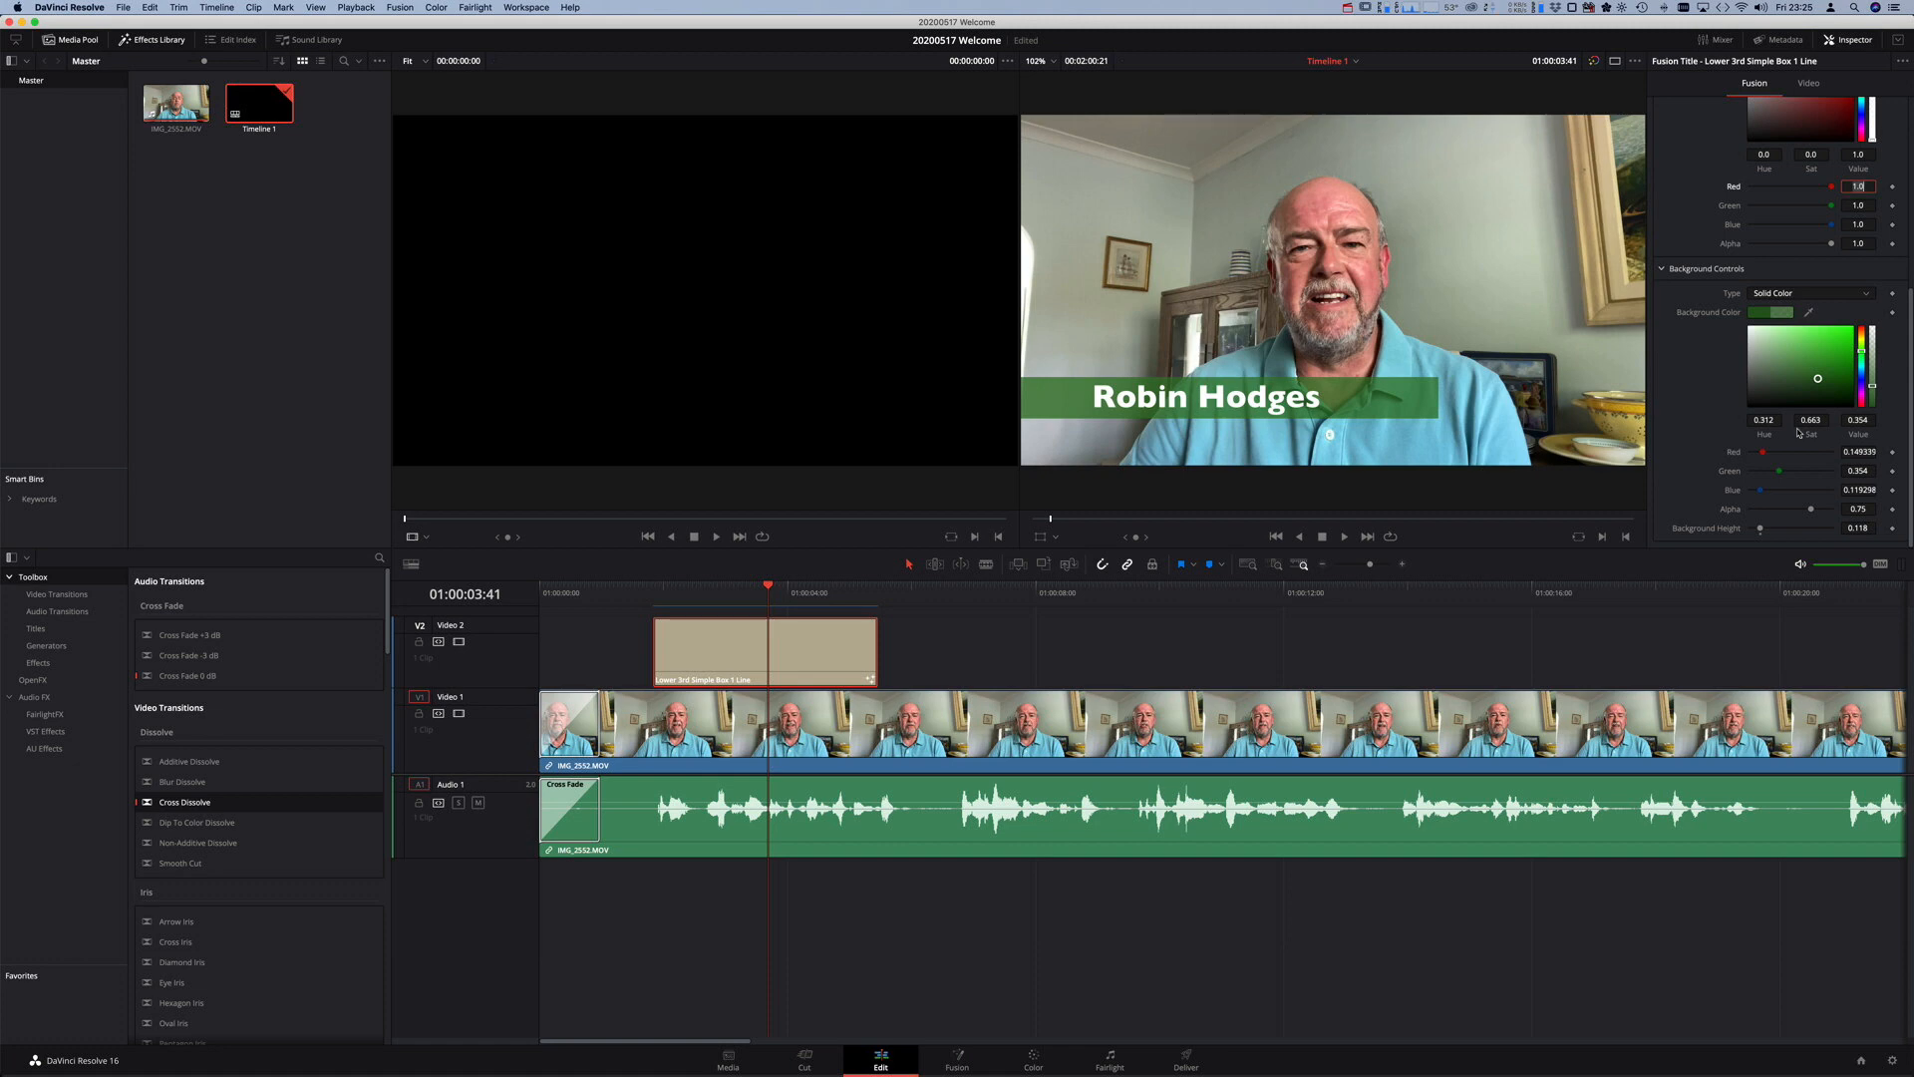
{"action": "left_click", "coordinate": [603, 592]}
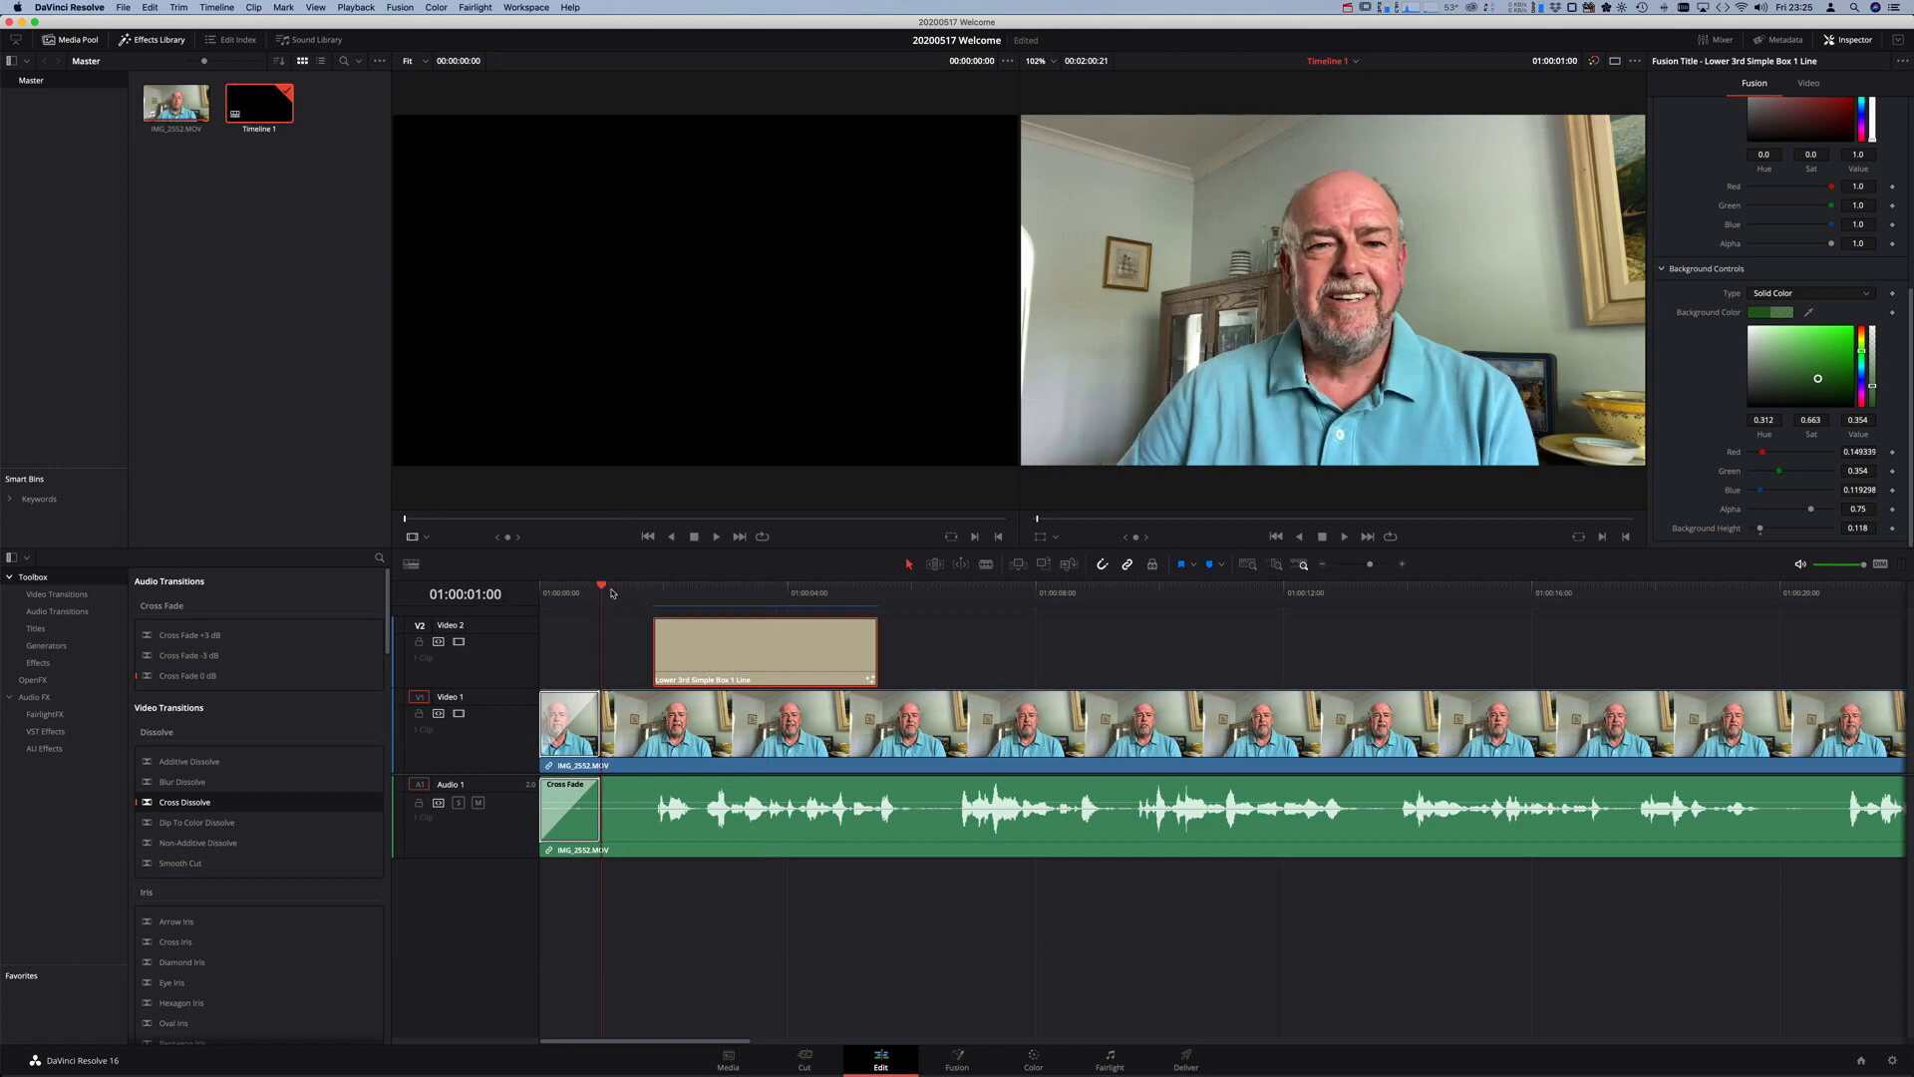
{"action": "key", "text": "space"}
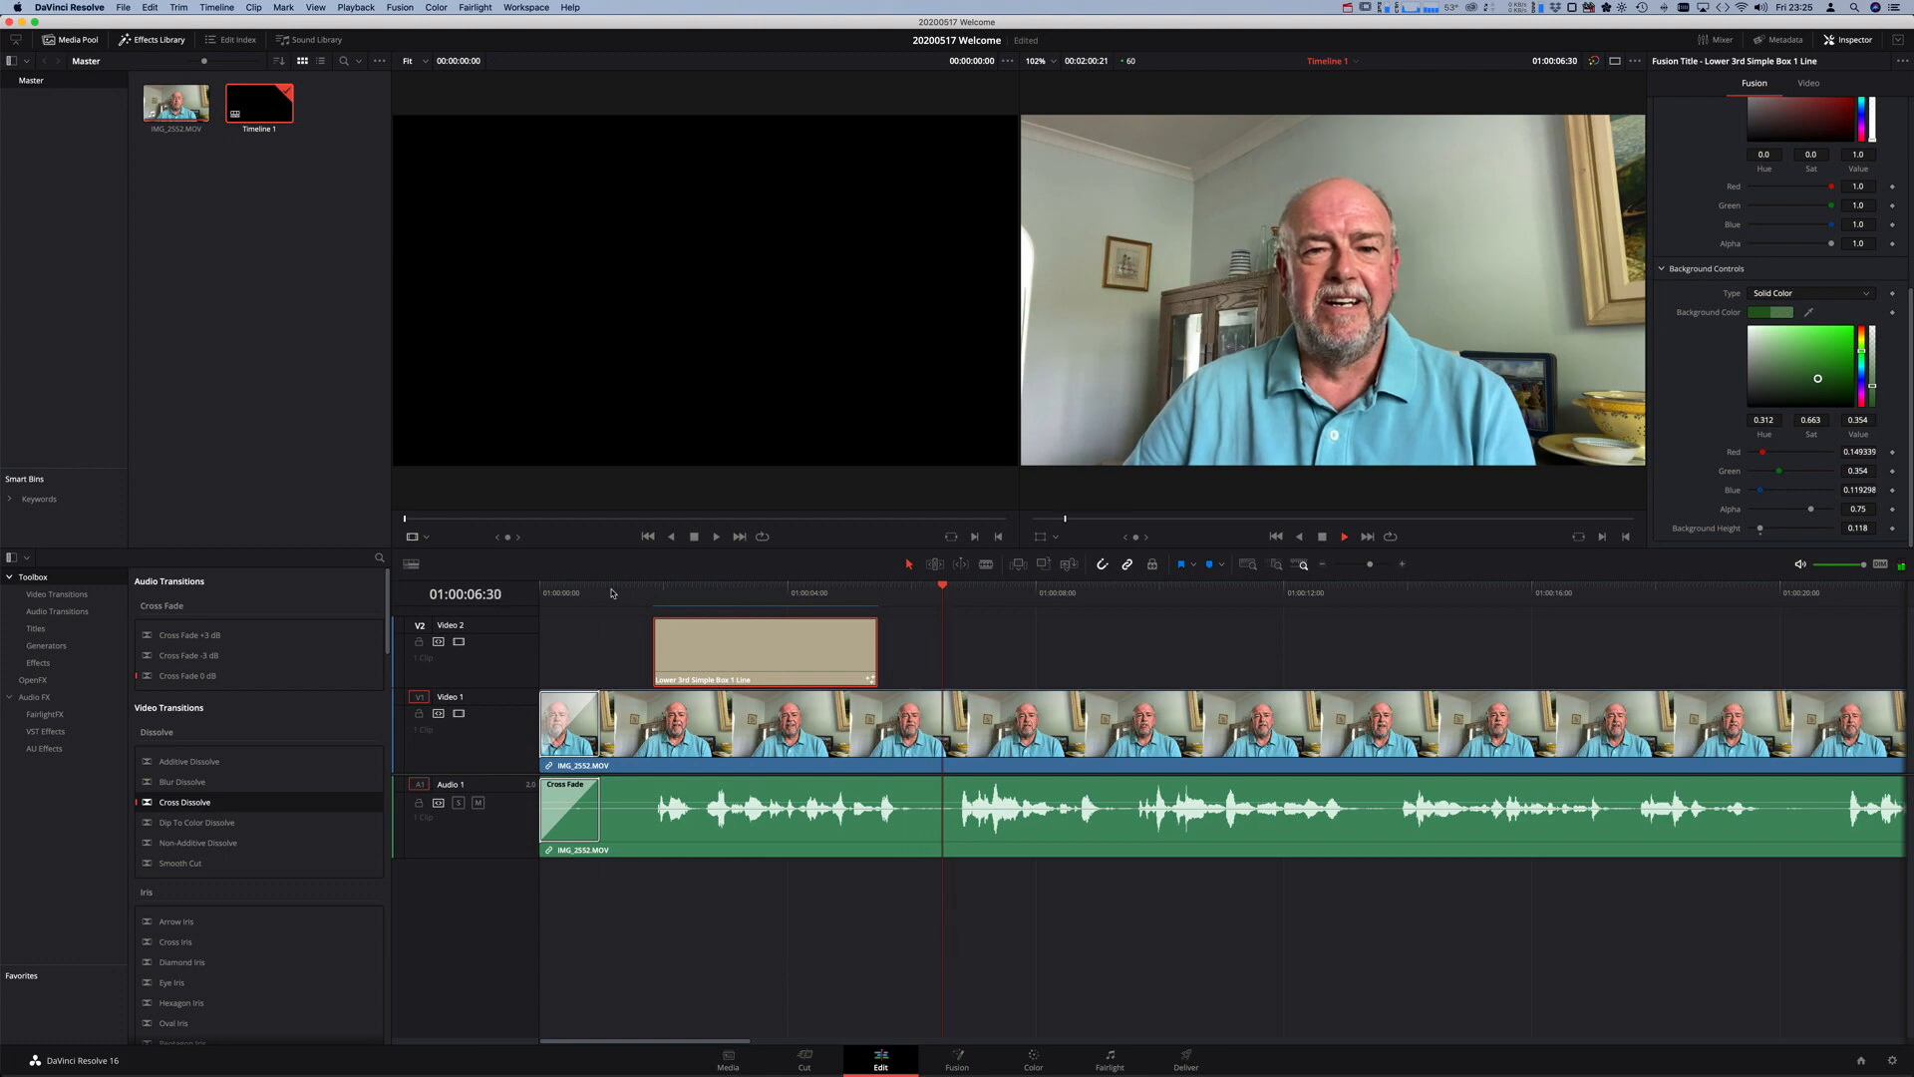
{"action": "key", "text": "space"}
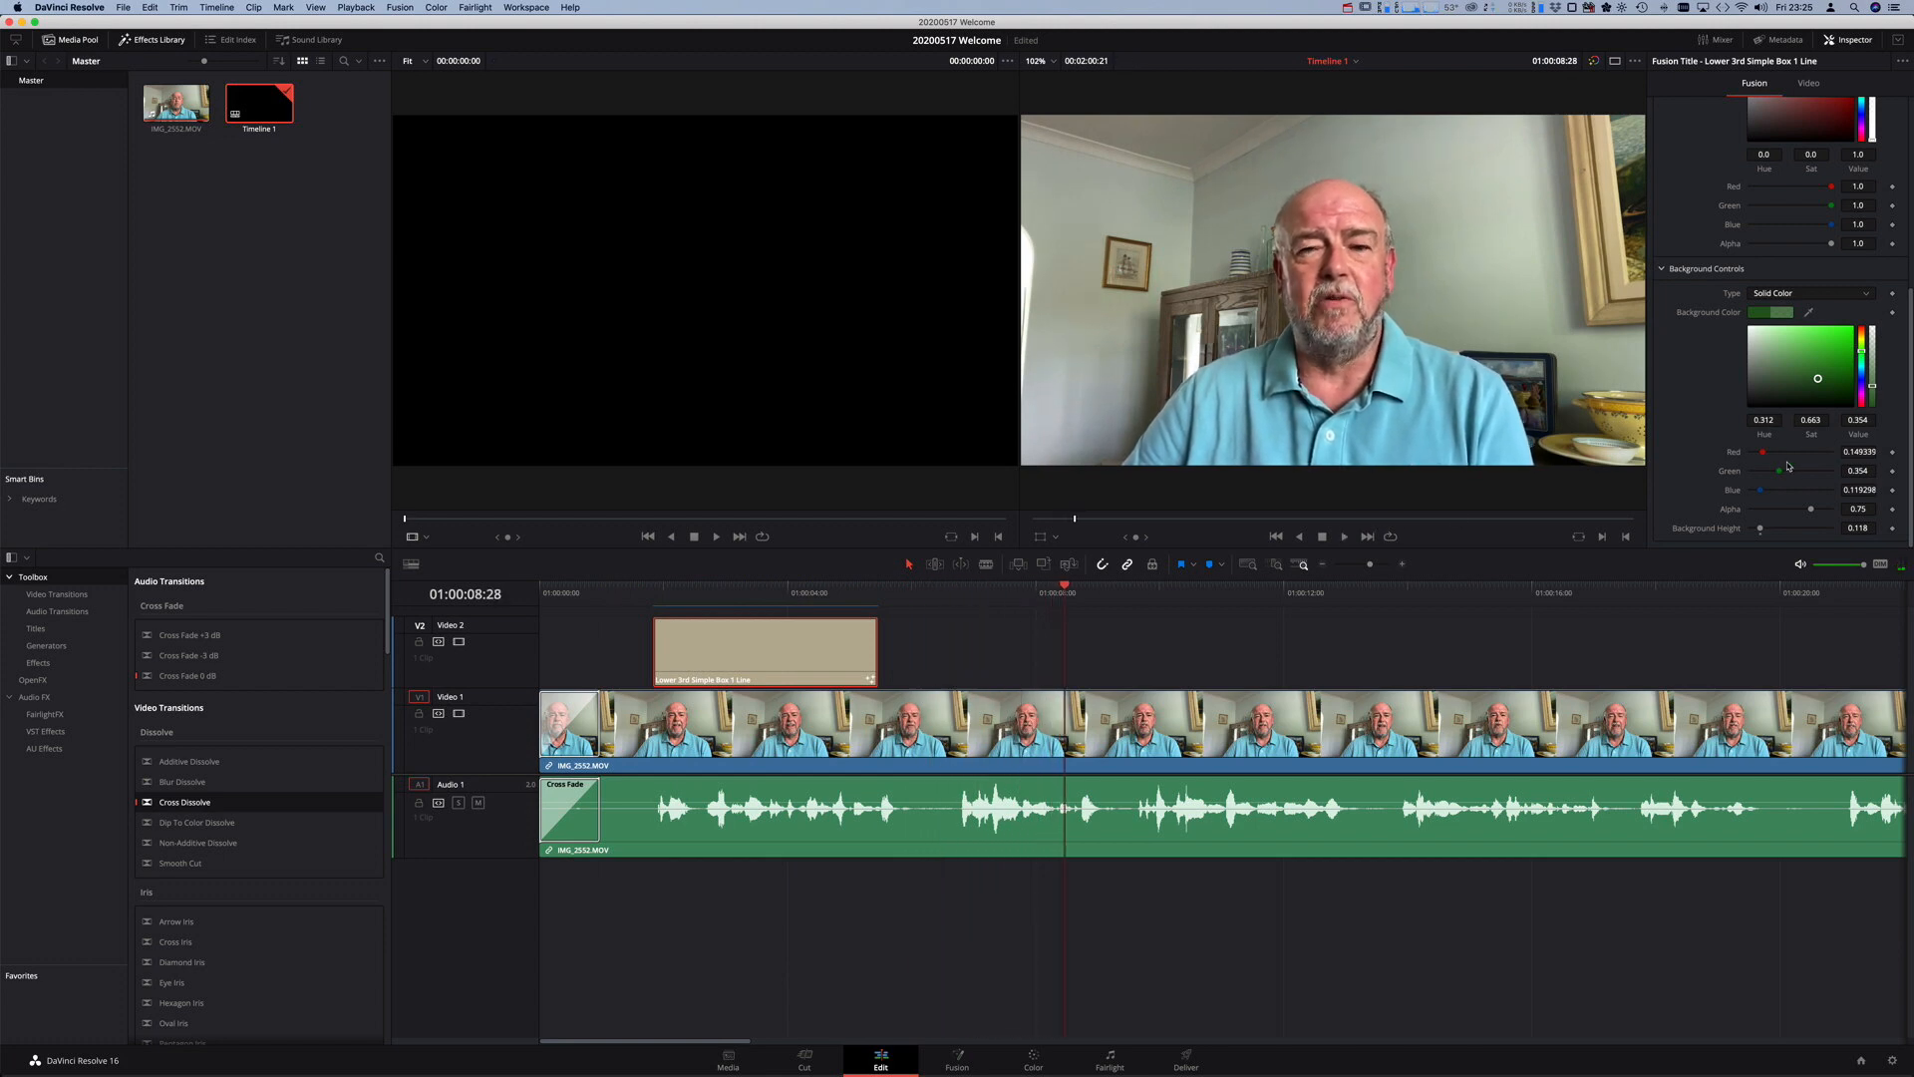
{"action": "scroll", "coordinate": [1787, 466], "scroll_direction": "up", "scroll_amount": 5}
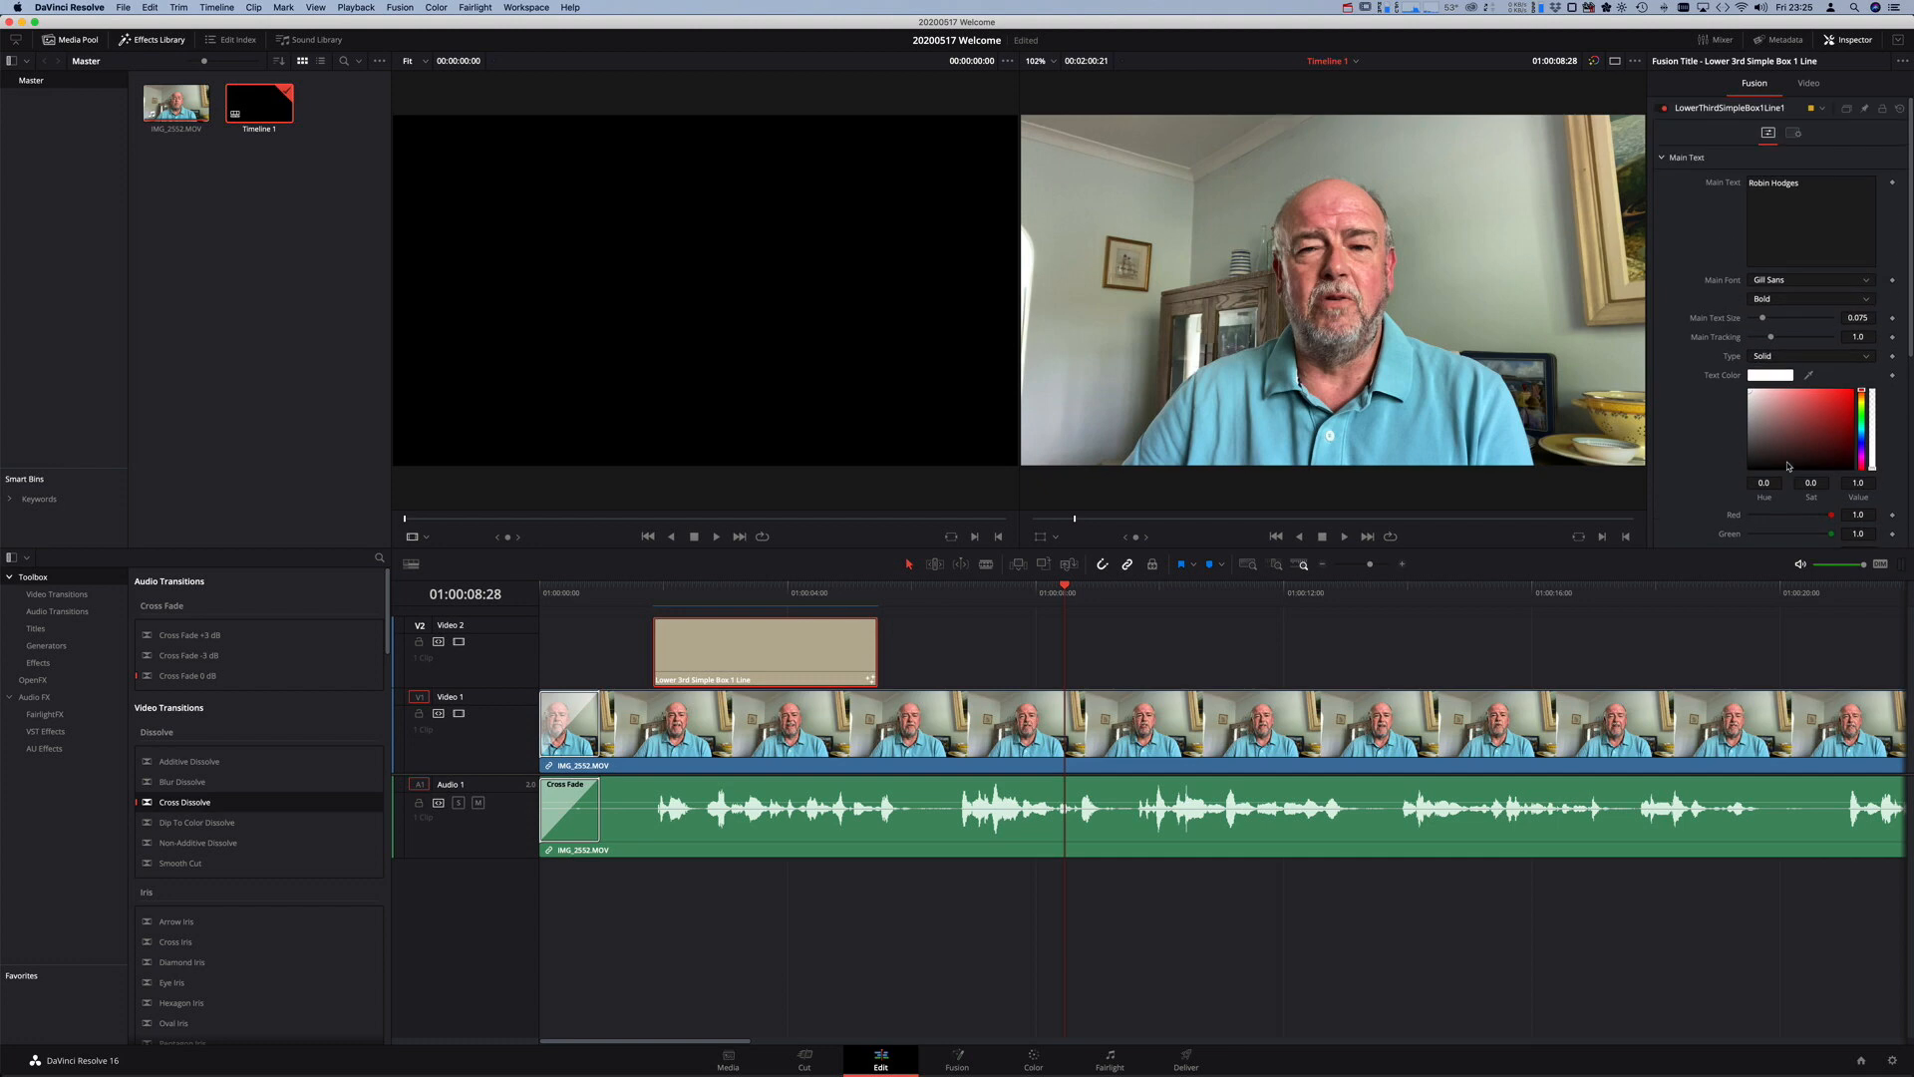
{"action": "scroll", "coordinate": [1788, 465], "scroll_direction": "down", "scroll_amount": 5}
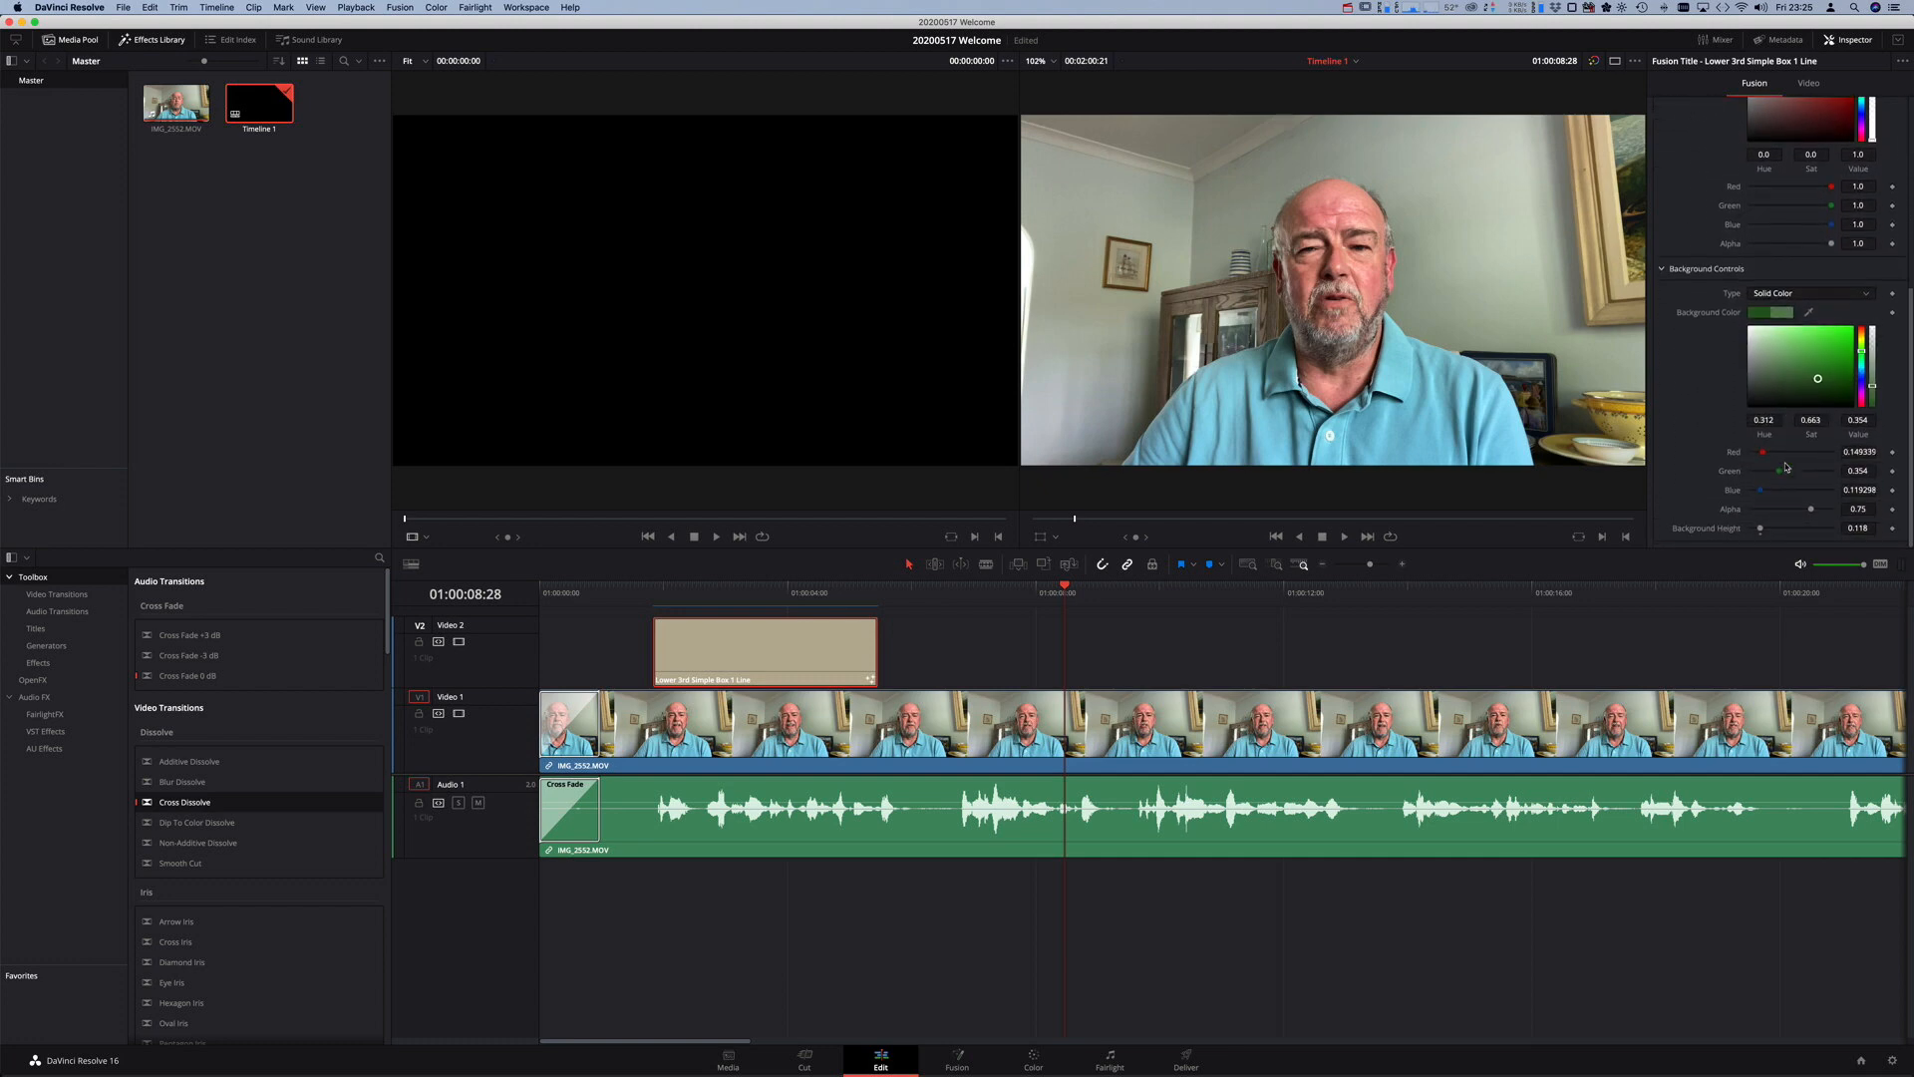
{"action": "scroll", "coordinate": [1786, 466], "scroll_direction": "up", "scroll_amount": 5}
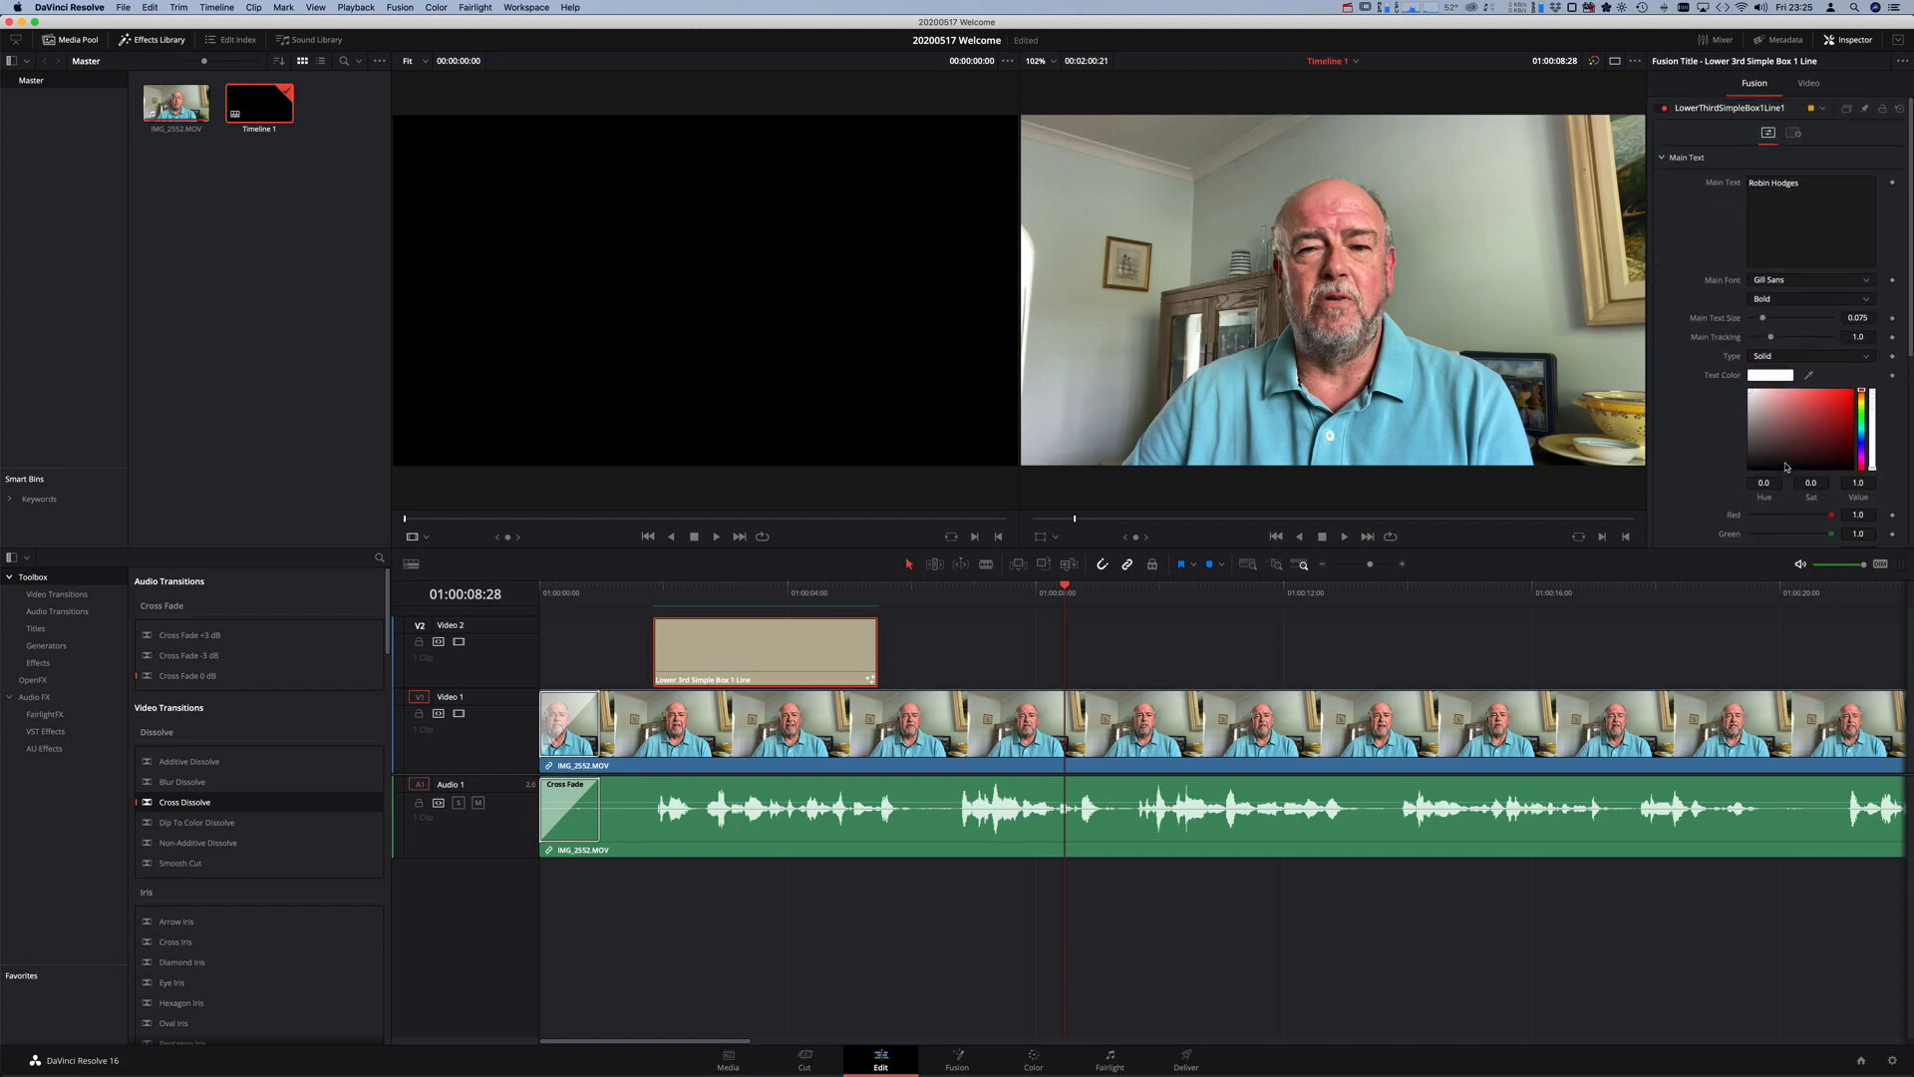
{"action": "left_click", "coordinate": [1794, 132]}
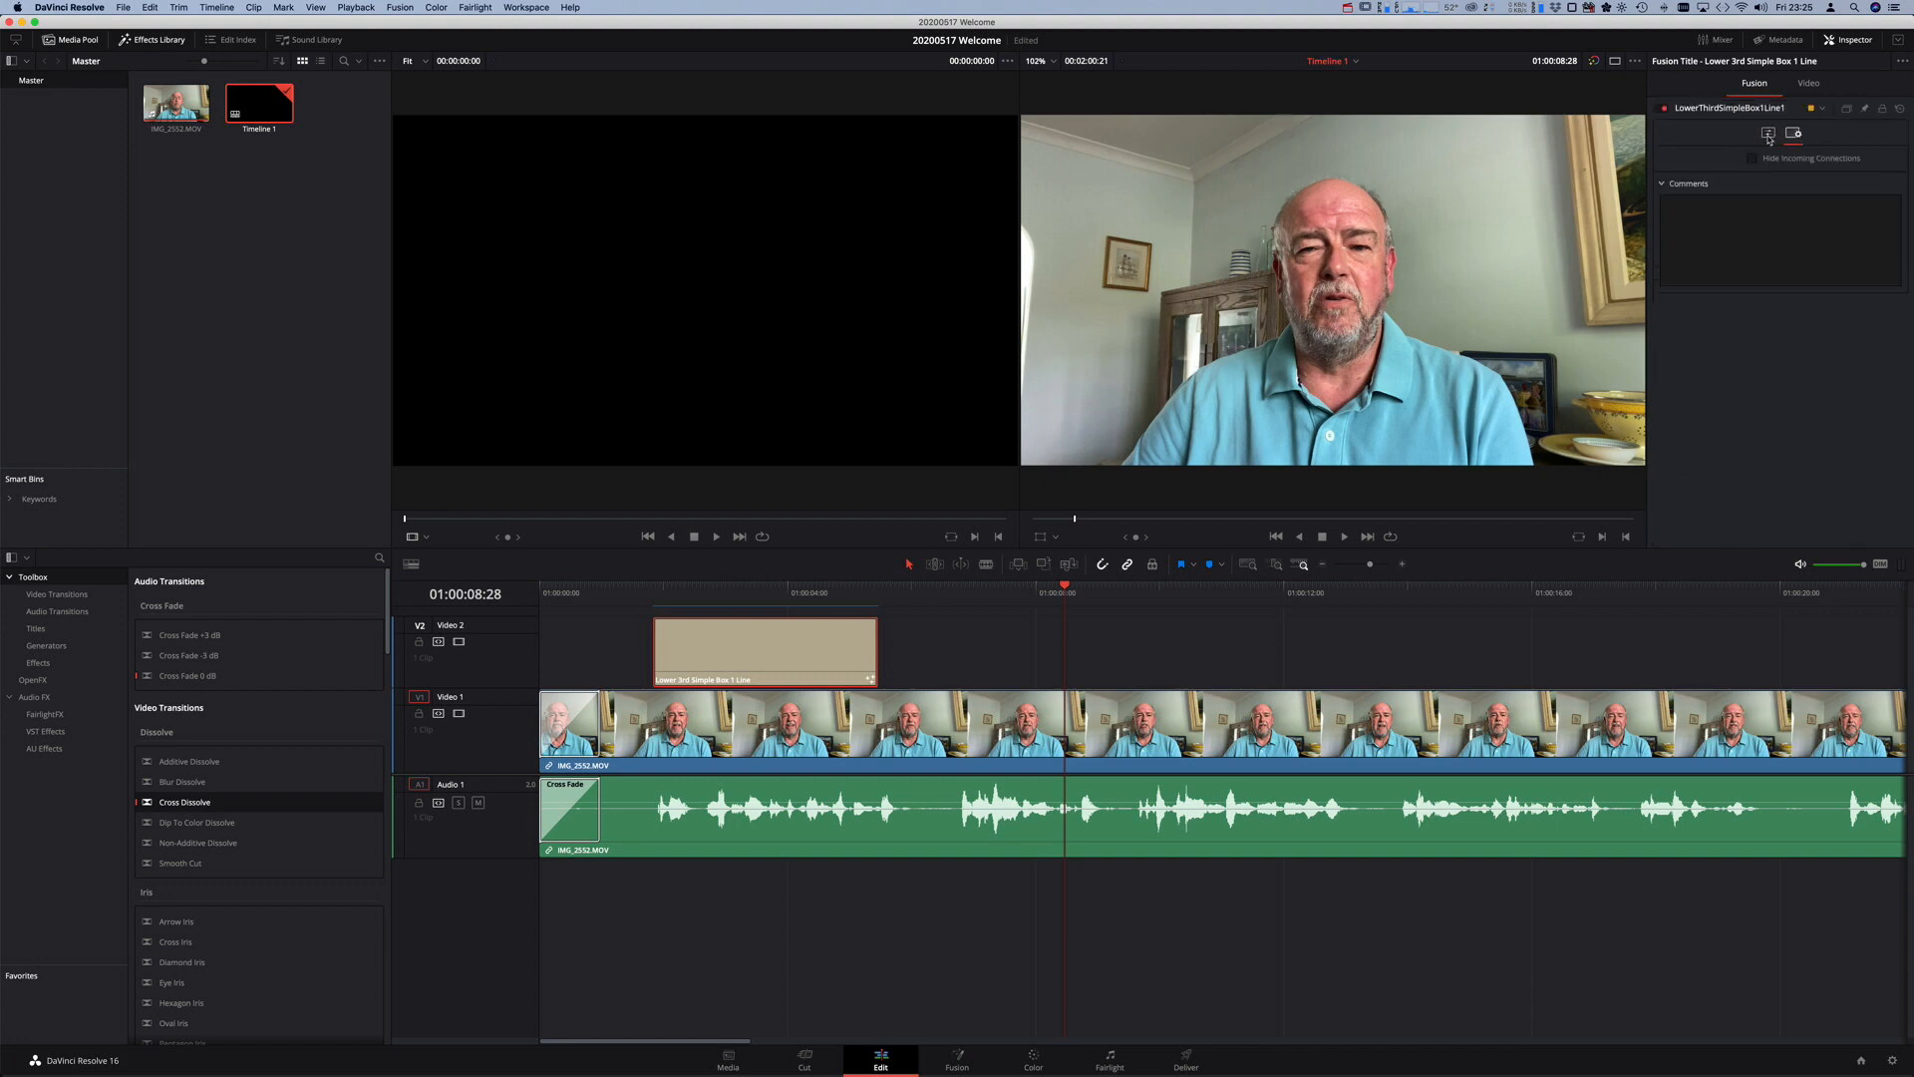
{"action": "left_click", "coordinate": [1769, 133]}
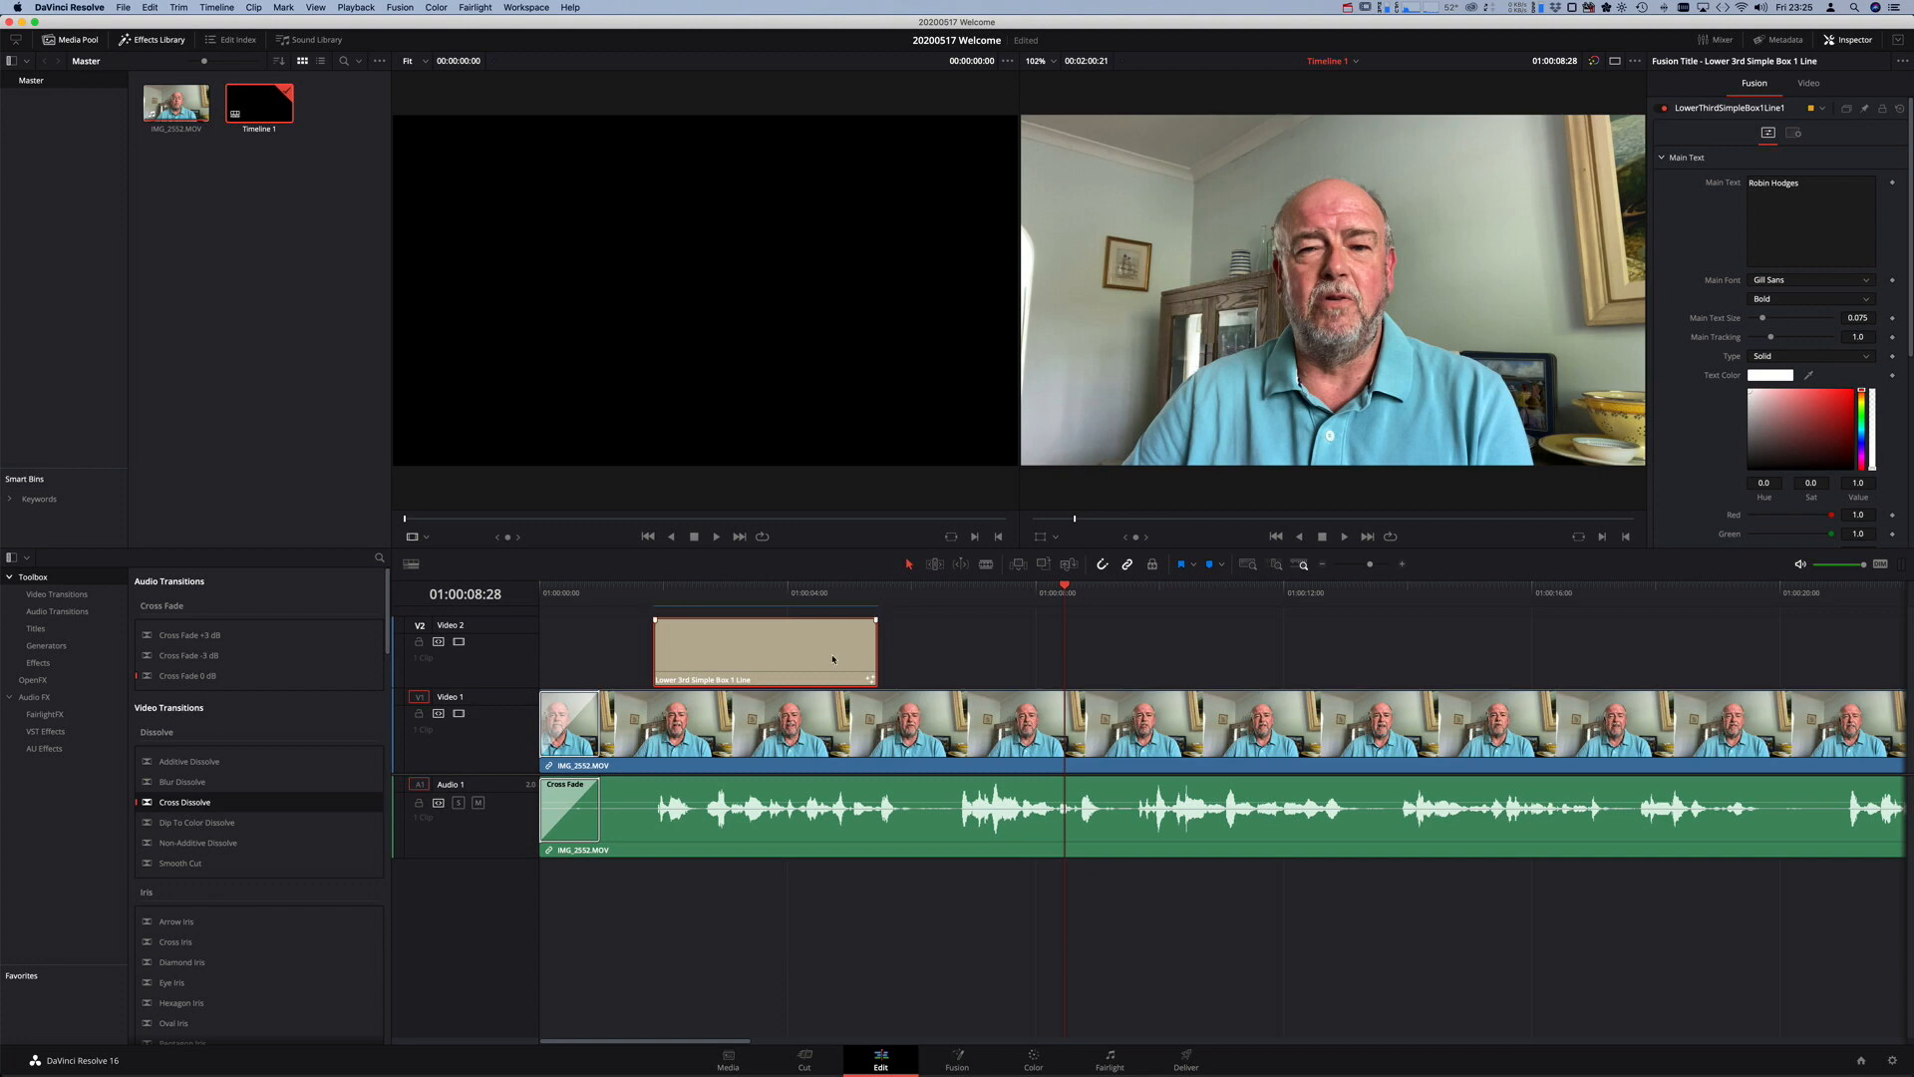
- Lengthen the lower-third title, play it, then shorten it to end near 01:00:04
{"action": "left_click_drag", "start_coordinate": [875, 652], "coordinate": [1009, 651]}
{"action": "left_click", "coordinate": [640, 595]}
{"action": "key", "text": "space"}
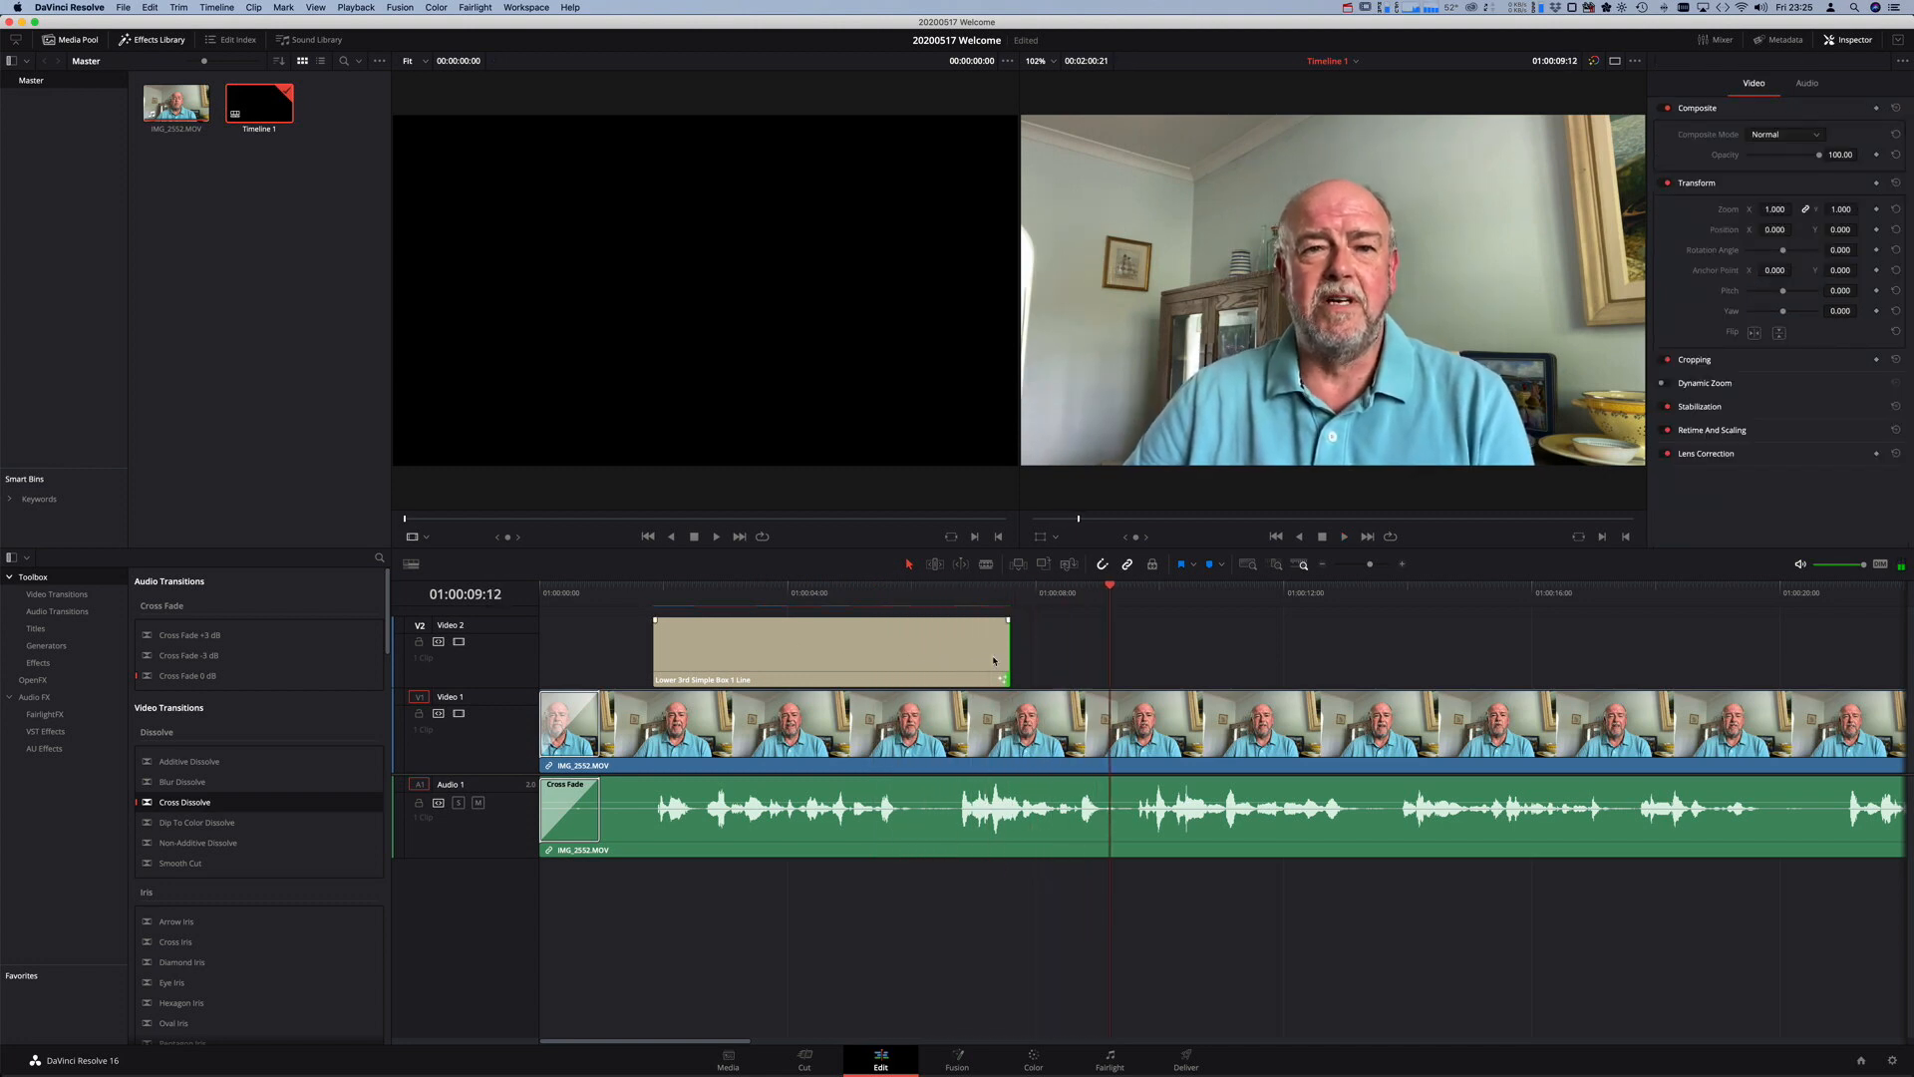
{"action": "left_click_drag", "start_coordinate": [1007, 653], "coordinate": [835, 648]}
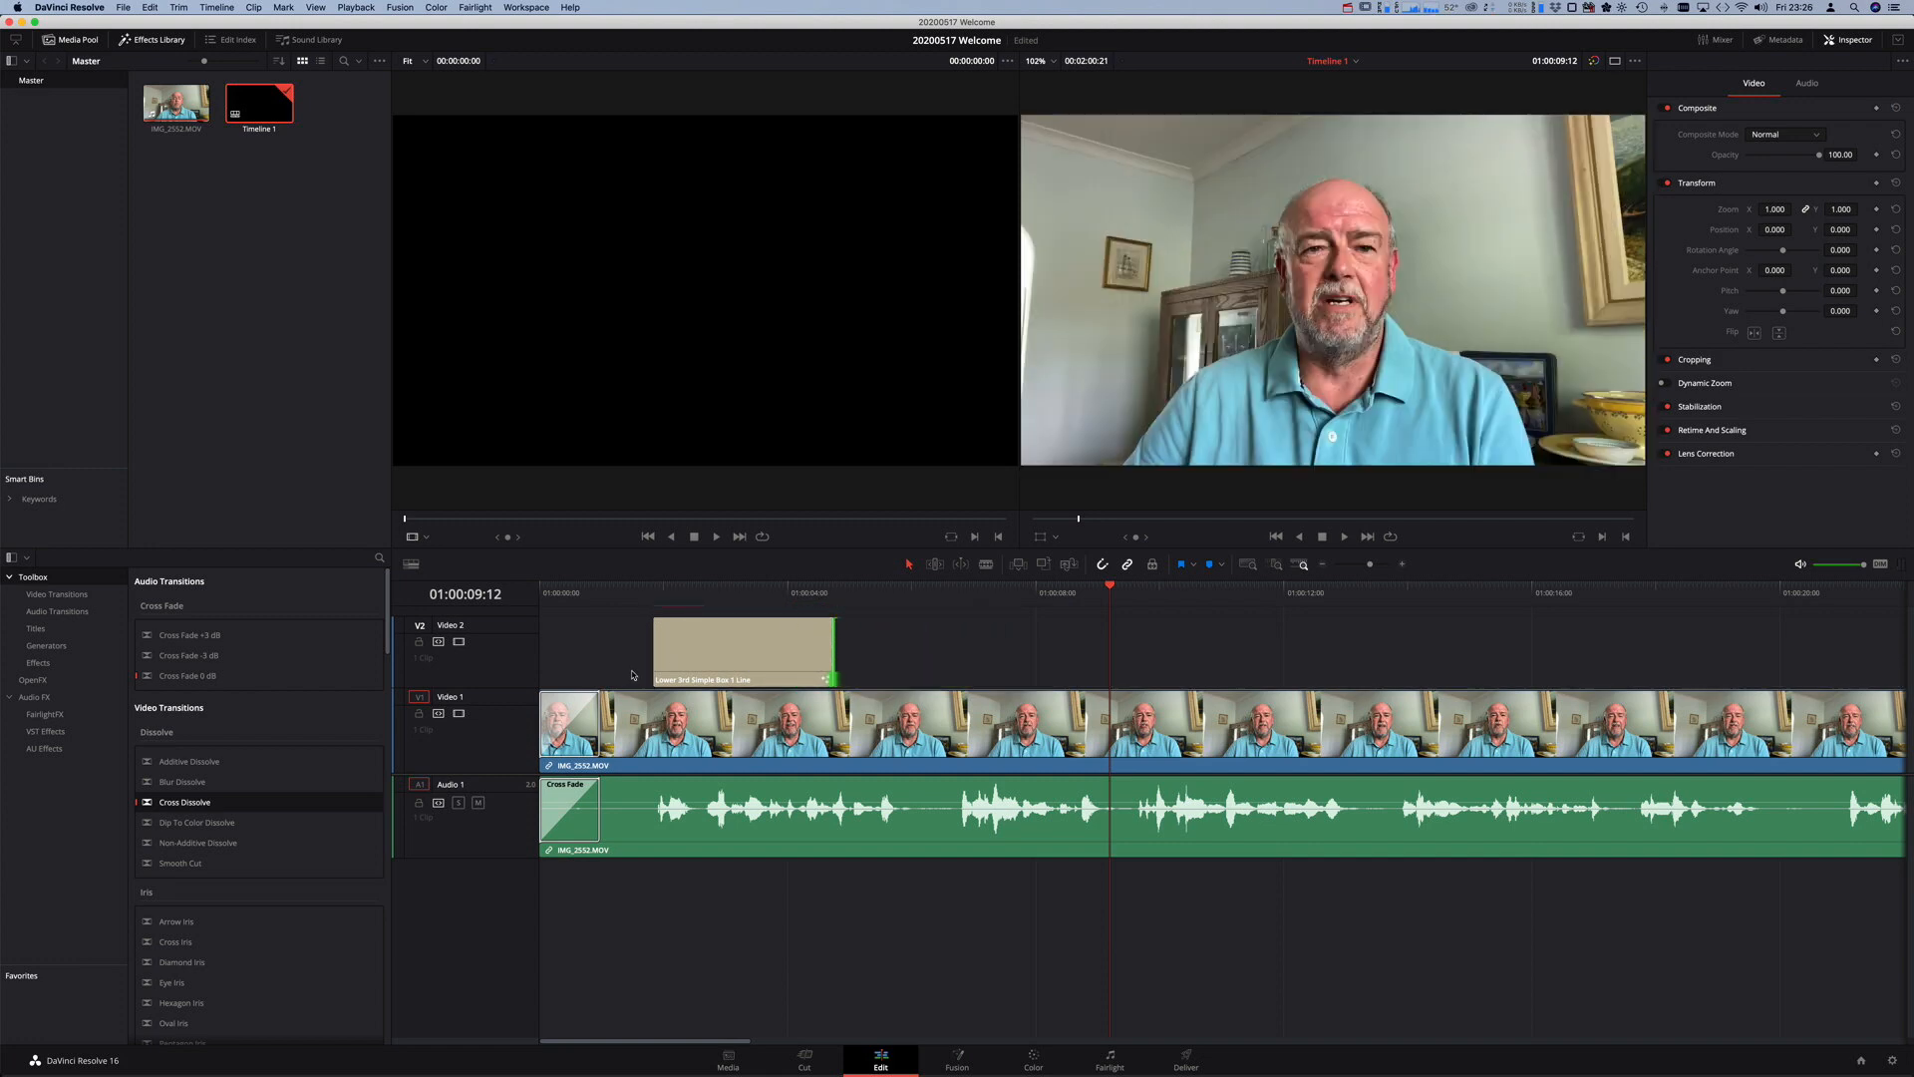
- Park the playhead at 01:00:06:07 and switch to the Cut page
{"action": "left_click", "coordinate": [918, 598]}
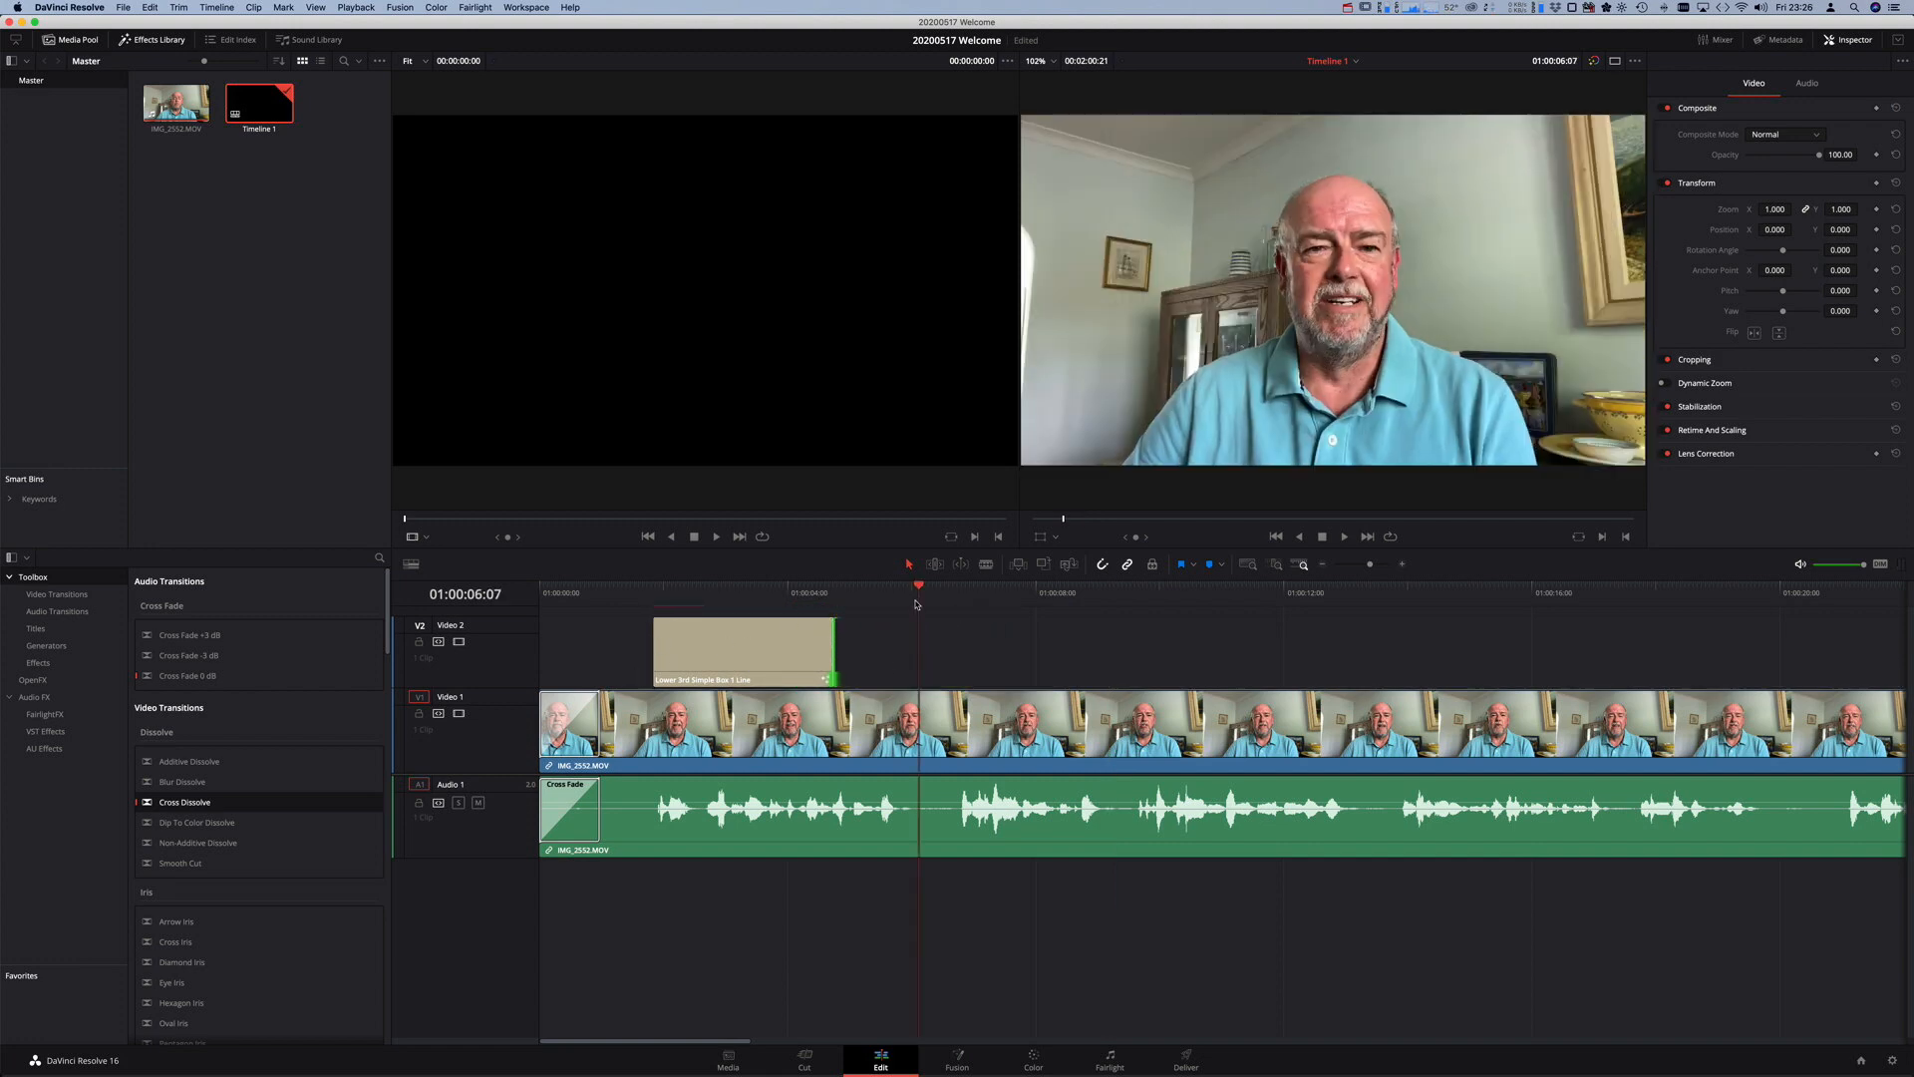
{"action": "mouse_move", "coordinate": [811, 625]}
{"action": "scroll", "coordinate": [907, 979], "scroll_direction": "right", "scroll_amount": 1}
{"action": "scroll", "coordinate": [895, 975], "scroll_direction": "left", "scroll_amount": 1}
{"action": "left_click", "coordinate": [807, 1063]}
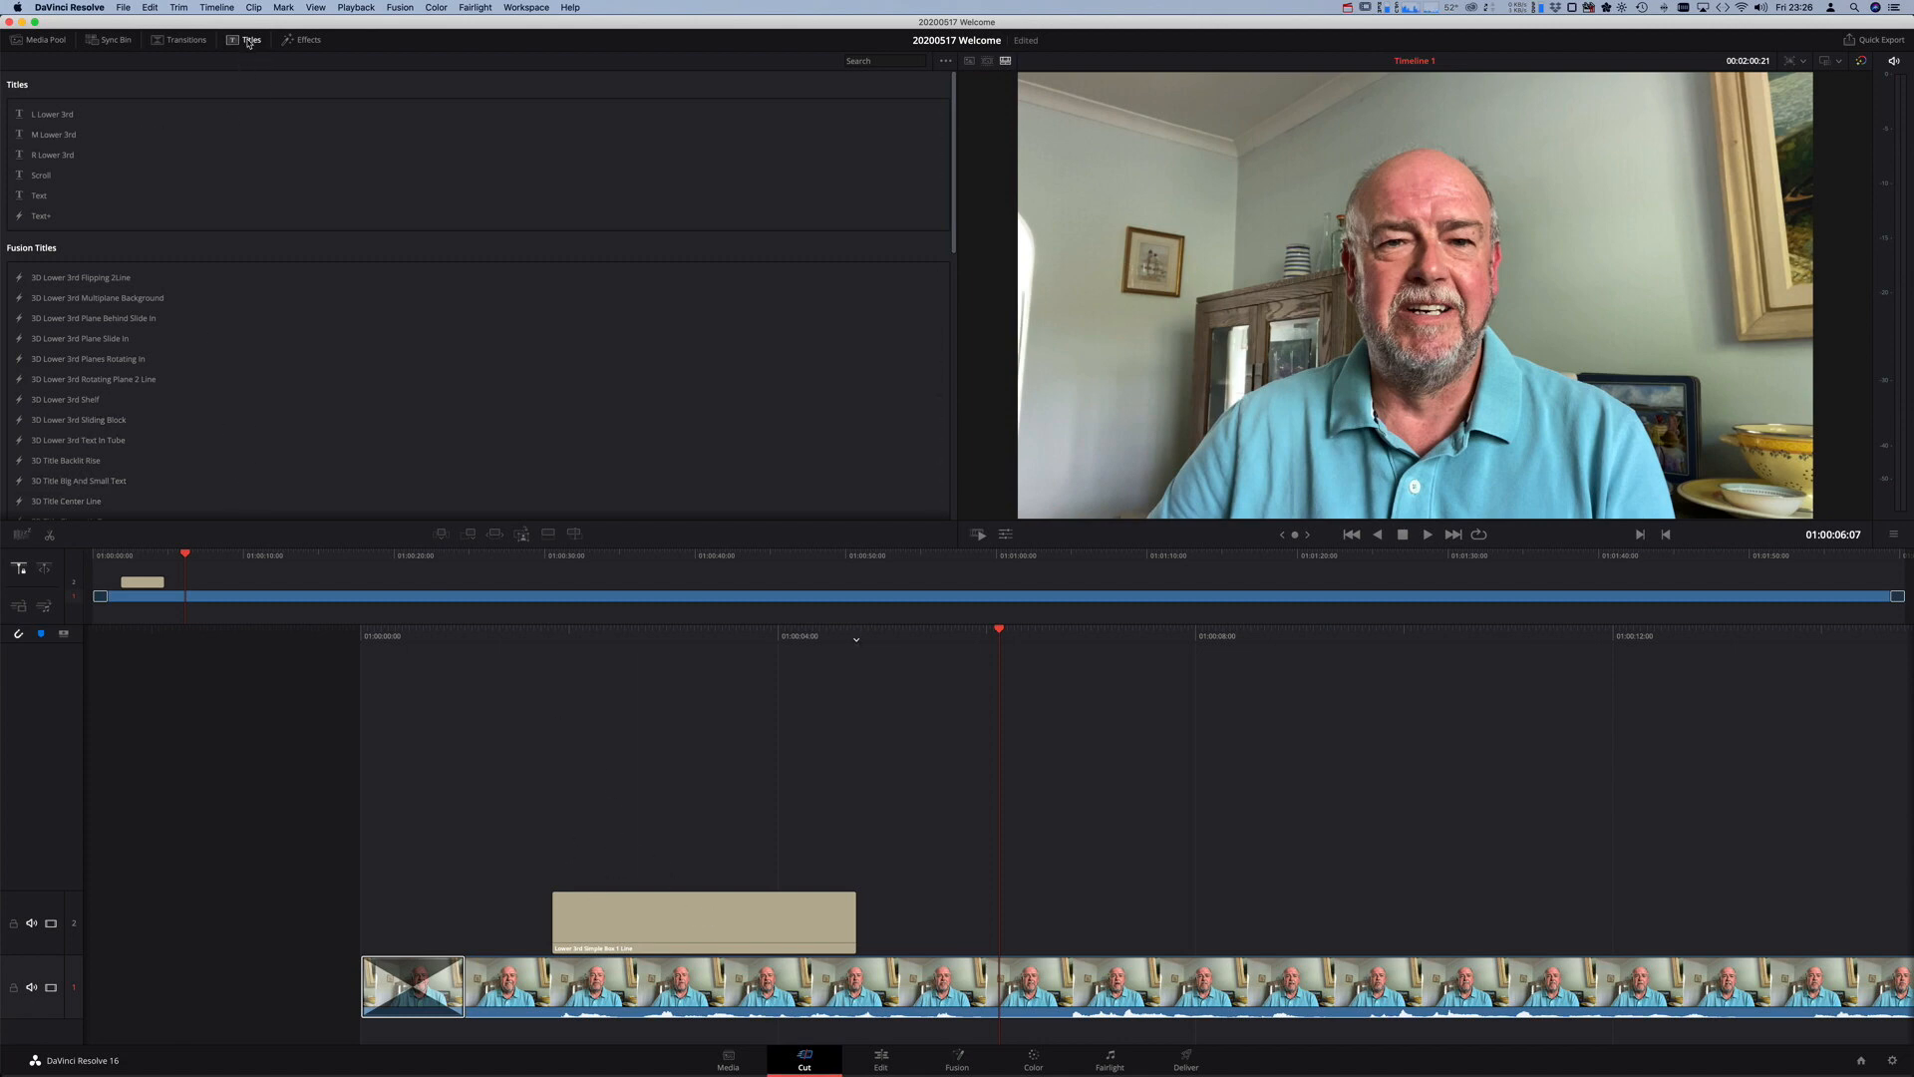
- On the Cut page, place a Lower 3rd Simple Box 2 Line title on Video 2 after the first title, then return to Edit
{"action": "left_click", "coordinate": [40, 39]}
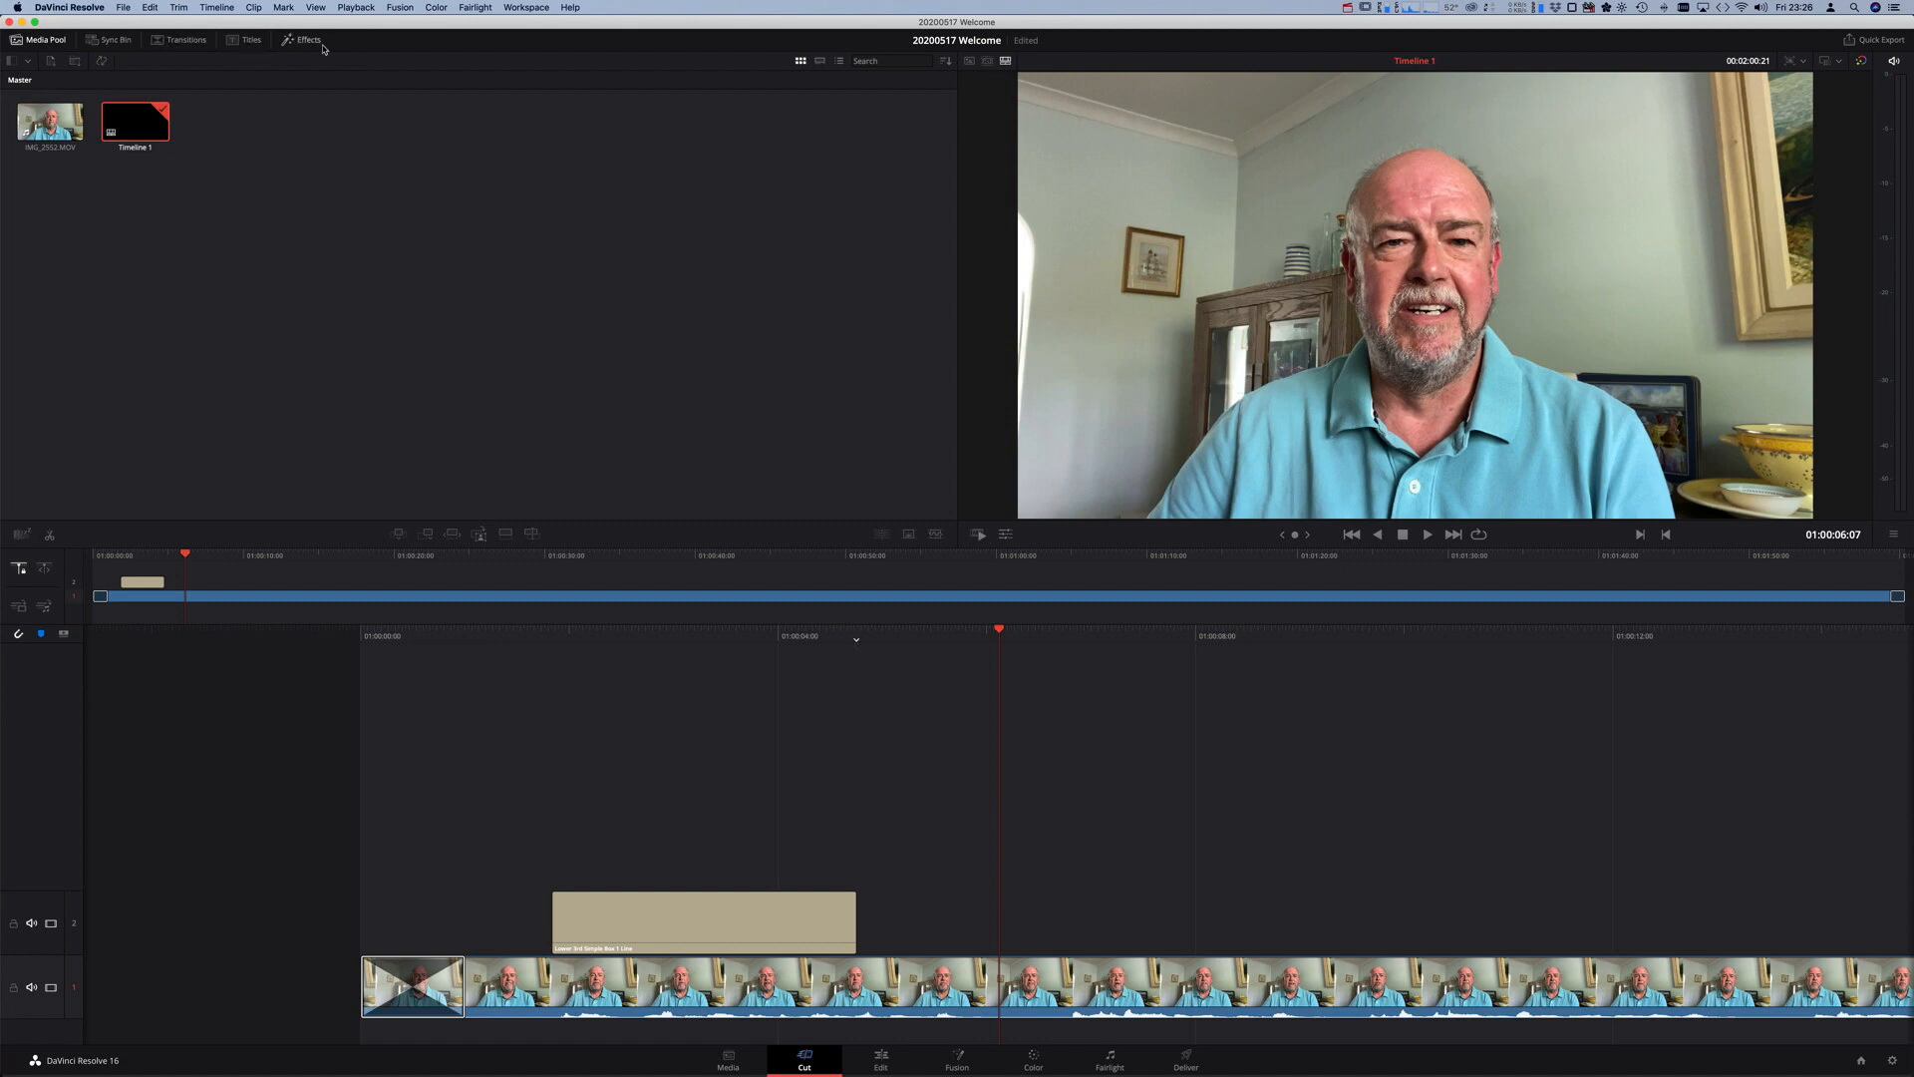
{"action": "left_click", "coordinate": [253, 45]}
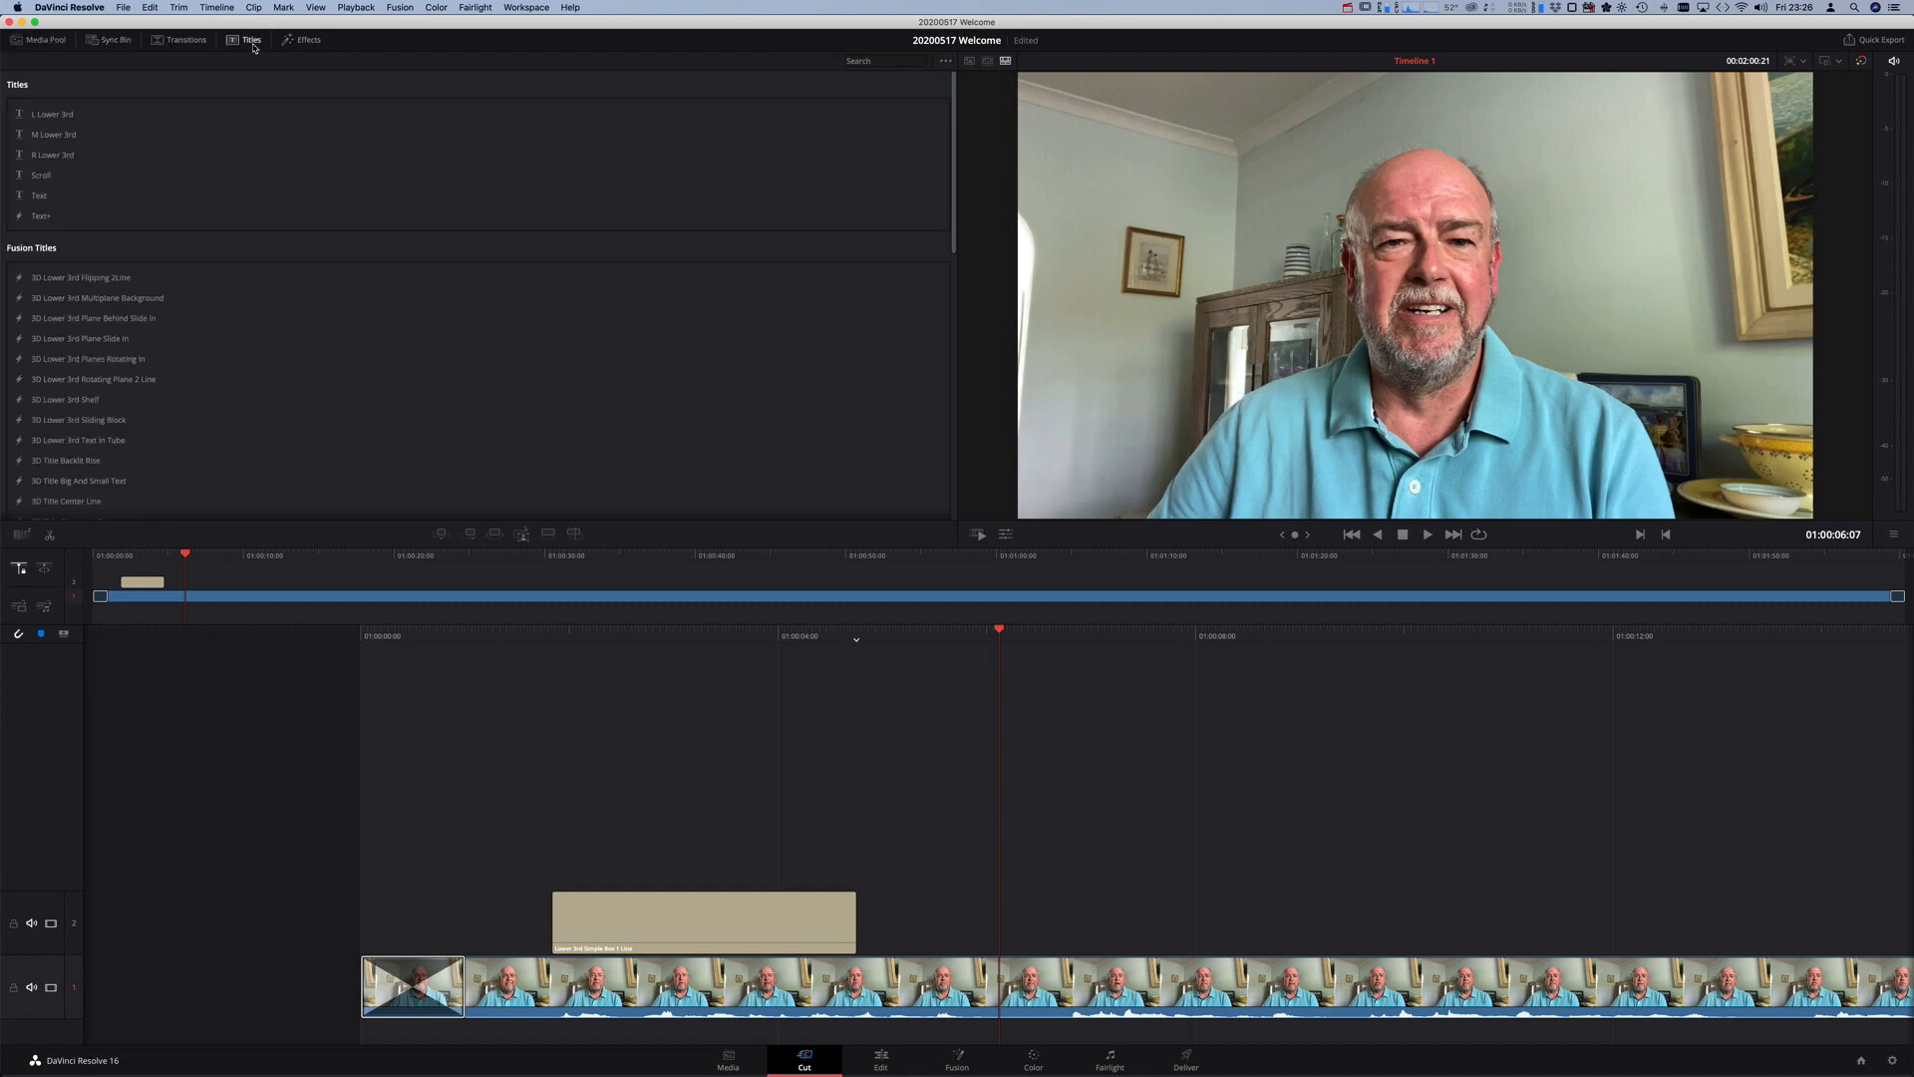
{"action": "scroll", "coordinate": [178, 143], "scroll_direction": "down", "scroll_amount": 10}
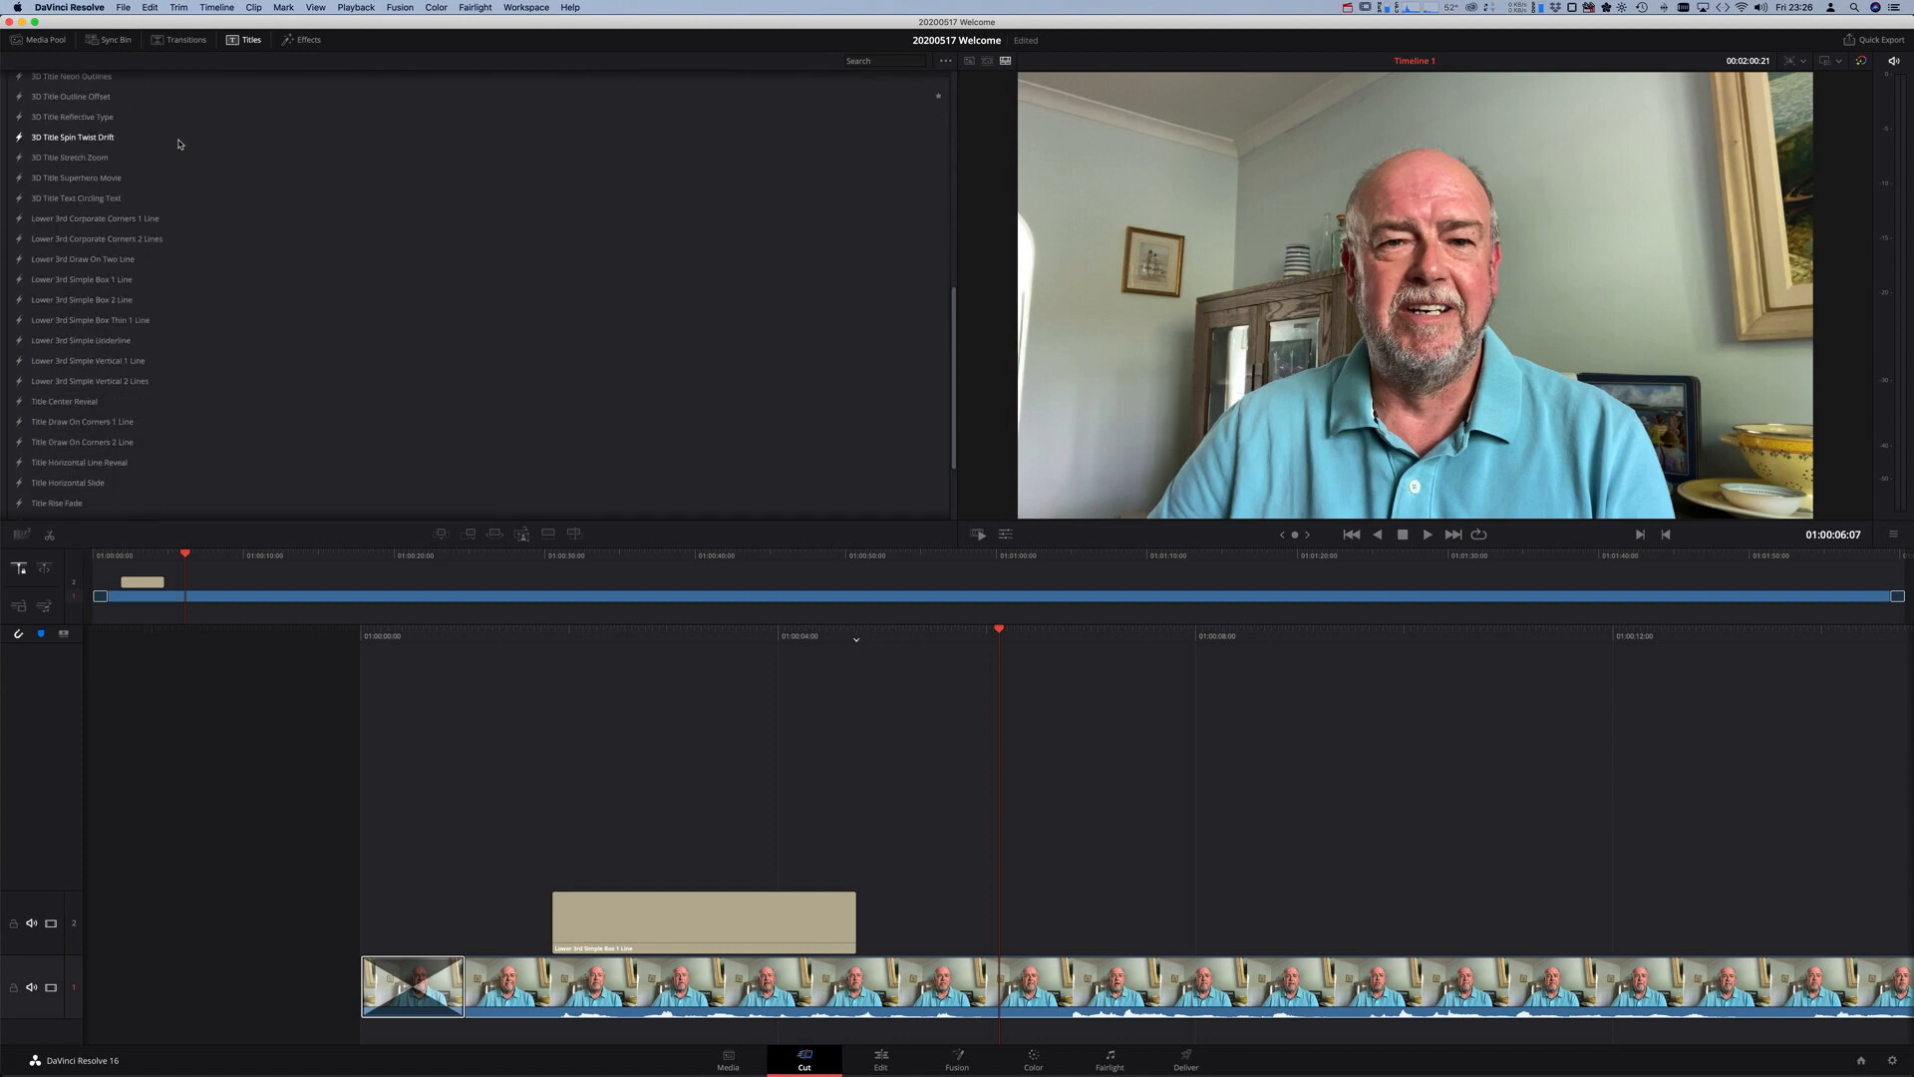
{"action": "scroll", "coordinate": [179, 144], "scroll_direction": "up", "scroll_amount": 10}
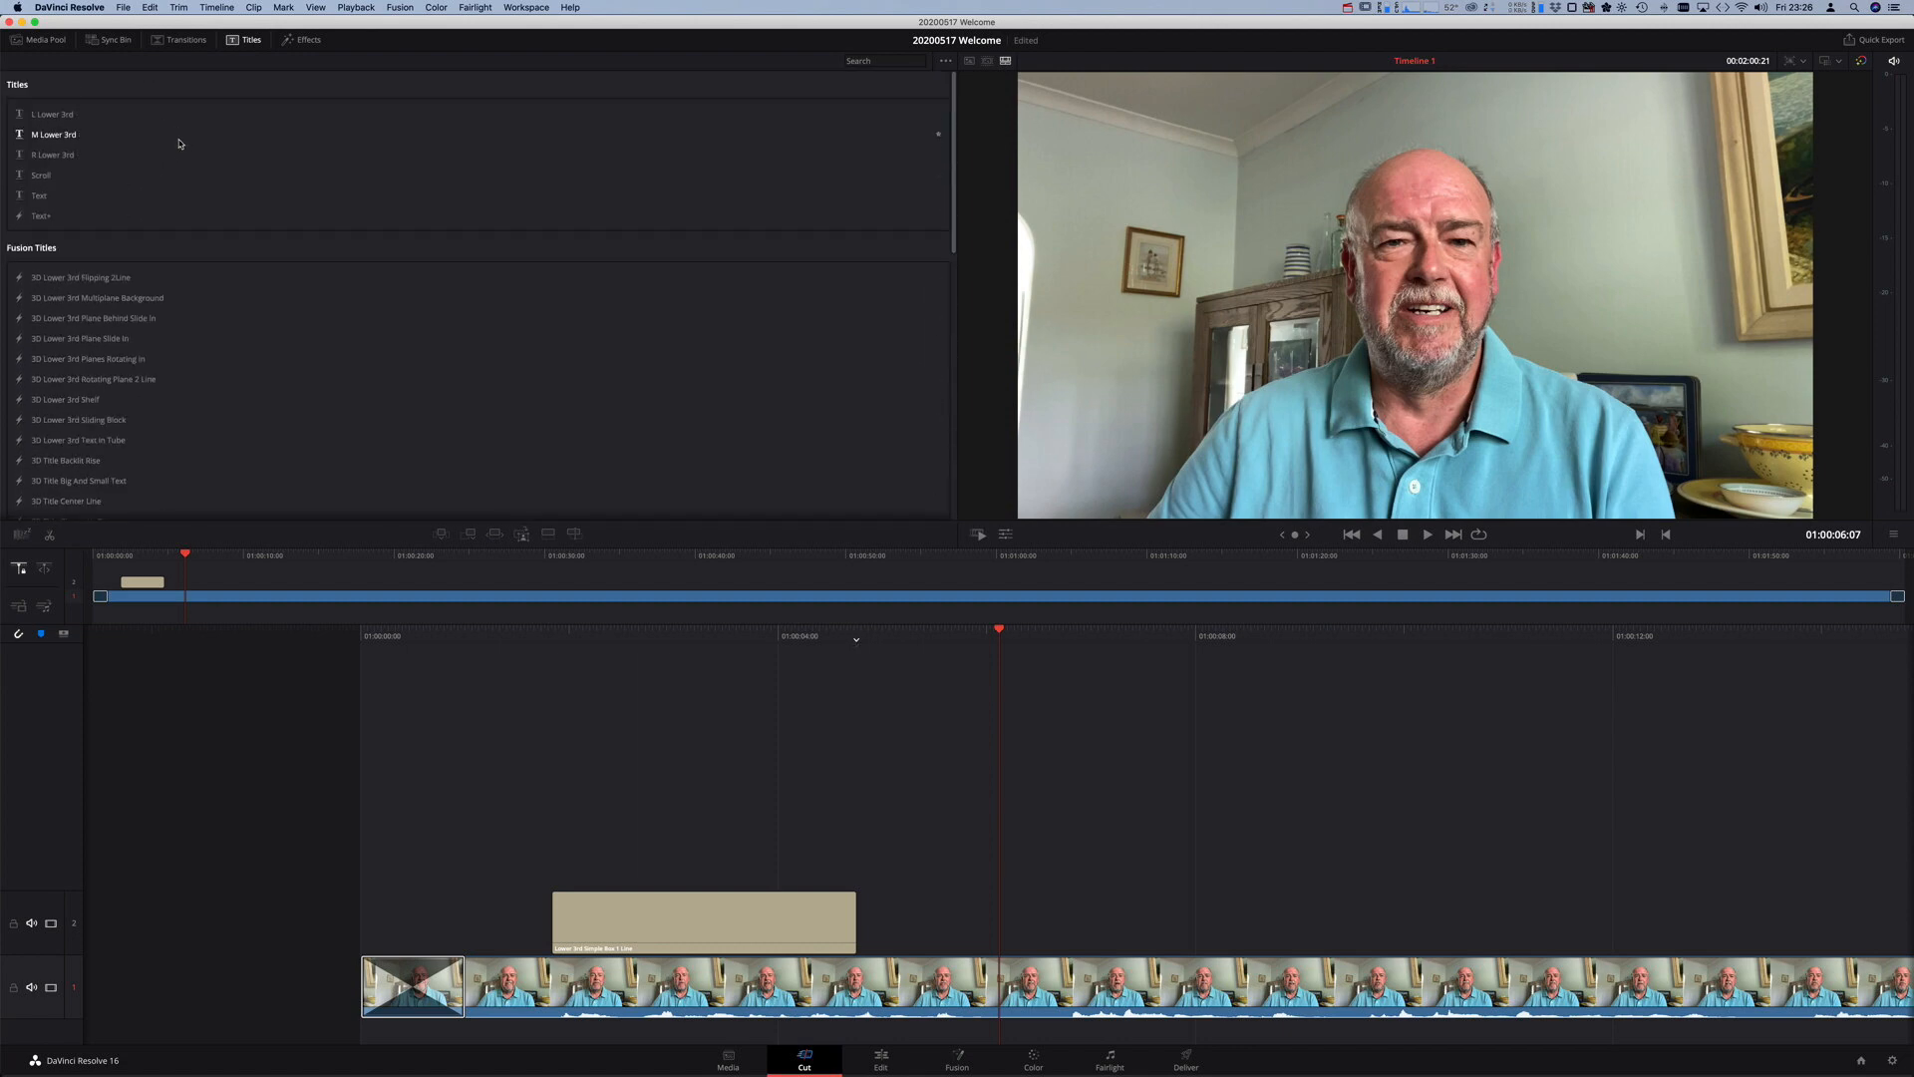
{"action": "scroll", "coordinate": [179, 143], "scroll_direction": "down", "scroll_amount": 10}
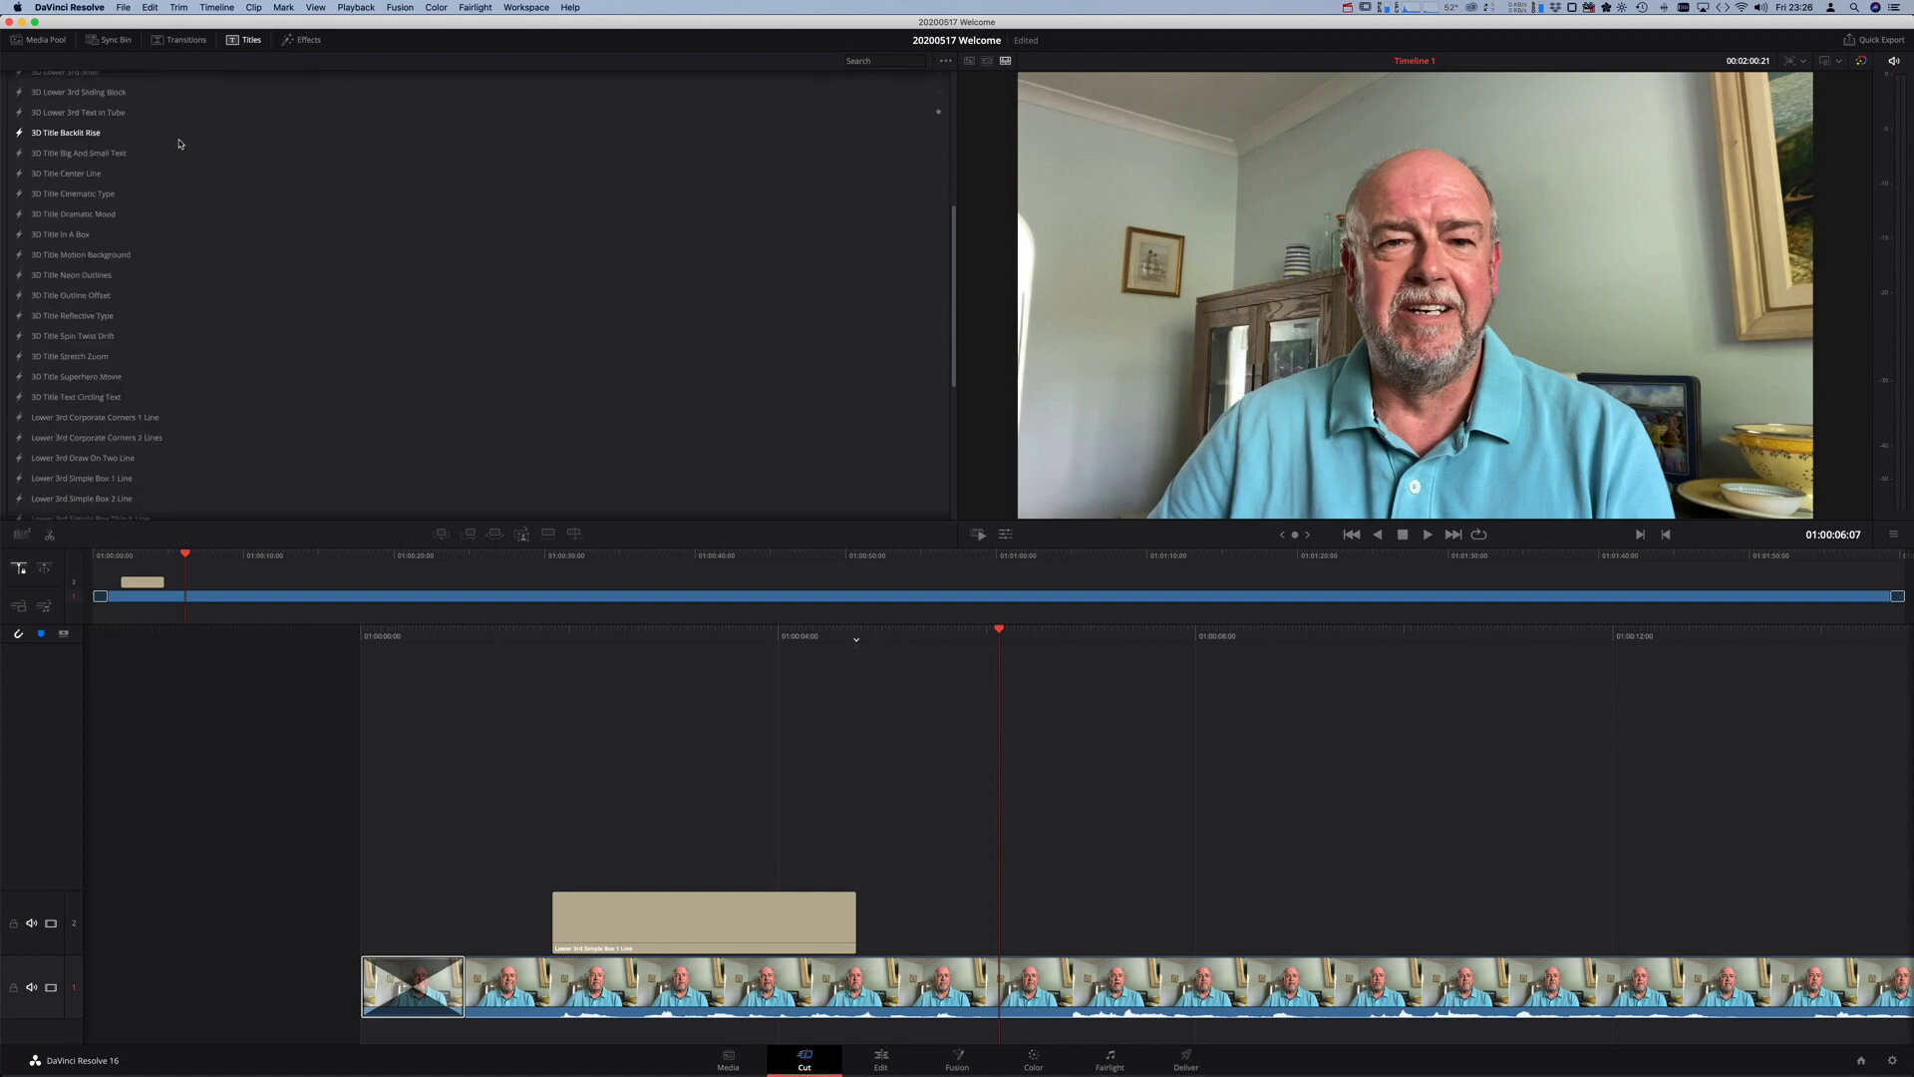
{"action": "scroll", "coordinate": [179, 144], "scroll_direction": "down", "scroll_amount": 3}
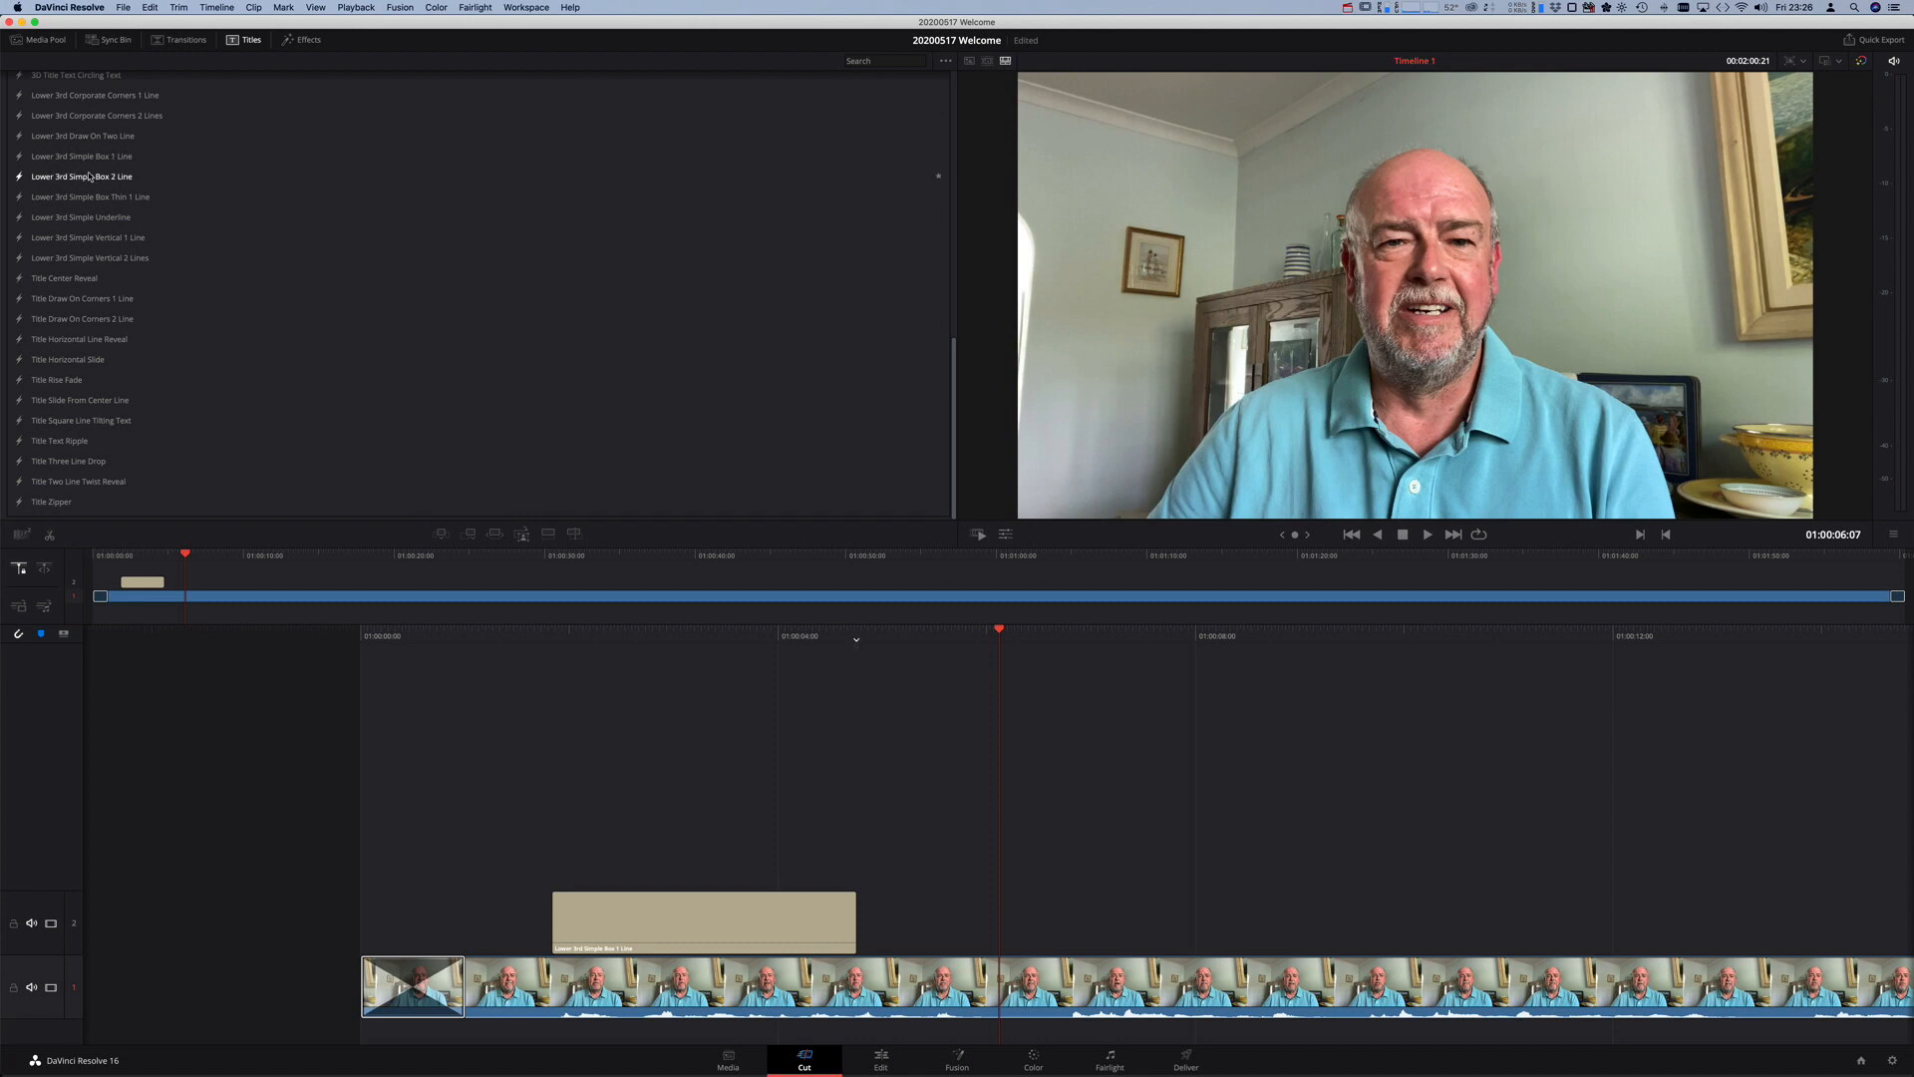
{"action": "left_click_drag", "start_coordinate": [46, 179], "coordinate": [885, 916]}
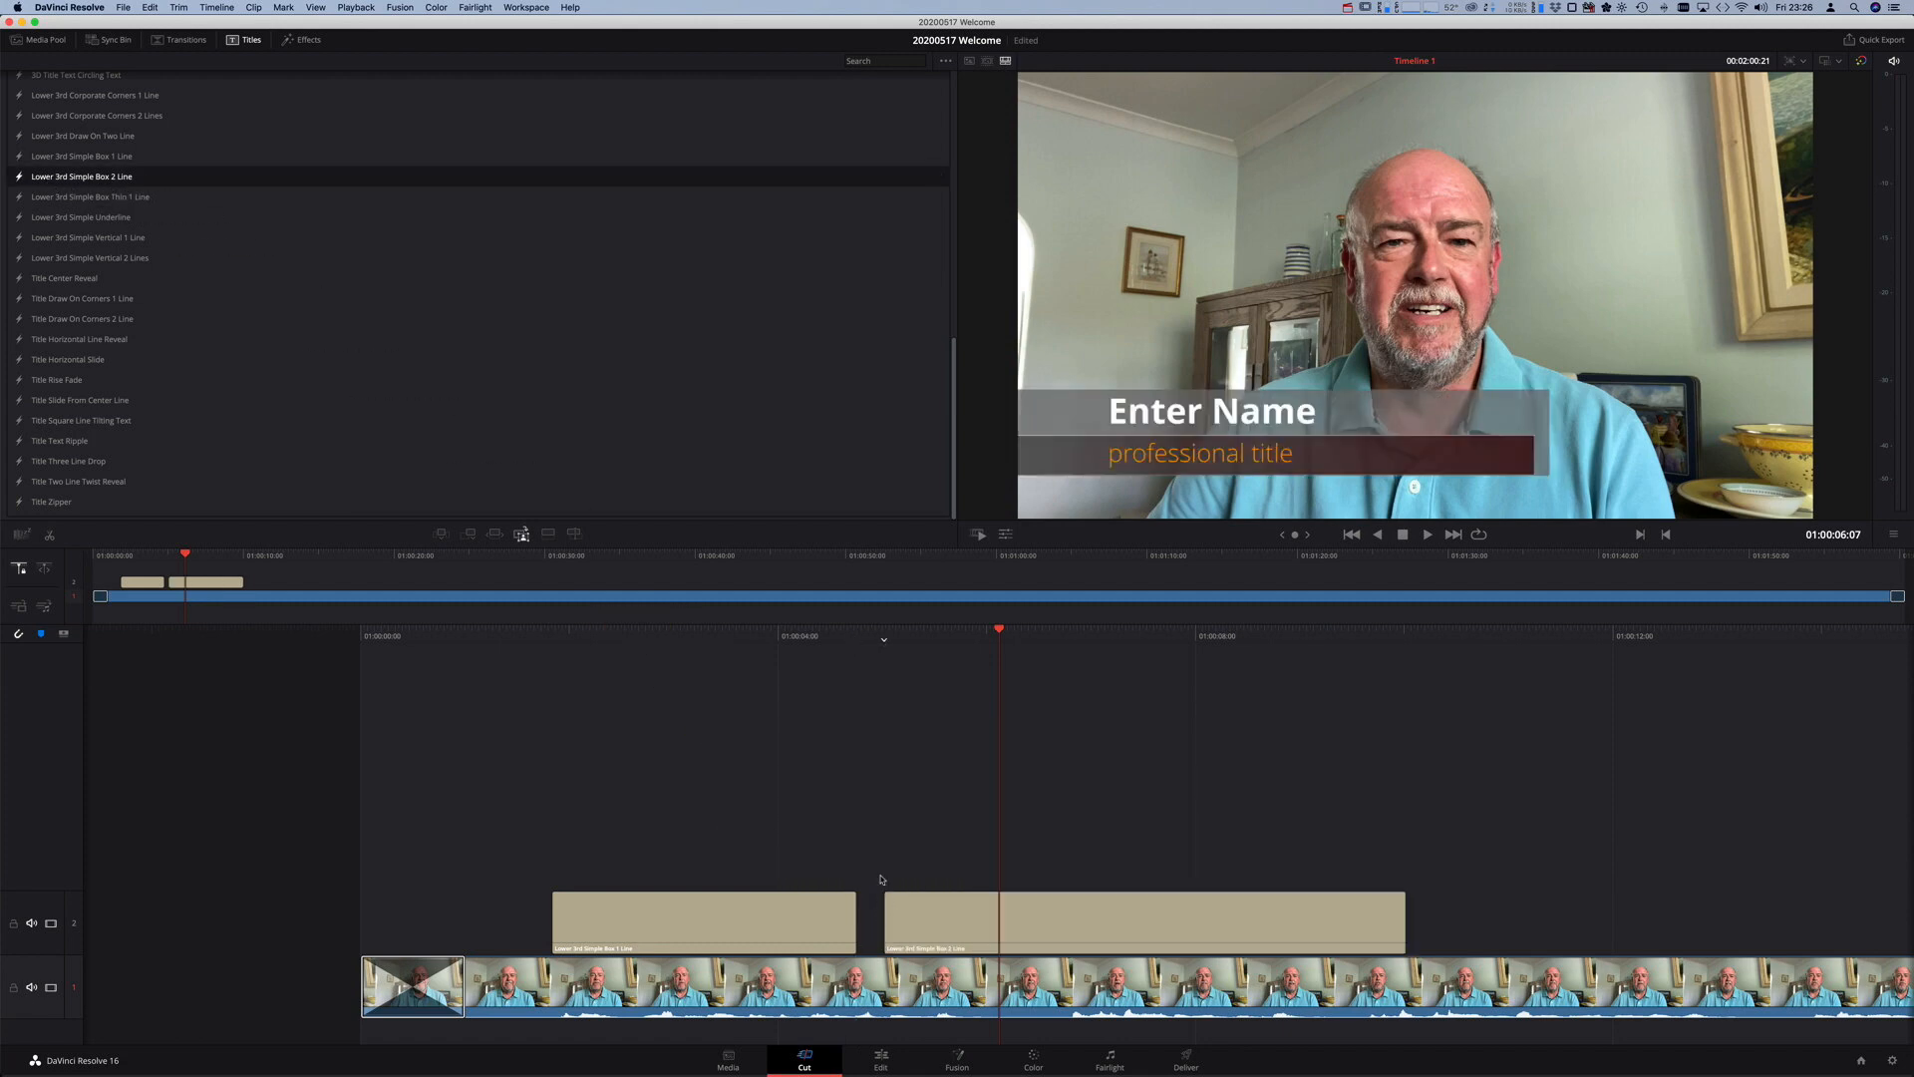
{"action": "left_click", "coordinate": [974, 925]}
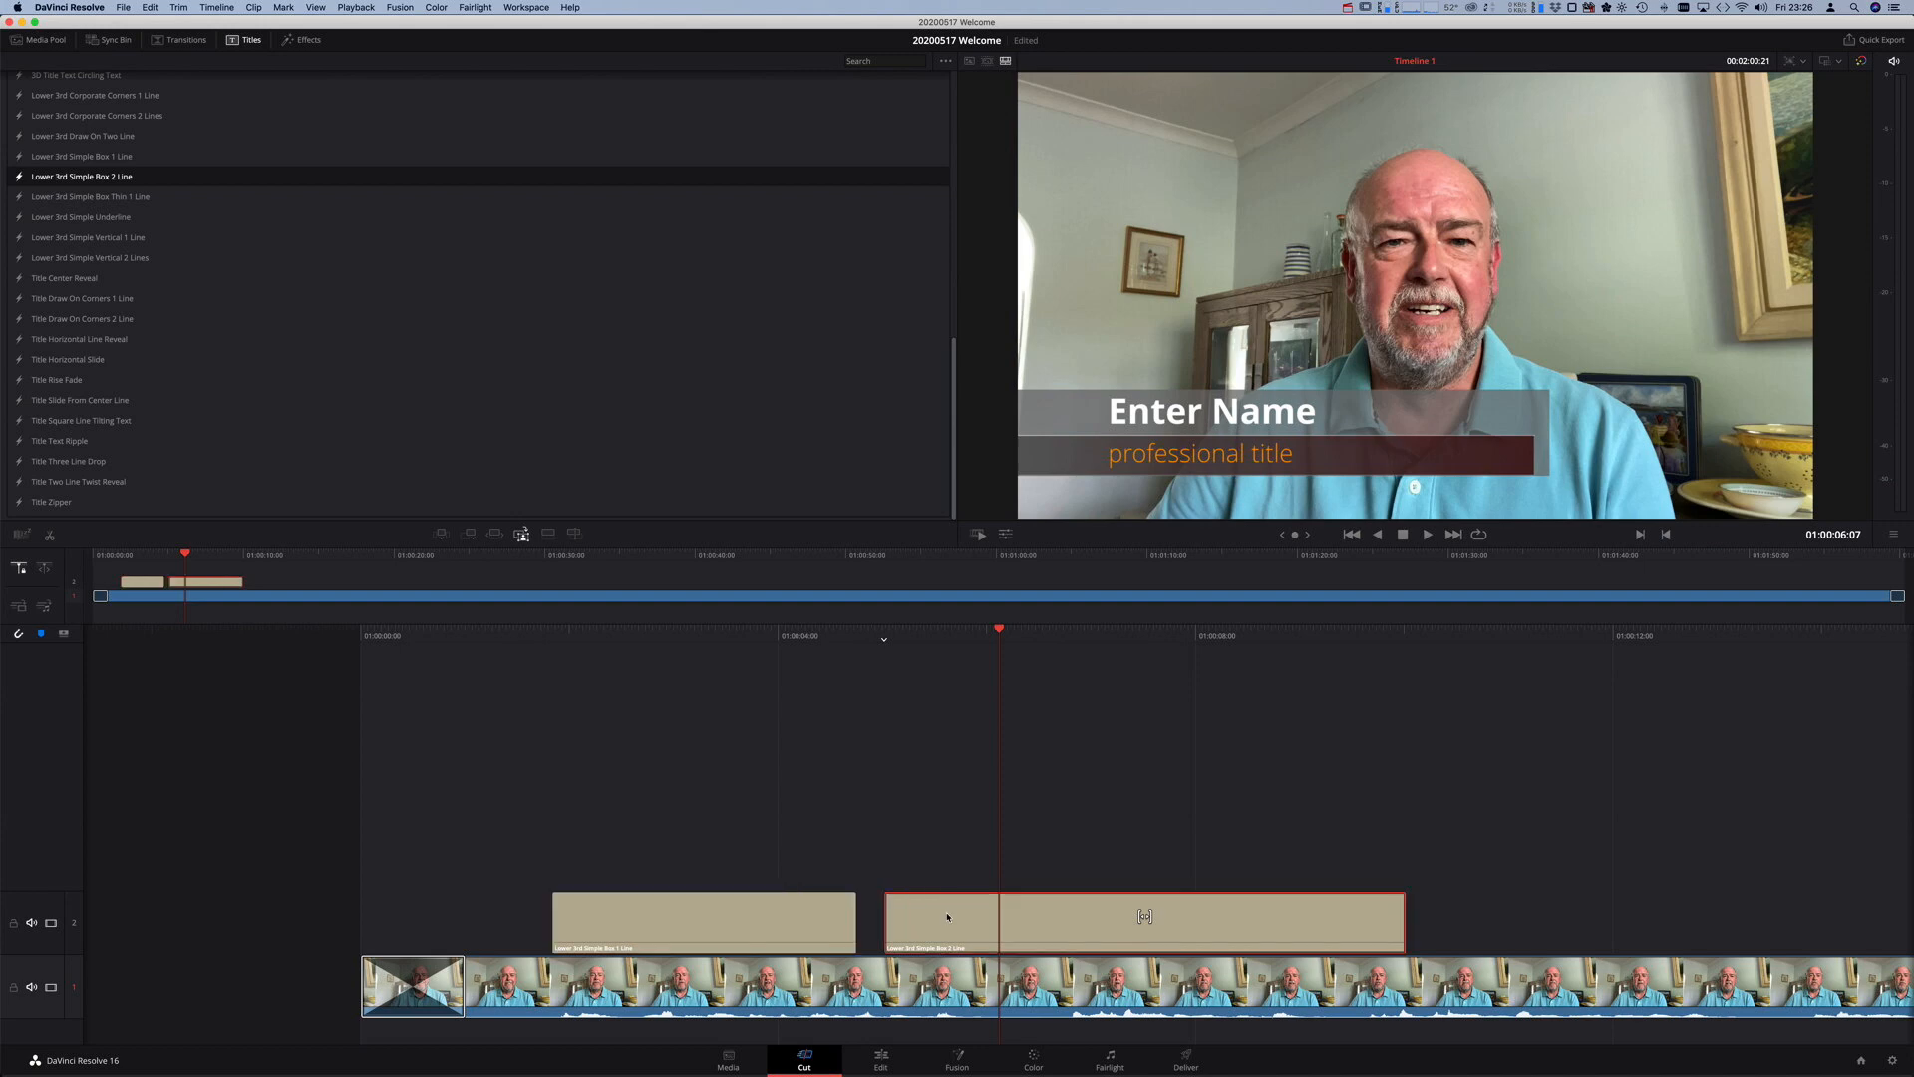
{"action": "left_click", "coordinate": [883, 1060]}
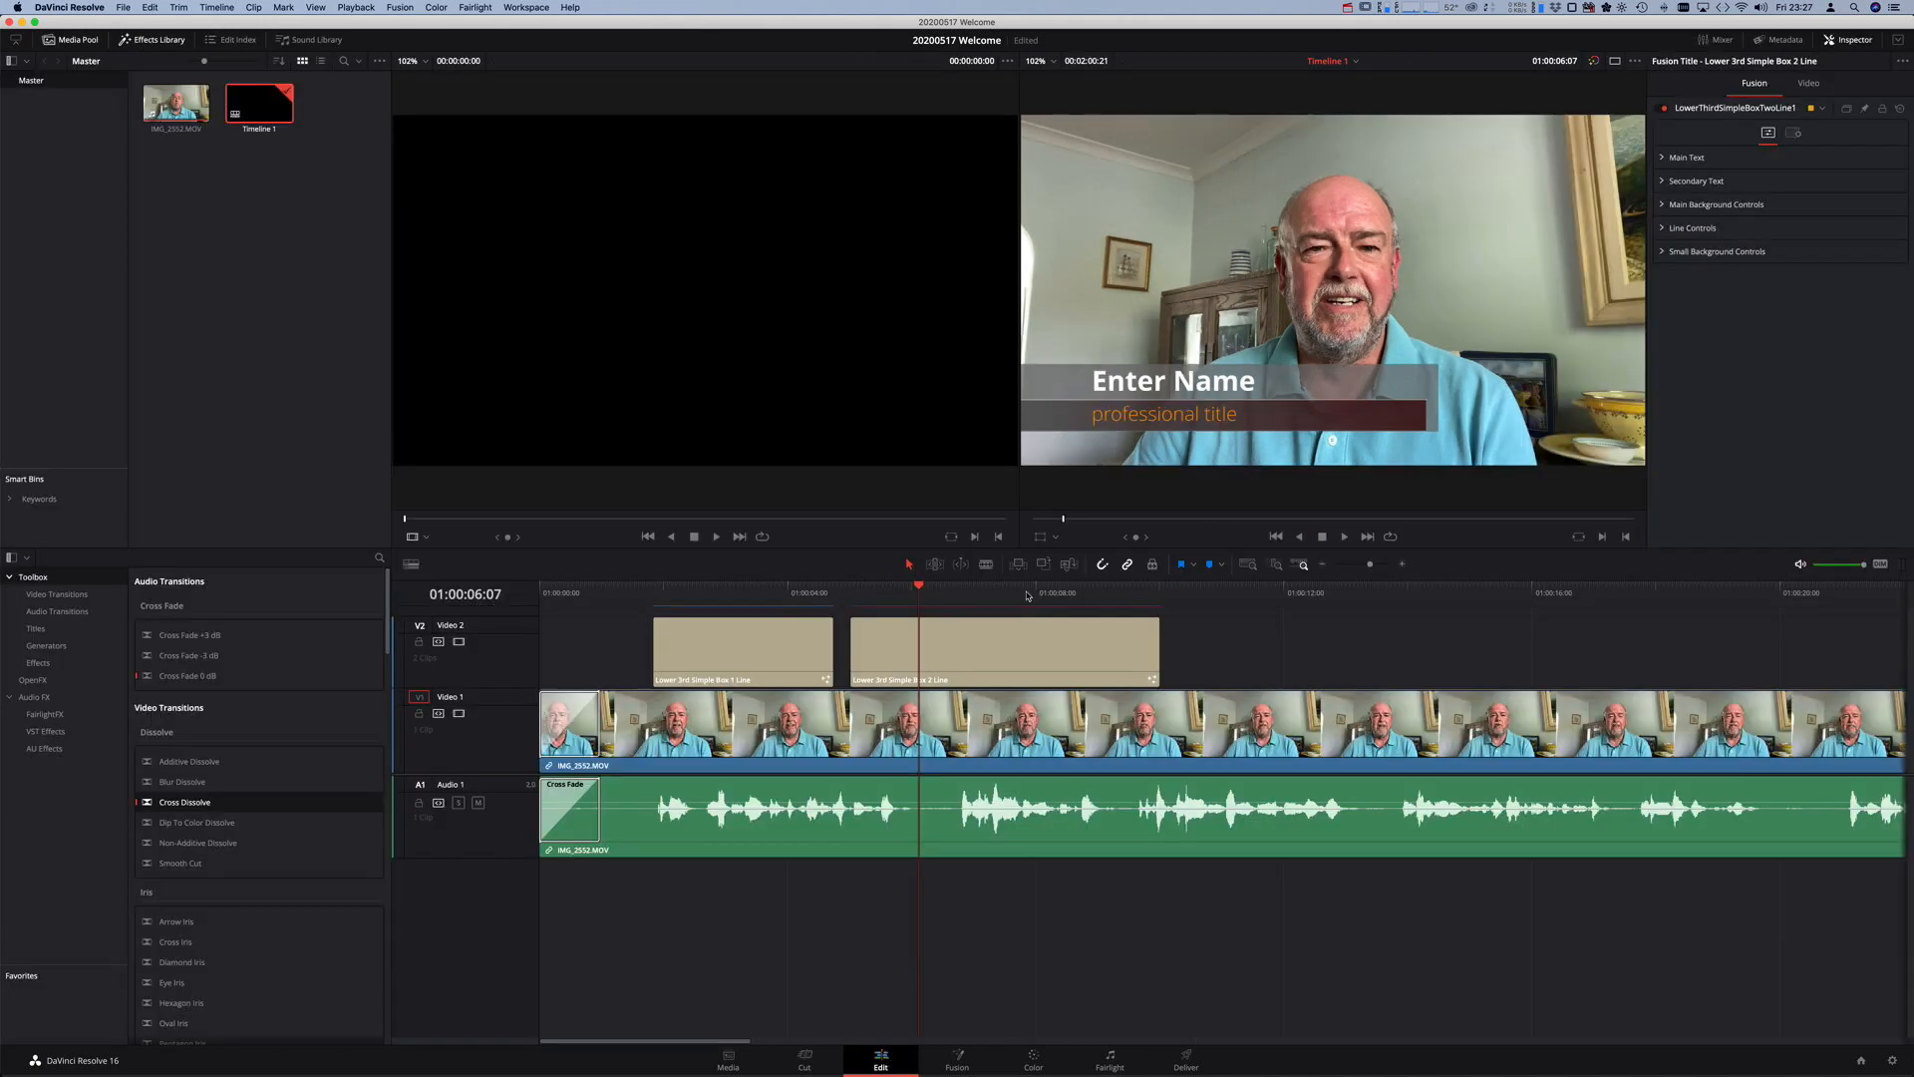
- Replace the title's main text 'Enter Name' with 'Welcome'
{"action": "left_click", "coordinate": [1004, 647]}
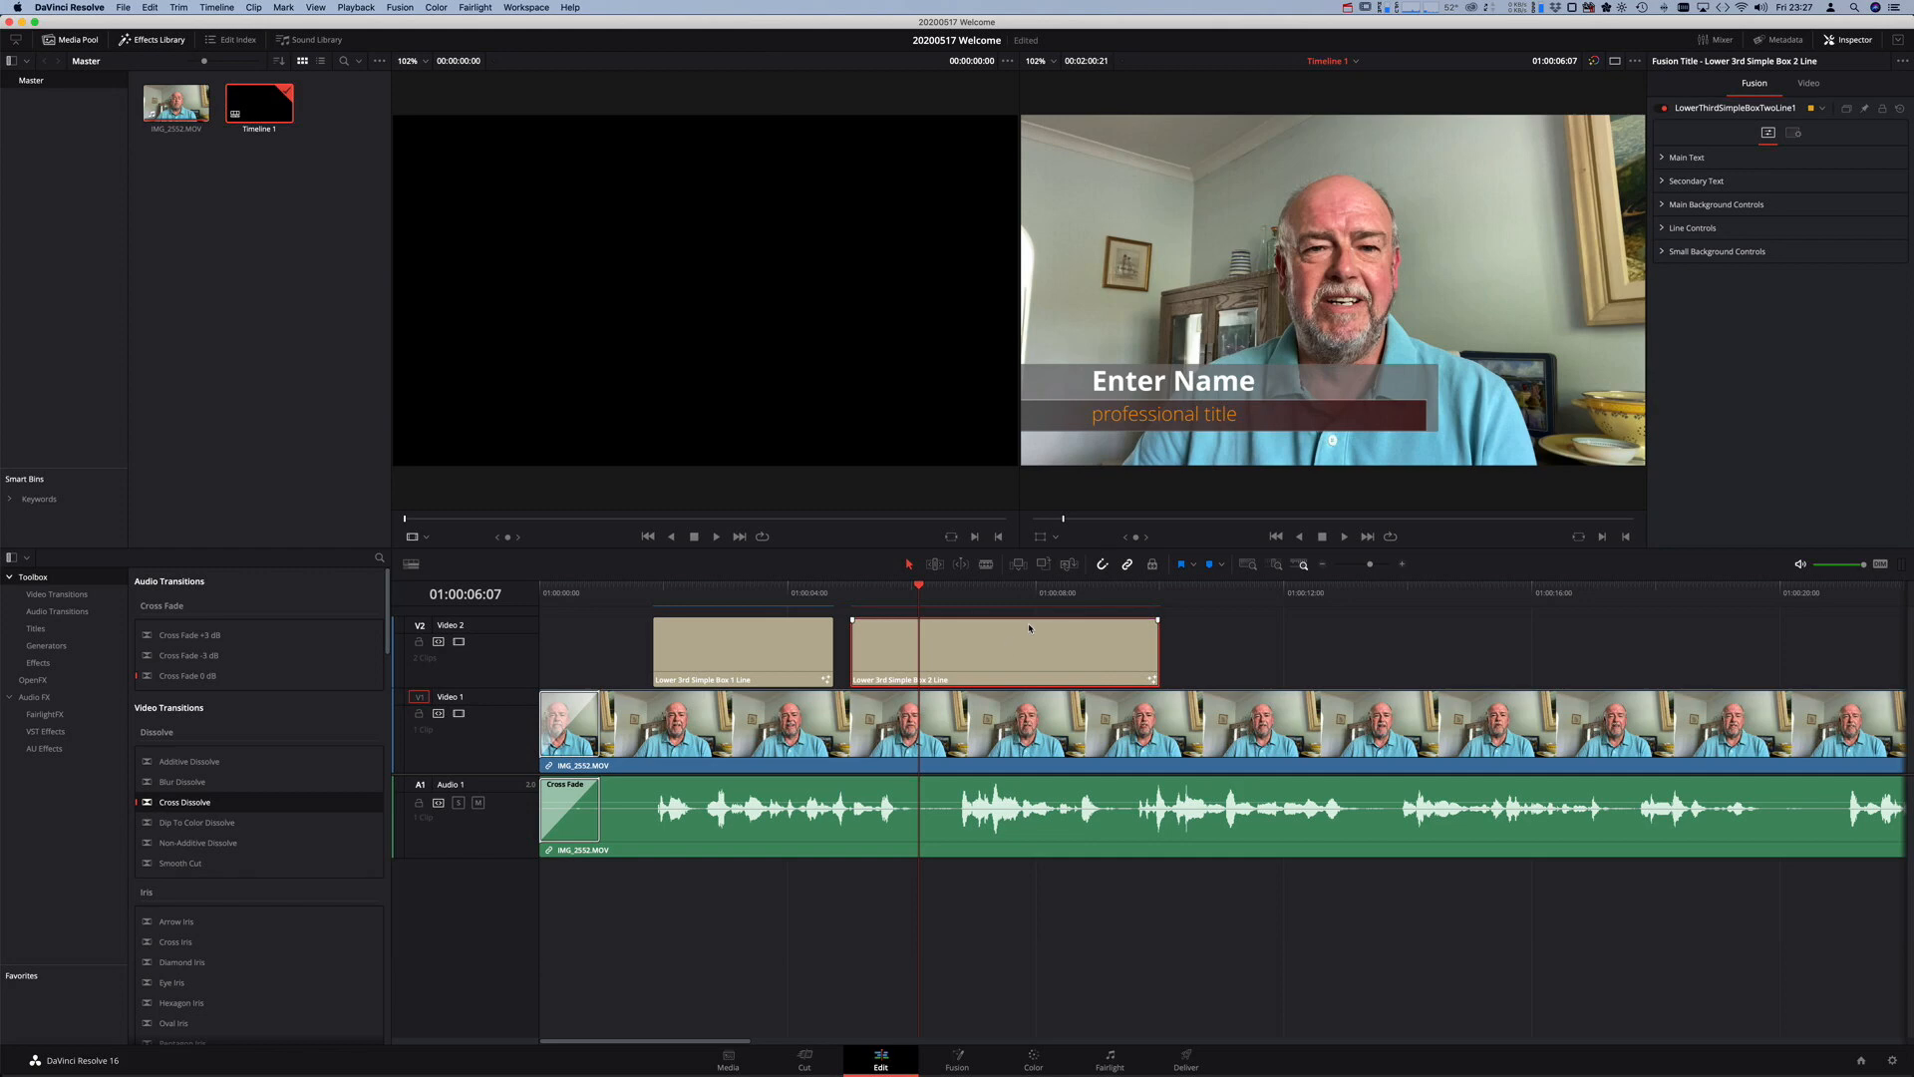
{"action": "left_click", "coordinate": [1659, 157]}
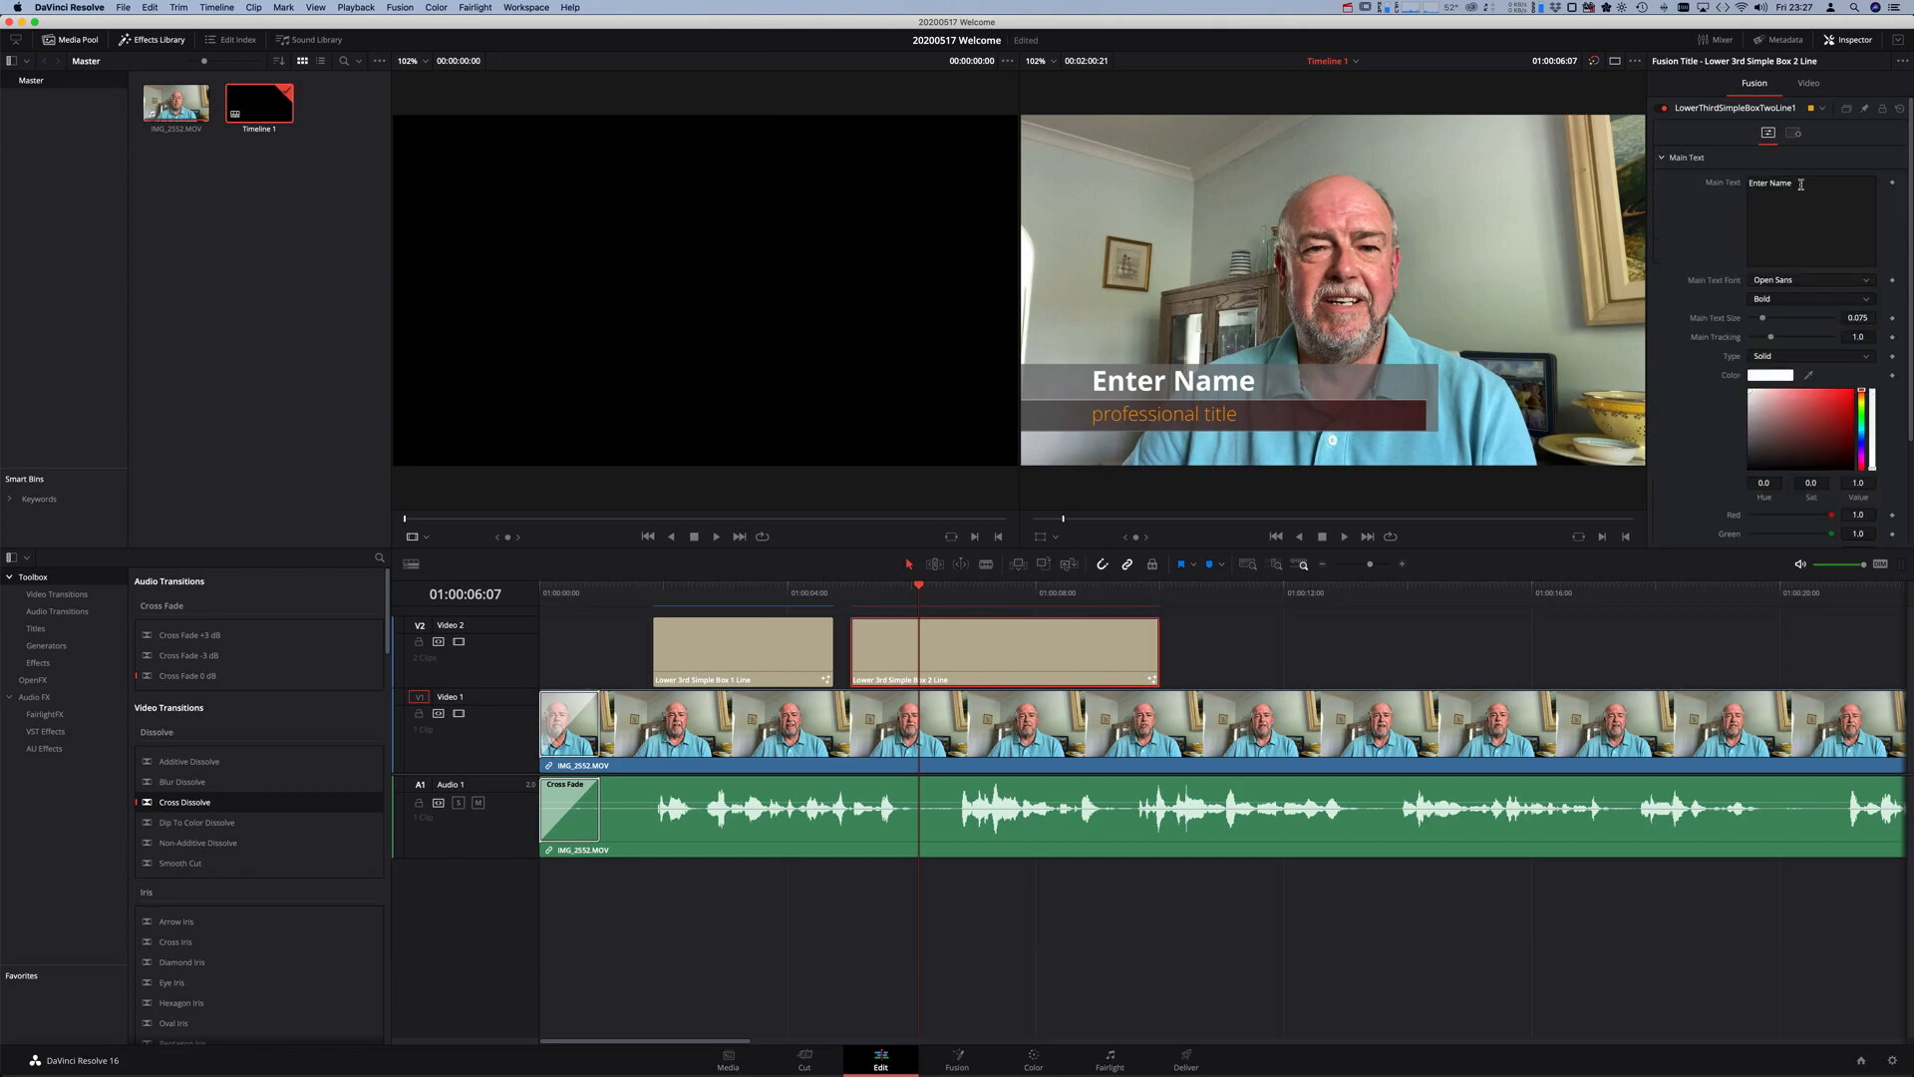
{"action": "left_click_drag", "start_coordinate": [1800, 184], "coordinate": [1737, 182]}
{"action": "type", "text": "We"}
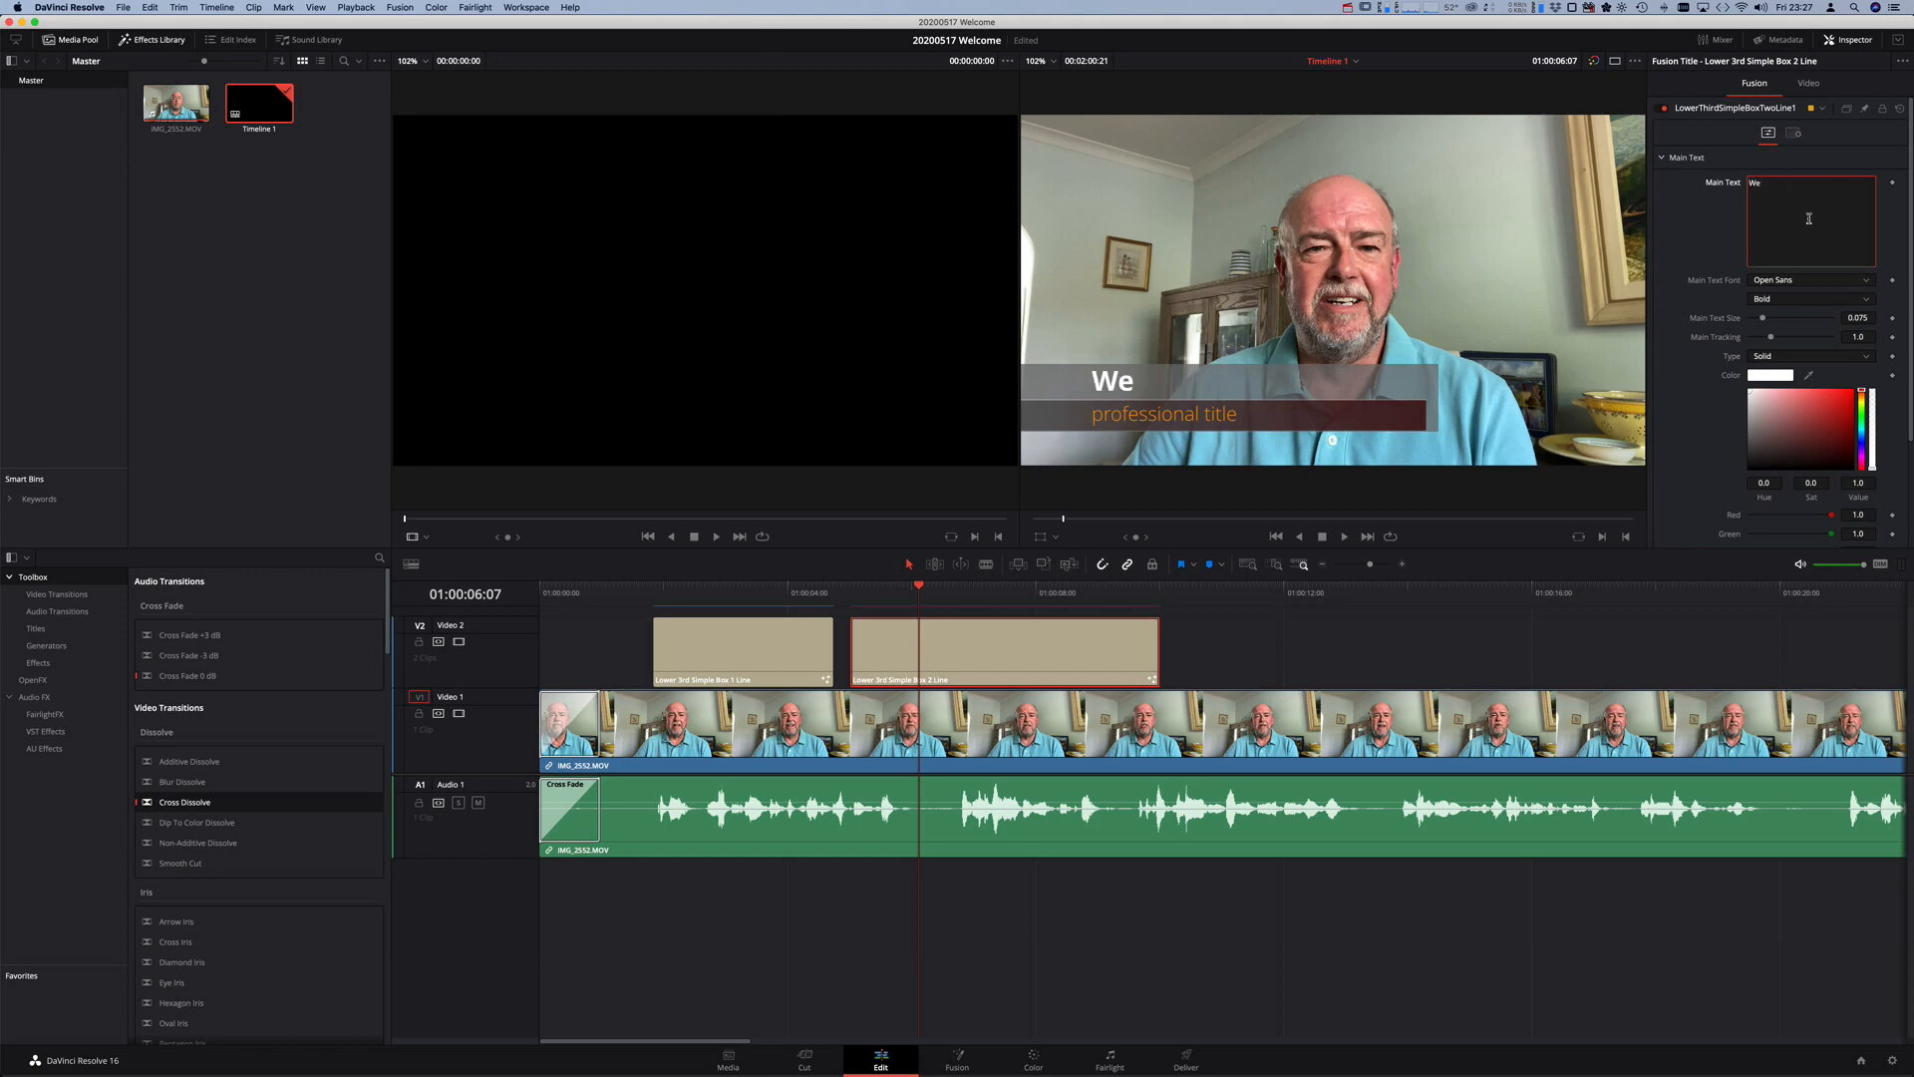
{"action": "type", "text": ";lcome"}
{"action": "scroll", "coordinate": [1787, 319], "scroll_direction": "down", "scroll_amount": 3}
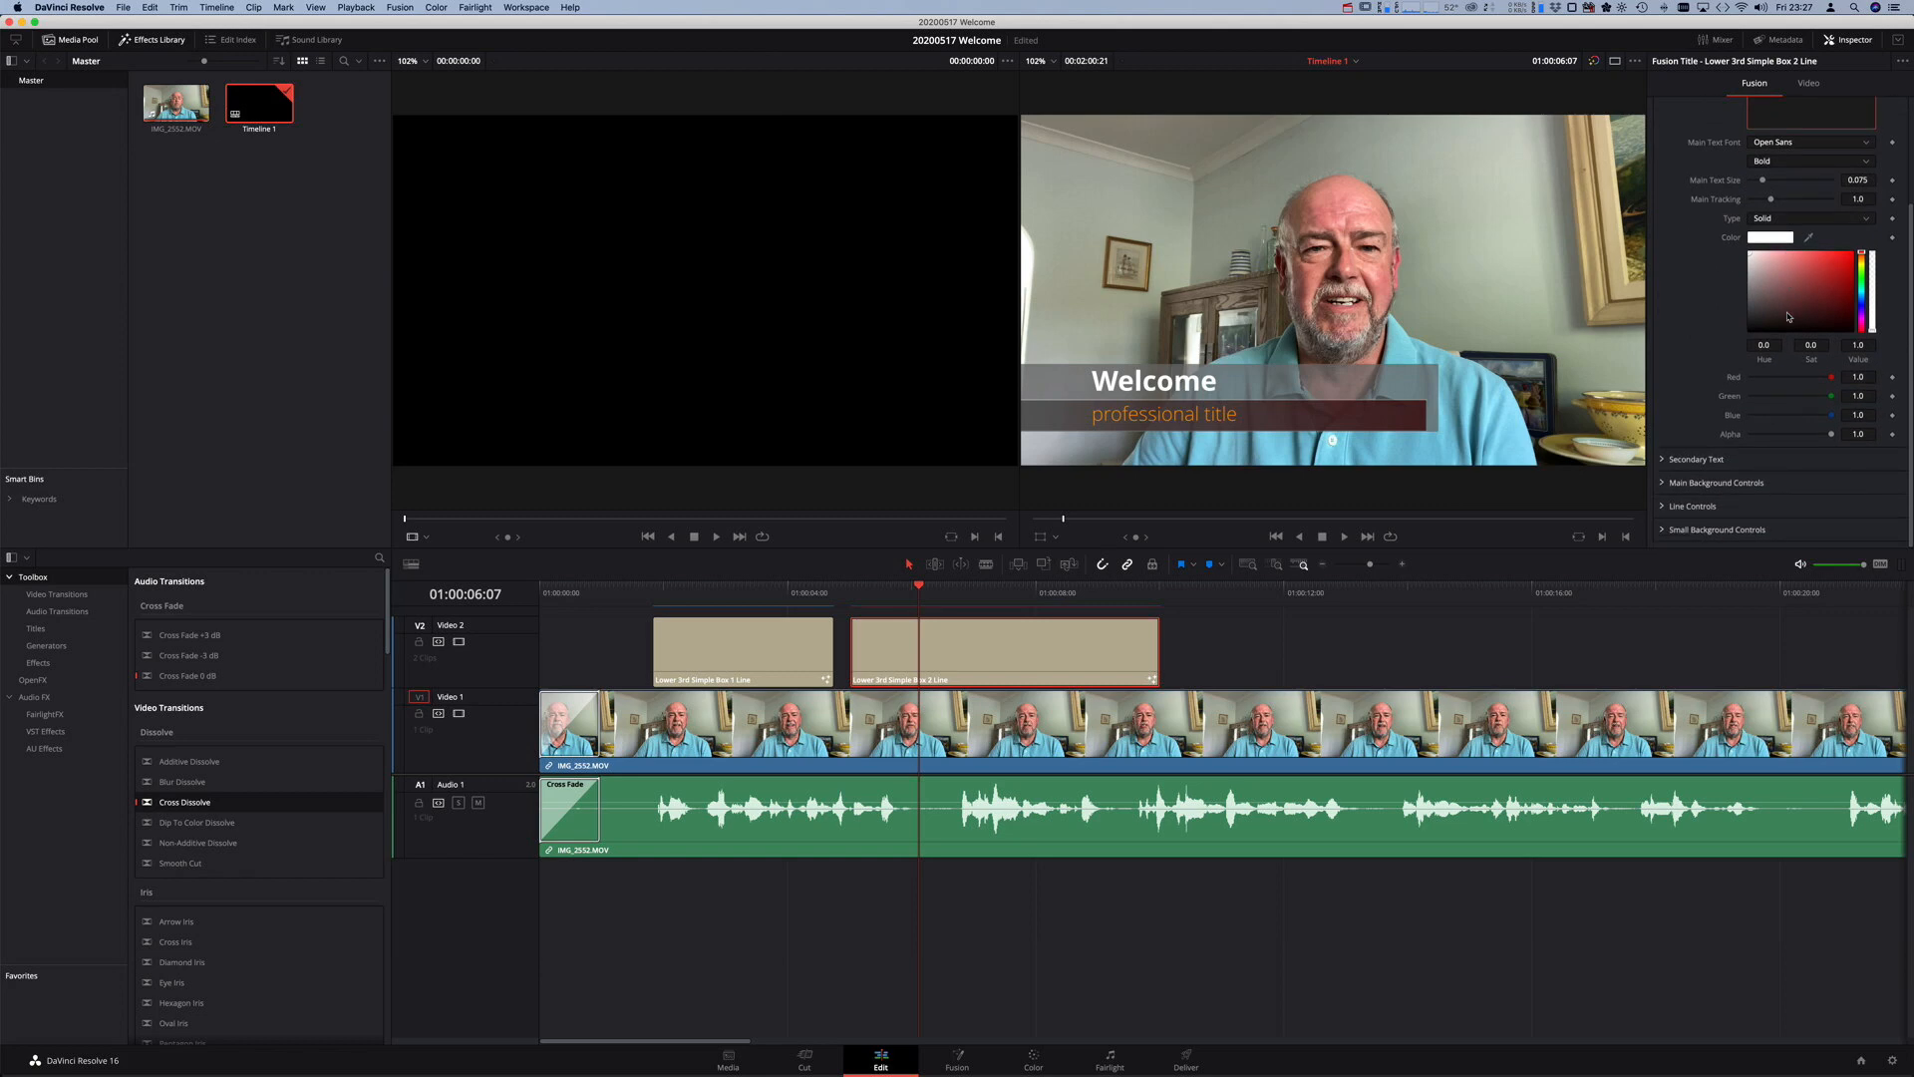
- Set the secondary text to 'Uplyme Church Online' and colour it black
{"action": "left_click", "coordinate": [1692, 459]}
{"action": "scroll", "coordinate": [1830, 230], "scroll_direction": "down", "scroll_amount": 6}
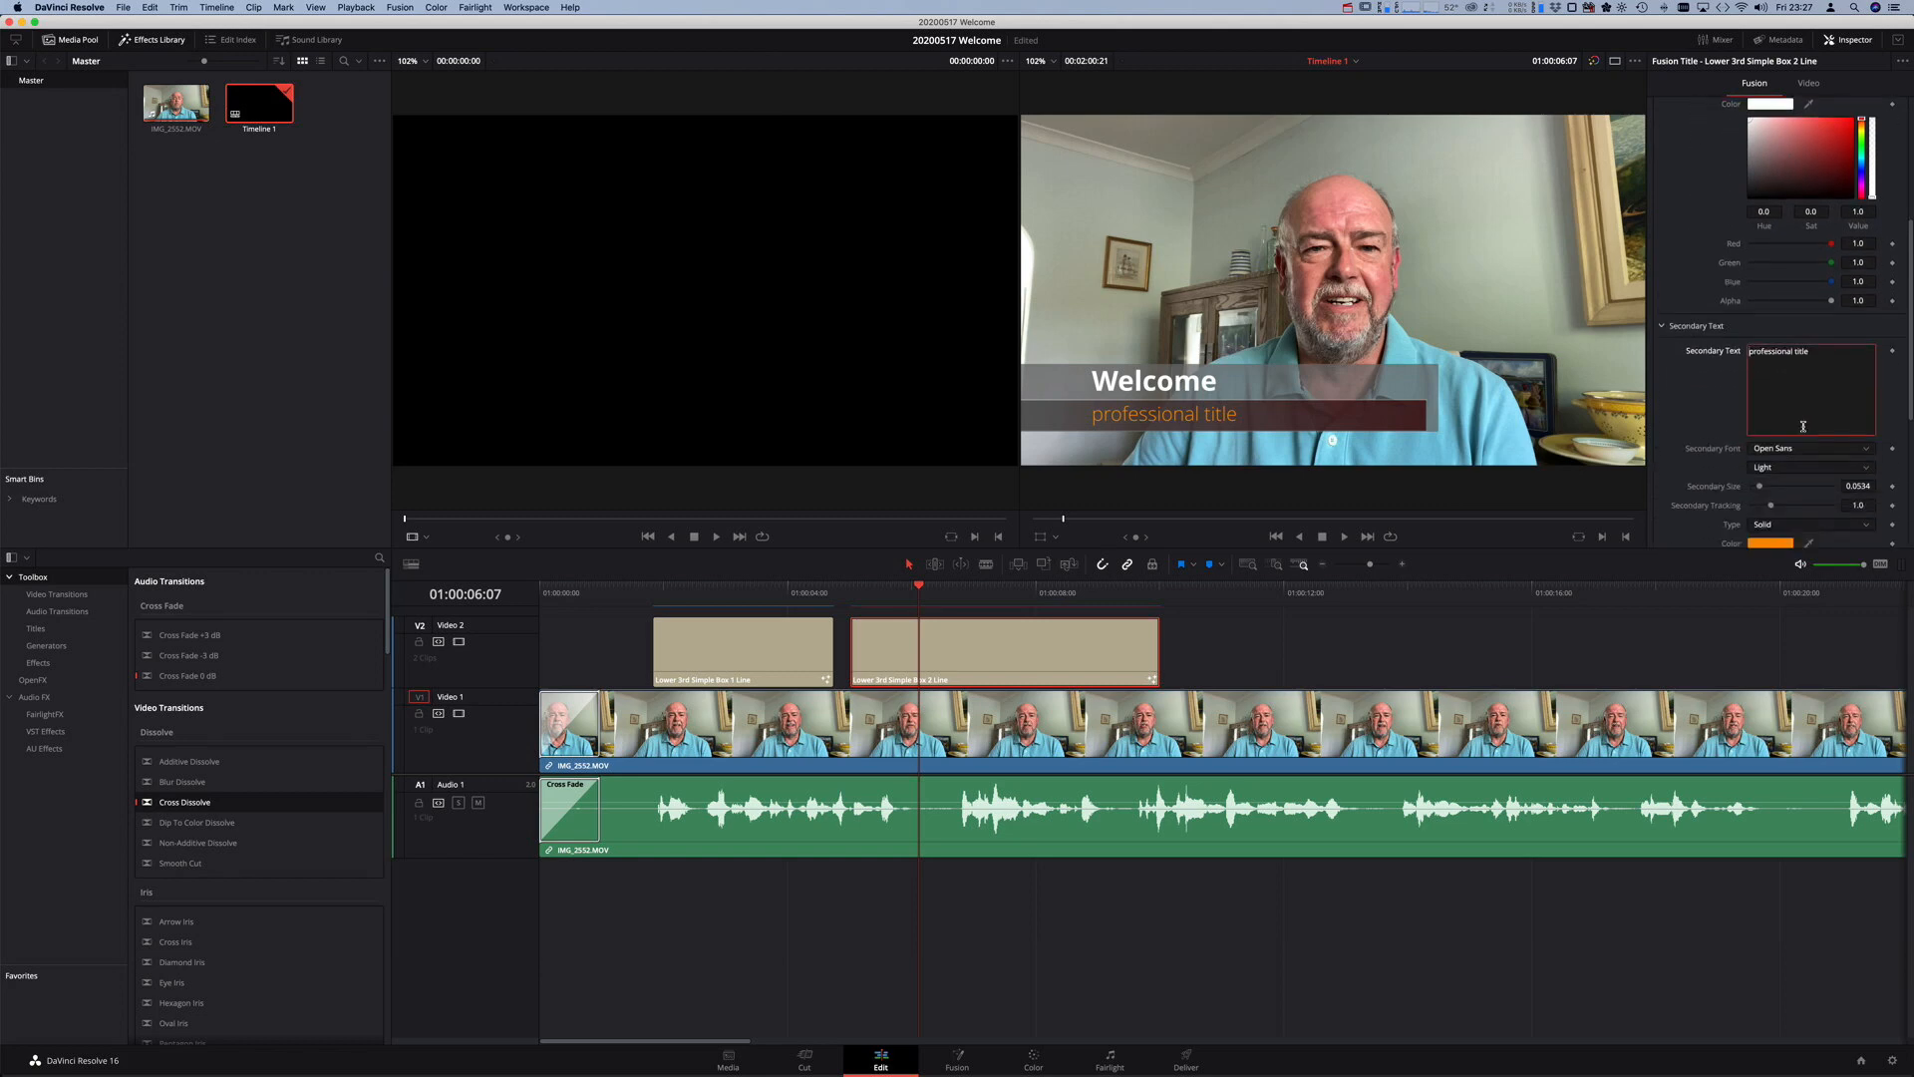
{"action": "triple_click", "coordinate": [1759, 225]}
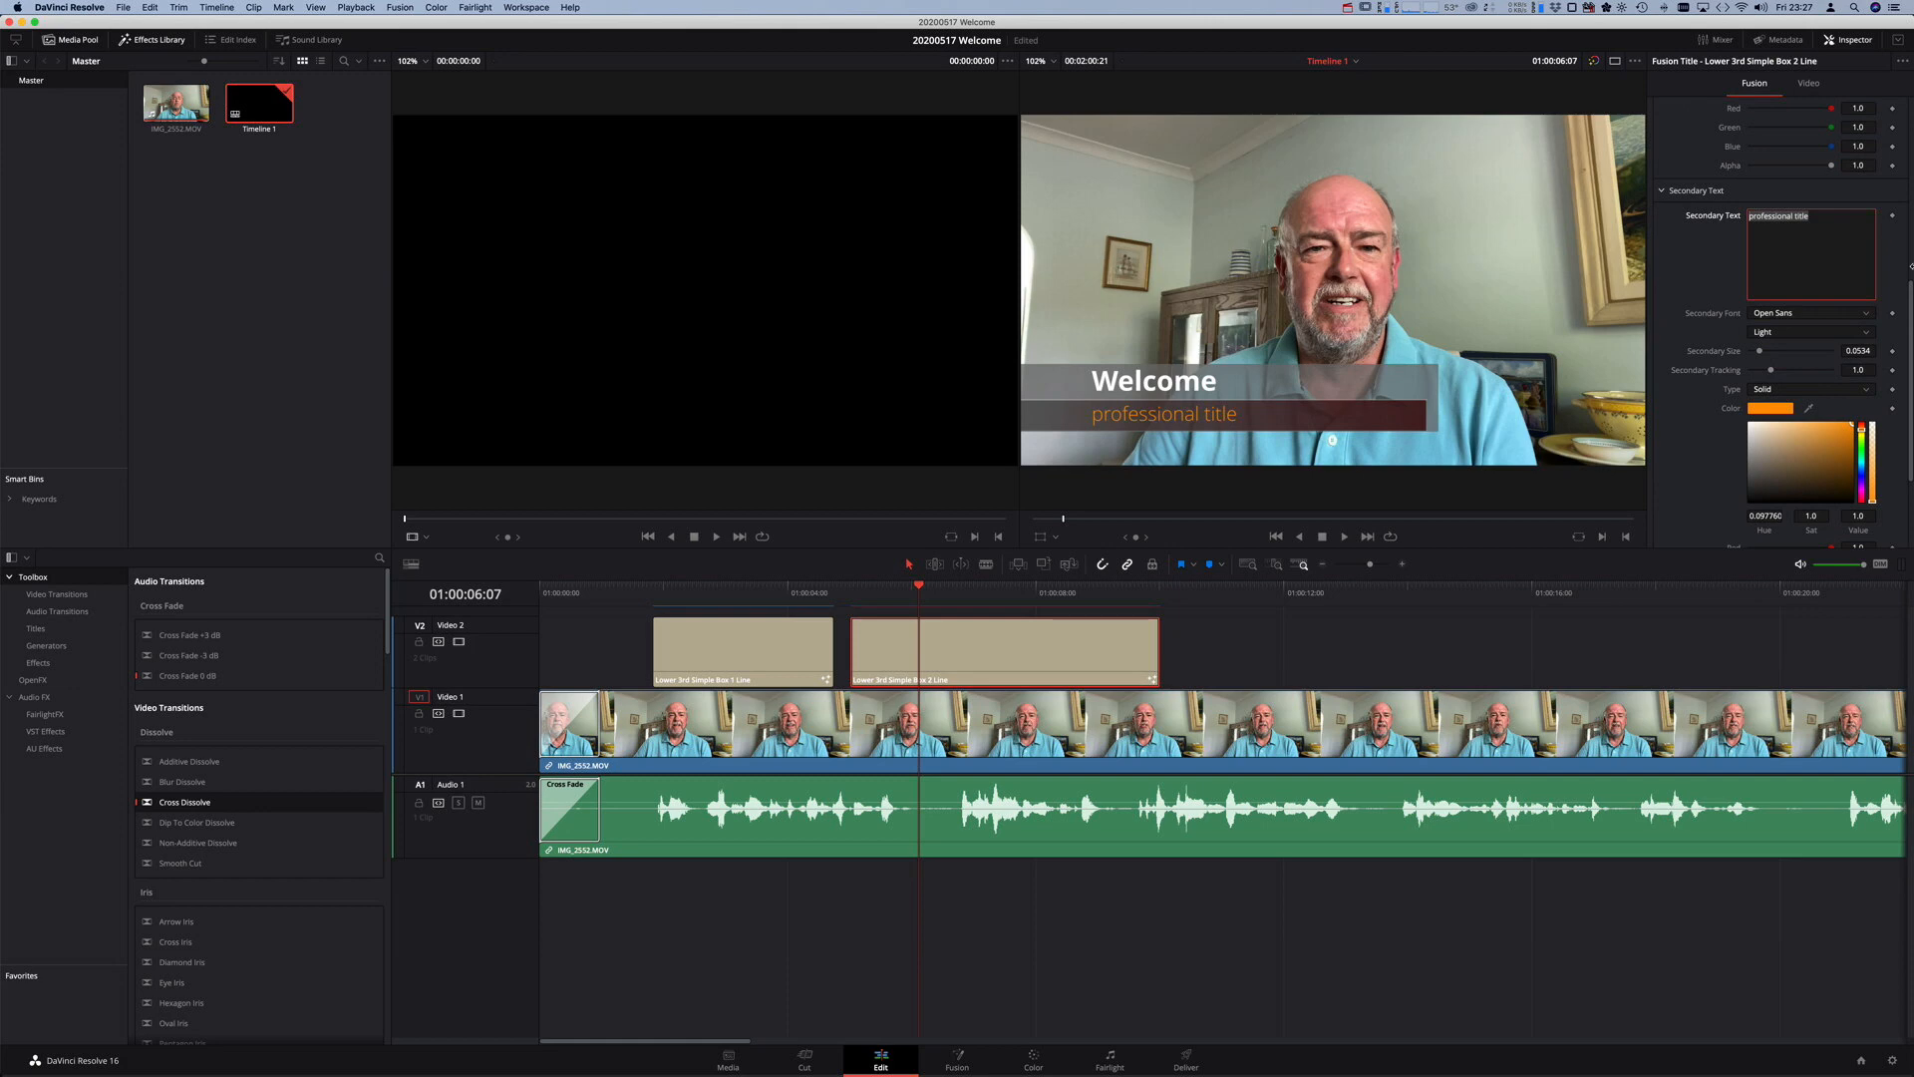
{"action": "type", "text": "Uplym"}
{"action": "type", "text": "e Church Online"}
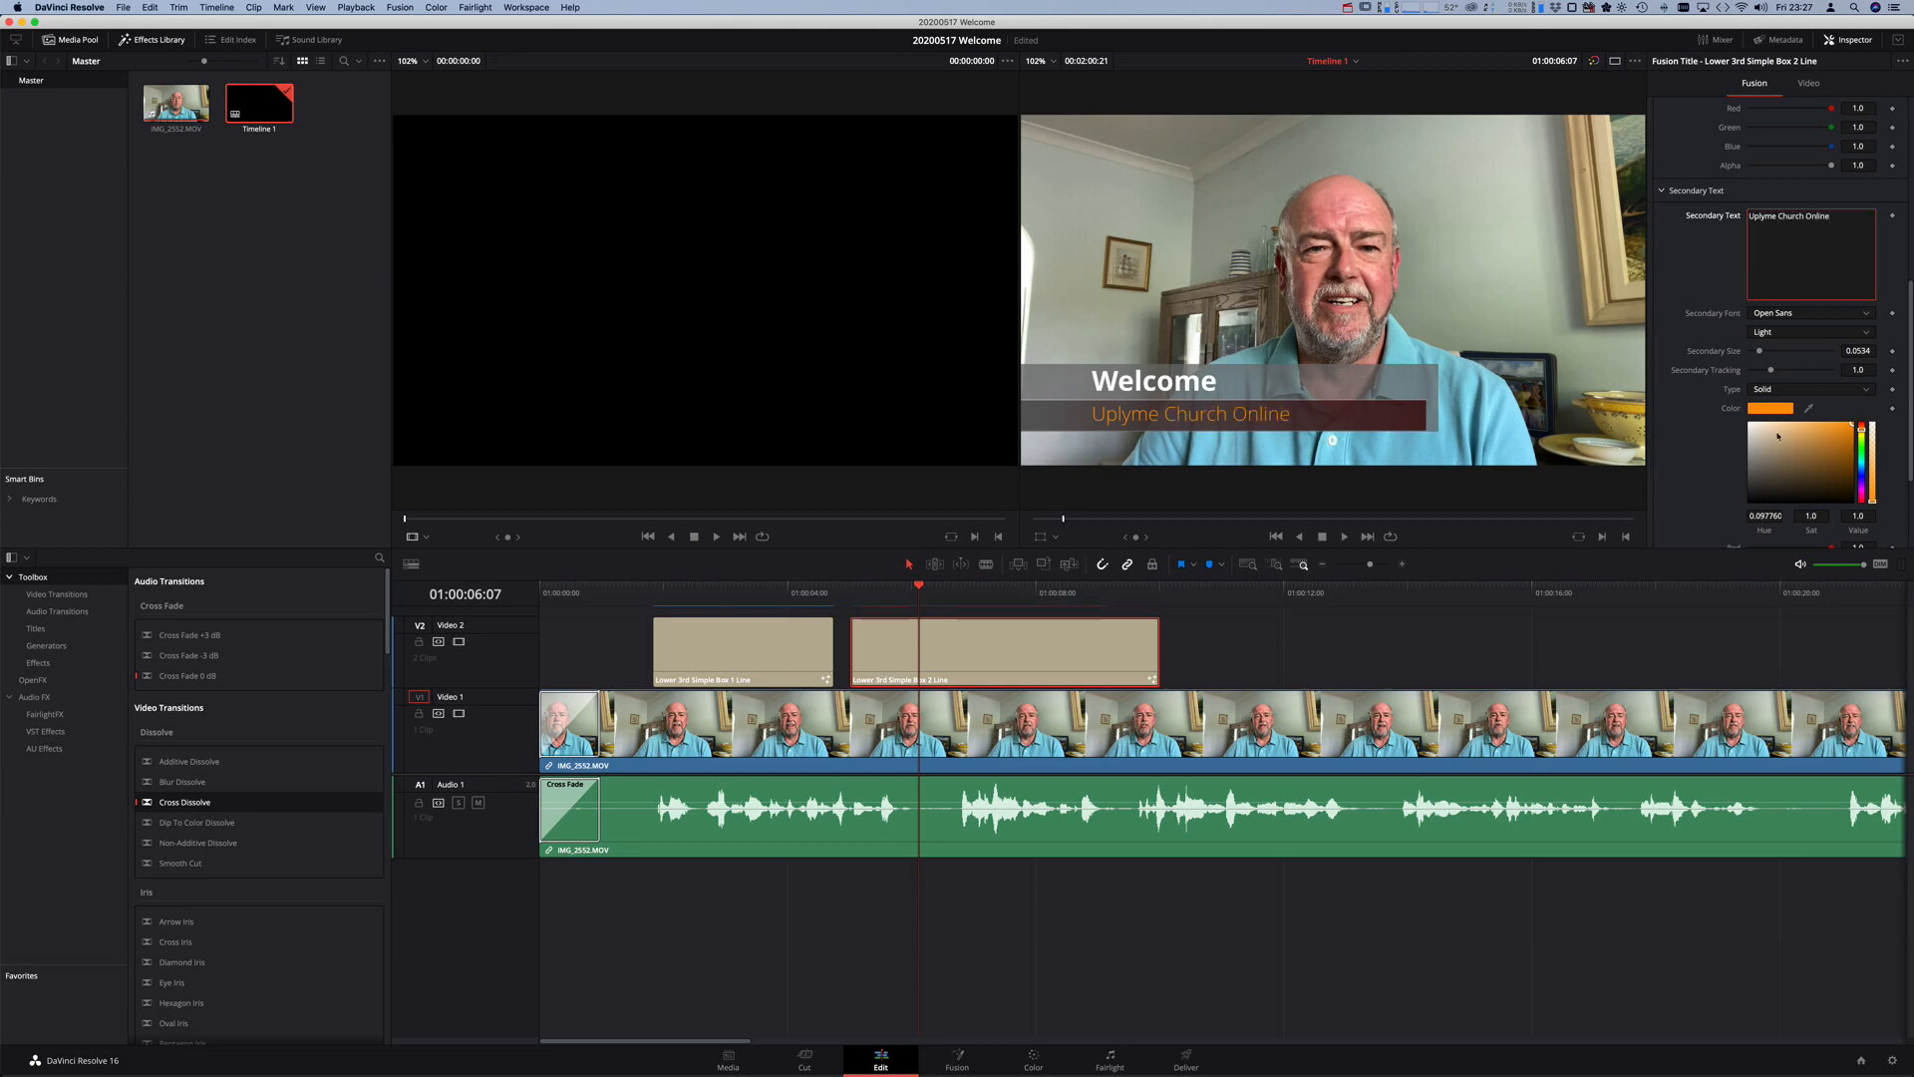
{"action": "left_click_drag", "start_coordinate": [1816, 456], "coordinate": [1762, 510]}
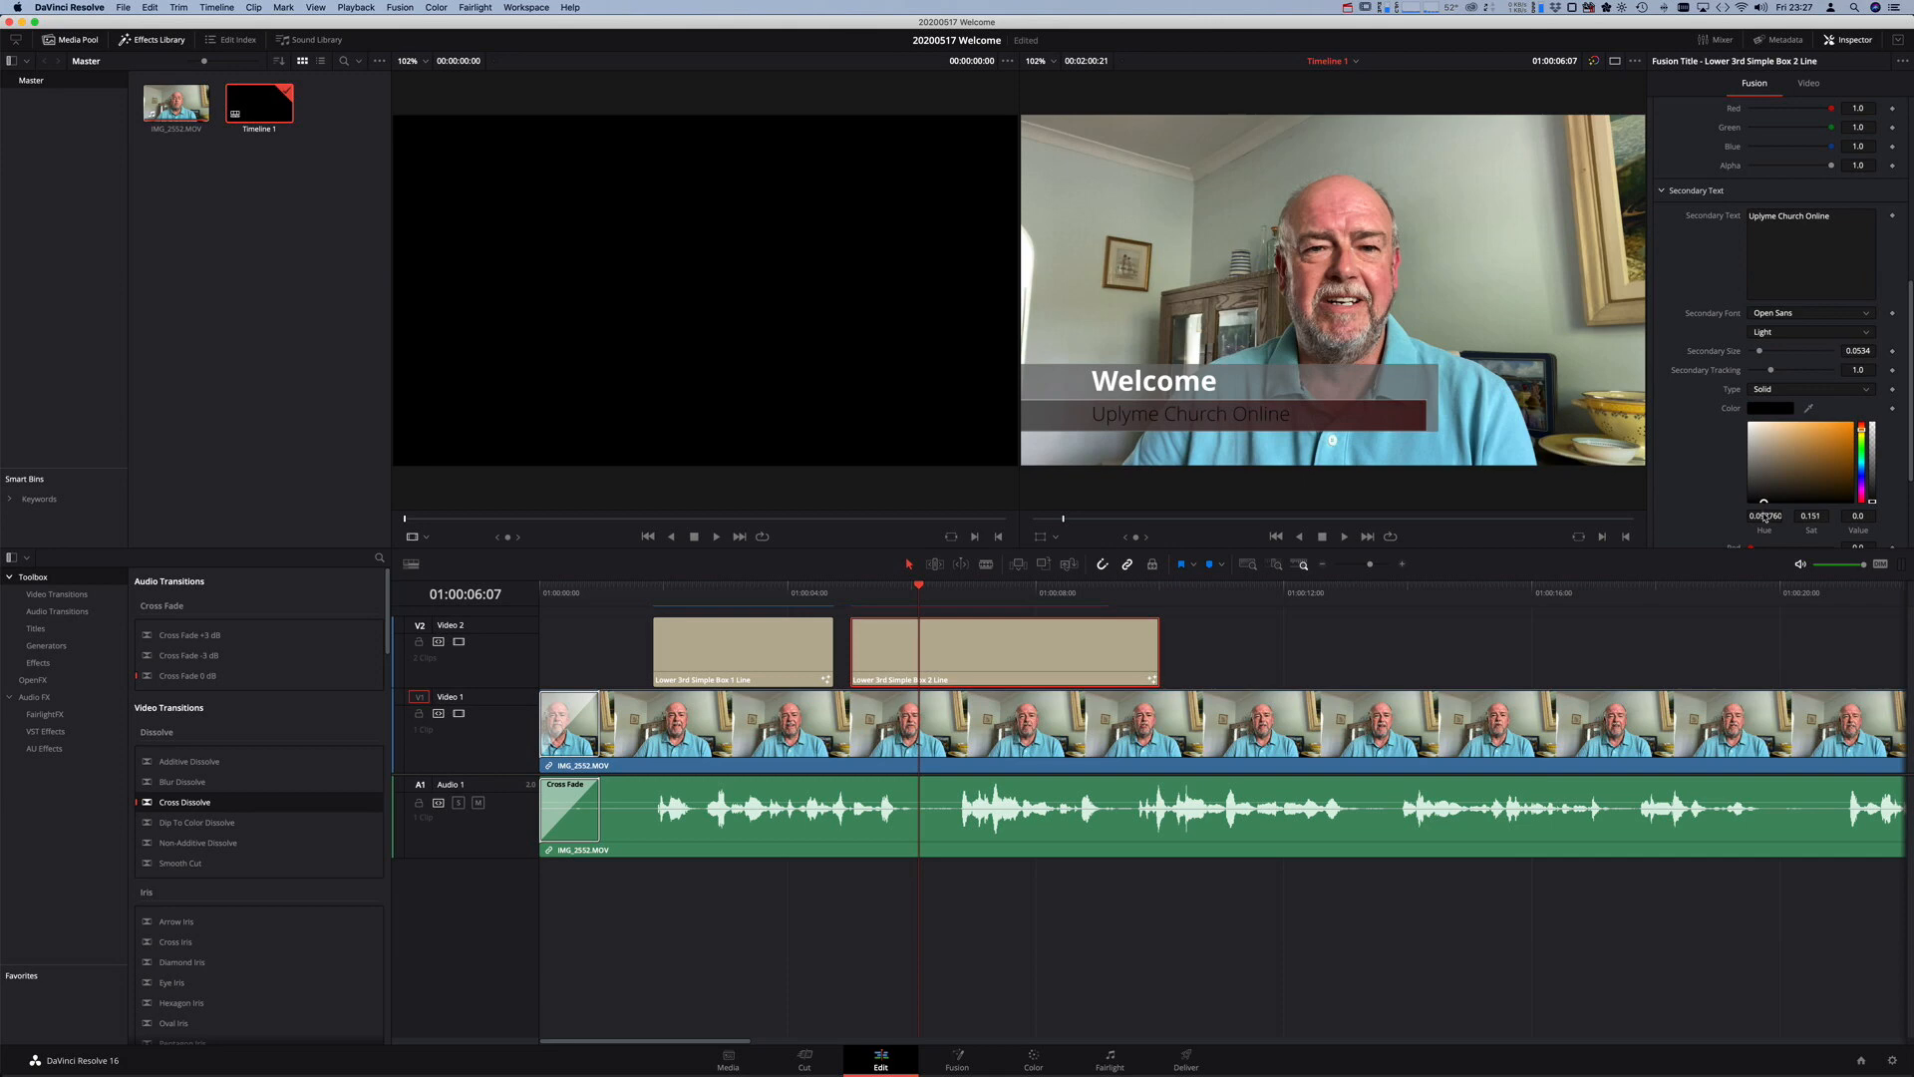
{"action": "scroll", "coordinate": [1806, 419], "scroll_direction": "down", "scroll_amount": 4}
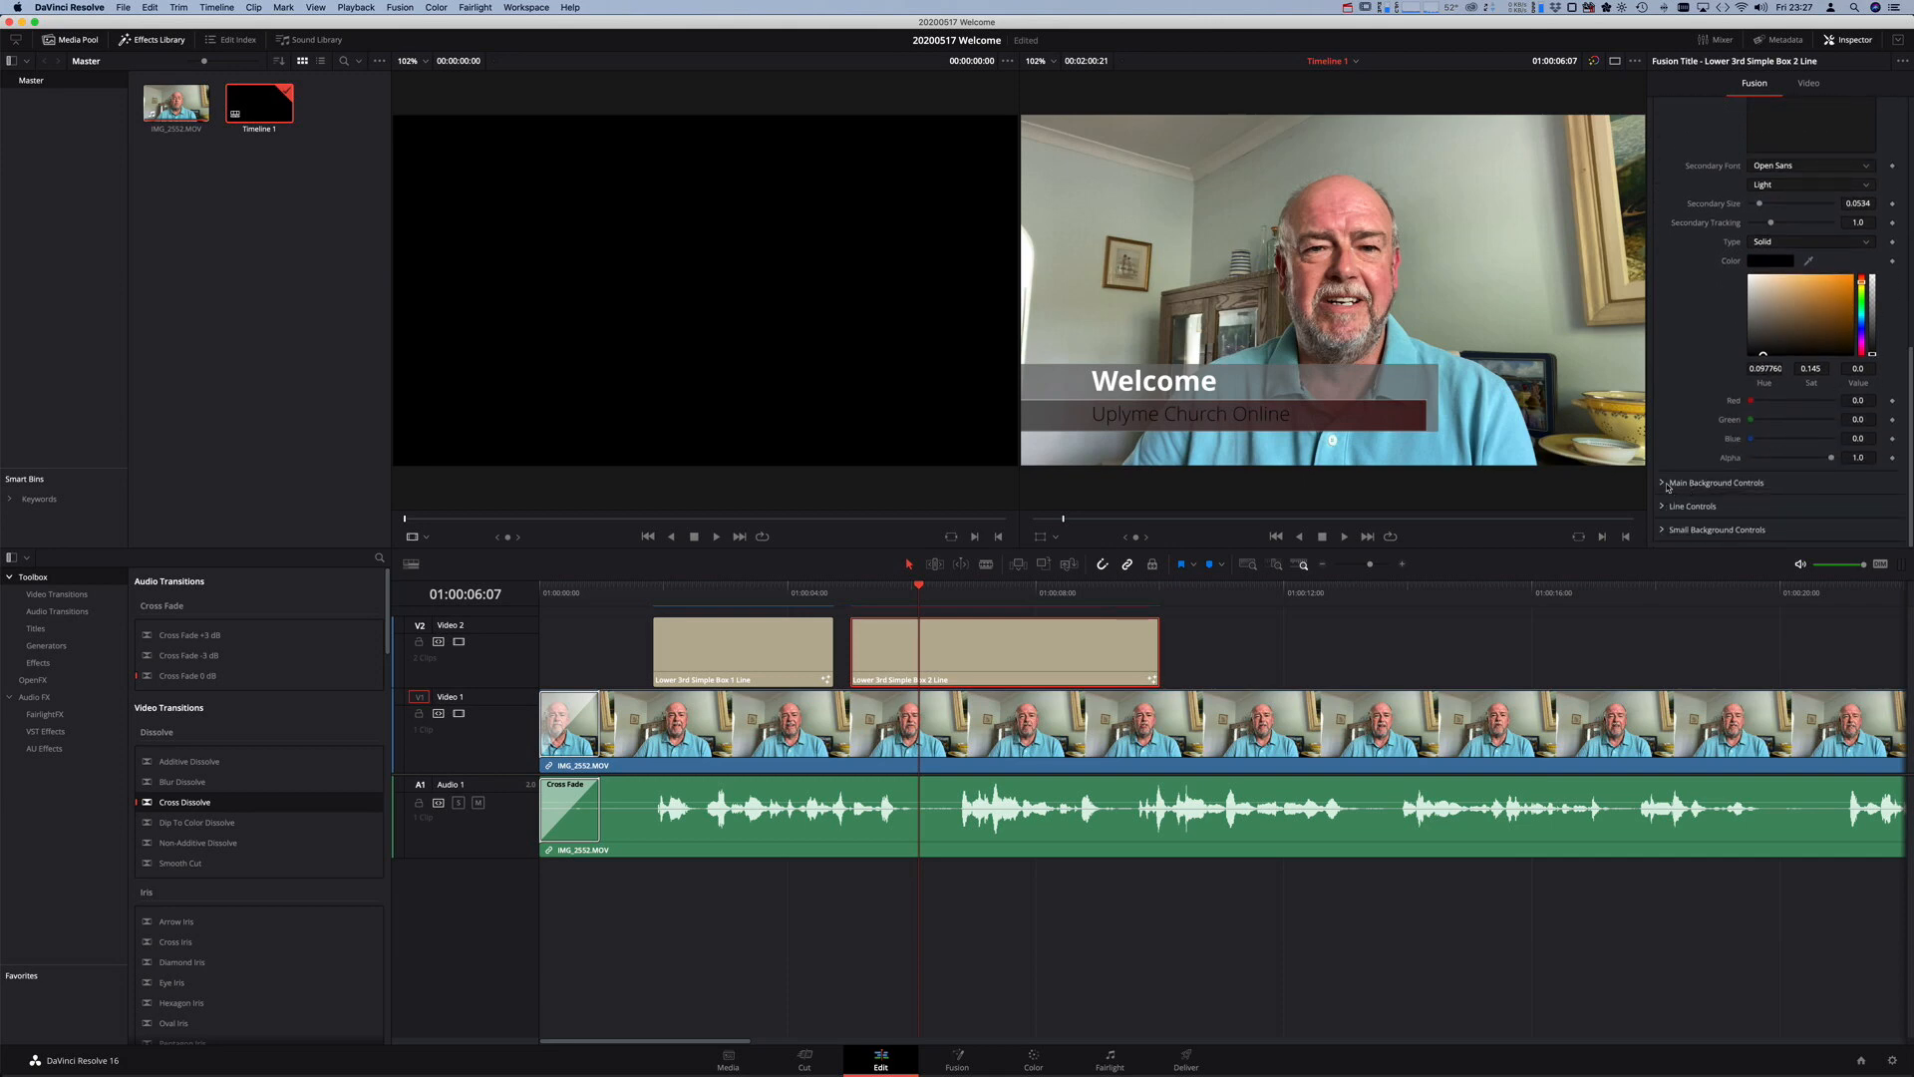
- Change the small background bar's left colour to a saturated light green
{"action": "left_click", "coordinate": [1662, 529]}
{"action": "scroll", "coordinate": [1825, 379], "scroll_direction": "down", "scroll_amount": 10}
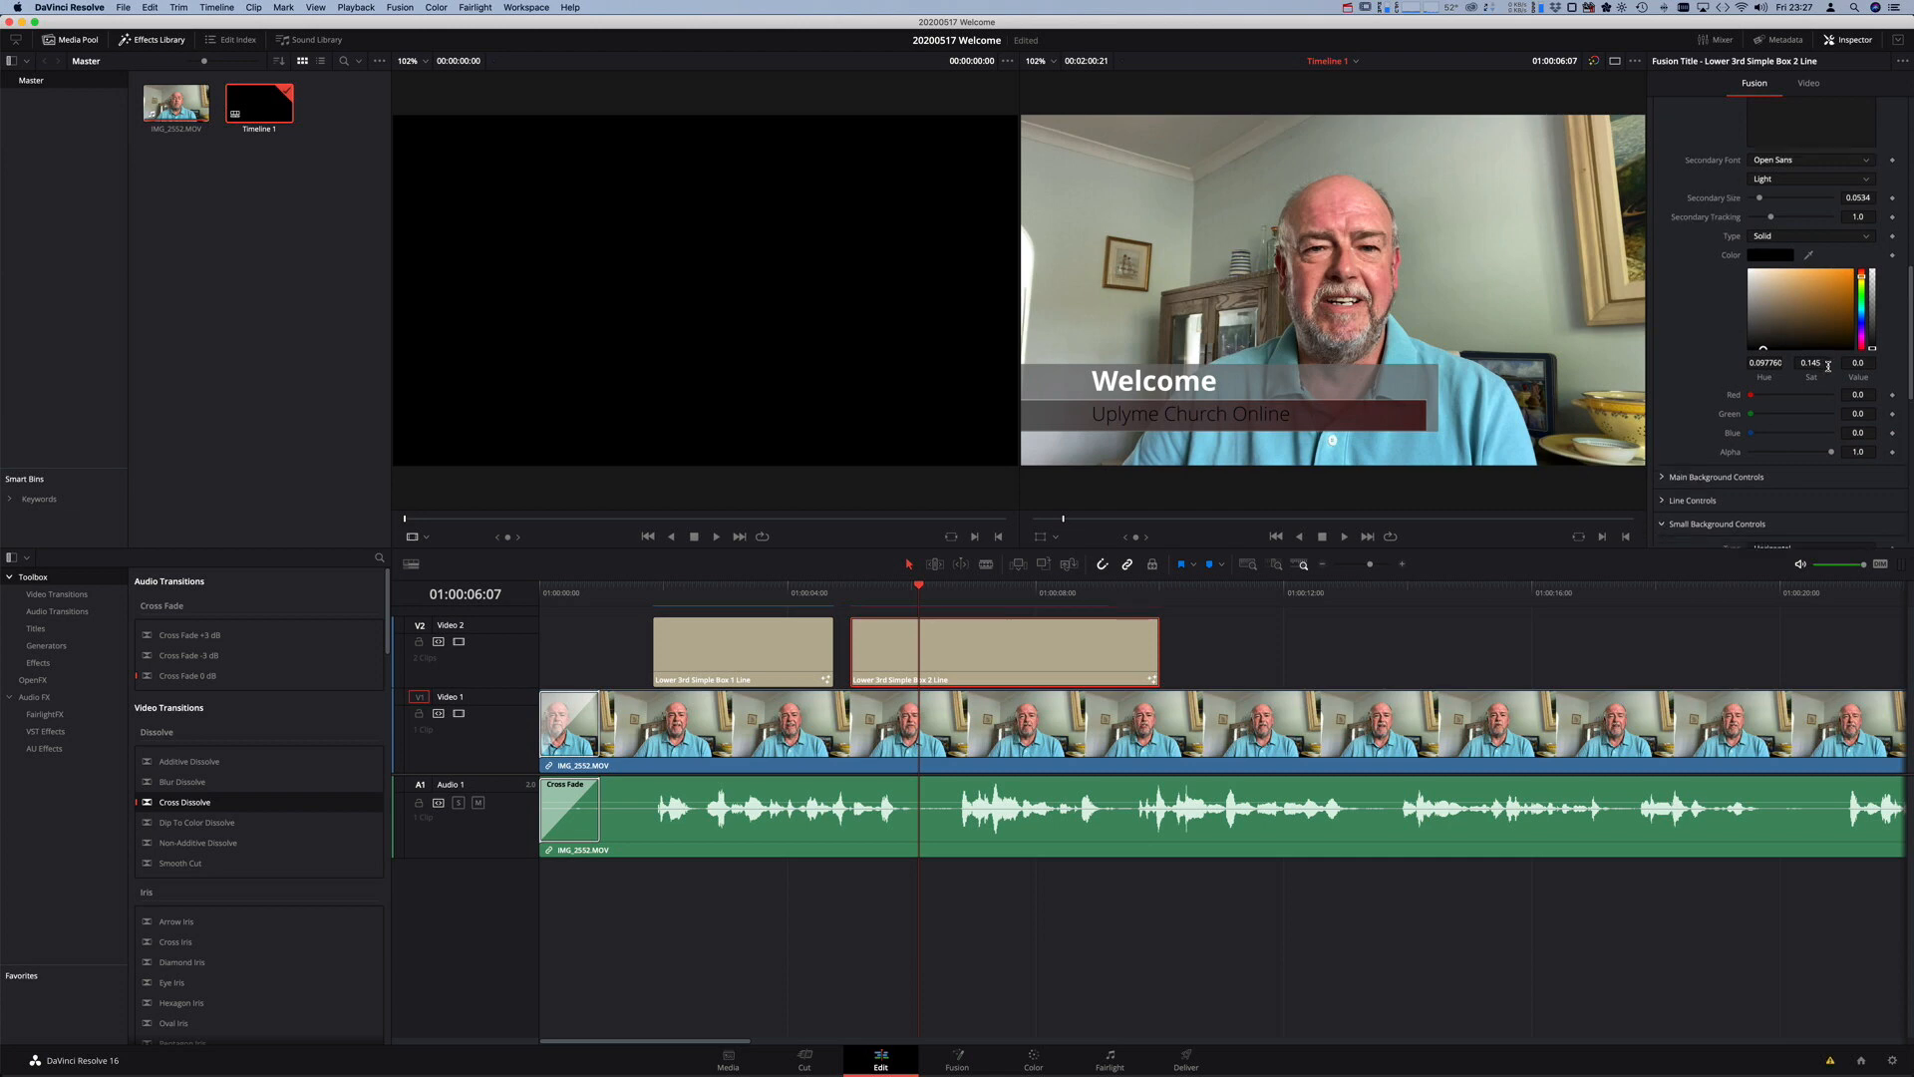
{"action": "scroll", "coordinate": [1829, 369], "scroll_direction": "up", "scroll_amount": 2}
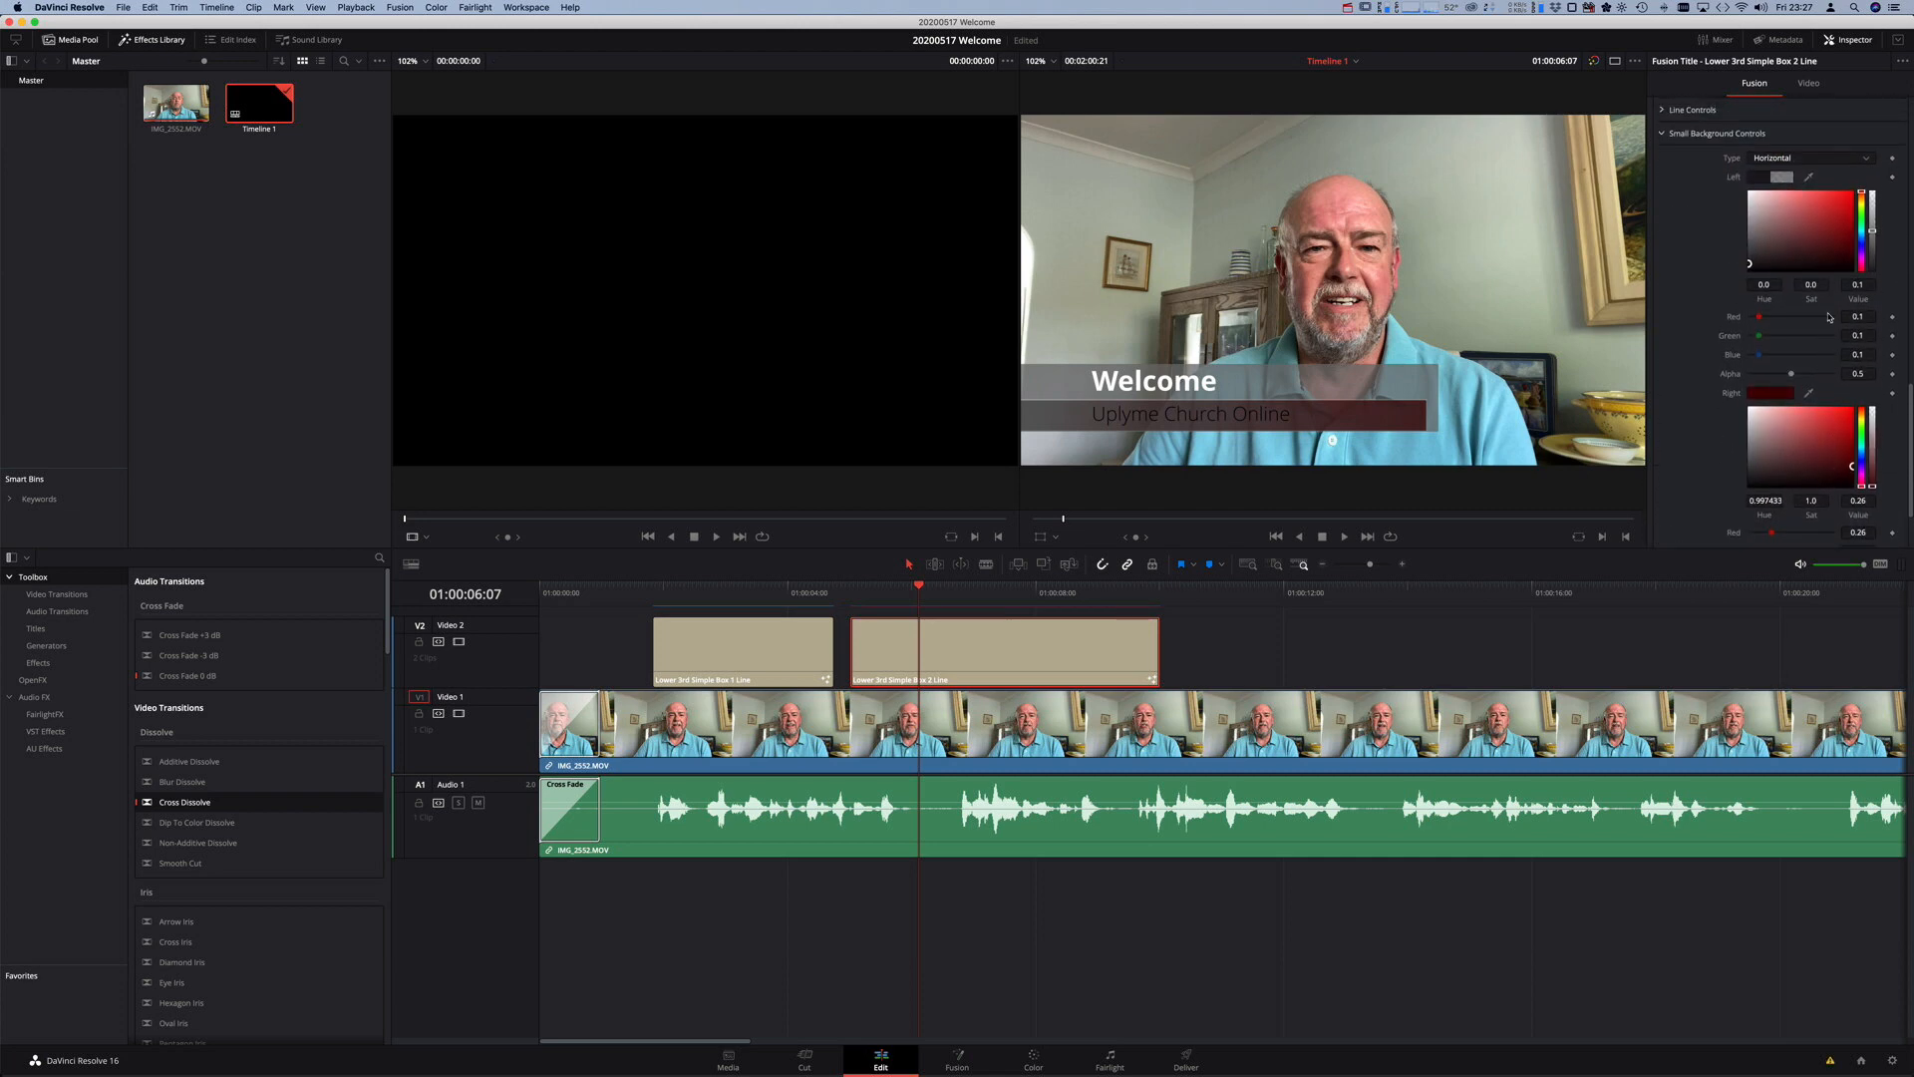
{"action": "left_click", "coordinate": [1862, 218]}
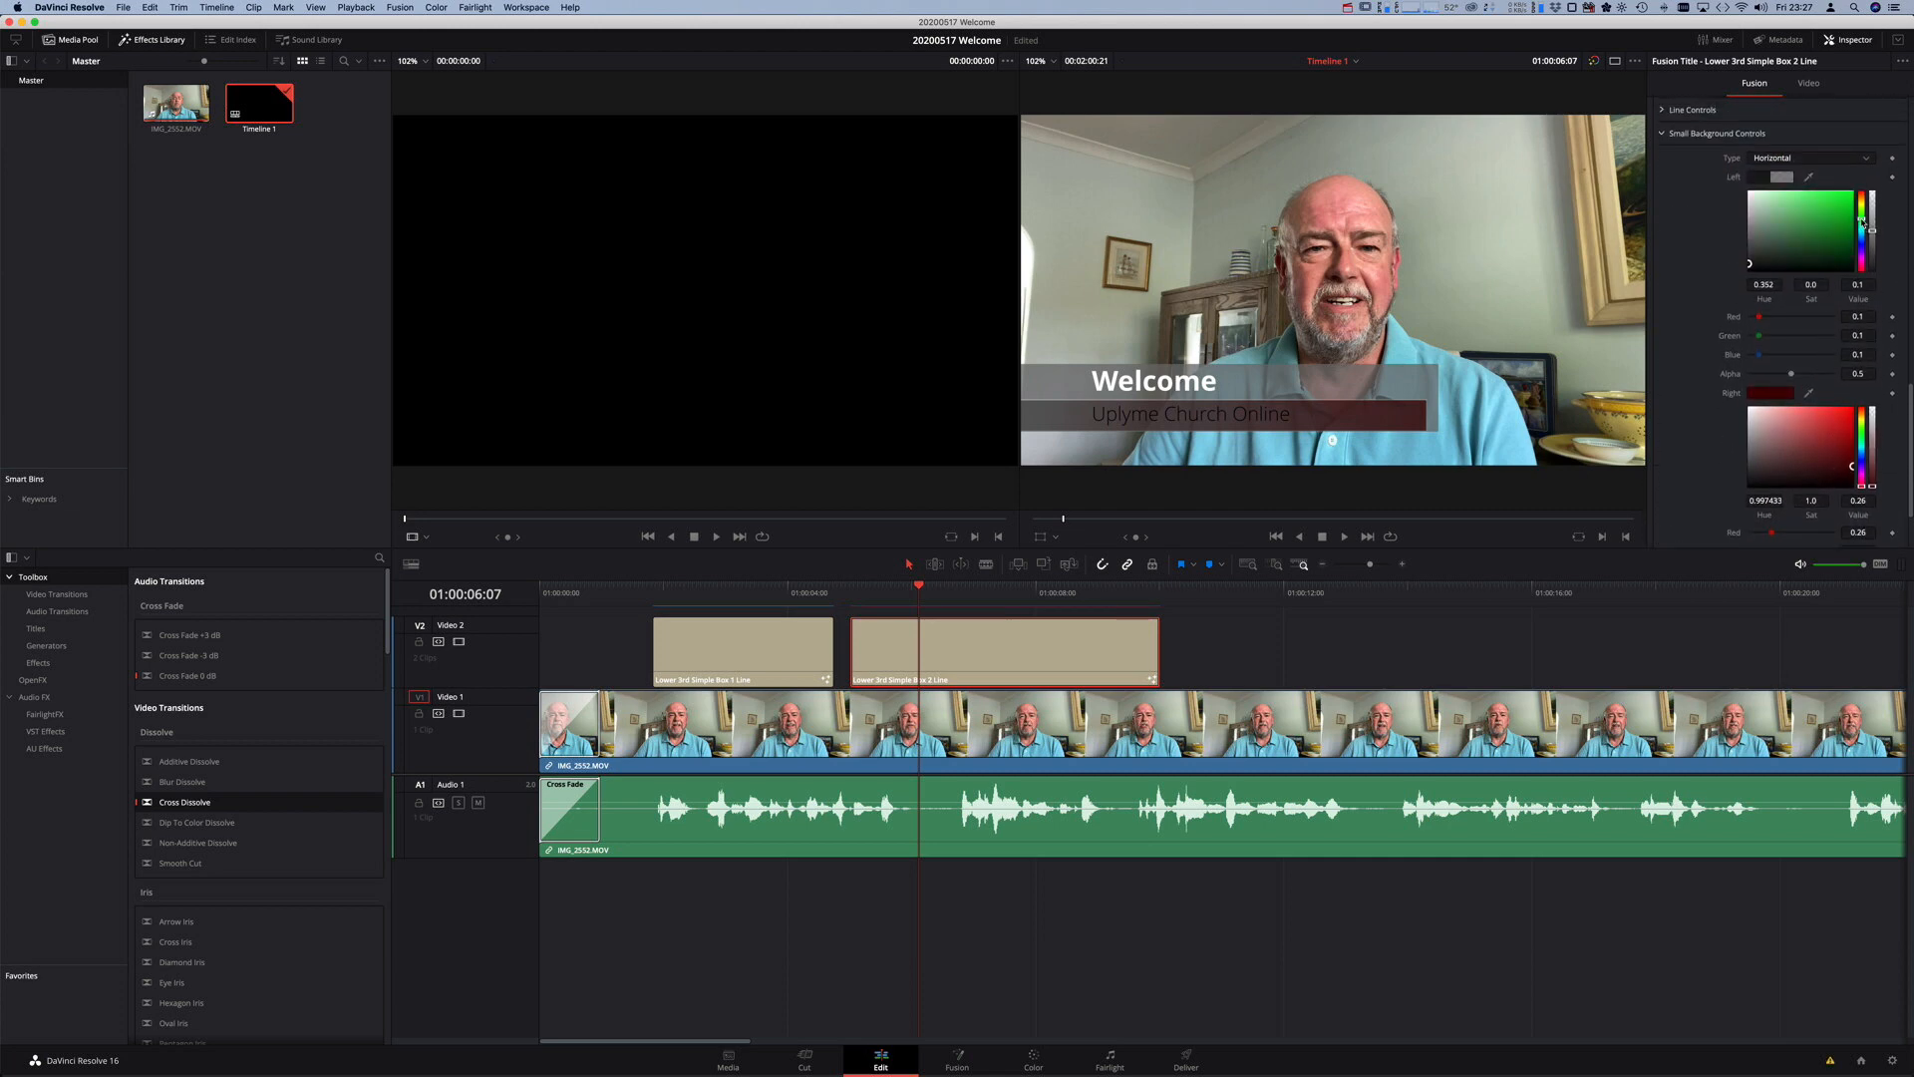
{"action": "left_click", "coordinate": [1780, 203]}
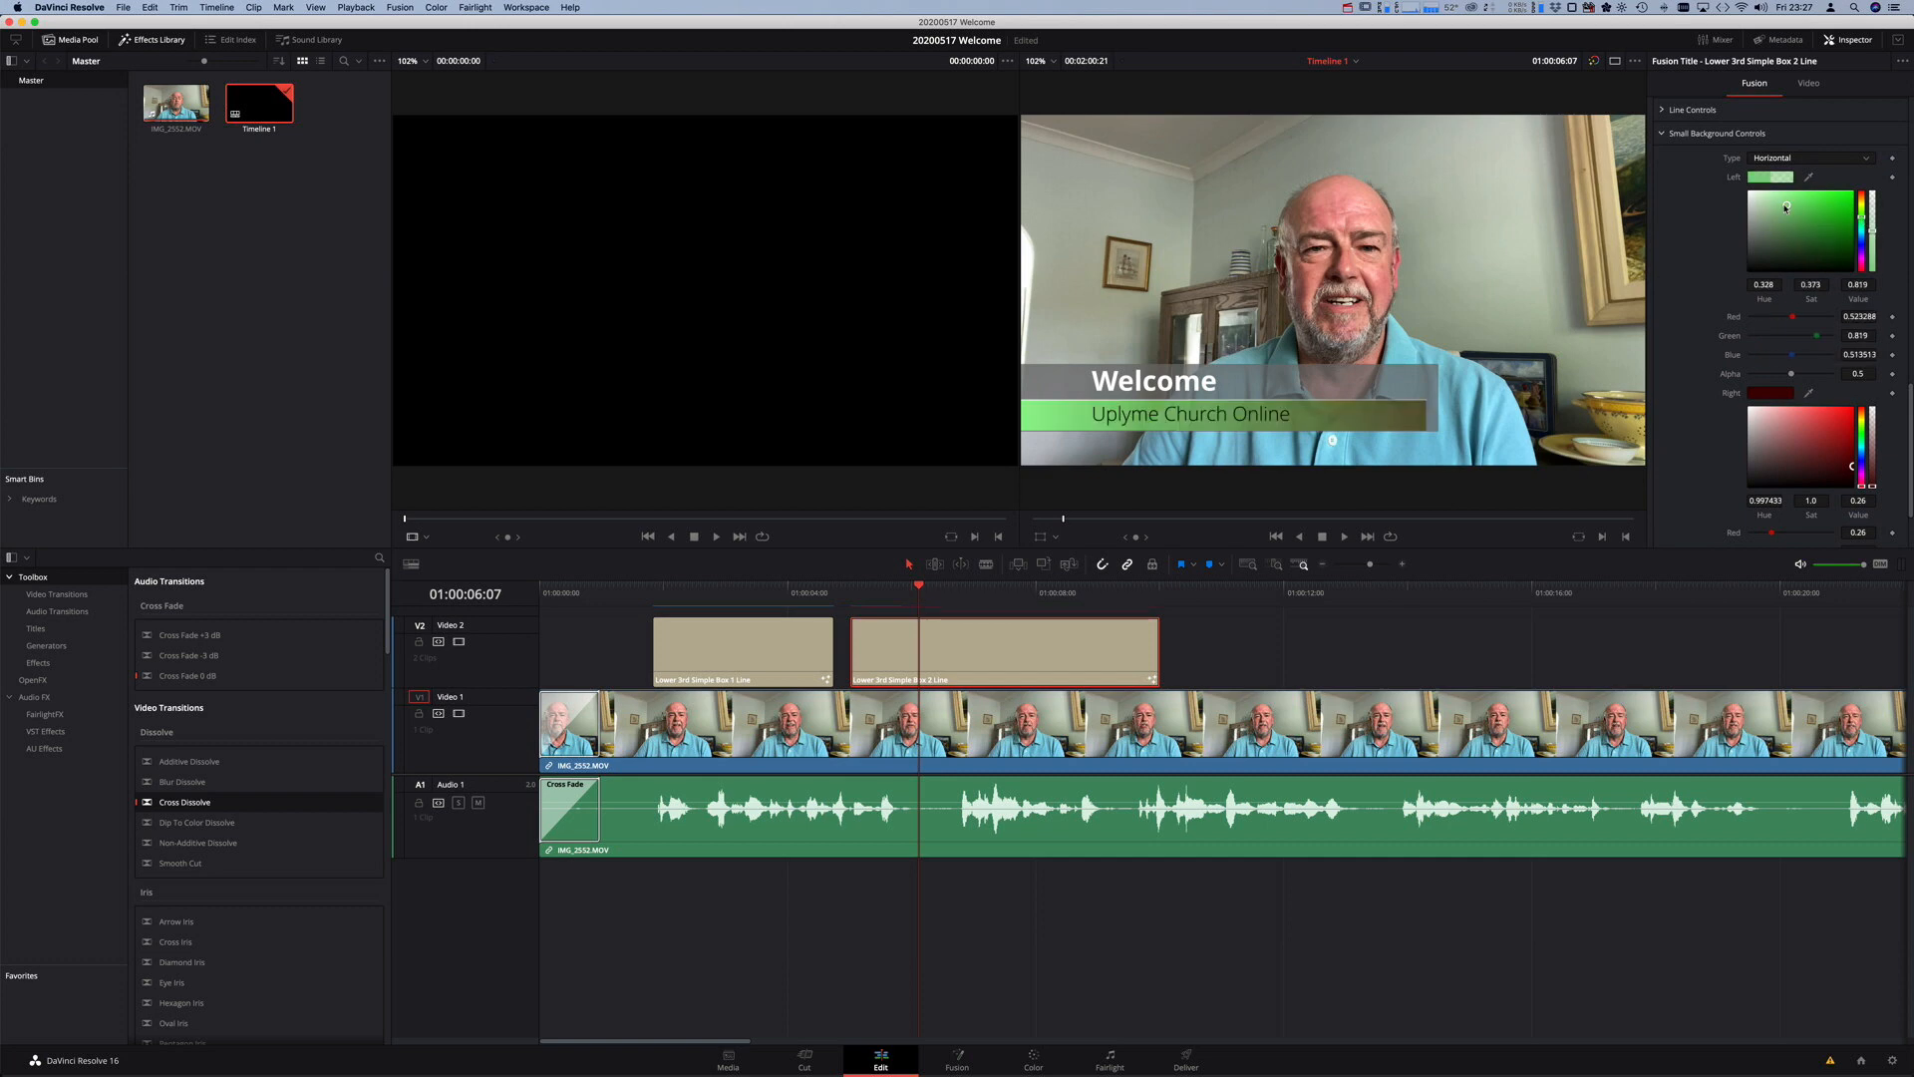
{"action": "left_click_drag", "start_coordinate": [1779, 202], "coordinate": [1791, 205]}
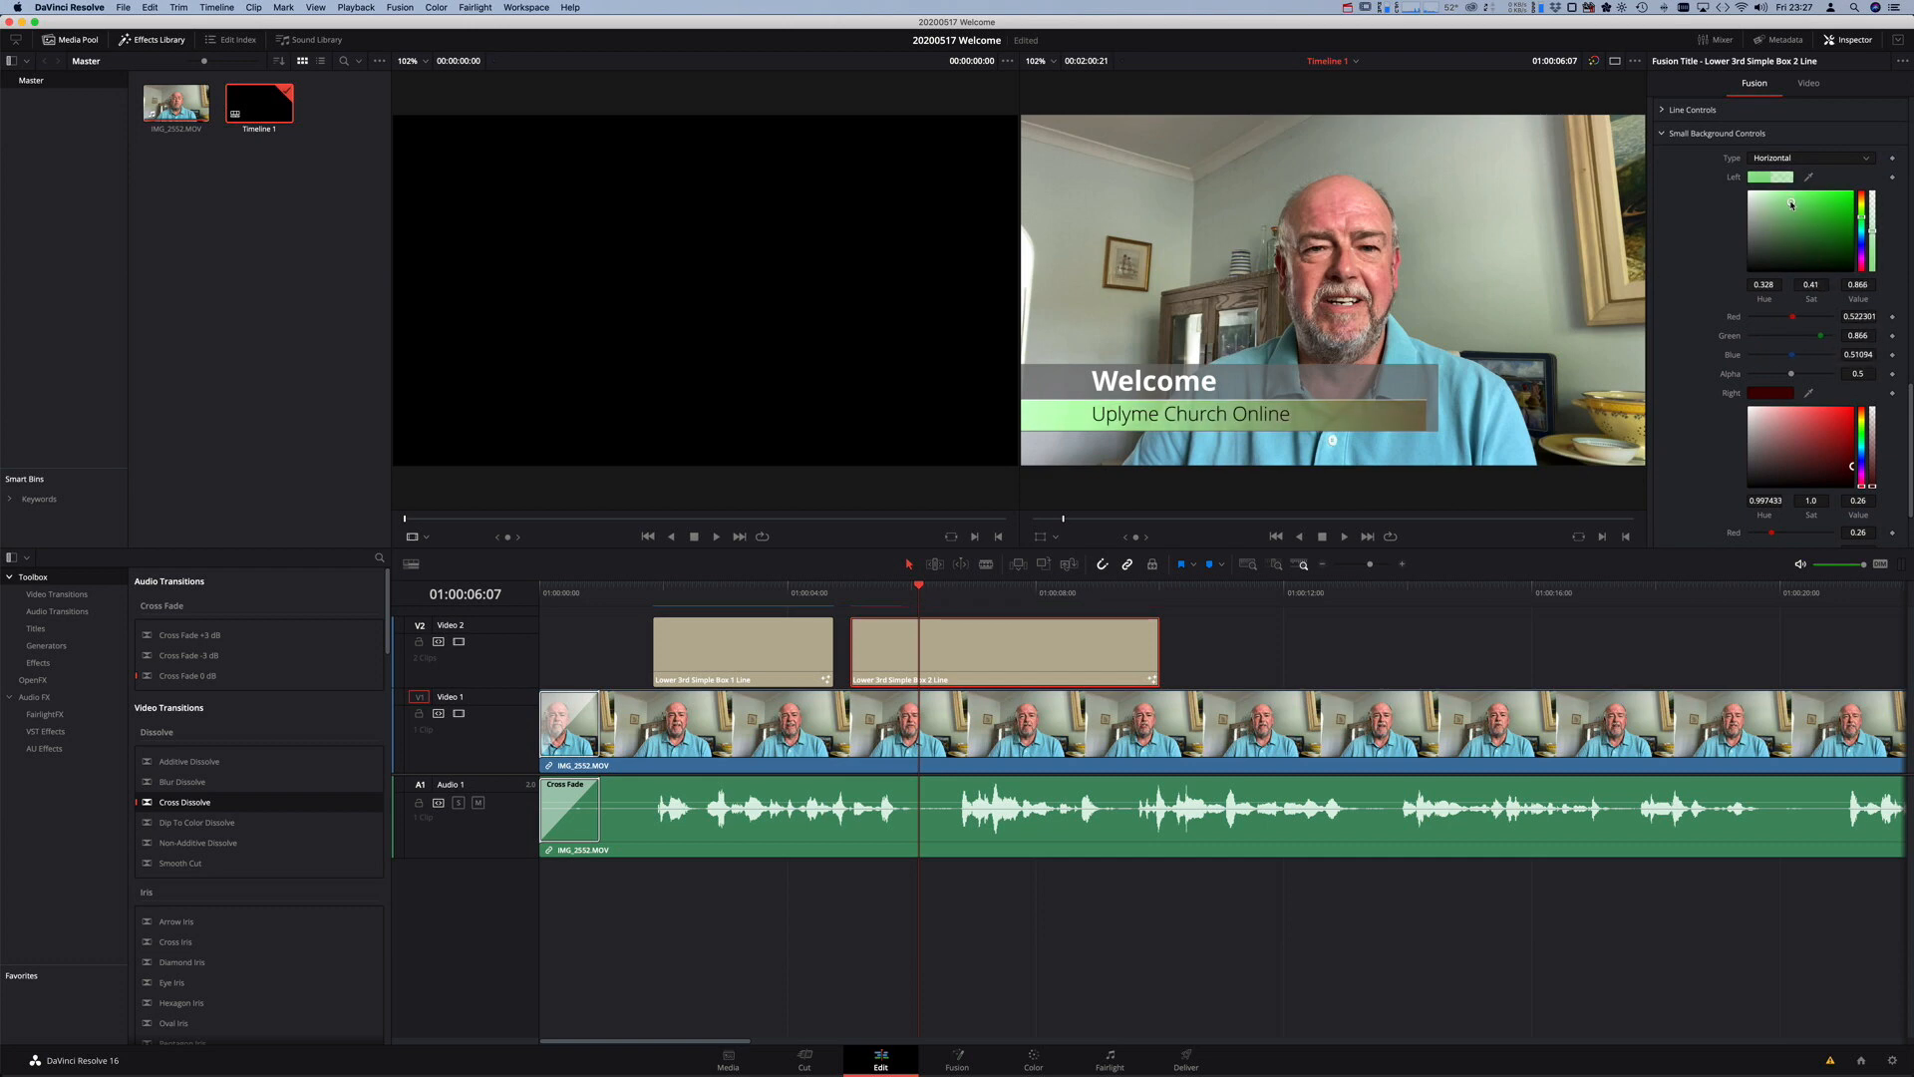
- Set the bar's right colour to a darker green to complete the gradient
{"action": "scroll", "coordinate": [1844, 446], "scroll_direction": "down", "scroll_amount": 2}
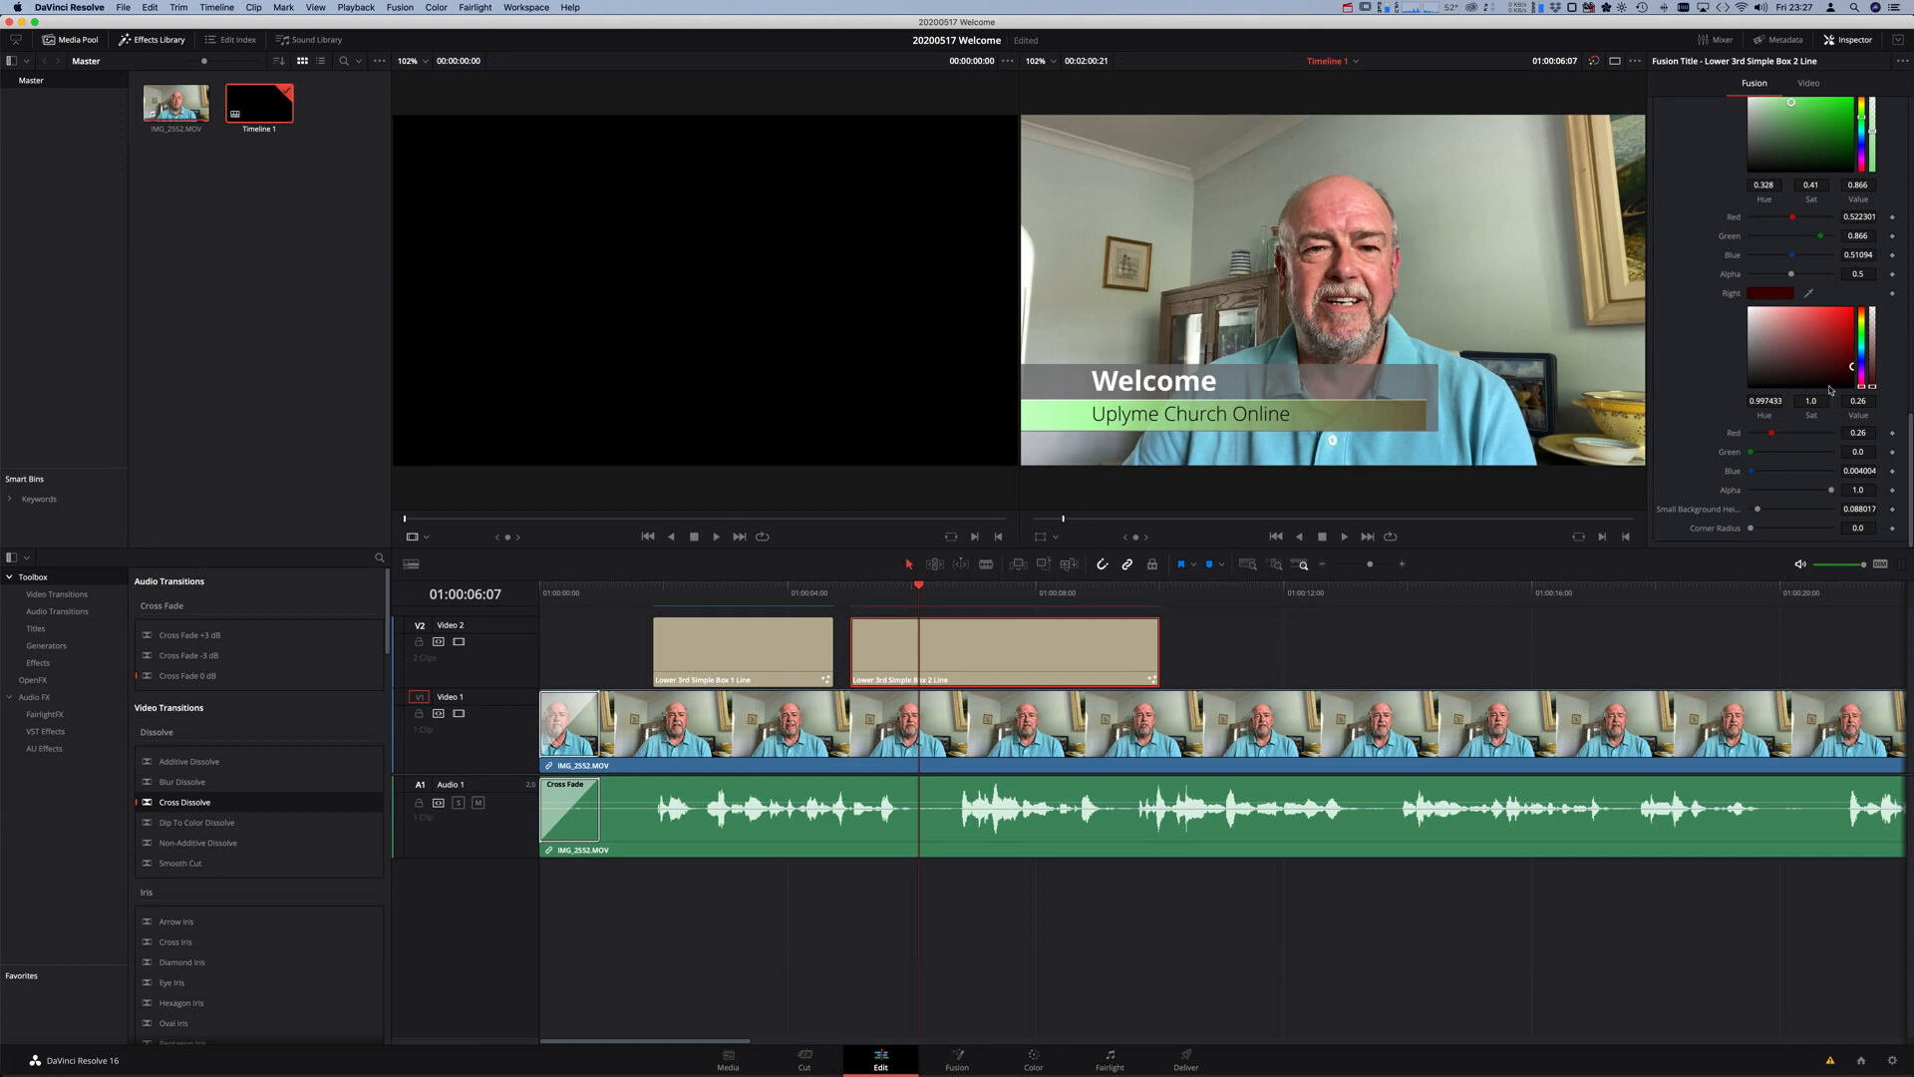
{"action": "mouse_move", "coordinate": [1860, 361]}
{"action": "left_mouse_down"}
{"action": "mouse_move", "coordinate": [1862, 337]}
{"action": "mouse_move", "coordinate": [1849, 375]}
{"action": "left_mouse_up"}
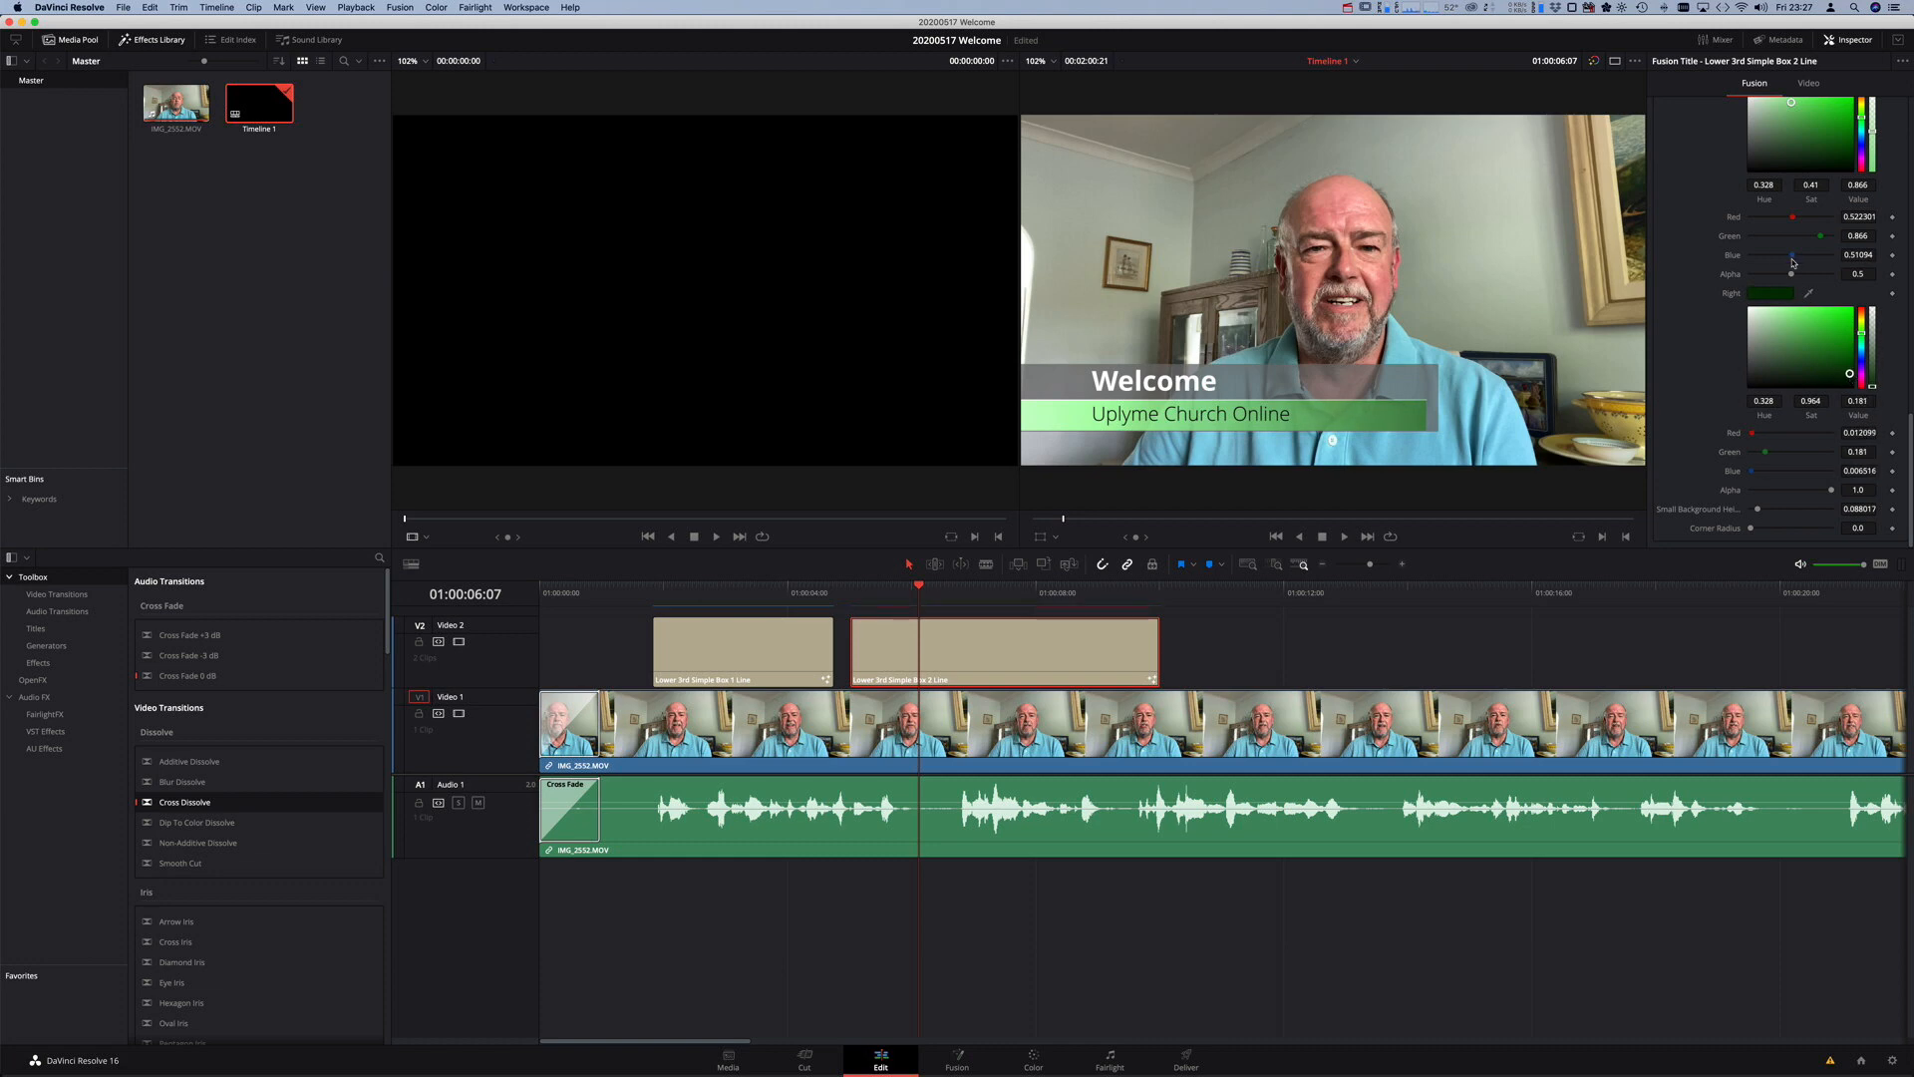
{"action": "scroll", "coordinate": [1798, 263], "scroll_direction": "up", "scroll_amount": 10}
{"action": "scroll", "coordinate": [1799, 263], "scroll_direction": "down", "scroll_amount": 3}
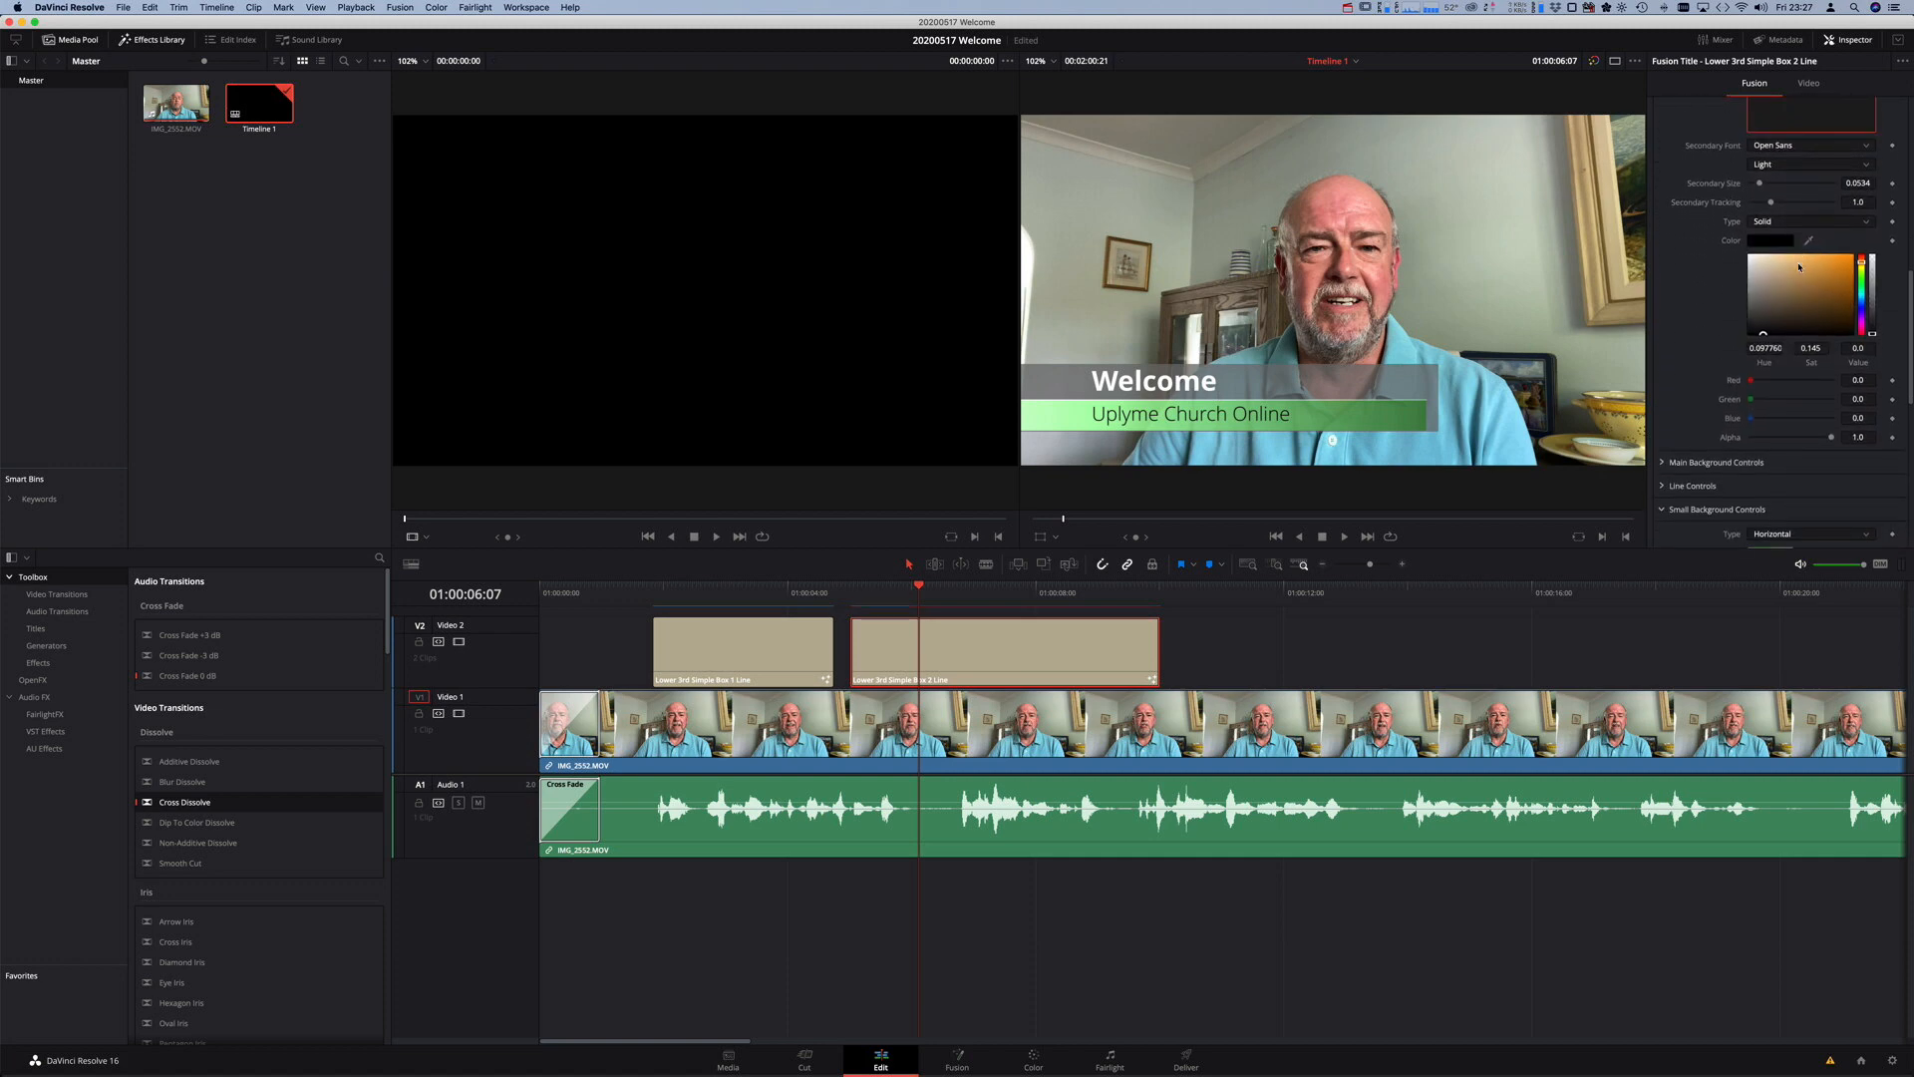
{"action": "scroll", "coordinate": [1798, 266], "scroll_direction": "up", "scroll_amount": 1}
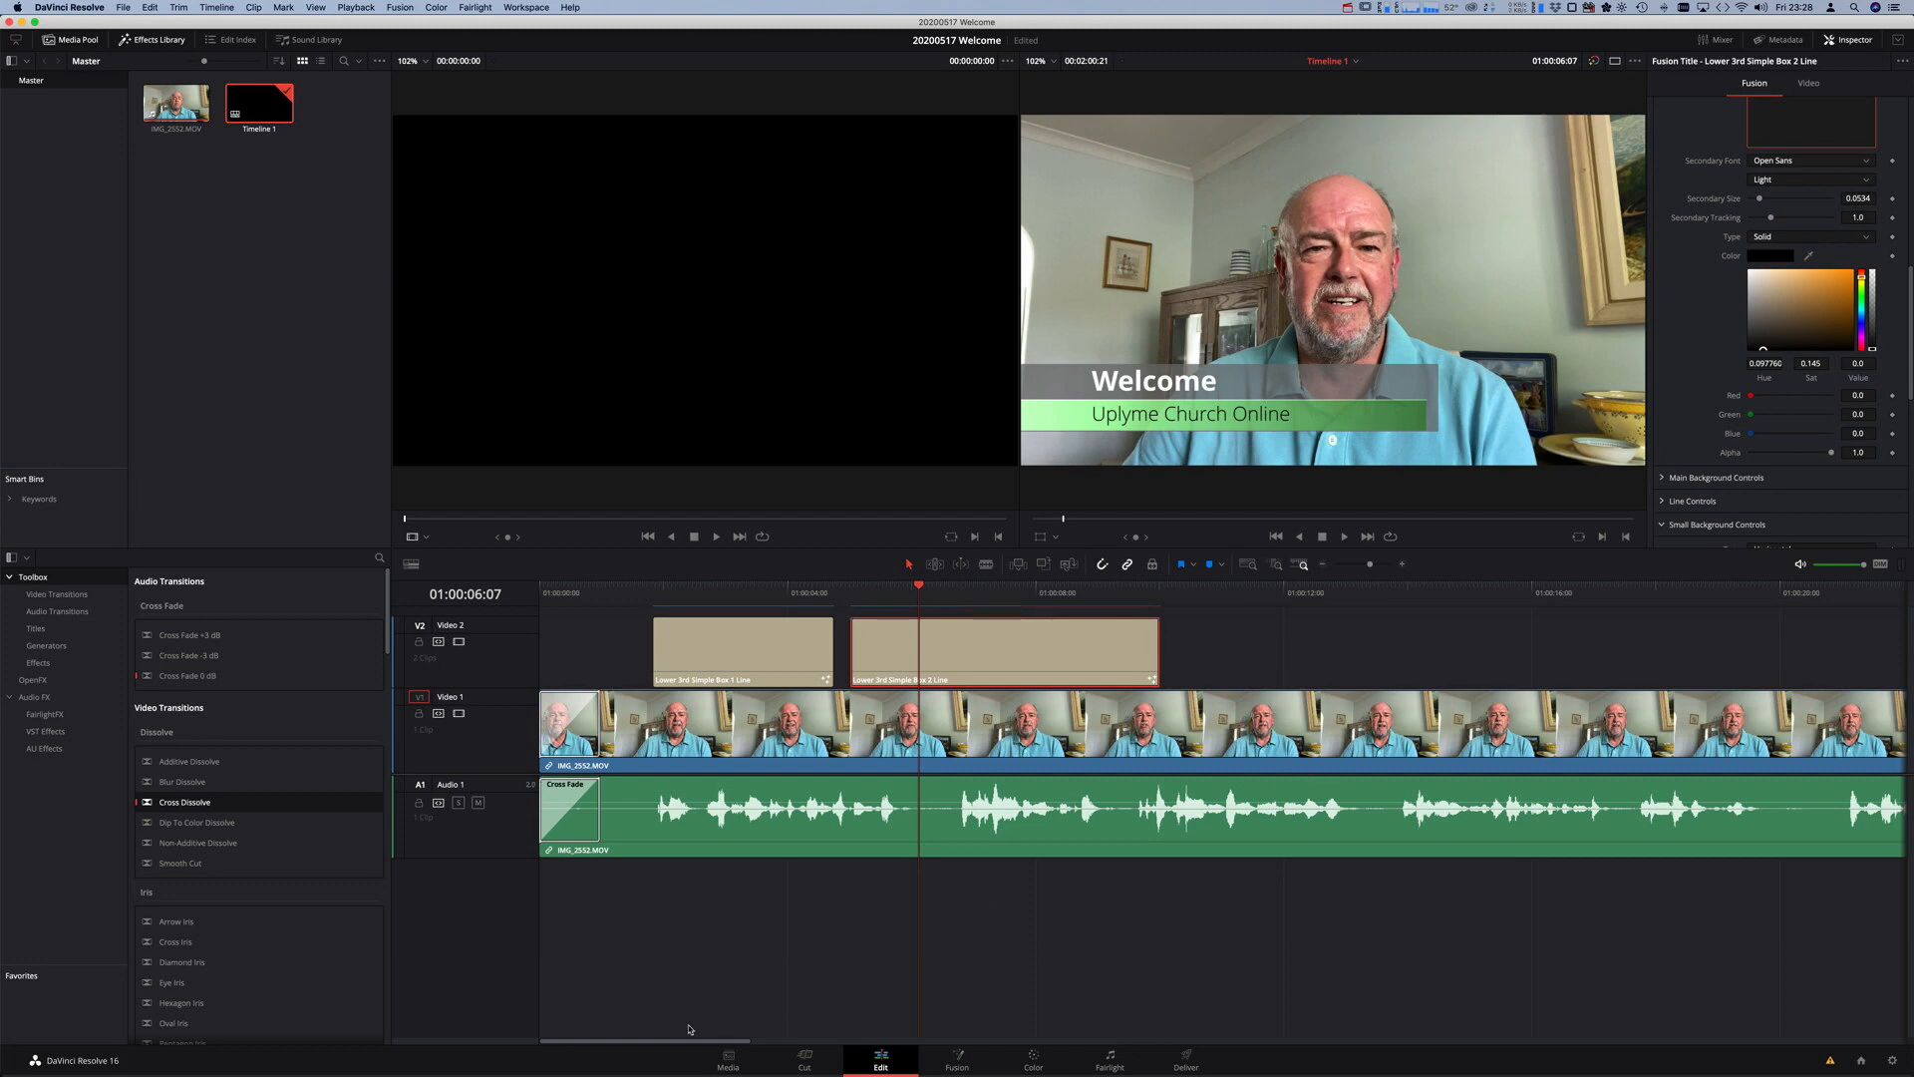
{"action": "mouse_move", "coordinate": [703, 1041]}
{"action": "left_mouse_down"}
{"action": "mouse_move", "coordinate": [992, 1058]}
{"action": "mouse_move", "coordinate": [668, 1039]}
{"action": "left_mouse_up"}
- On the Deliver page, rename the render file from Untitled to '20200517 Welcome'
{"action": "left_click", "coordinate": [1186, 1062]}
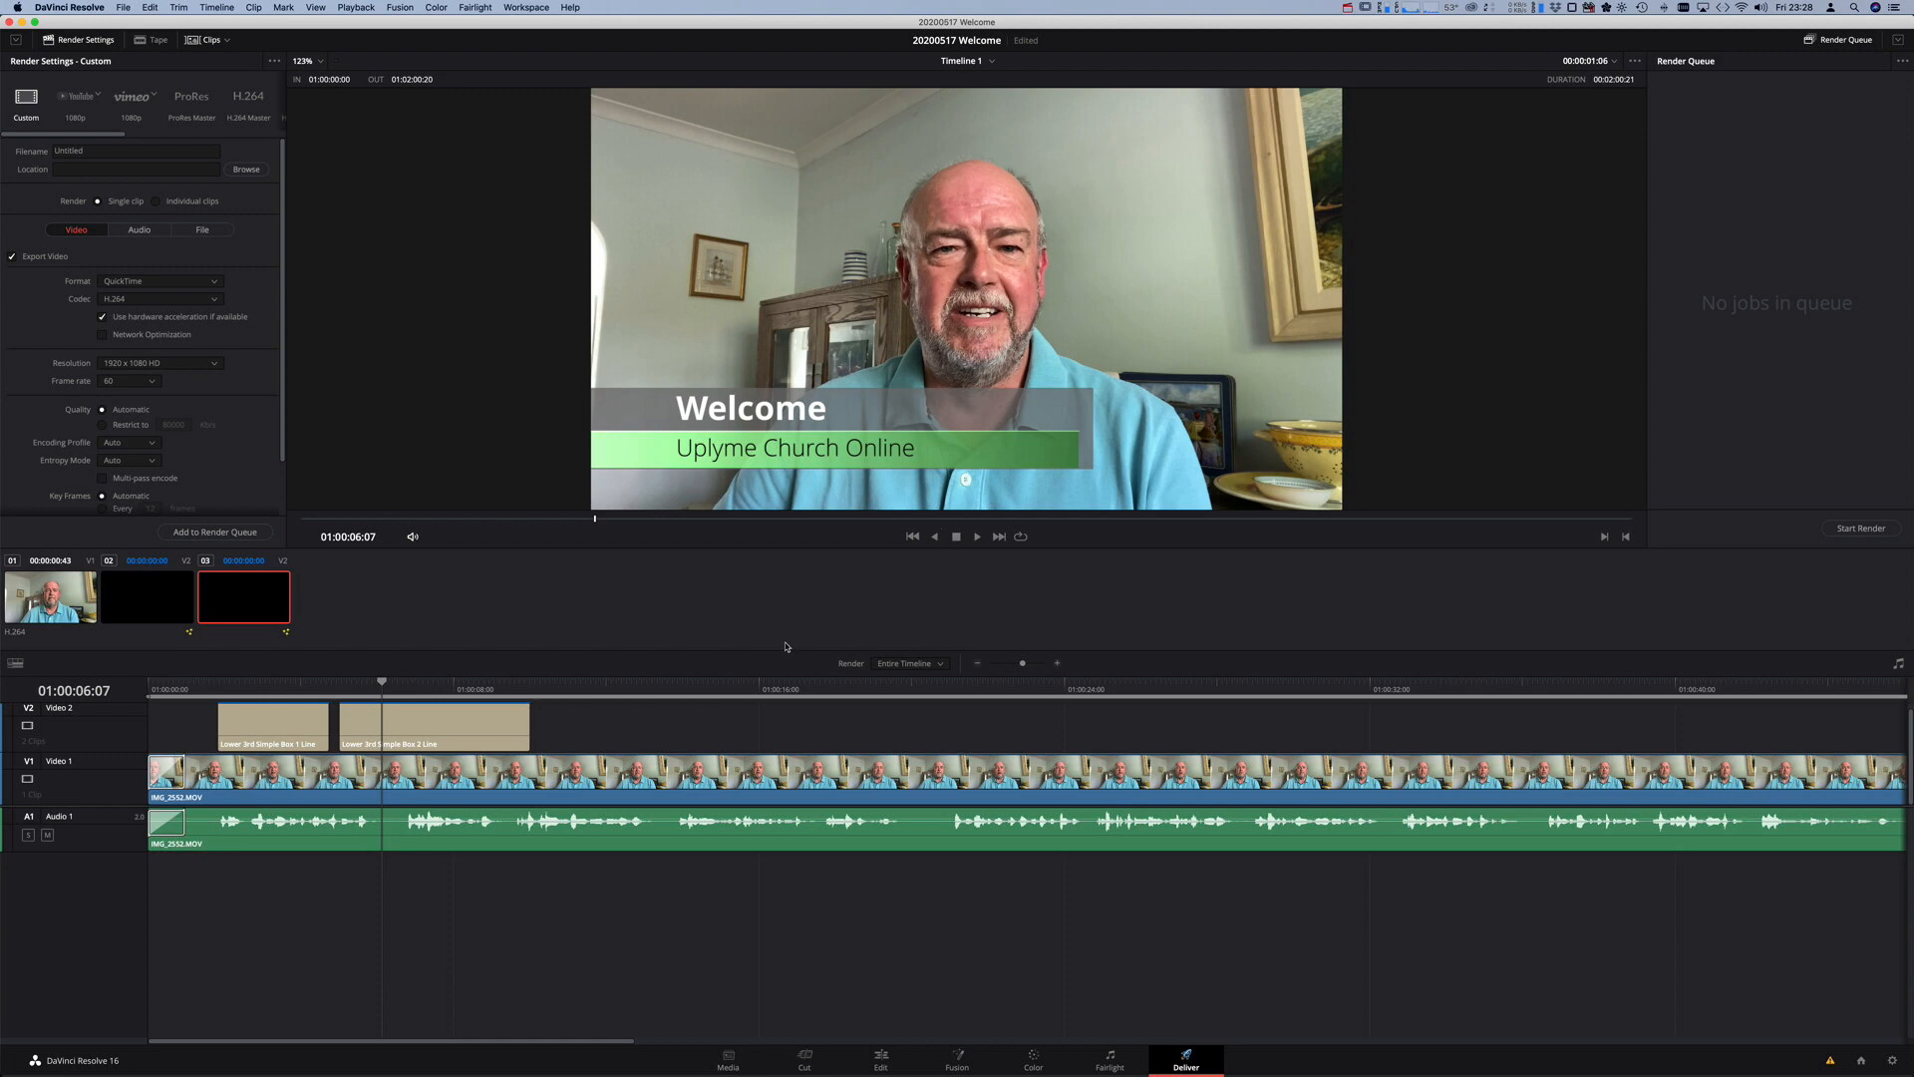
{"action": "scroll", "coordinate": [245, 271], "scroll_direction": "down", "scroll_amount": 1}
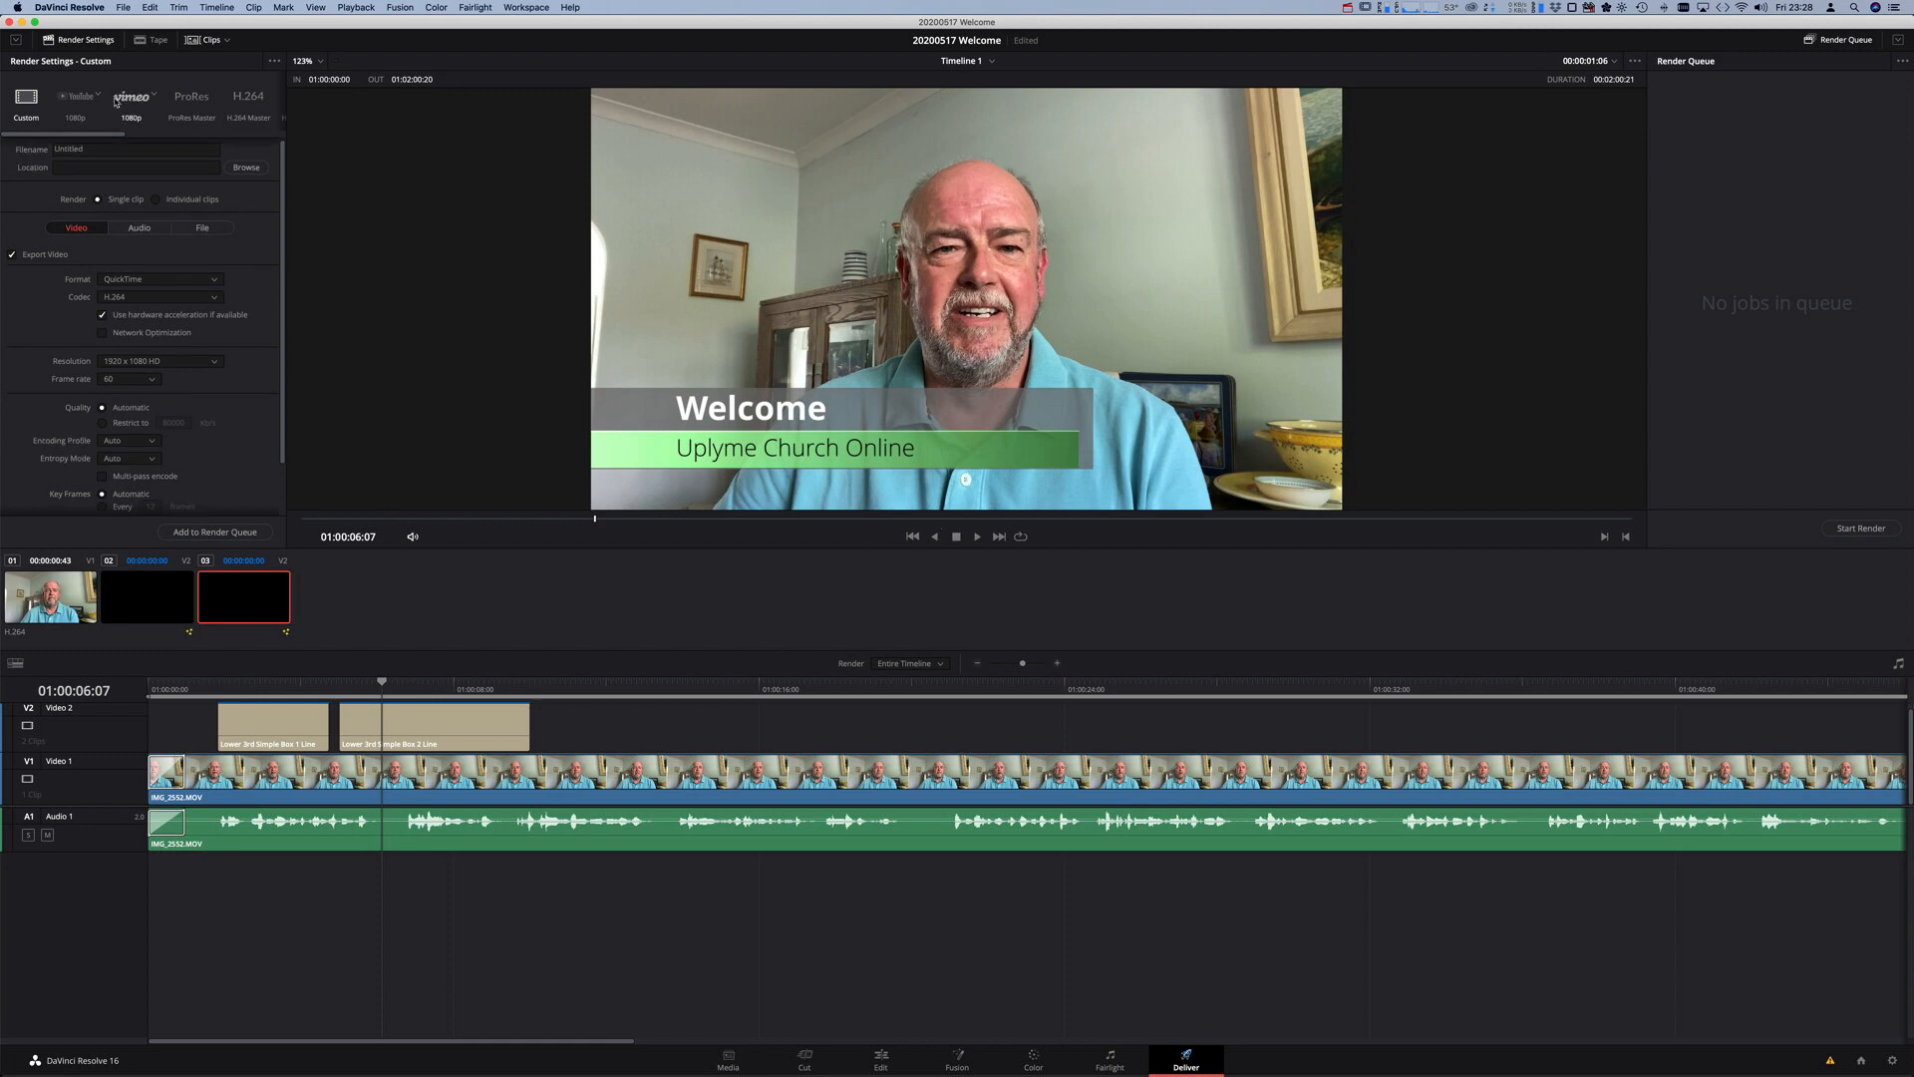
{"action": "left_click", "coordinate": [85, 149]}
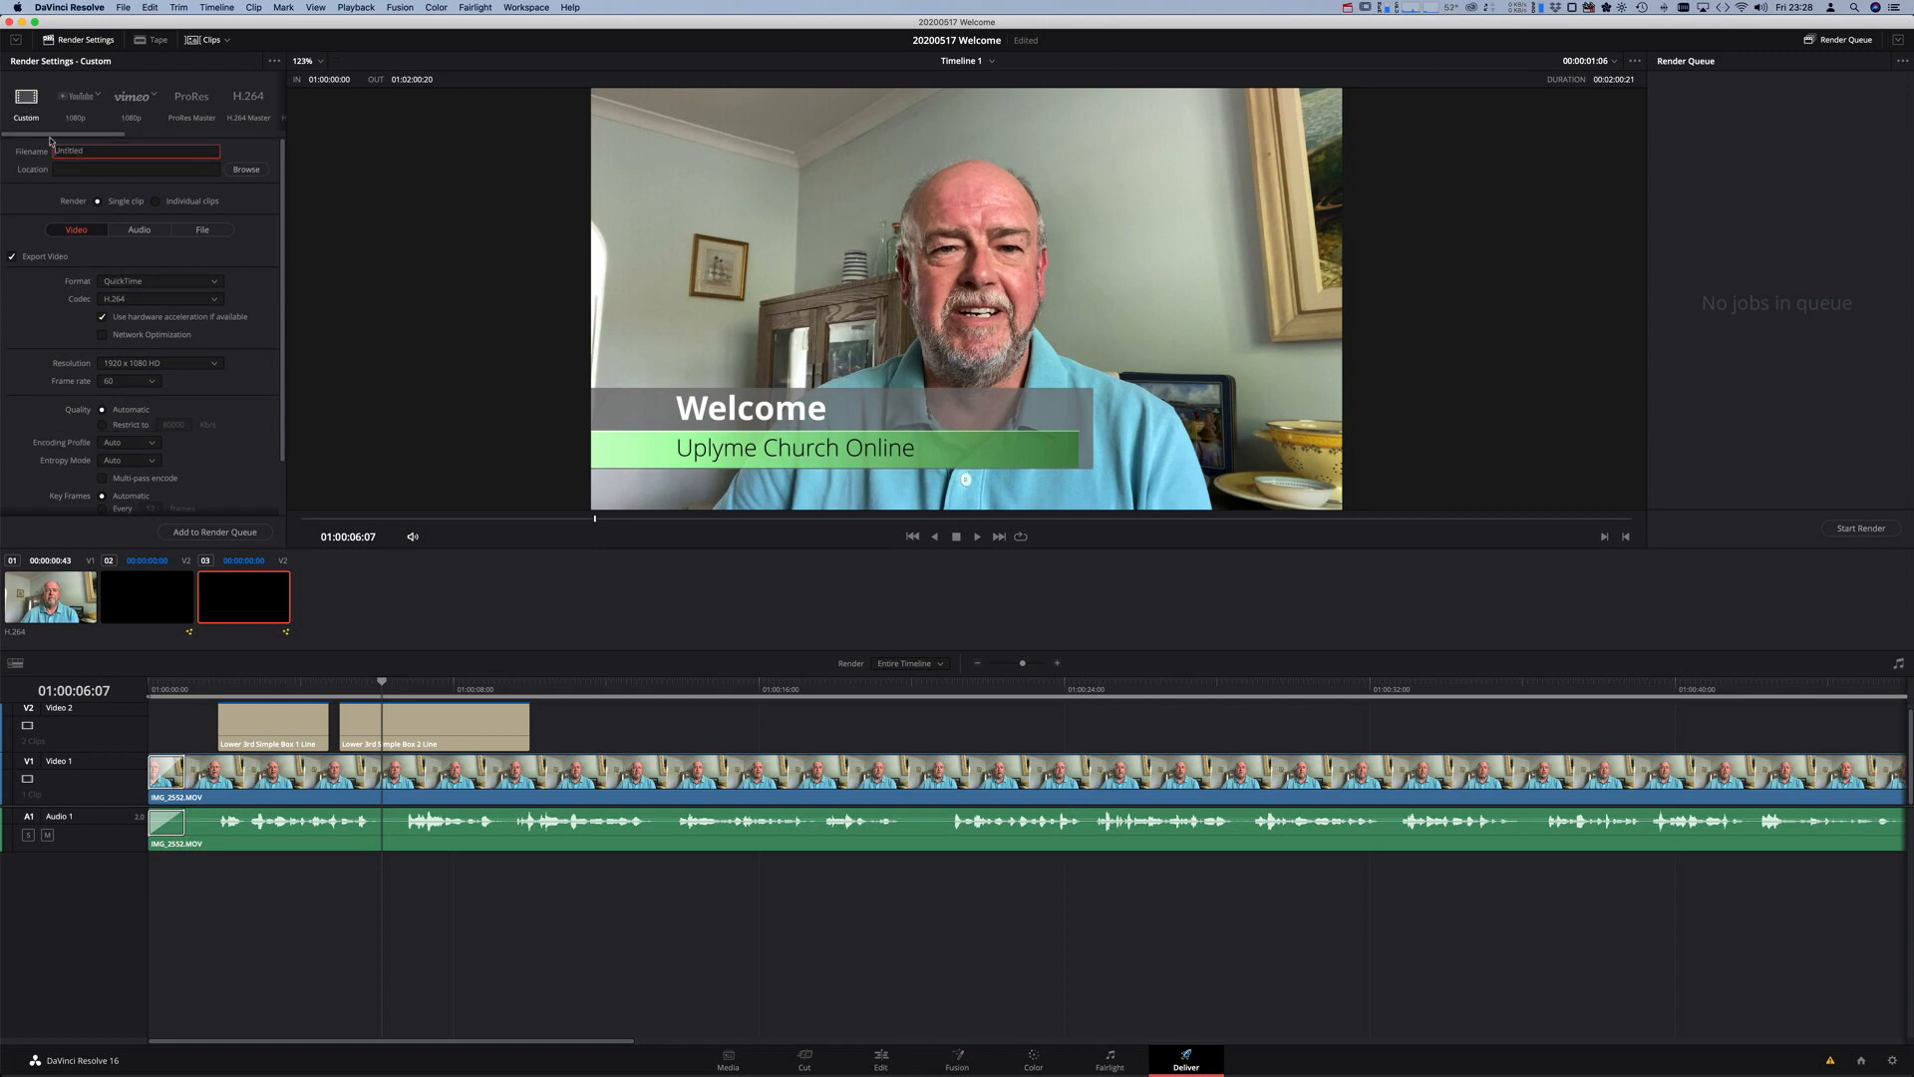
{"action": "double_click", "coordinate": [75, 150]}
{"action": "type", "text": "2-2"}
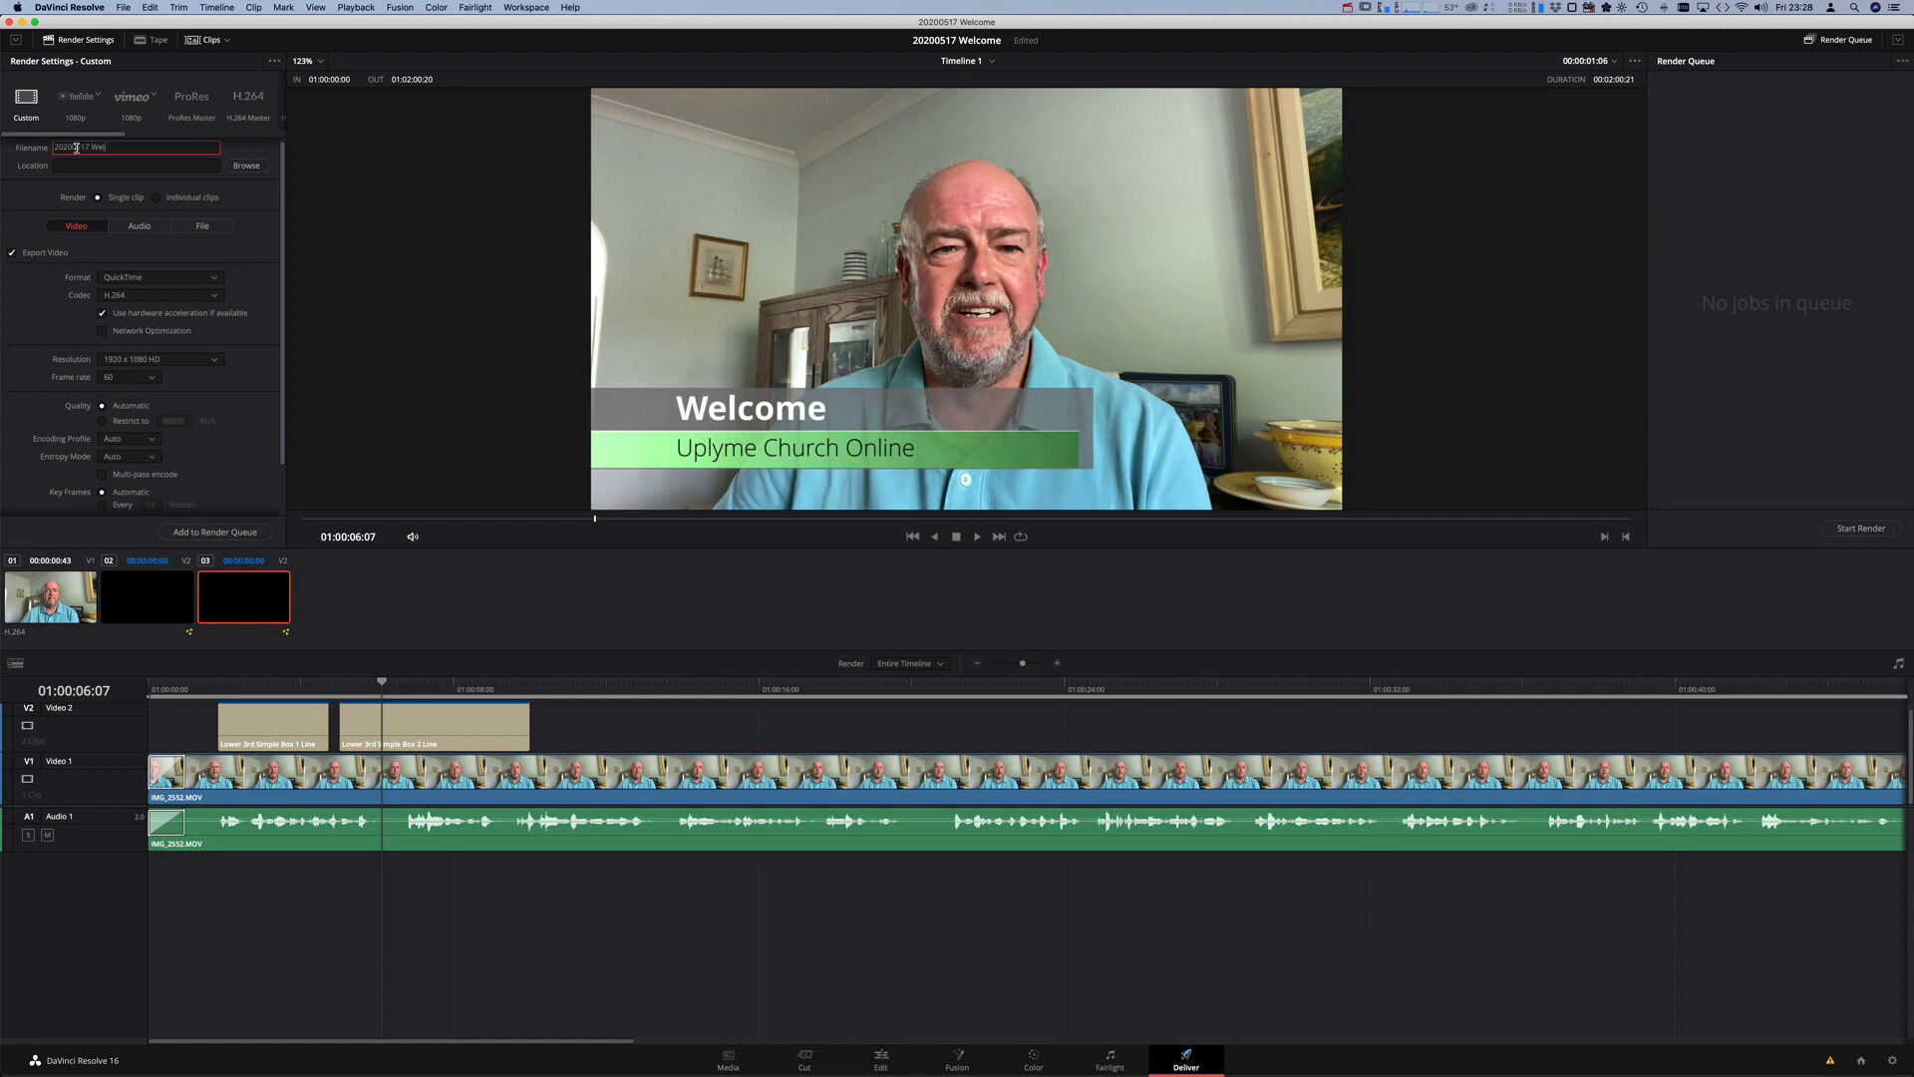
- Set the render location to the 20200517 folder on the /Volumes/Storage volume
{"action": "left_click", "coordinate": [246, 165]}
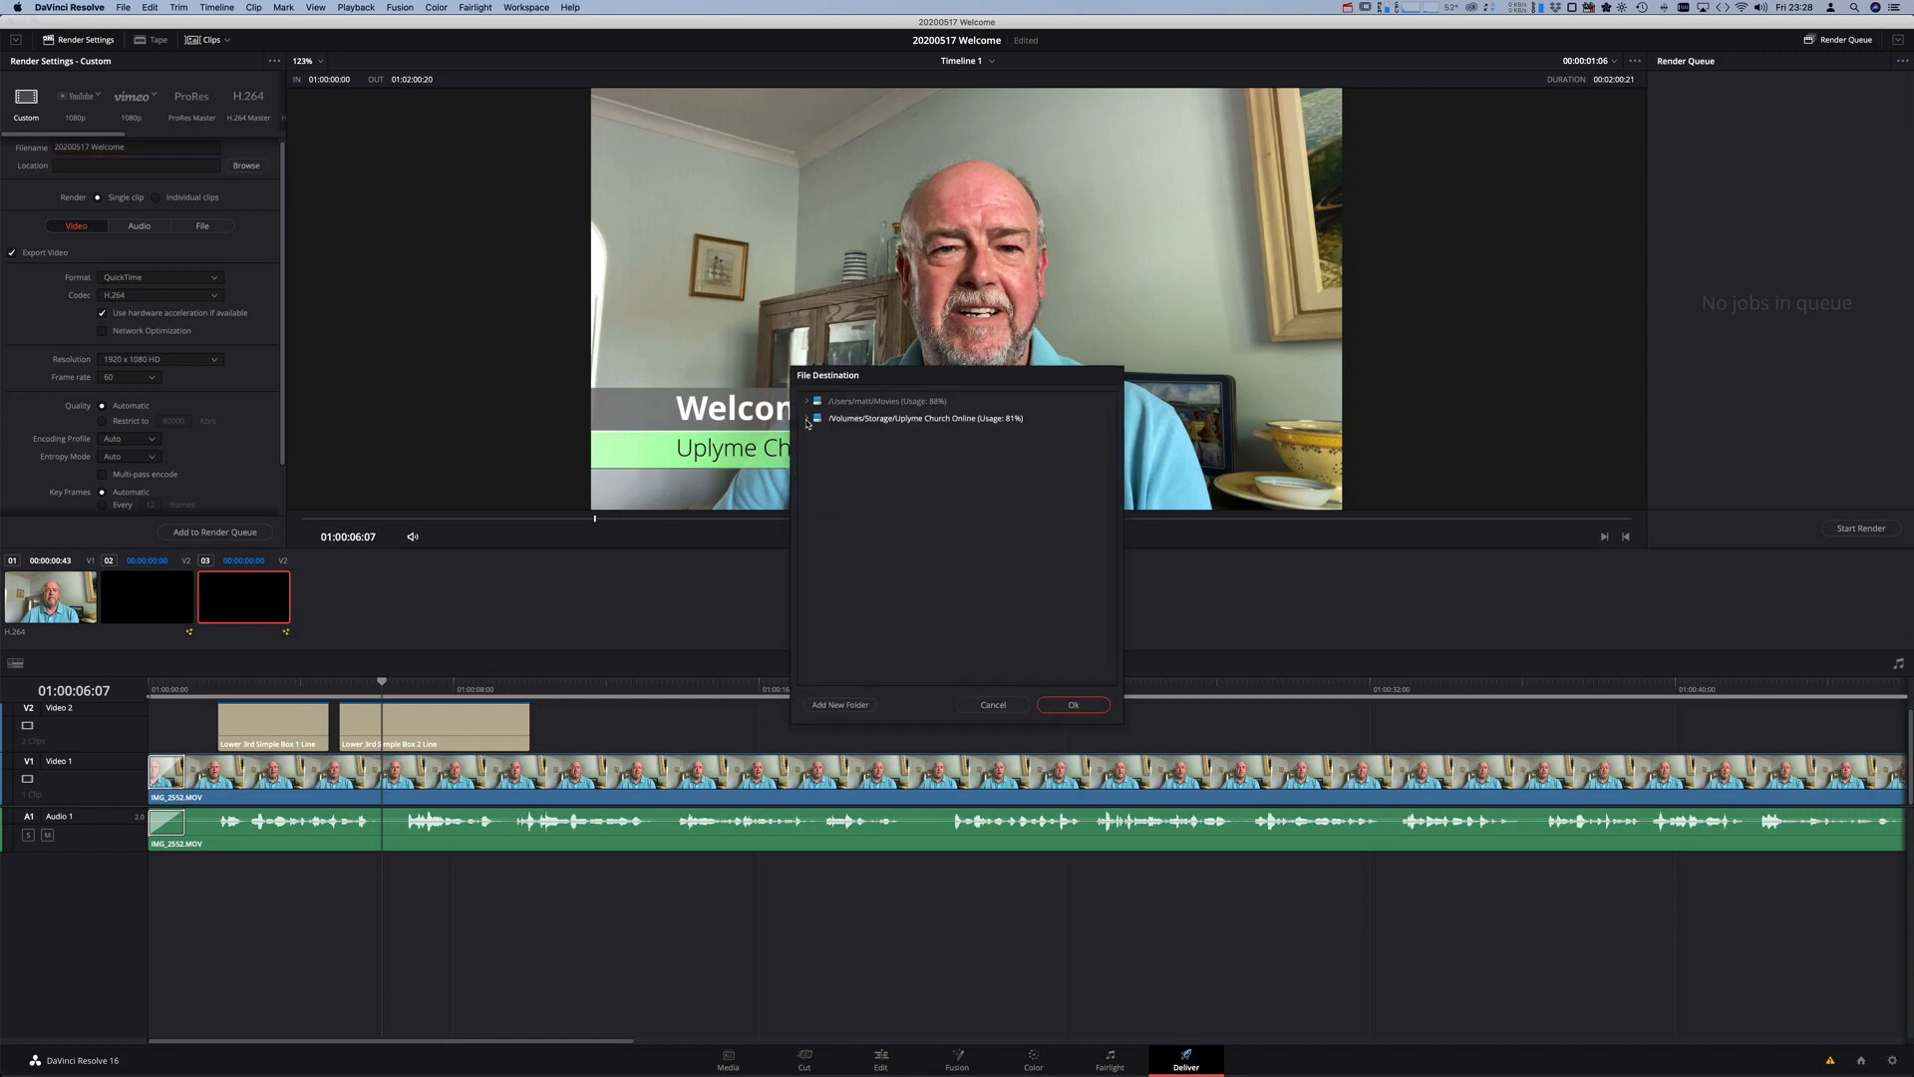
{"action": "left_click", "coordinate": [808, 421]}
{"action": "left_click", "coordinate": [845, 505]}
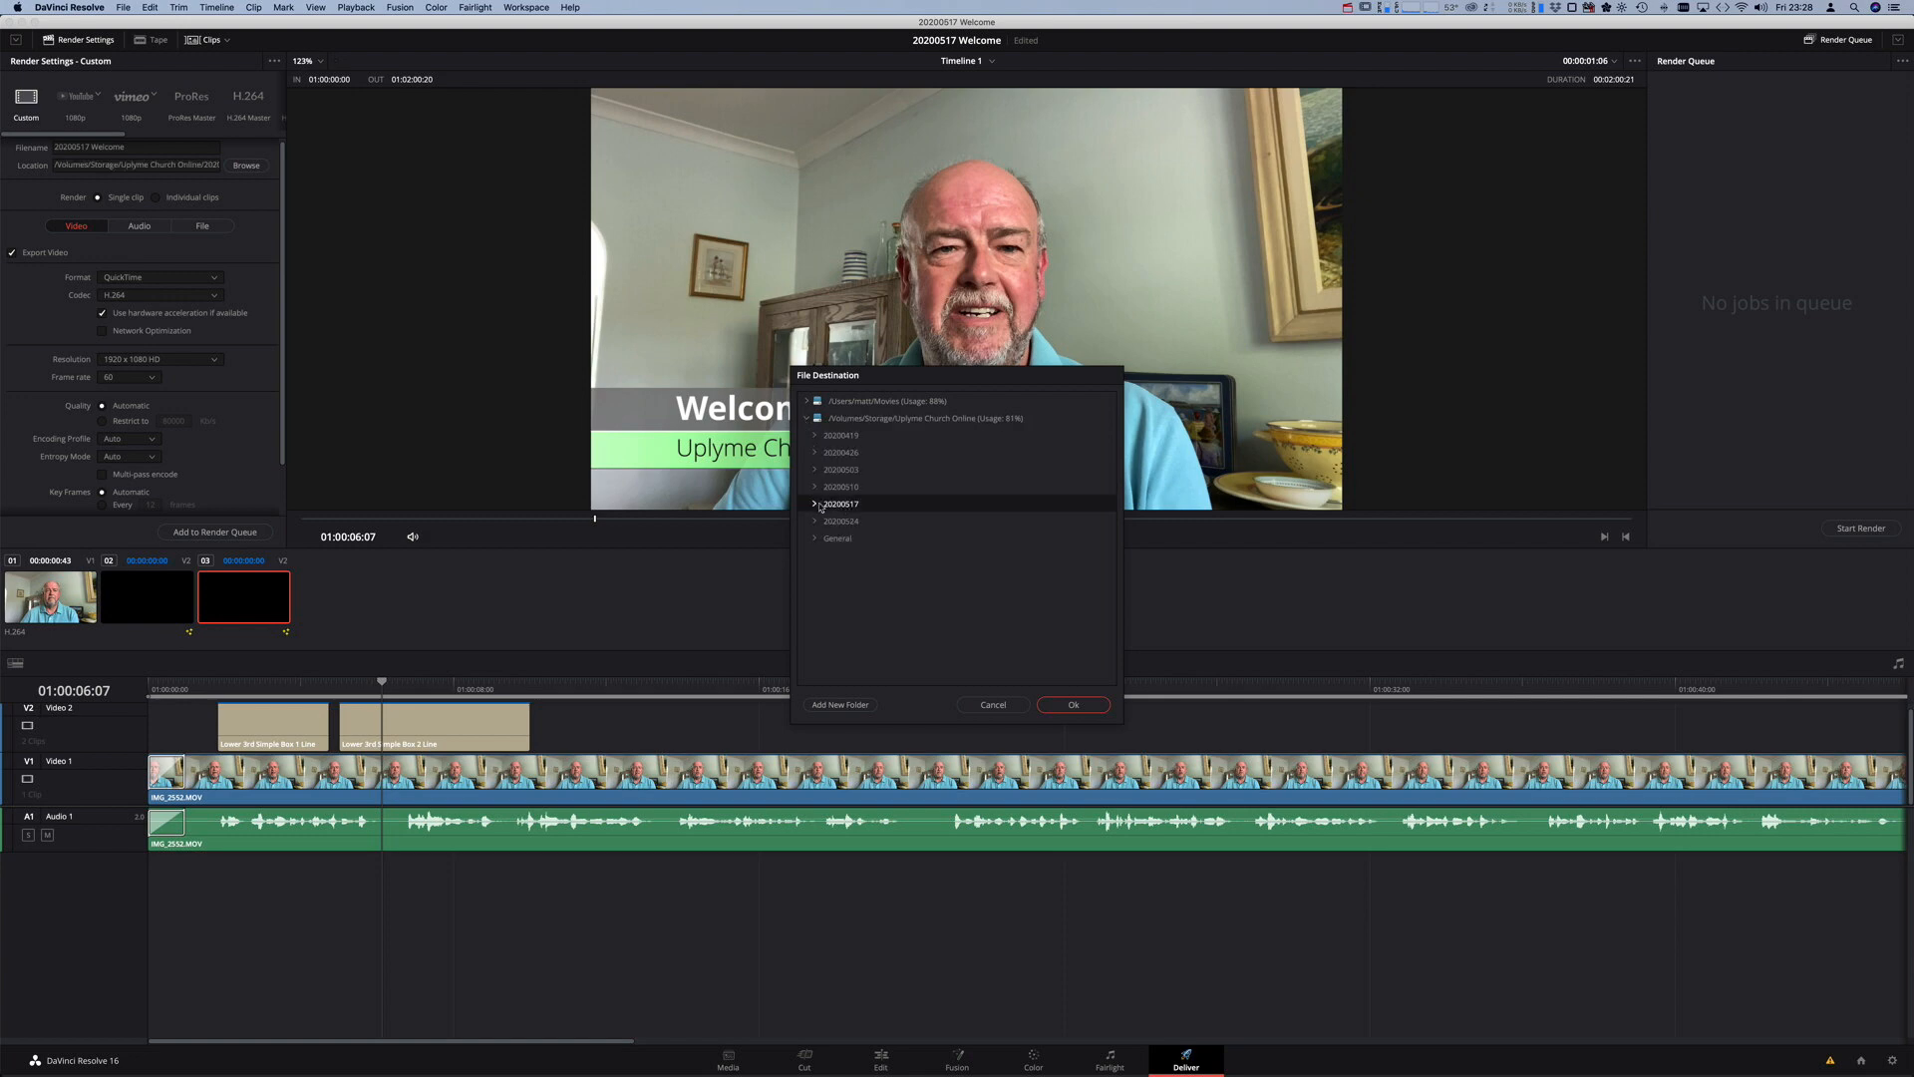
{"action": "double_click", "coordinate": [847, 508]}
{"action": "left_click", "coordinate": [1074, 704]}
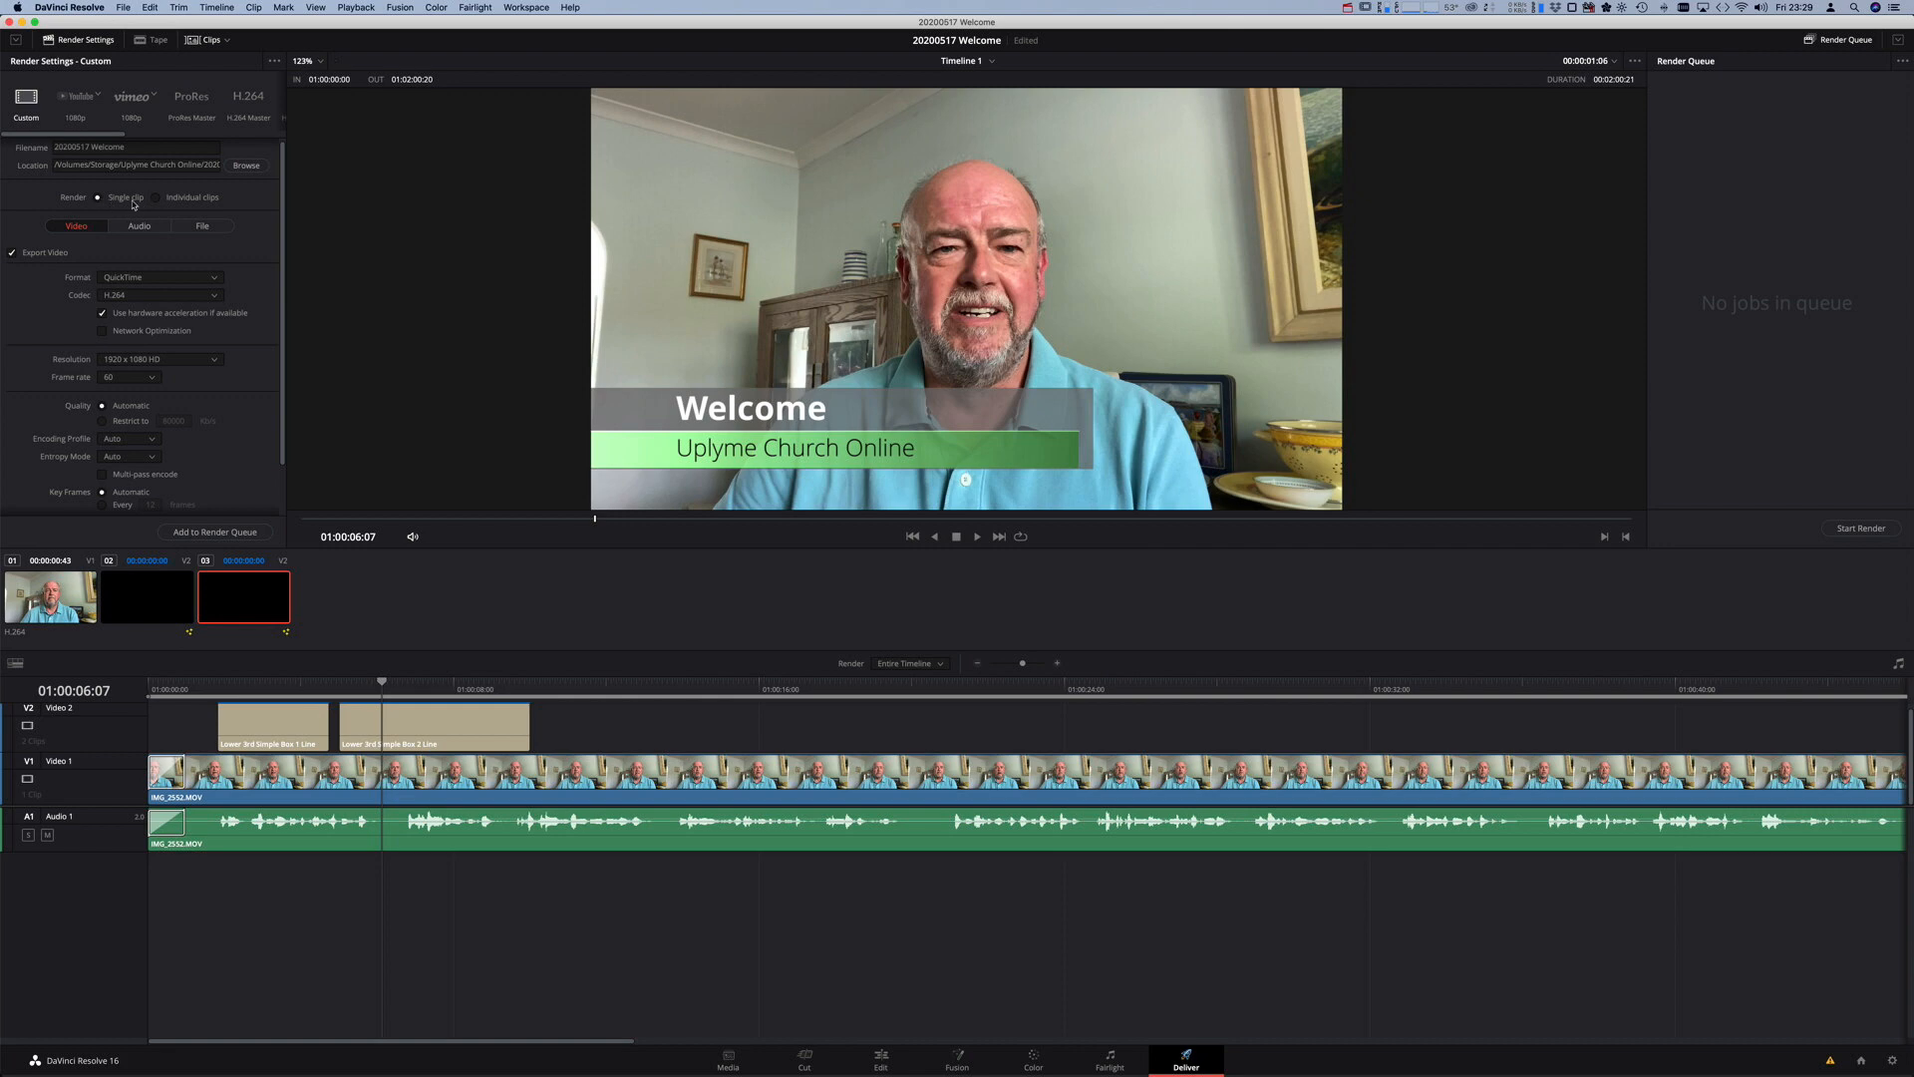
- Change the render format to MP4, keeping the frame rate at 60
{"action": "left_click", "coordinate": [159, 279]}
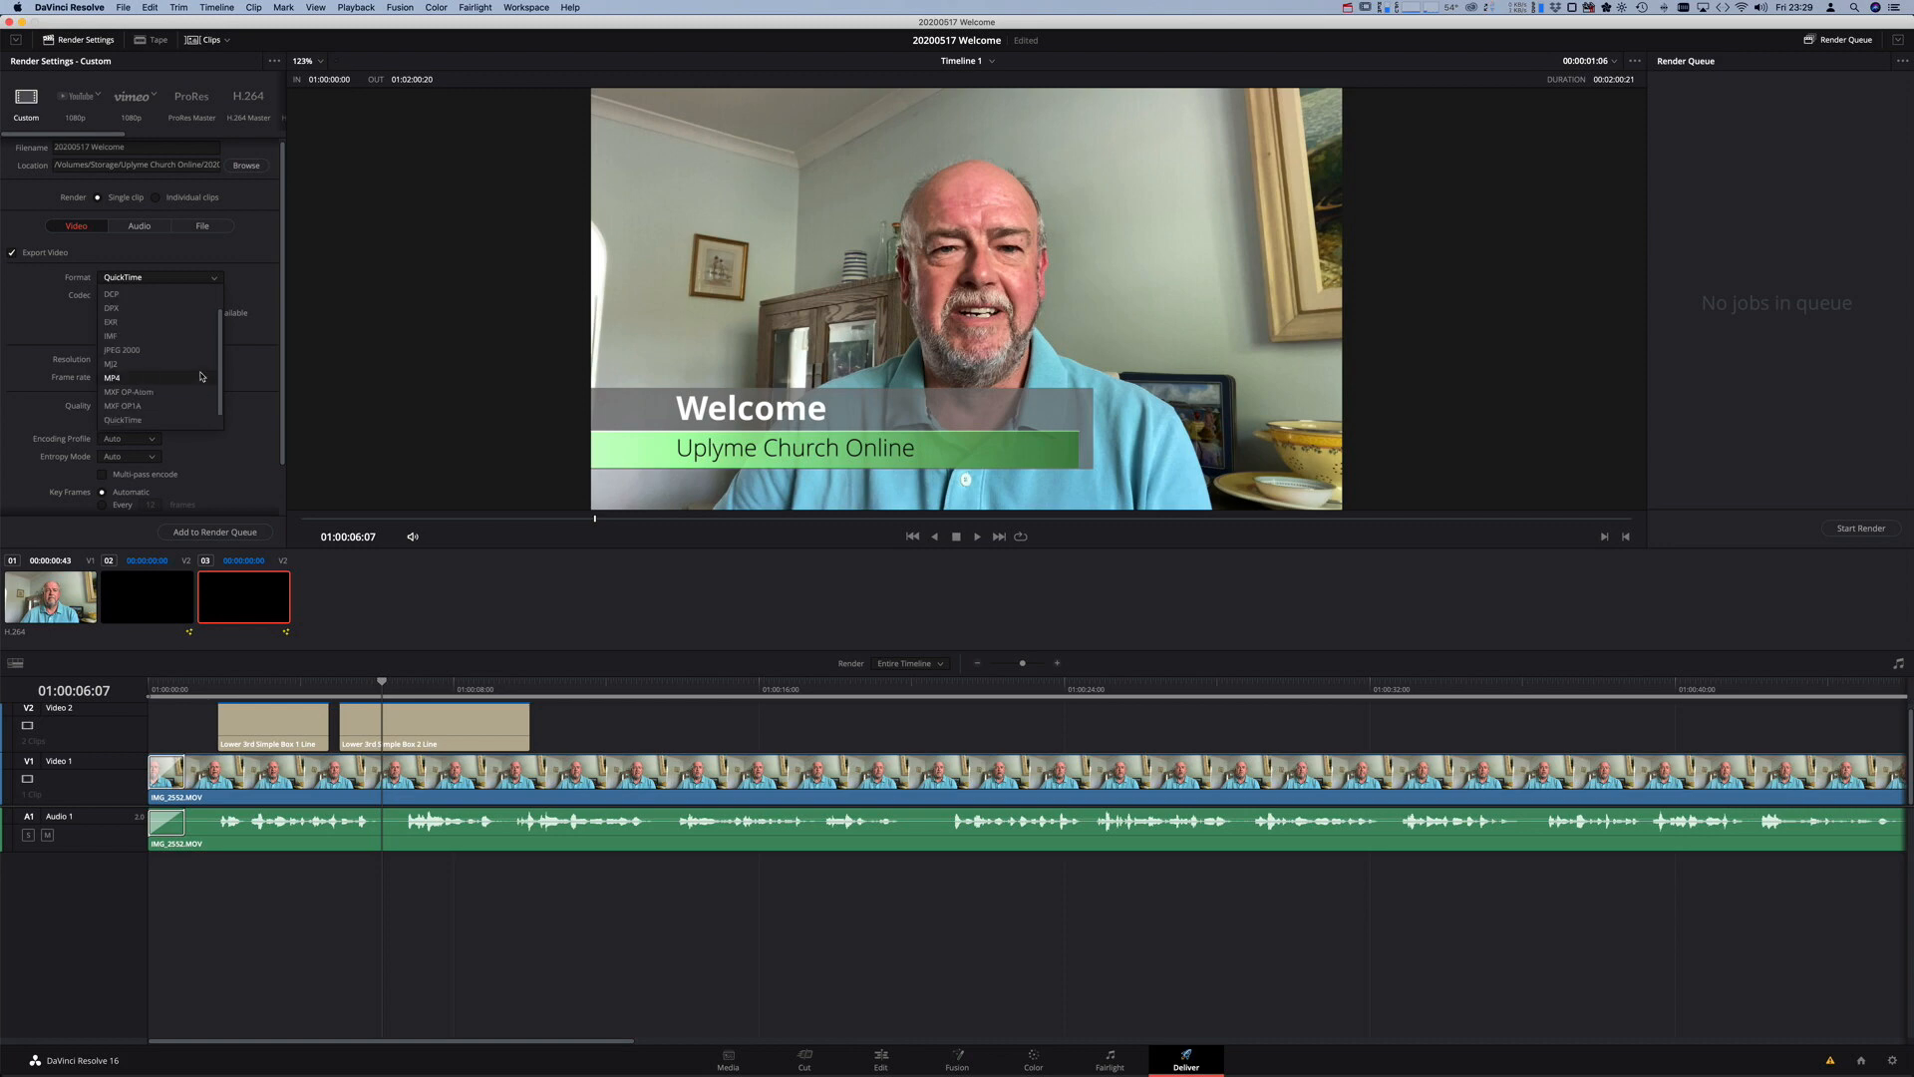
{"action": "scroll", "coordinate": [201, 377], "scroll_direction": "down", "scroll_amount": 1}
{"action": "left_click", "coordinate": [188, 365]}
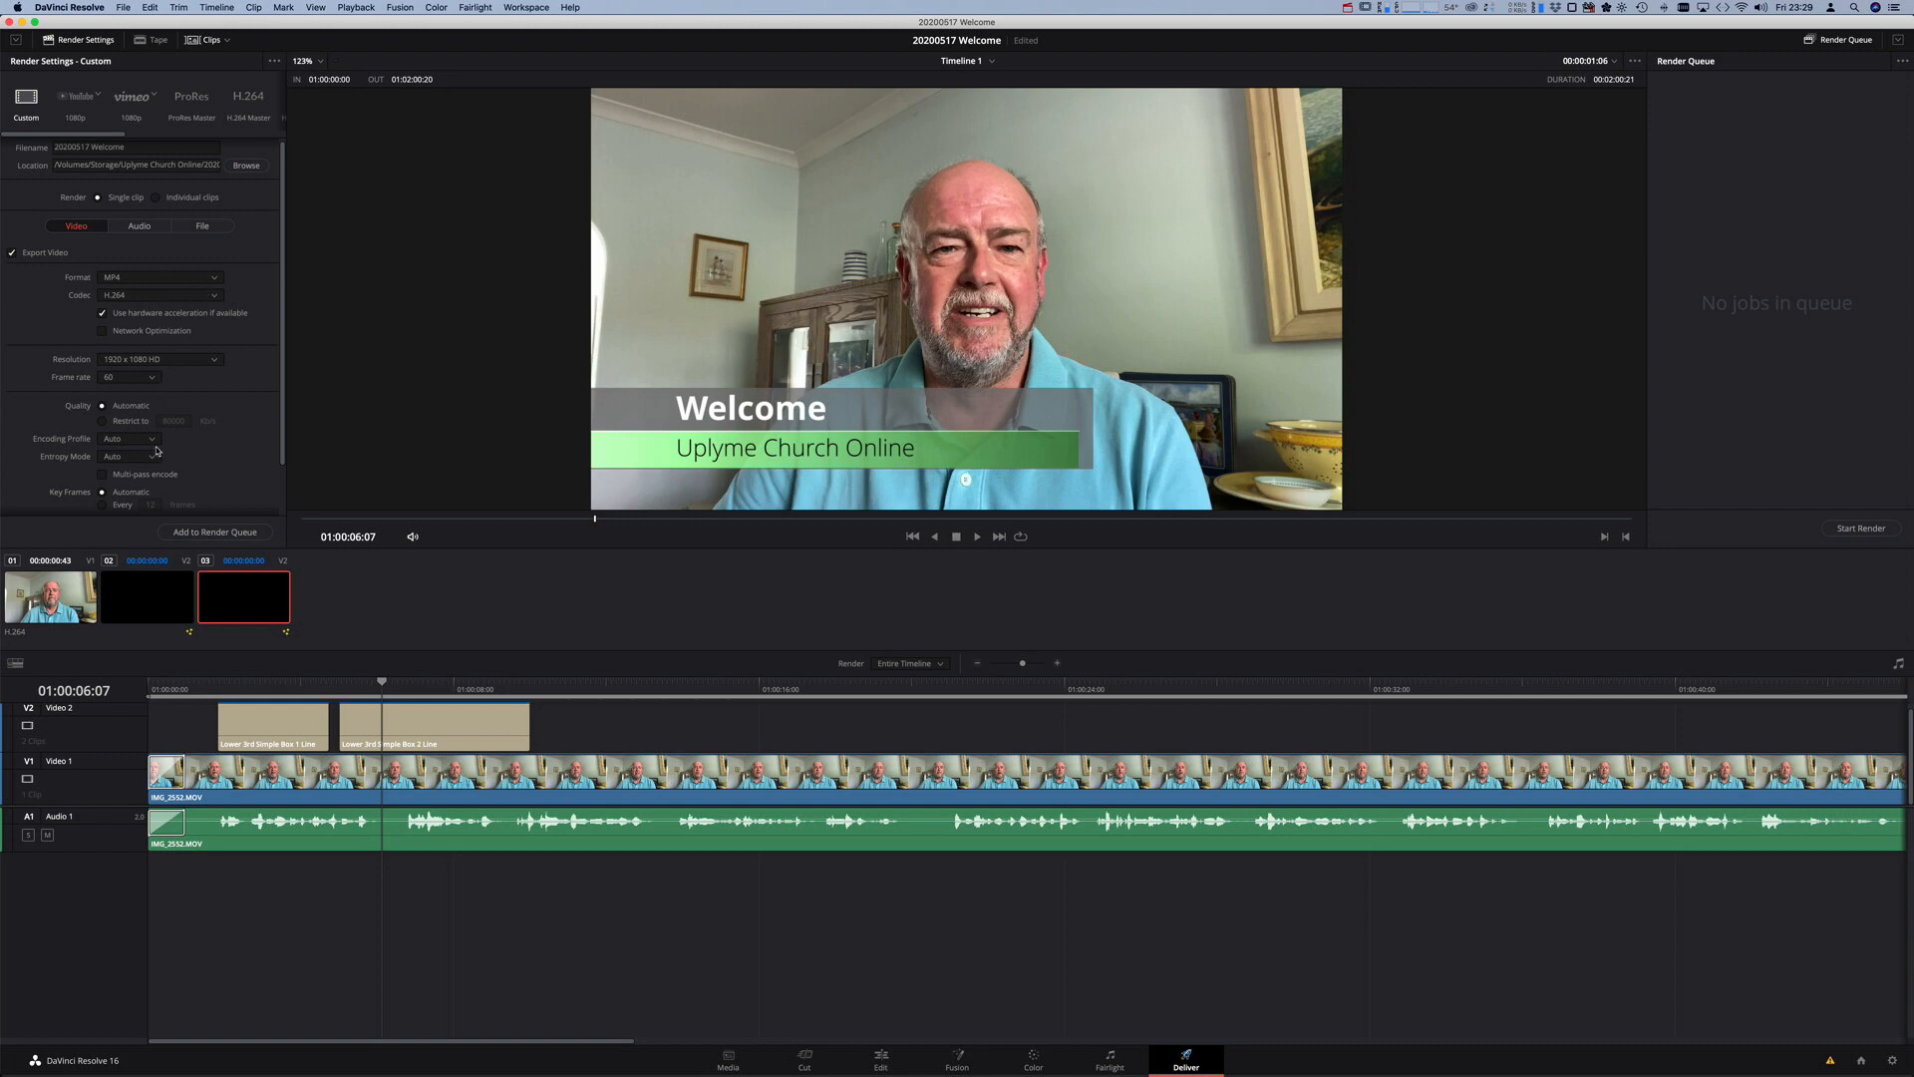
{"action": "left_click", "coordinate": [153, 379]}
{"action": "left_click", "coordinate": [149, 394]}
{"action": "scroll", "coordinate": [192, 409], "scroll_direction": "down", "scroll_amount": 3}
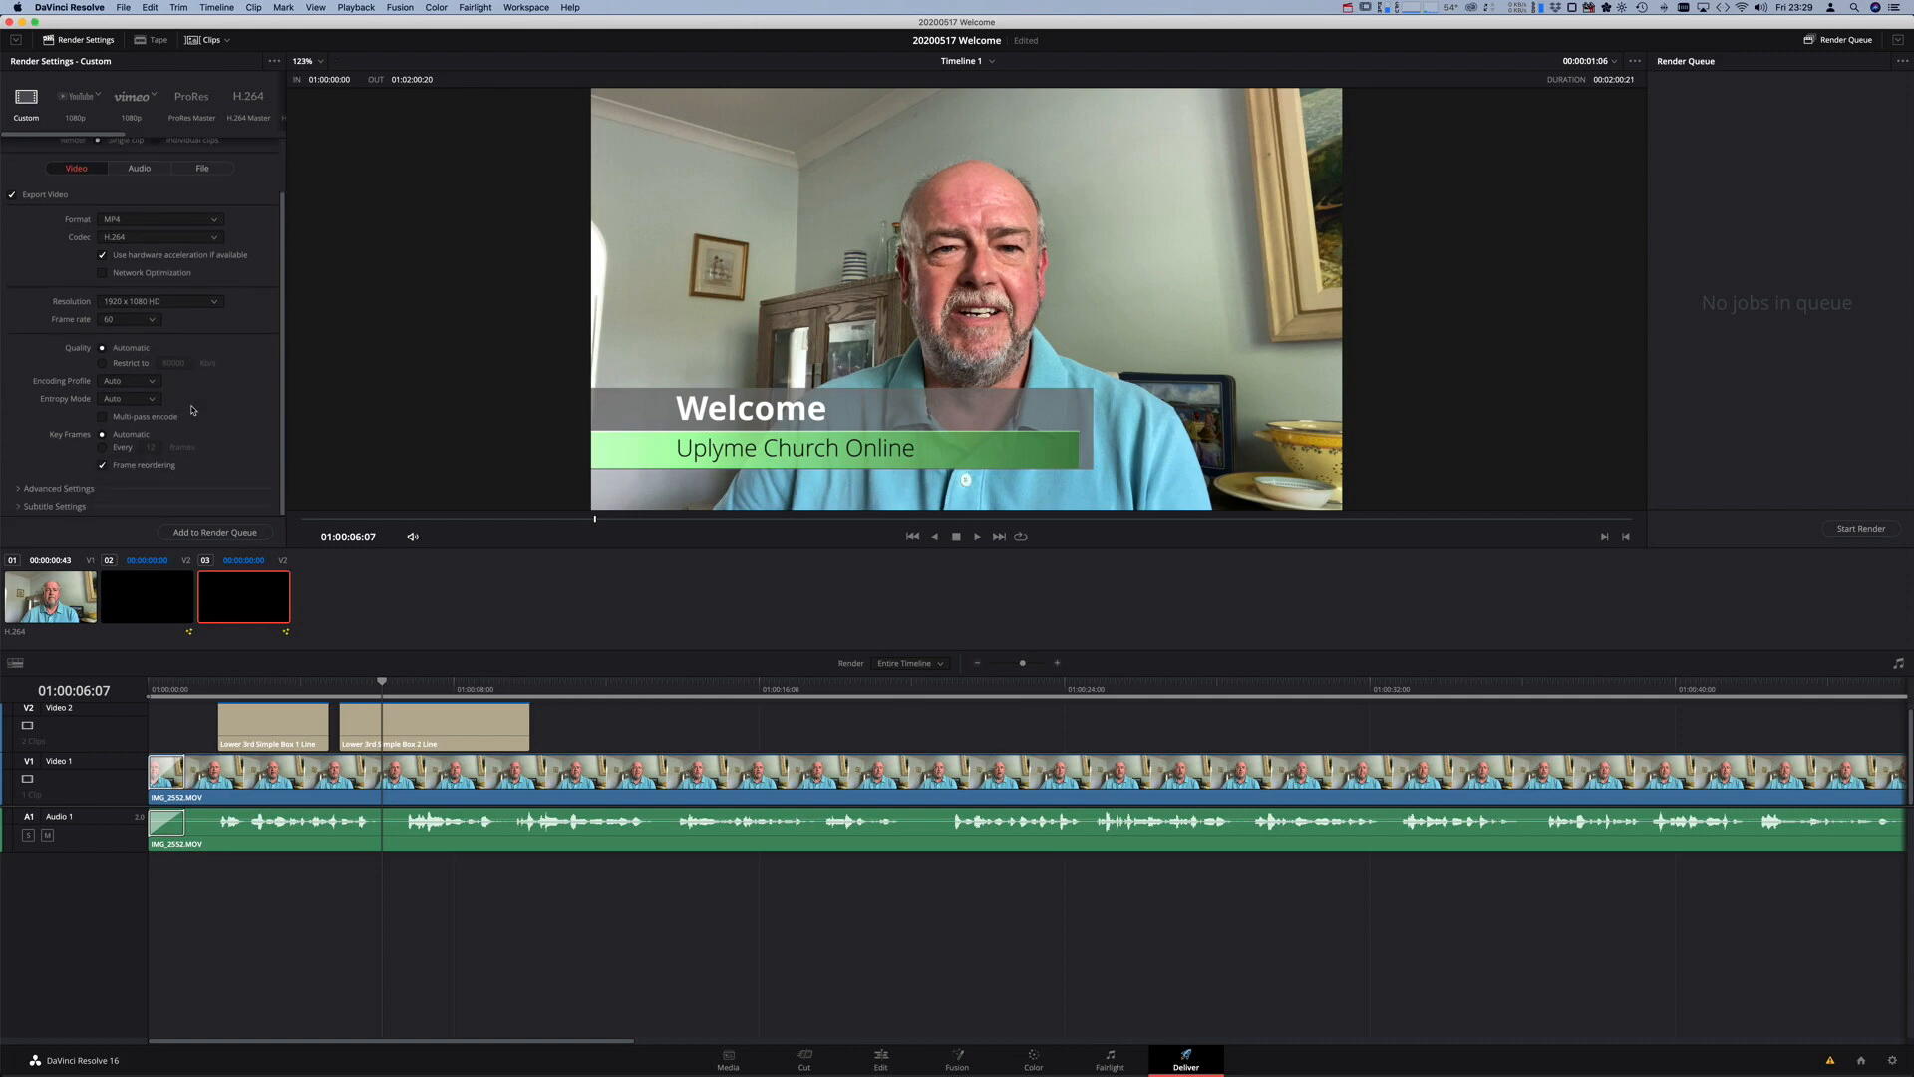
{"action": "scroll", "coordinate": [192, 410], "scroll_direction": "up", "scroll_amount": 3}
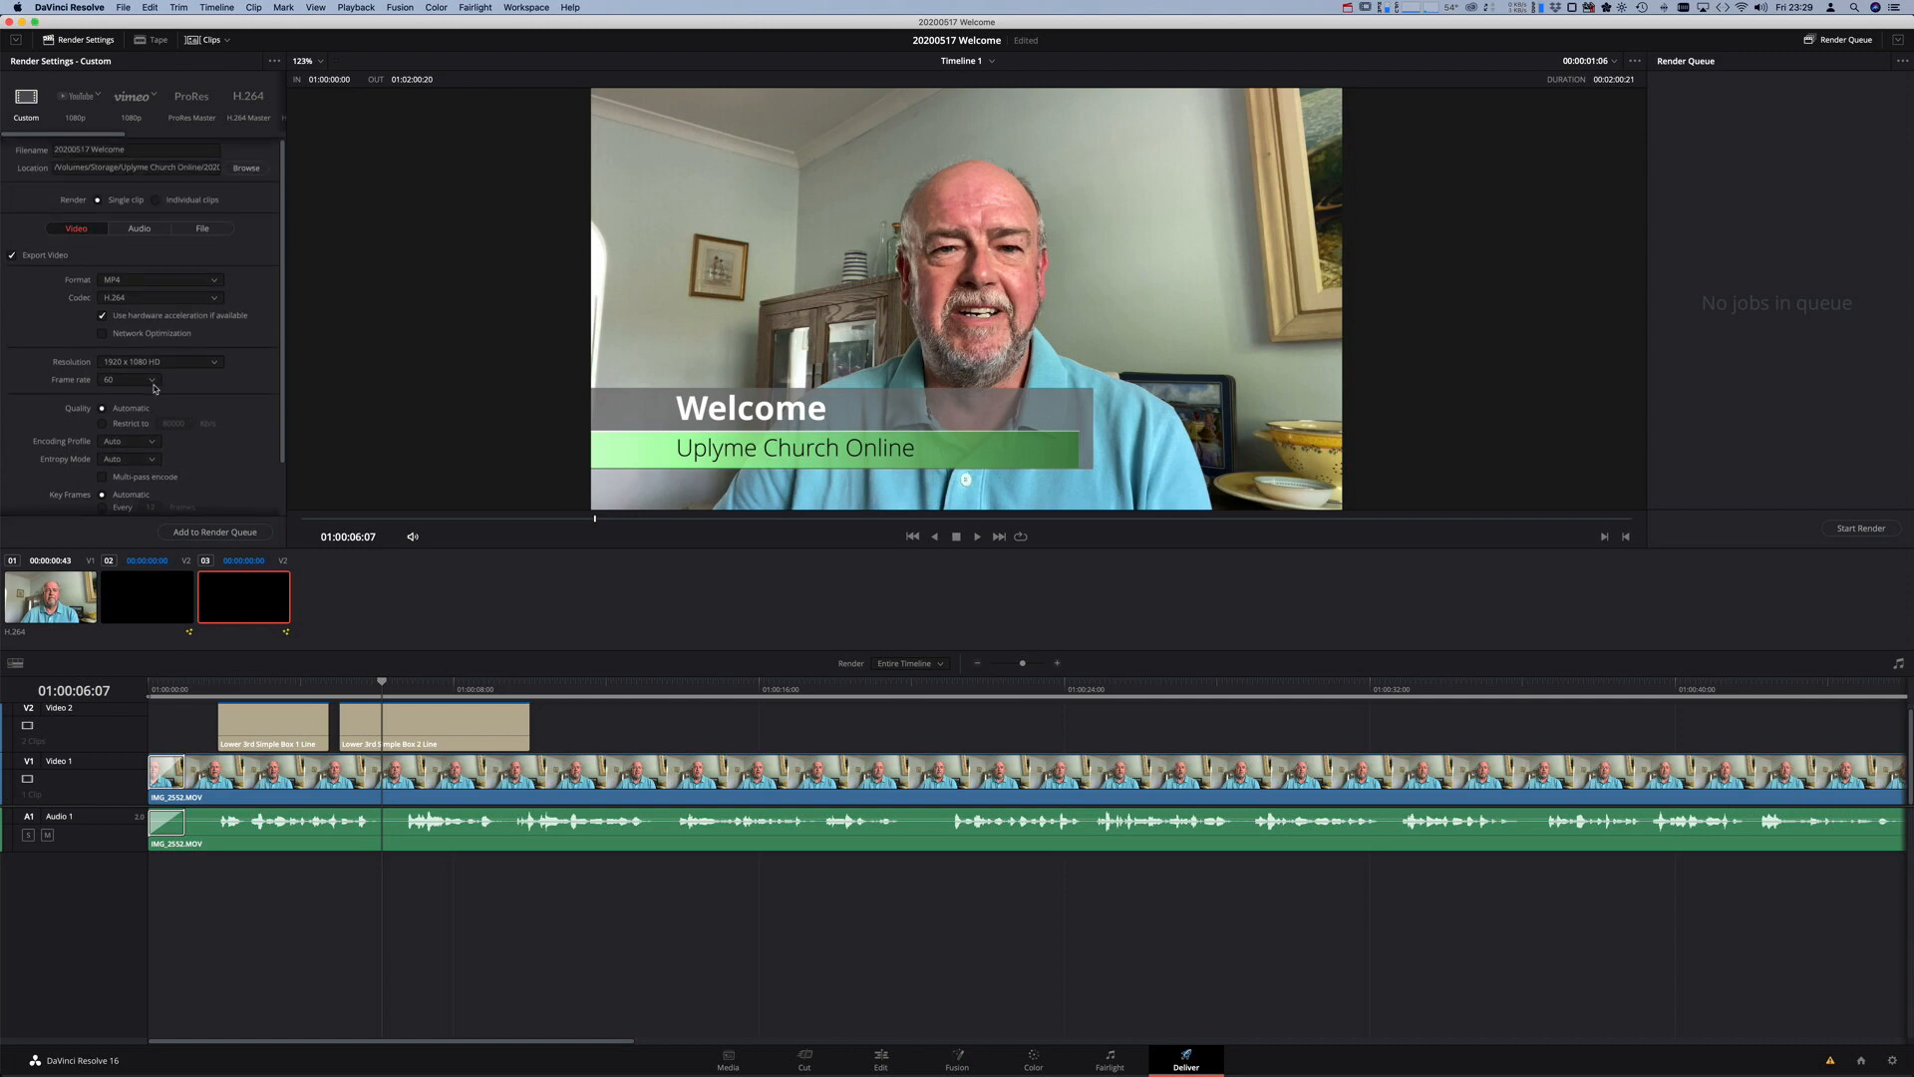
{"action": "scroll", "coordinate": [154, 387], "scroll_direction": "down", "scroll_amount": 3}
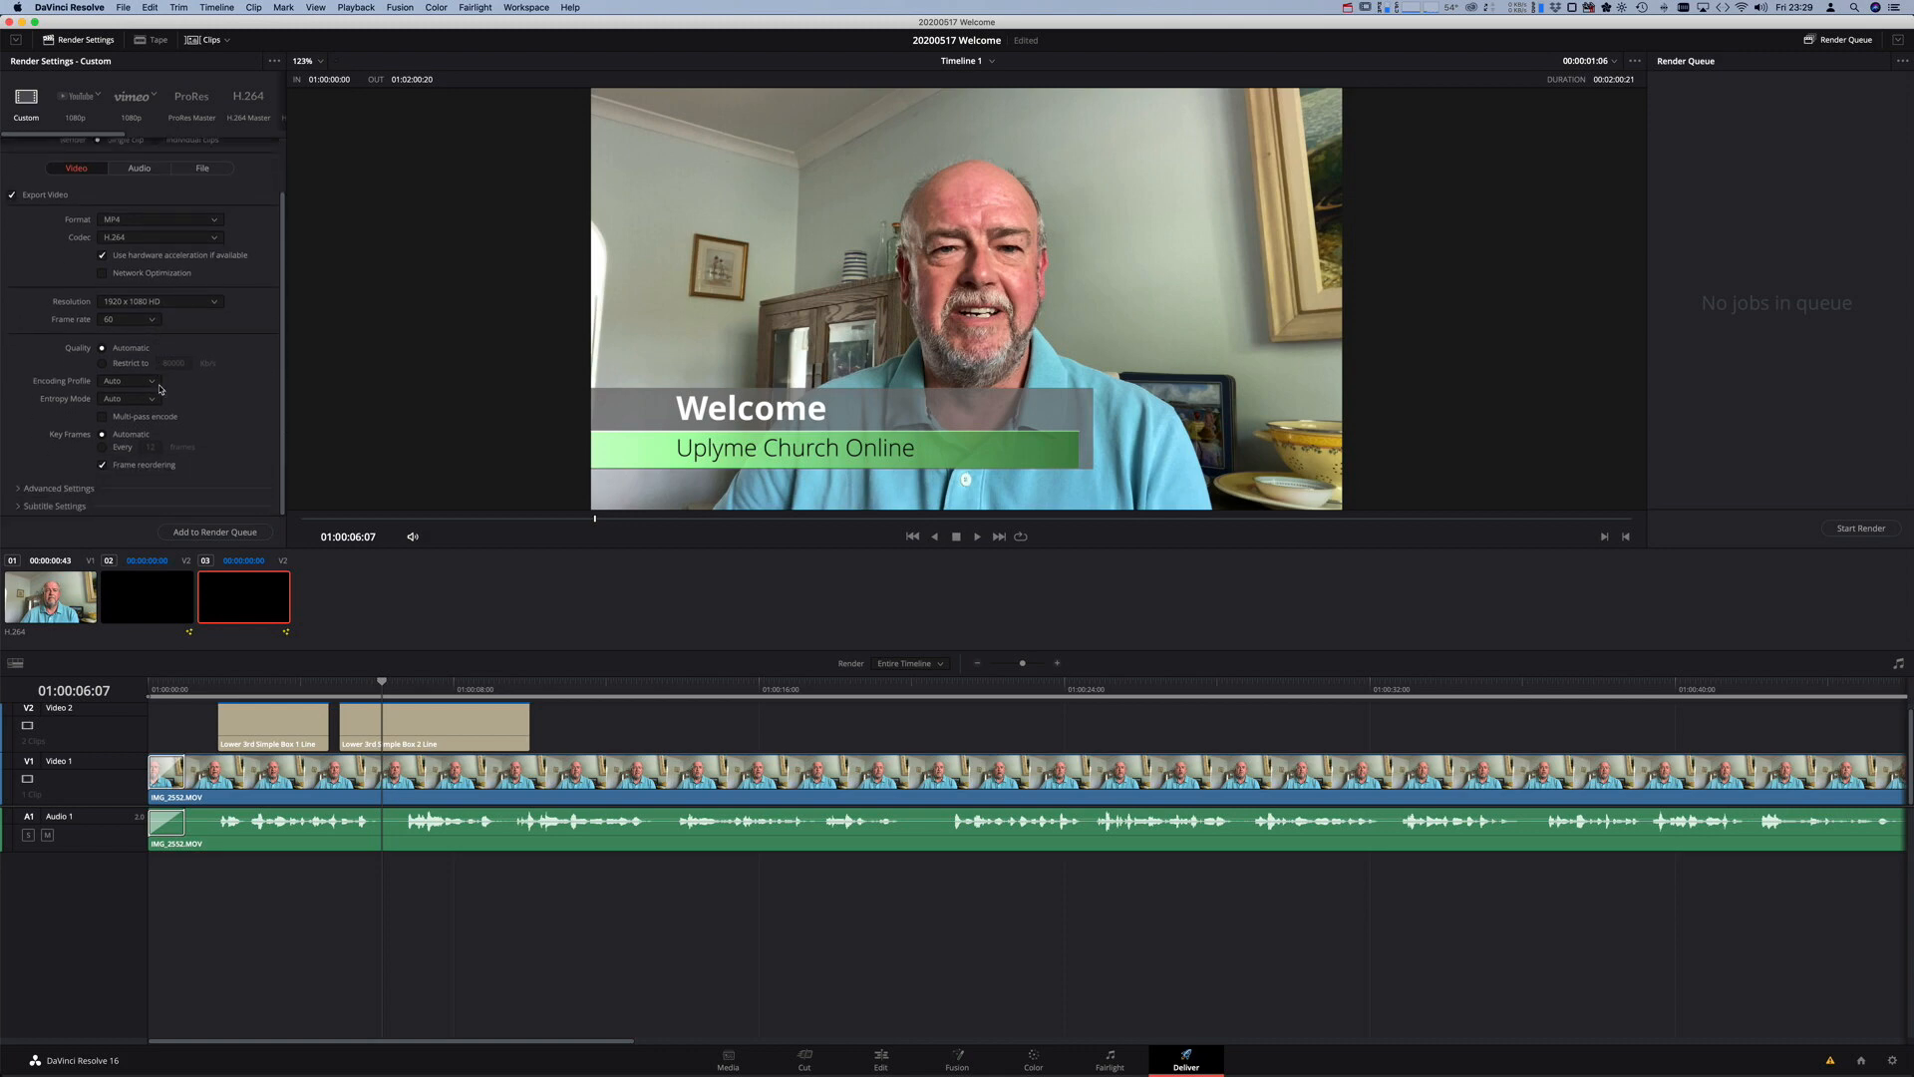
{"action": "scroll", "coordinate": [159, 388], "scroll_direction": "up", "scroll_amount": 3}
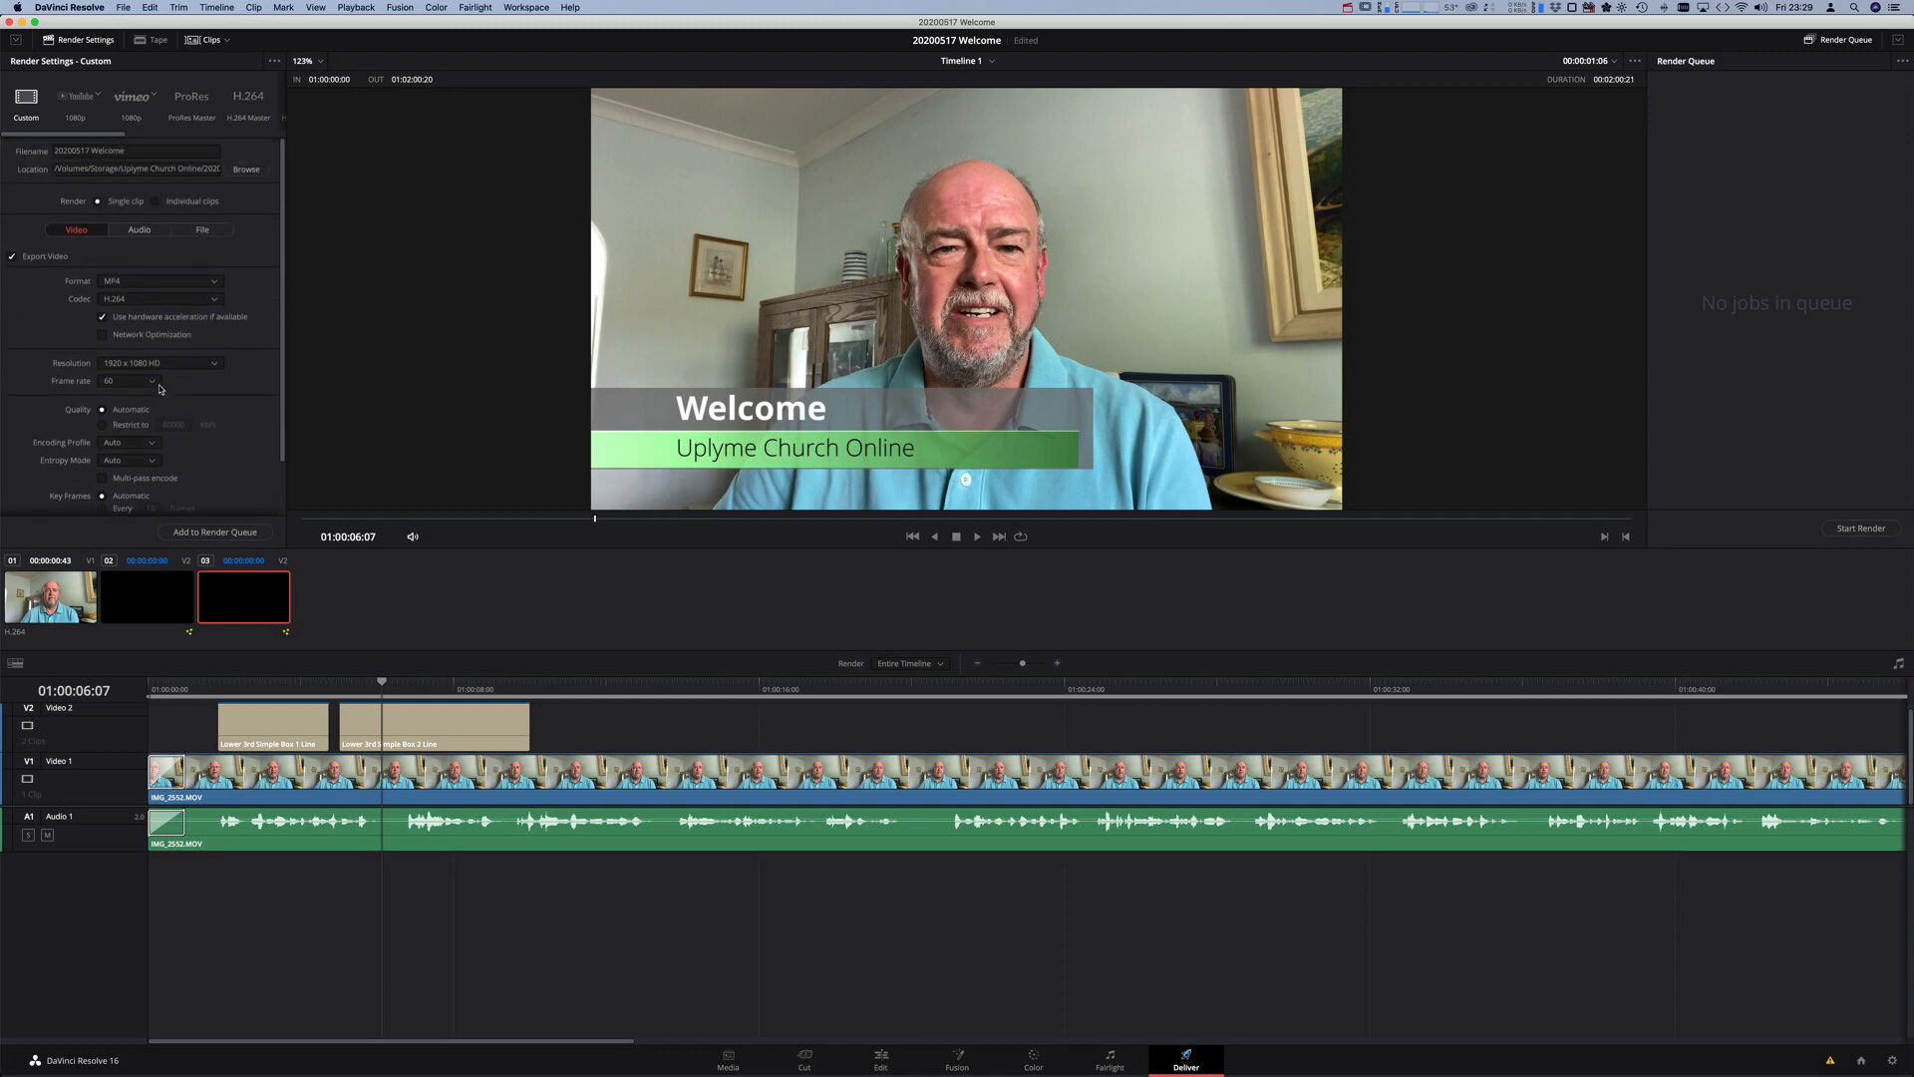
{"action": "scroll", "coordinate": [159, 389], "scroll_direction": "down", "scroll_amount": 3}
{"action": "scroll", "coordinate": [160, 388], "scroll_direction": "up", "scroll_amount": 3}
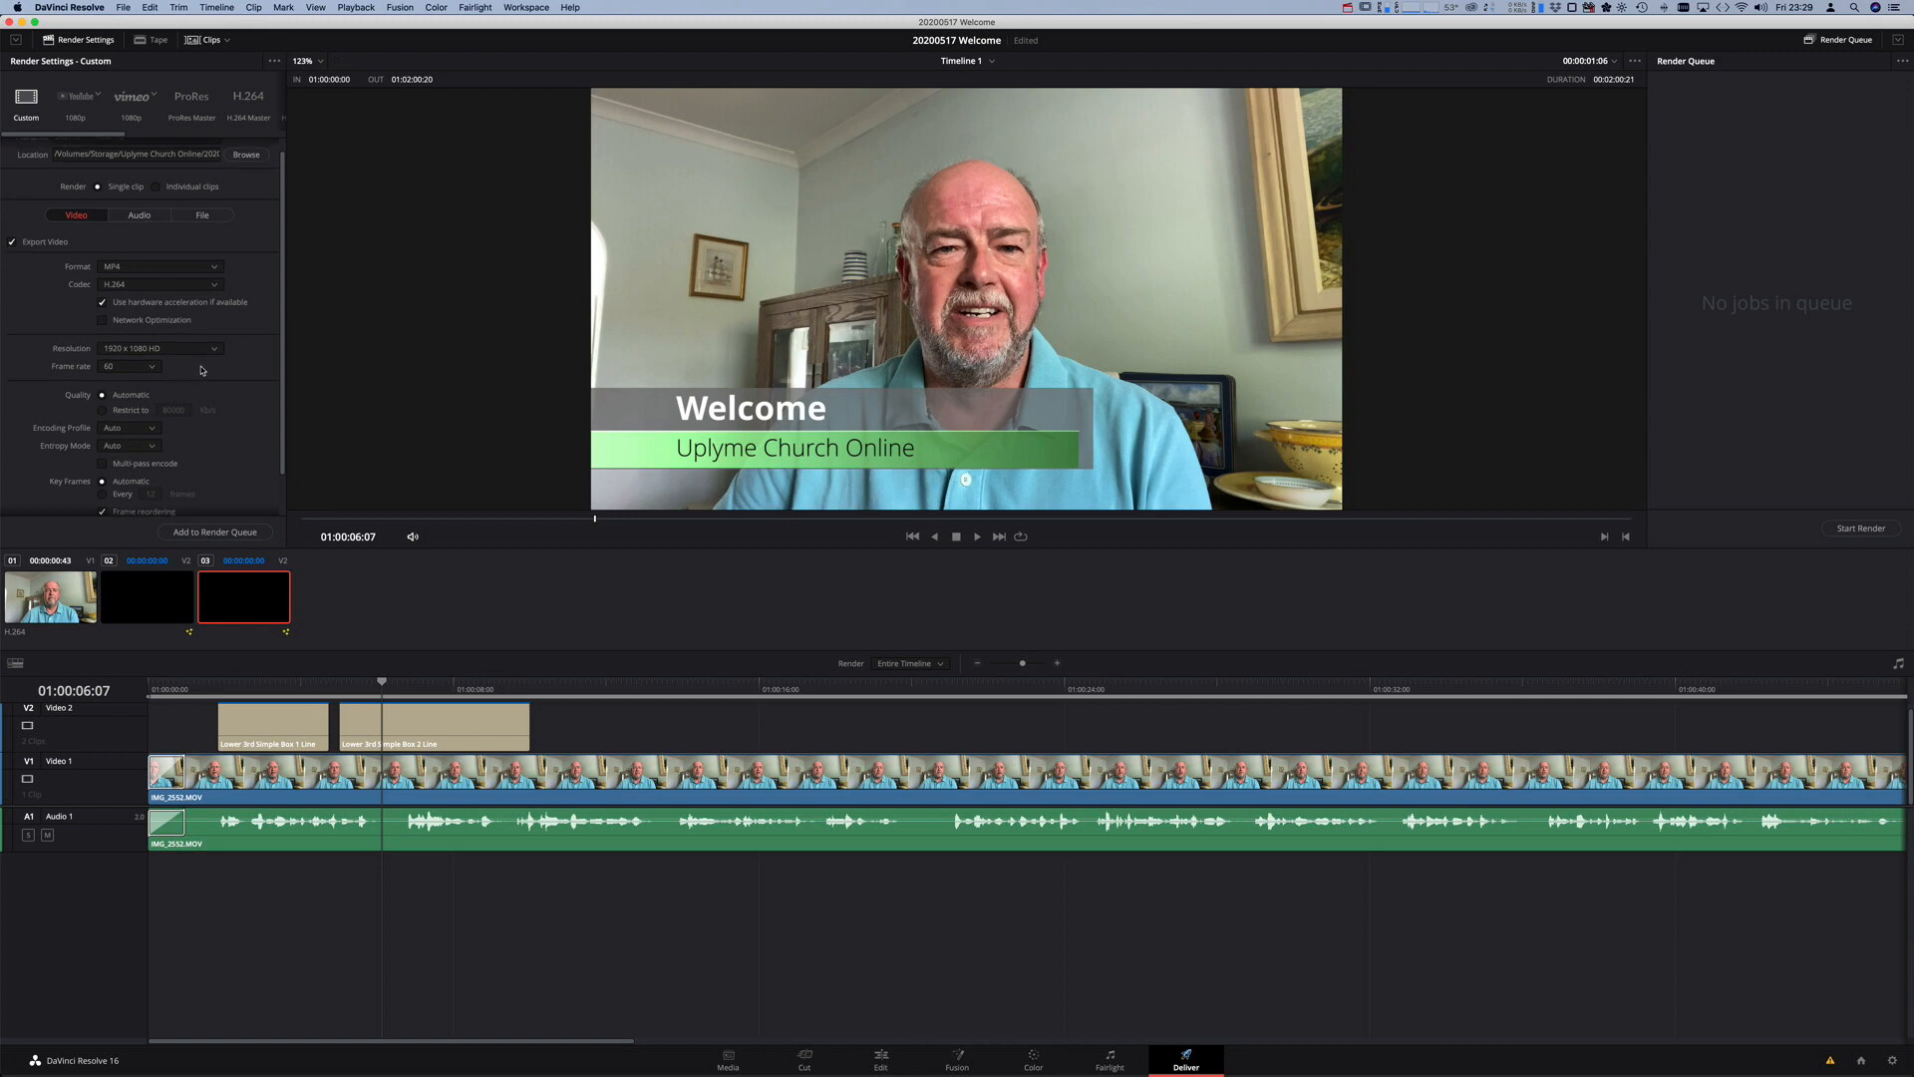
- Confirm the codec stays H.264 and resolution stays 1920 x 1080 HD
{"action": "left_click", "coordinate": [165, 285]}
{"action": "left_click", "coordinate": [165, 289]}
{"action": "left_click", "coordinate": [182, 351]}
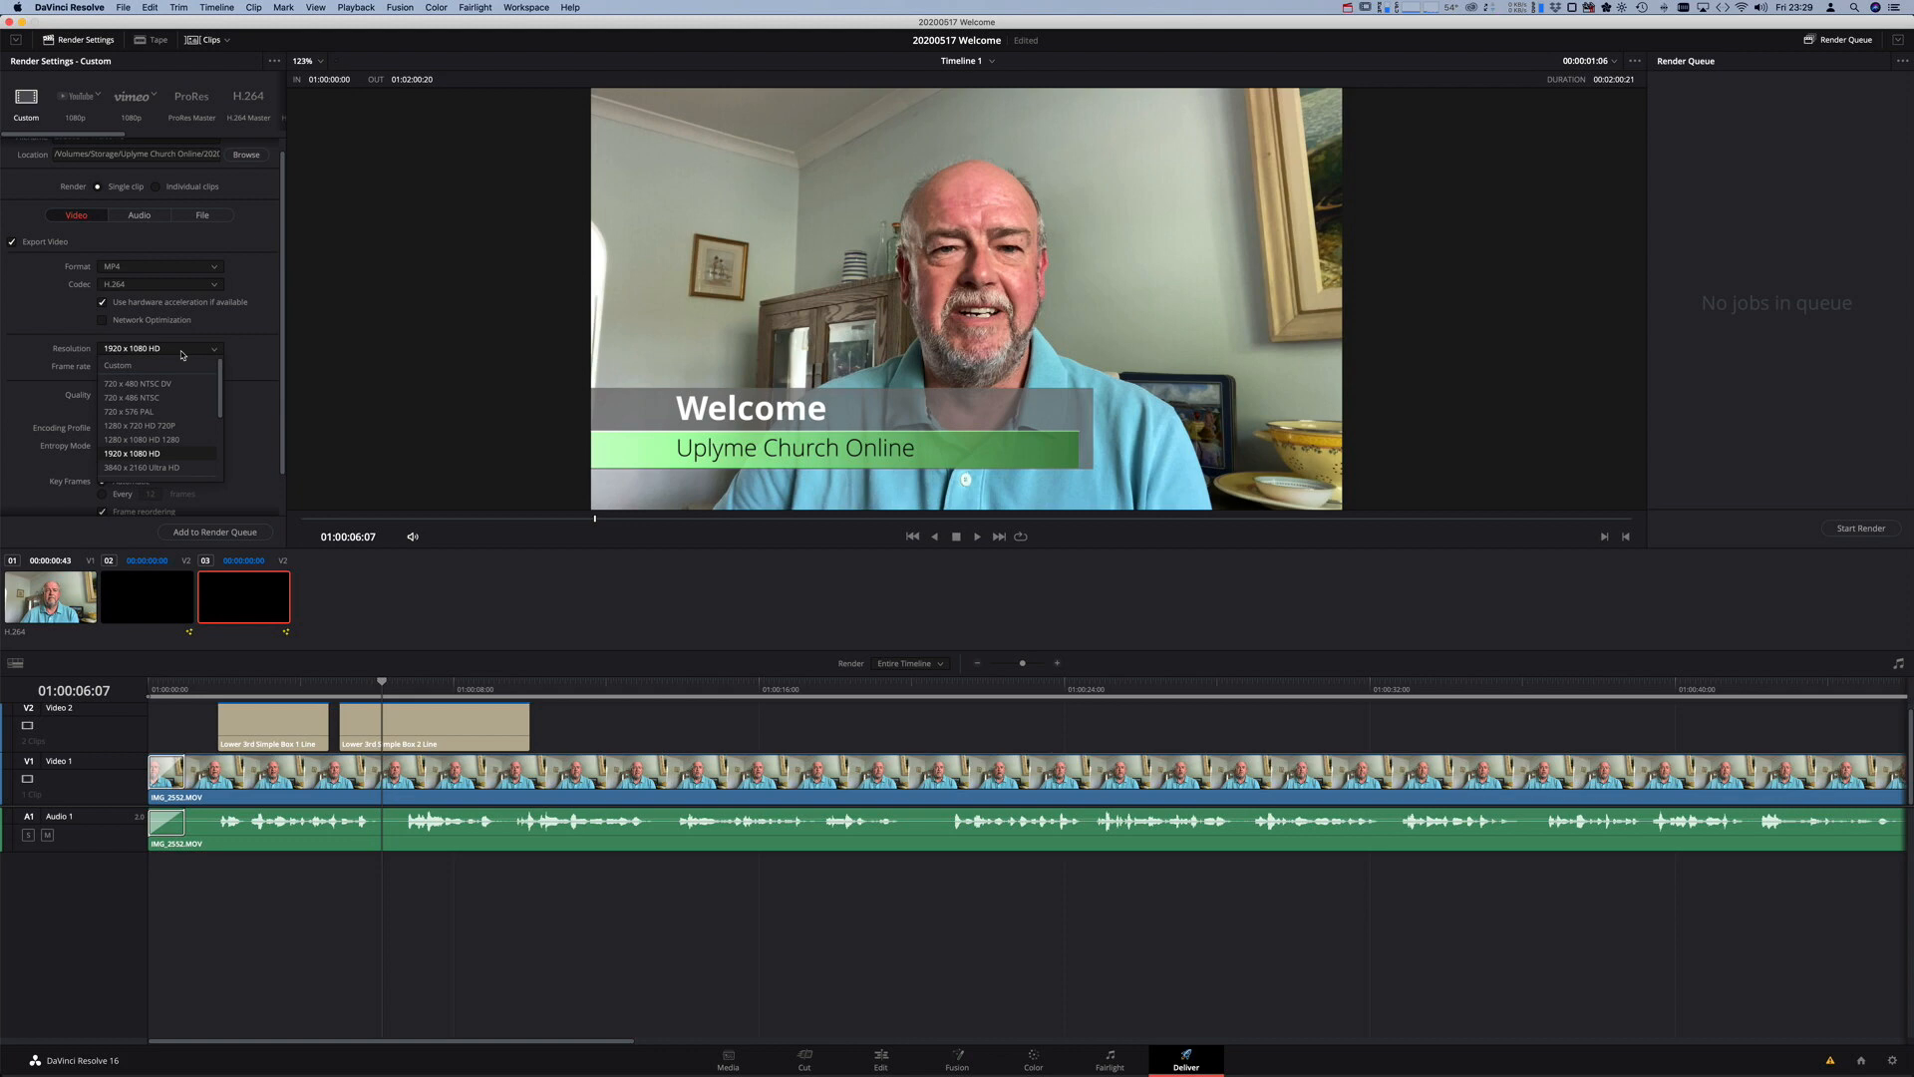
{"action": "left_click", "coordinate": [183, 354]}
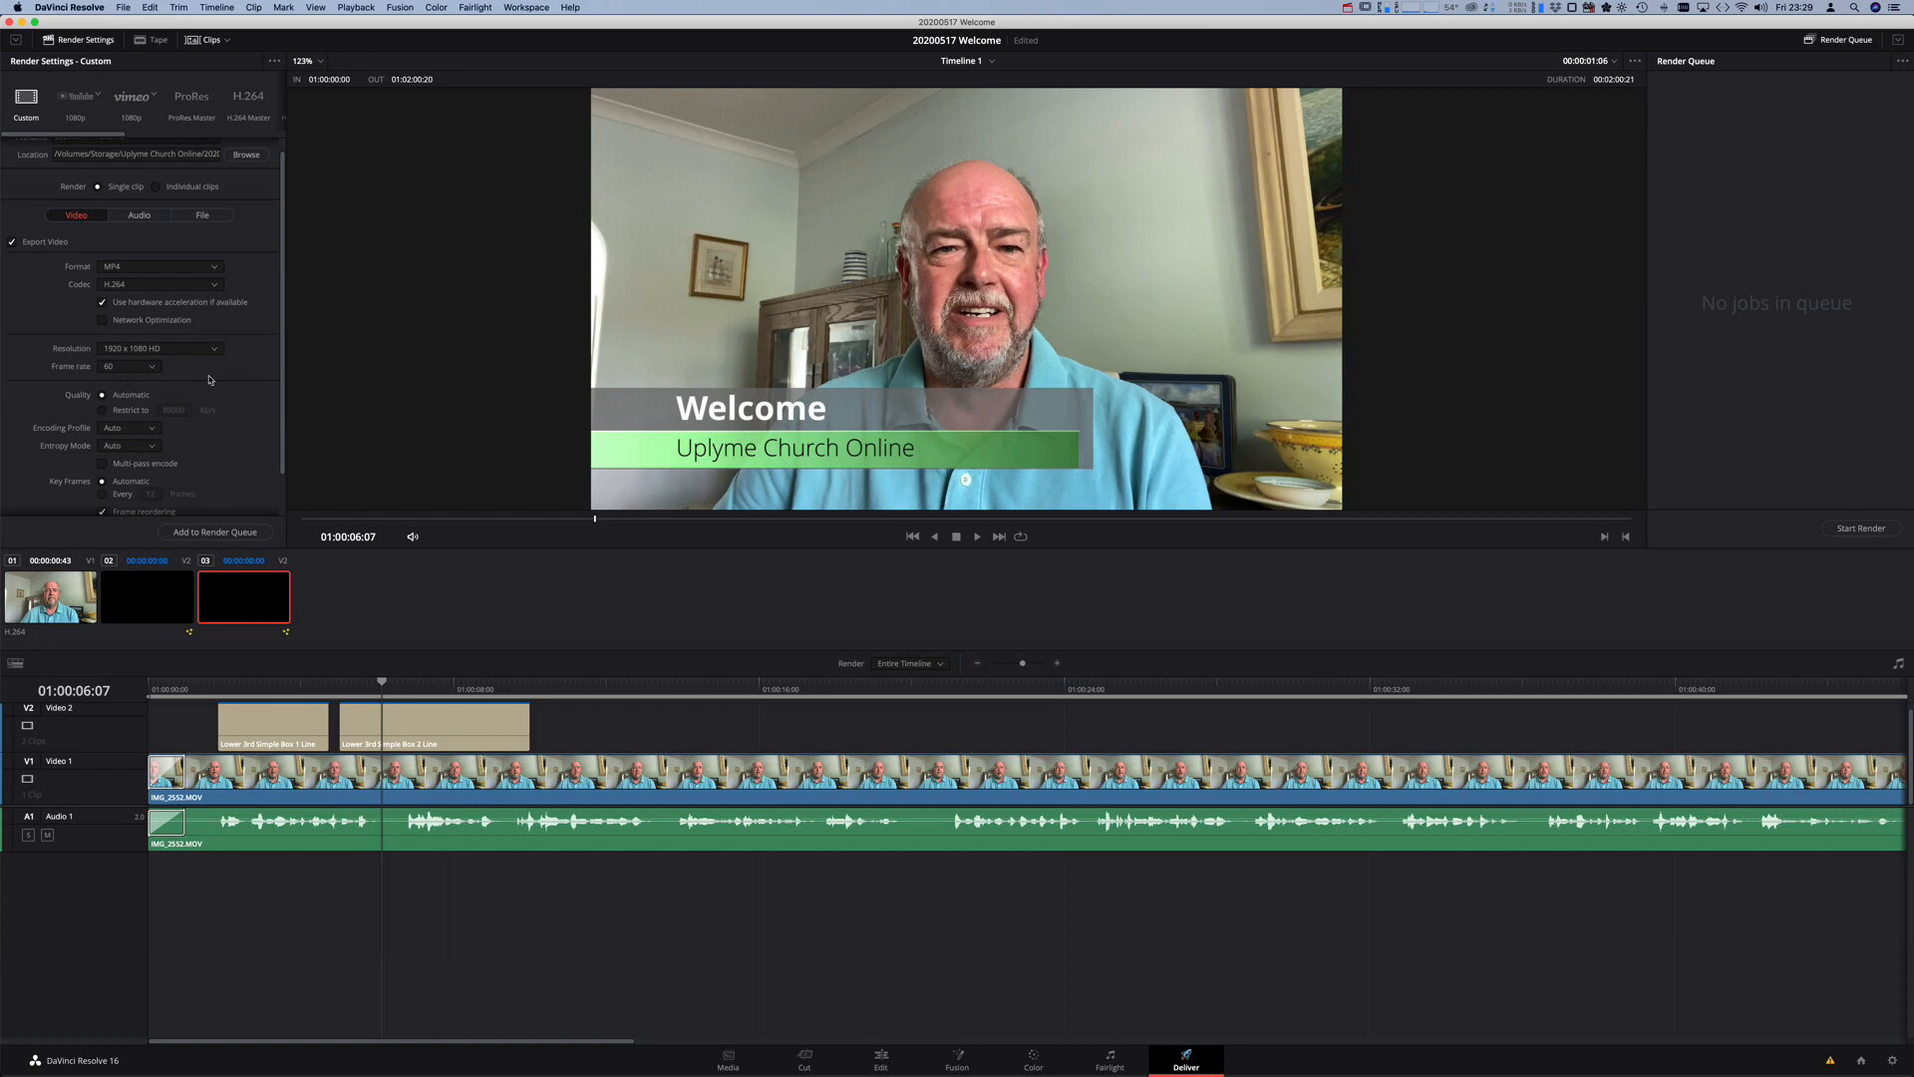
{"action": "scroll", "coordinate": [209, 379], "scroll_direction": "down", "scroll_amount": 2}
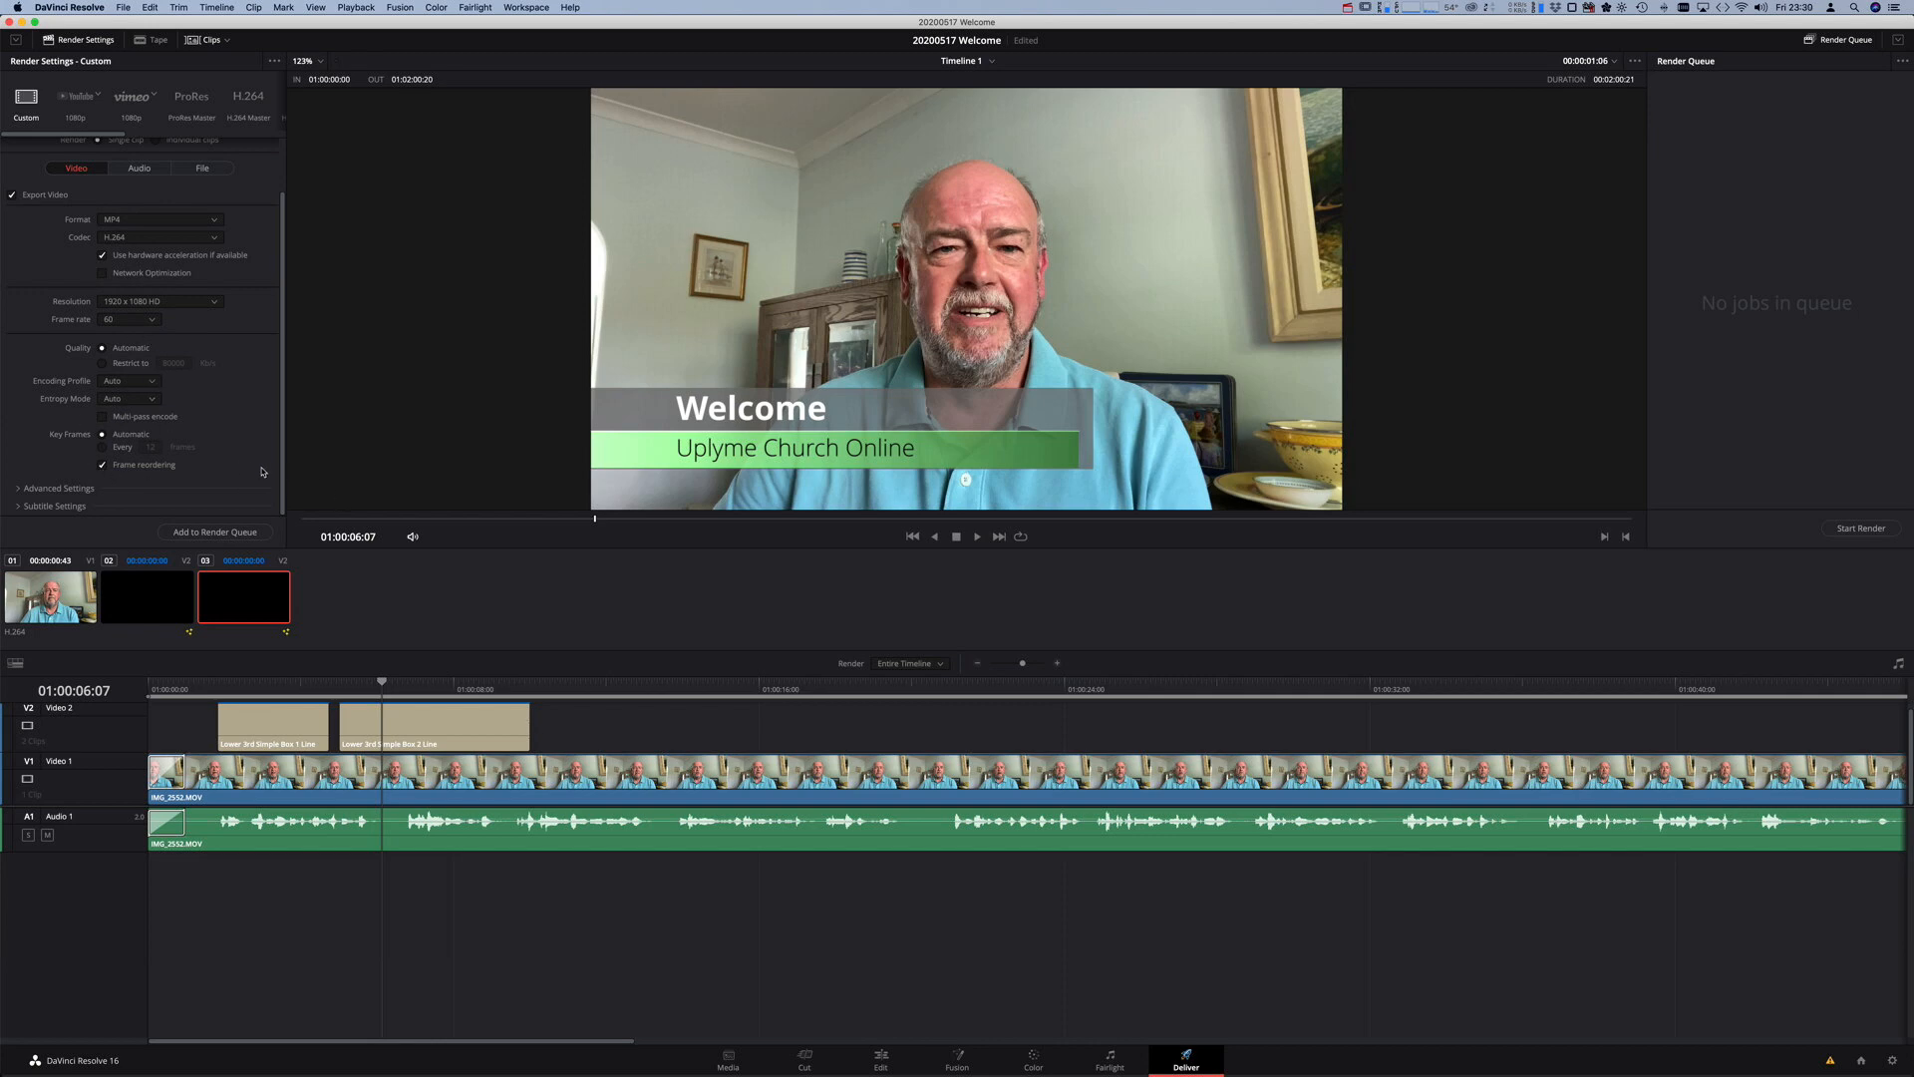
{"action": "scroll", "coordinate": [286, 438], "scroll_direction": "up", "scroll_amount": 3}
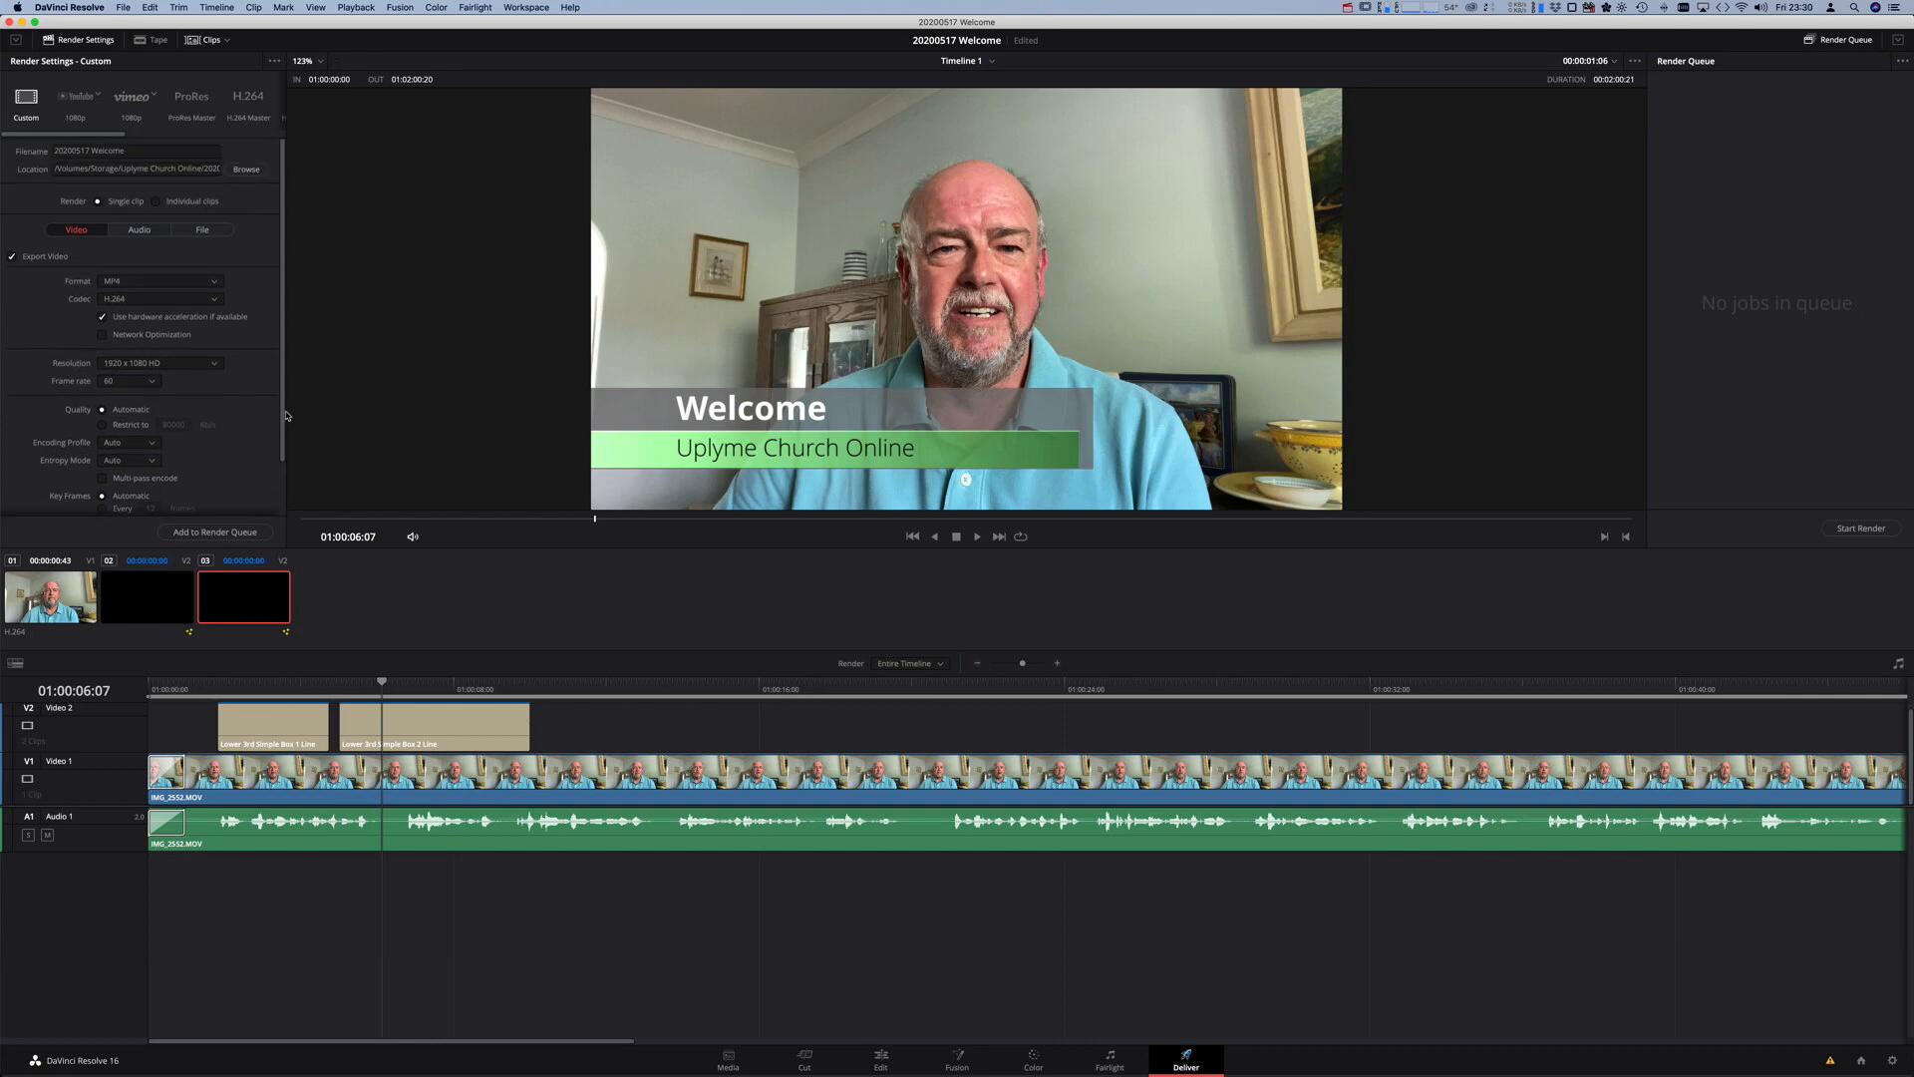
- Queue Timeline 1 as render job '20200517 Welcome.mp4' and save the project
{"action": "left_click", "coordinate": [241, 535]}
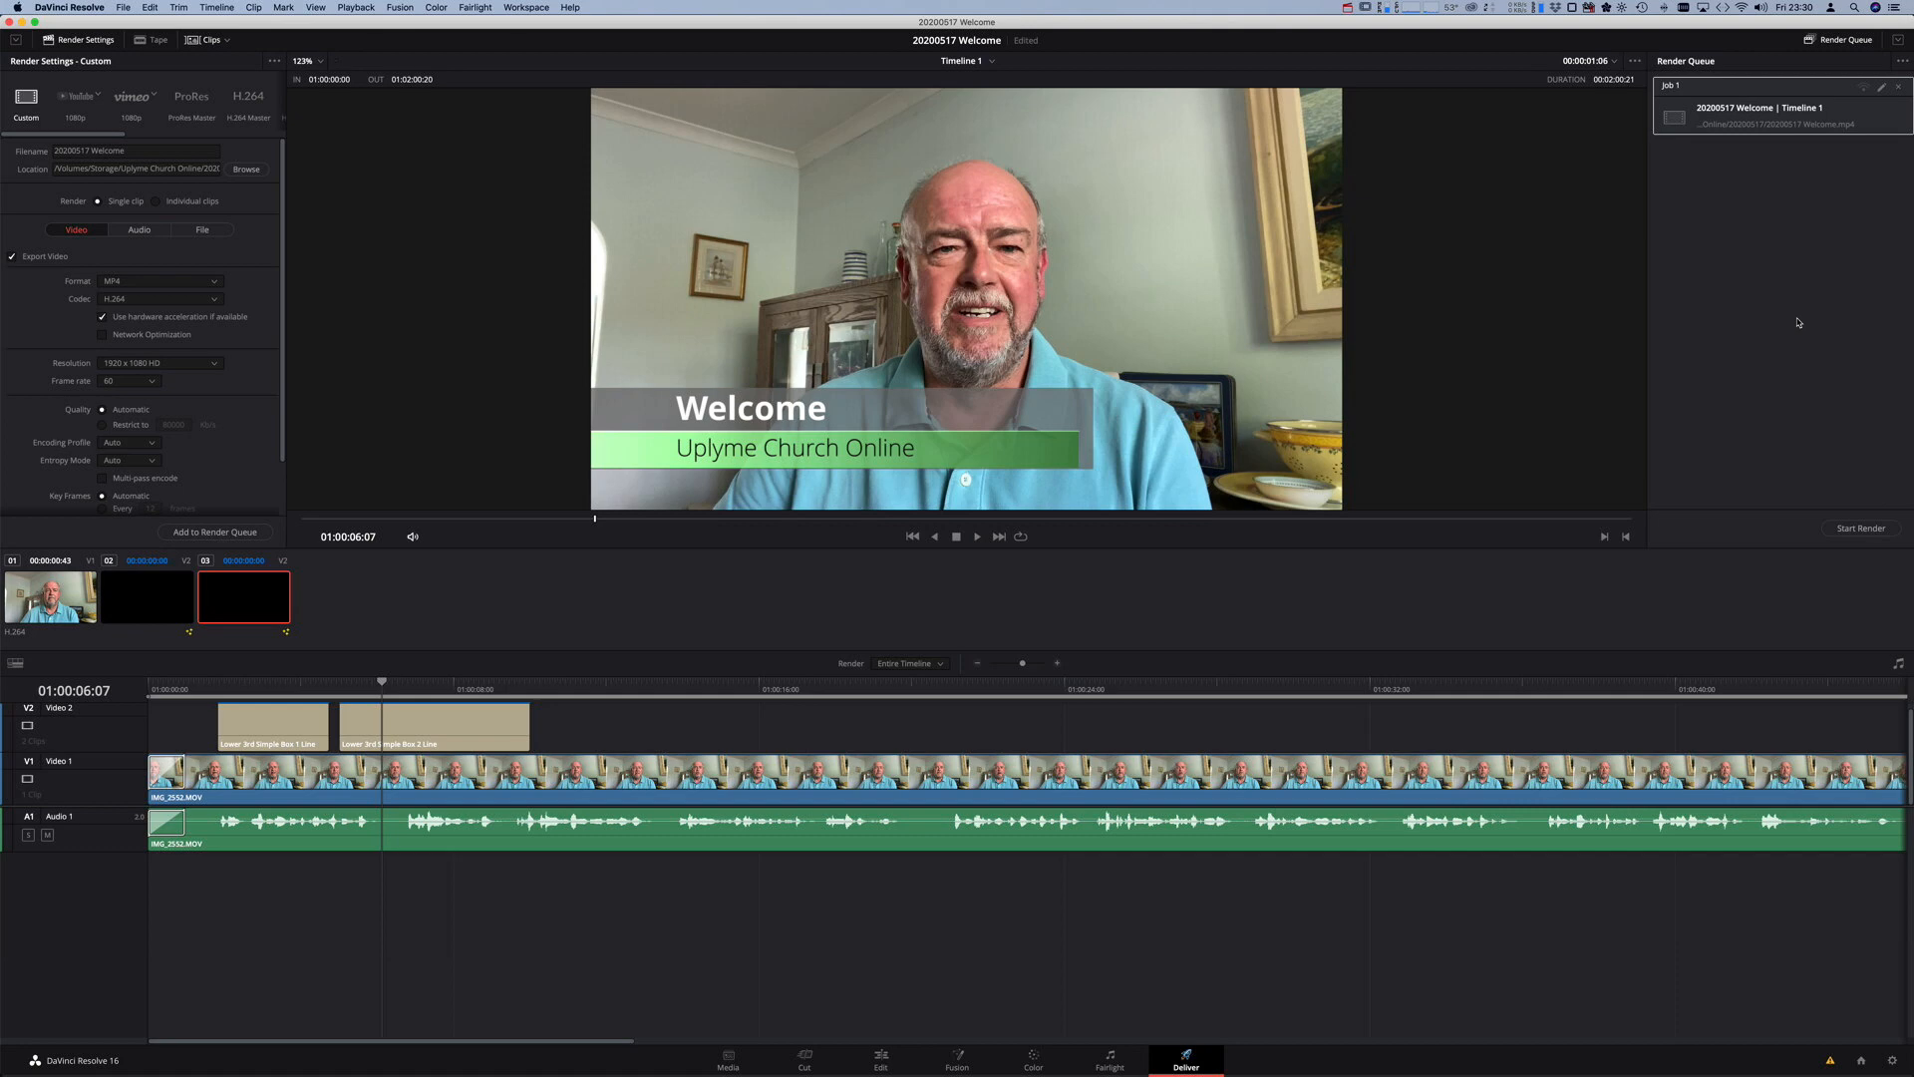
{"action": "left_click", "coordinate": [116, 7]}
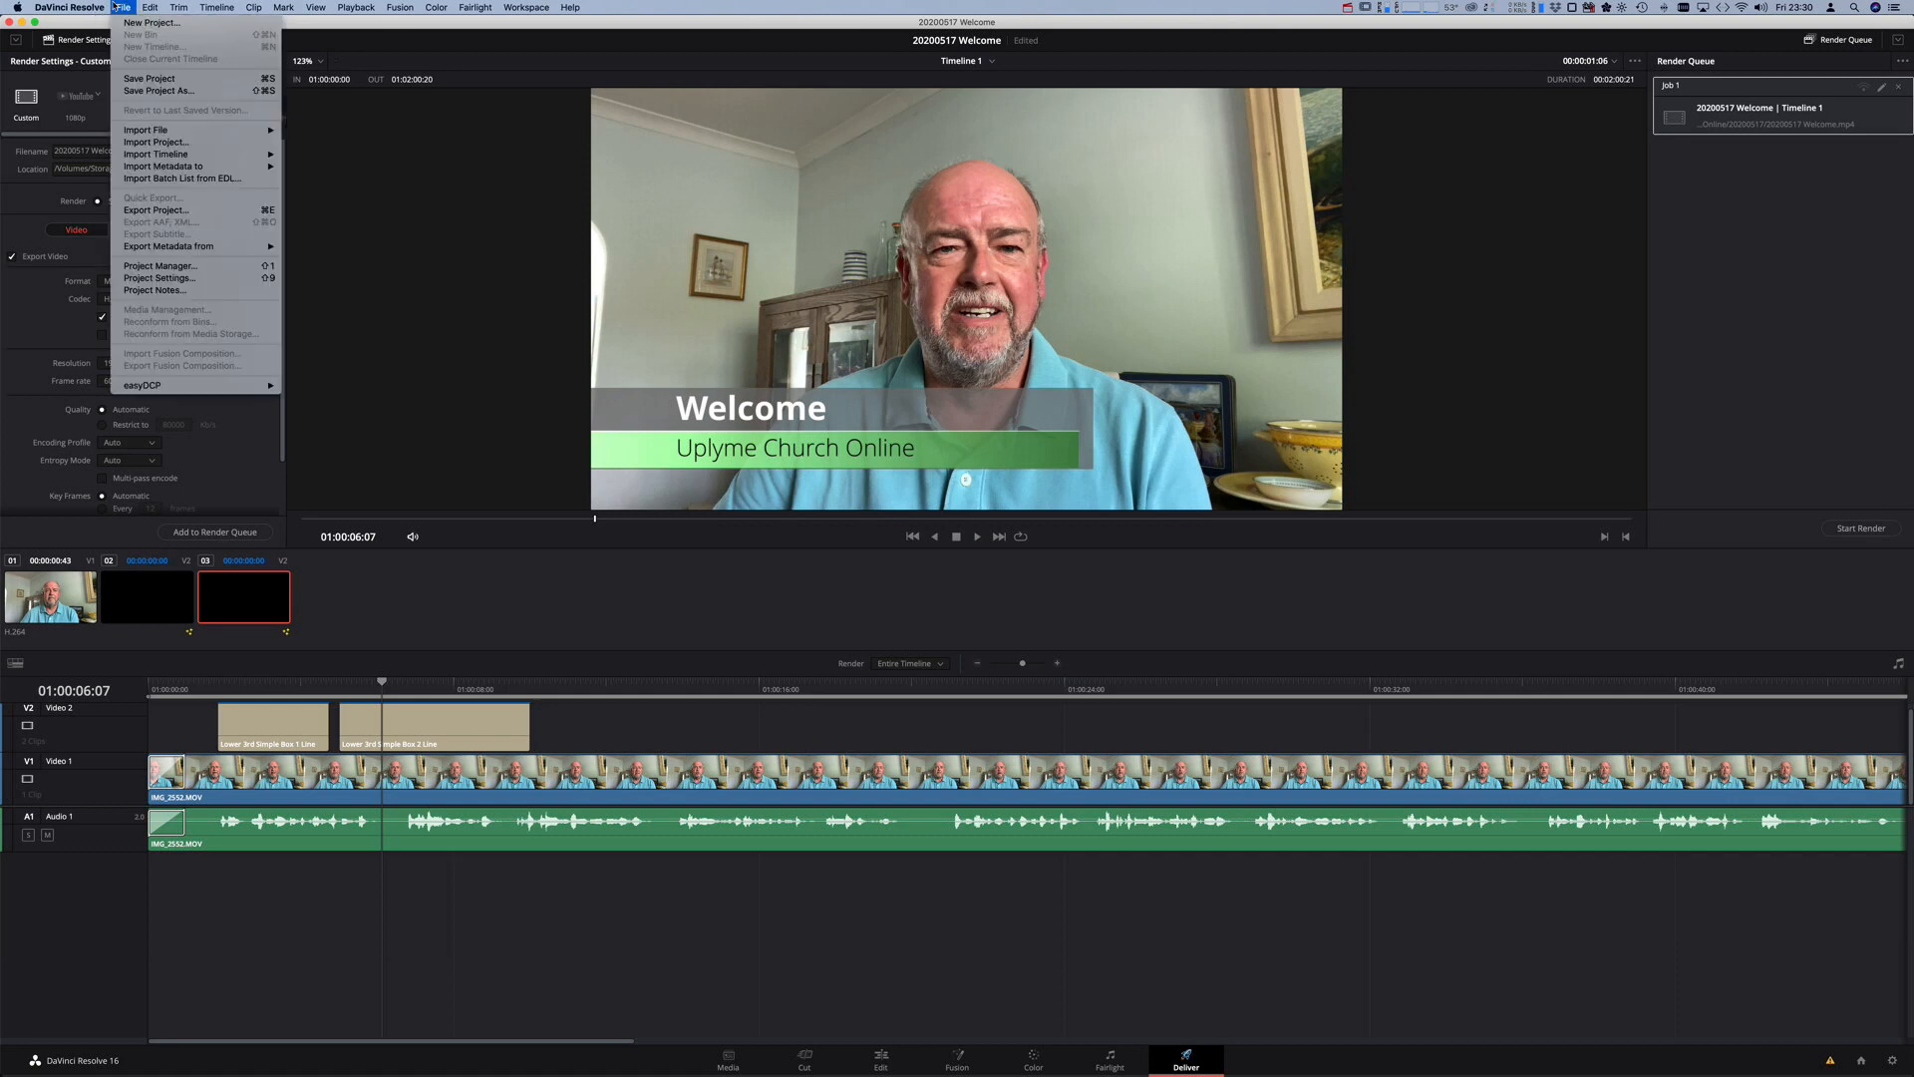
{"action": "left_click", "coordinate": [149, 79]}
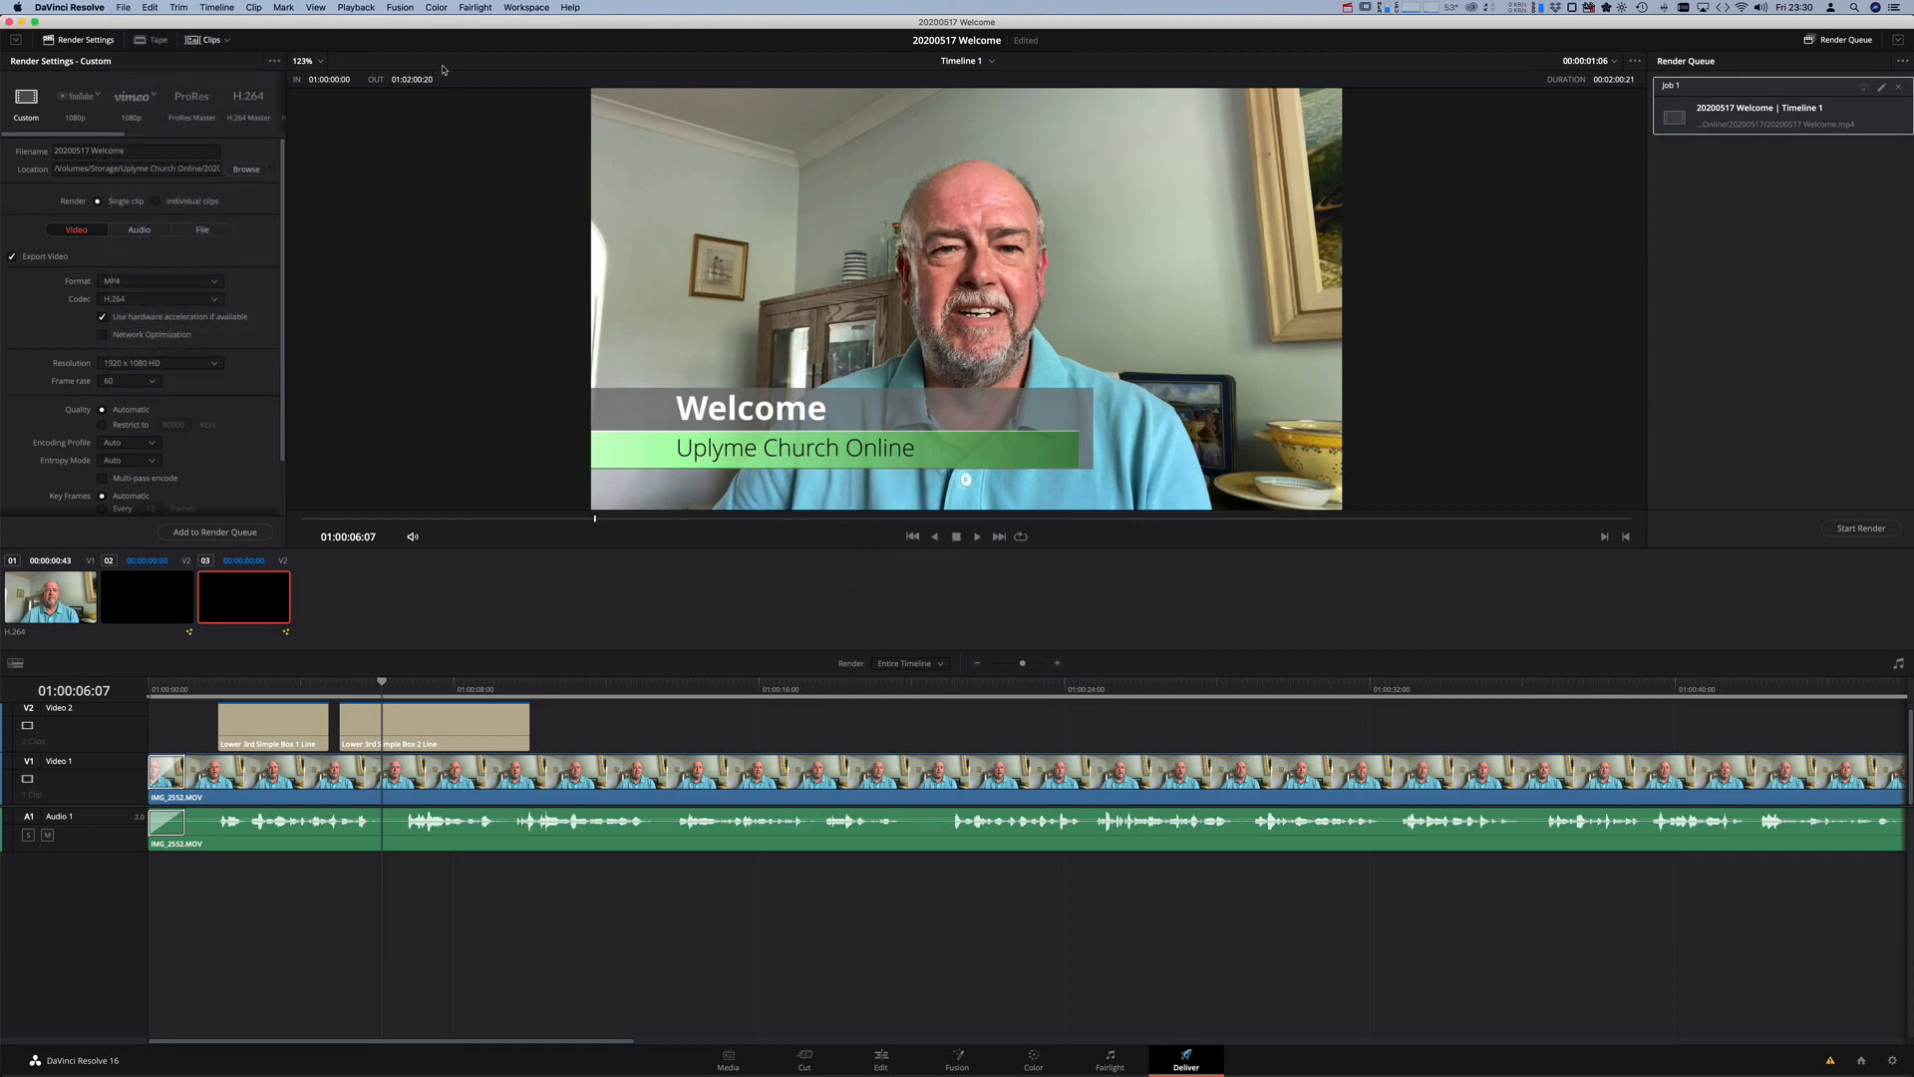